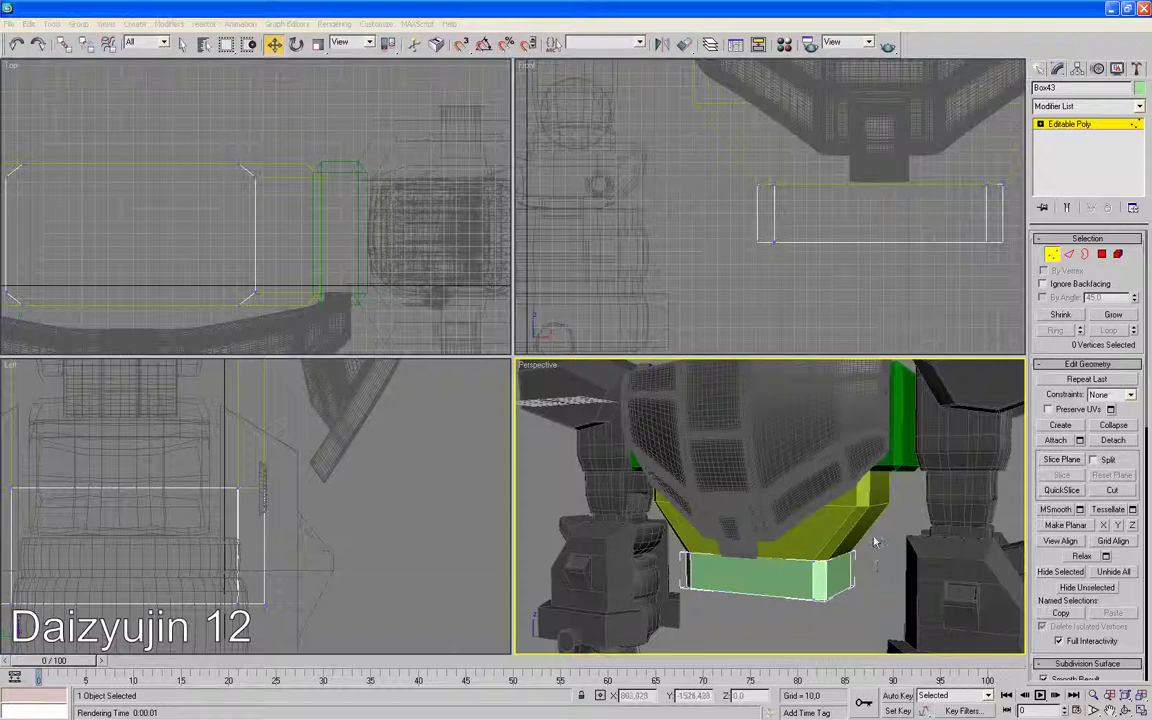
Step: Leave vertex editing, deselect everything and pan the Front view to centre the pelvis
{"action": "key", "text": "ctrl+b"}
{"action": "left_click", "coordinate": [860, 287]}
{"action": "left_click", "coordinate": [898, 290]}
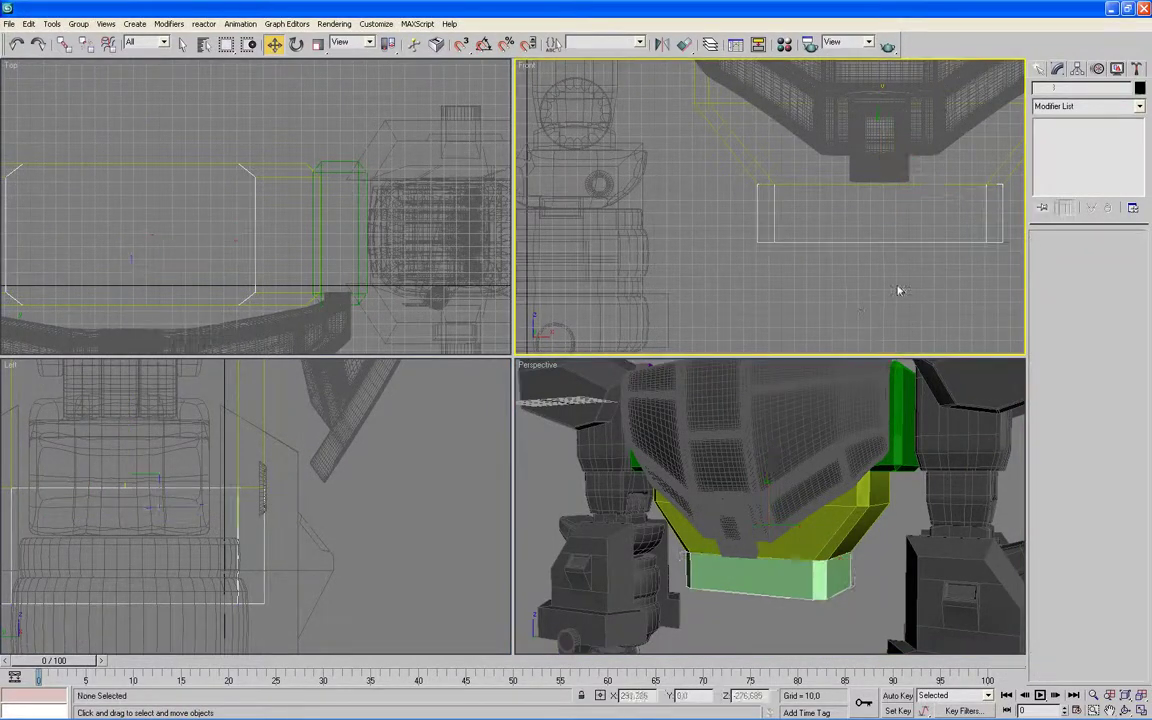
{"action": "middle_click_drag", "start_coordinate": [898, 290], "coordinate": [784, 314]}
Step: Draw a flat box, Box44, about 273 wide, 17 long, 12 deep, across the lower torso
{"action": "left_click", "coordinate": [1041, 68]}
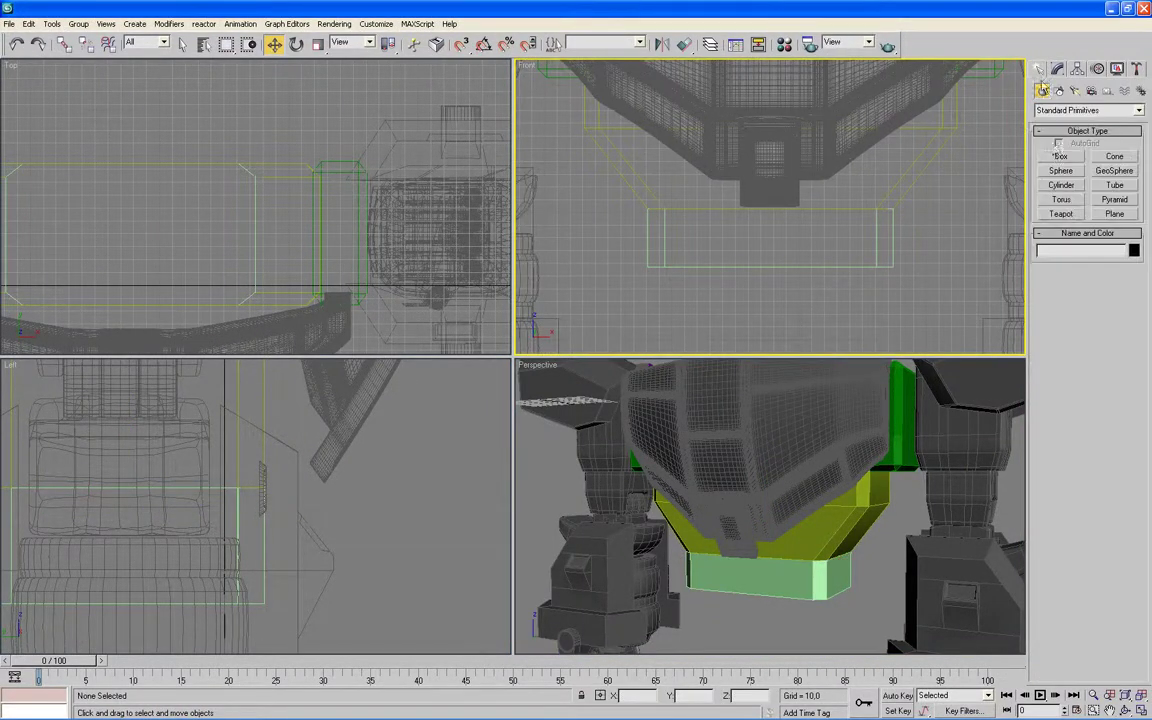
{"action": "left_click", "coordinate": [1059, 157]}
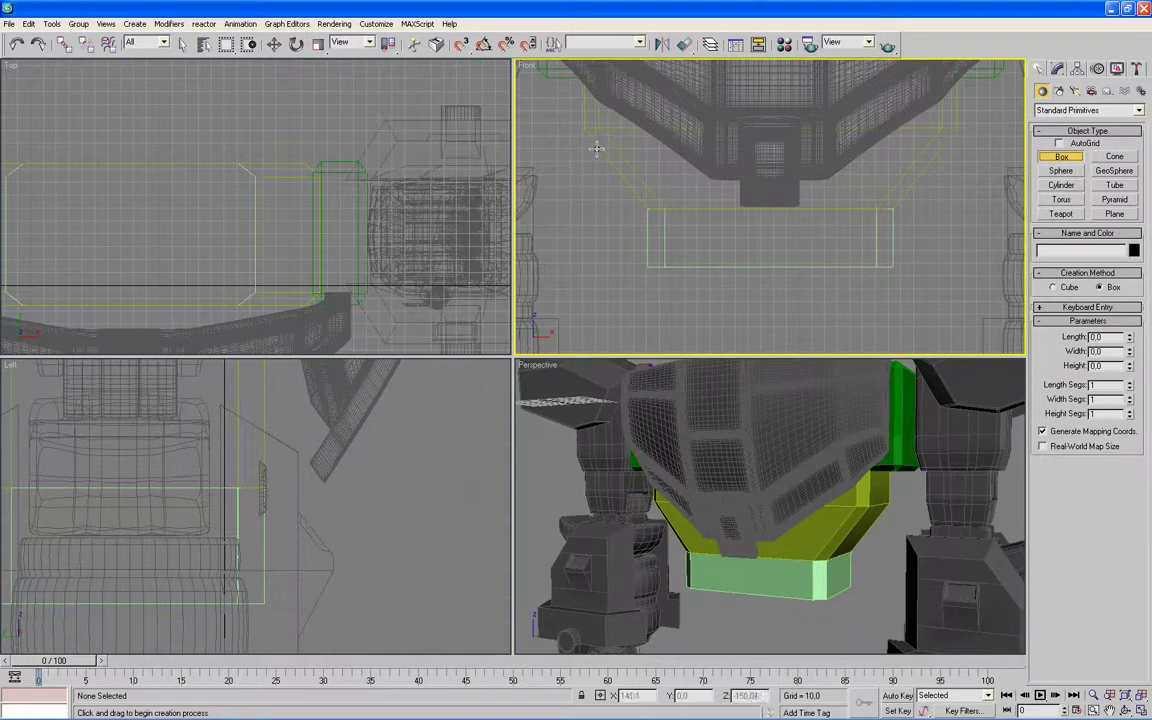
{"action": "mouse_move", "coordinate": [596, 148]}
{"action": "left_mouse_down"}
{"action": "mouse_move", "coordinate": [871, 158]}
{"action": "mouse_move", "coordinate": [944, 124]}
{"action": "mouse_move", "coordinate": [944, 170]}
{"action": "left_mouse_up"}
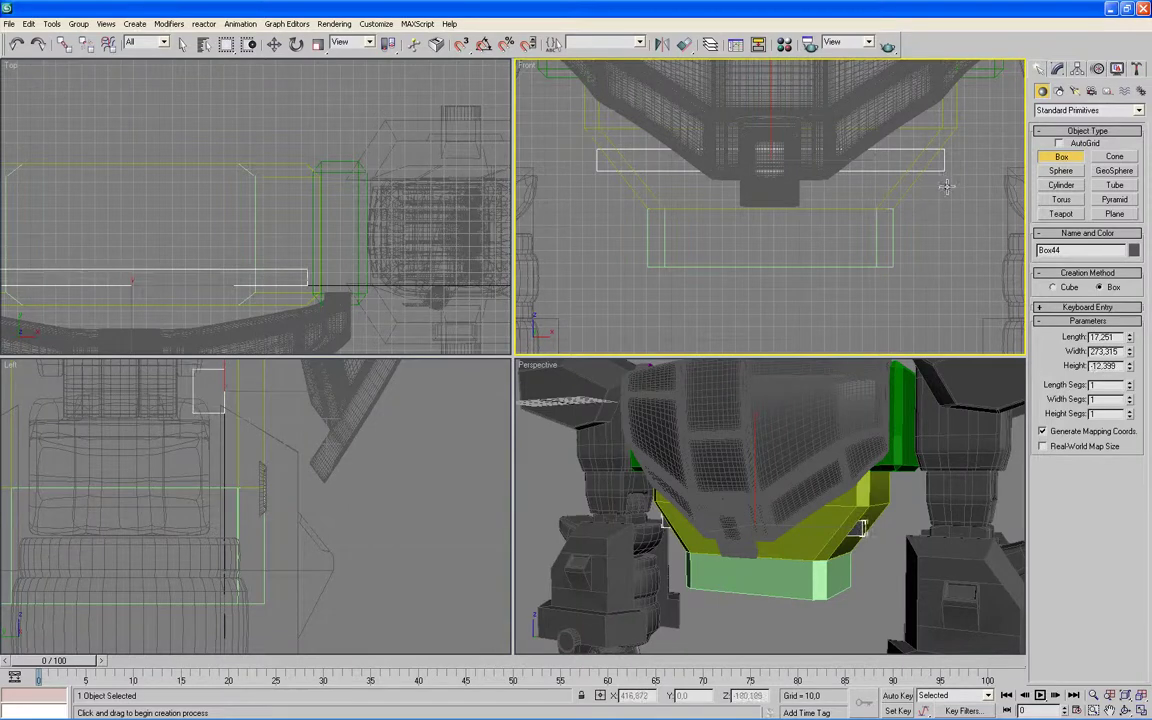
{"action": "left_click", "coordinate": [944, 178]}
{"action": "key", "text": "w"}
{"action": "right_click", "coordinate": [934, 170]}
{"action": "mouse_move", "coordinate": [958, 281]}
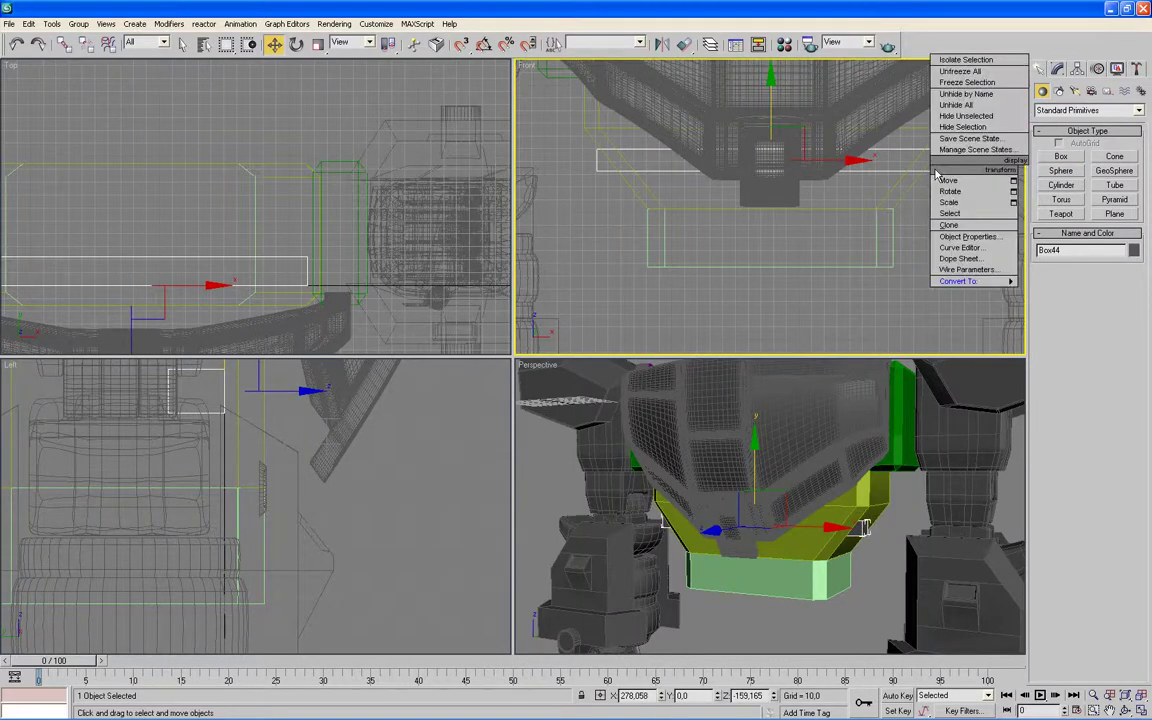
Step: Convert Box44 to an editable poly and move it below the green block and forward
{"action": "left_click", "coordinate": [955, 262]}
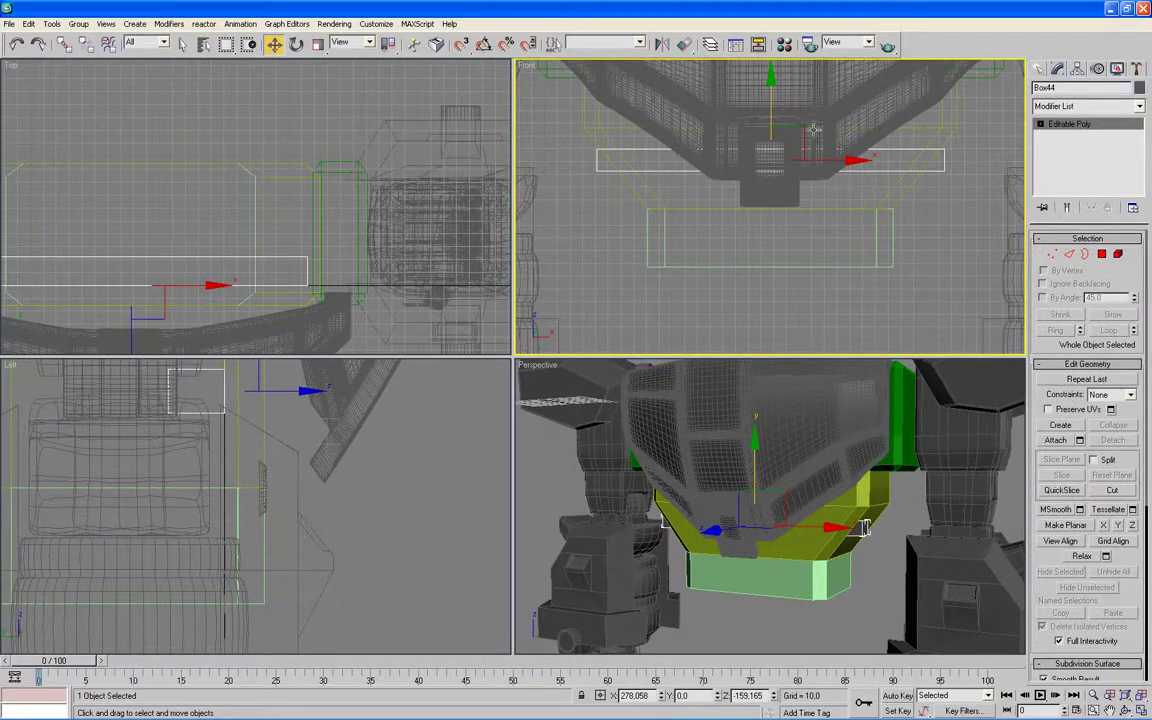
{"action": "left_click_drag", "start_coordinate": [770, 78], "coordinate": [772, 195]}
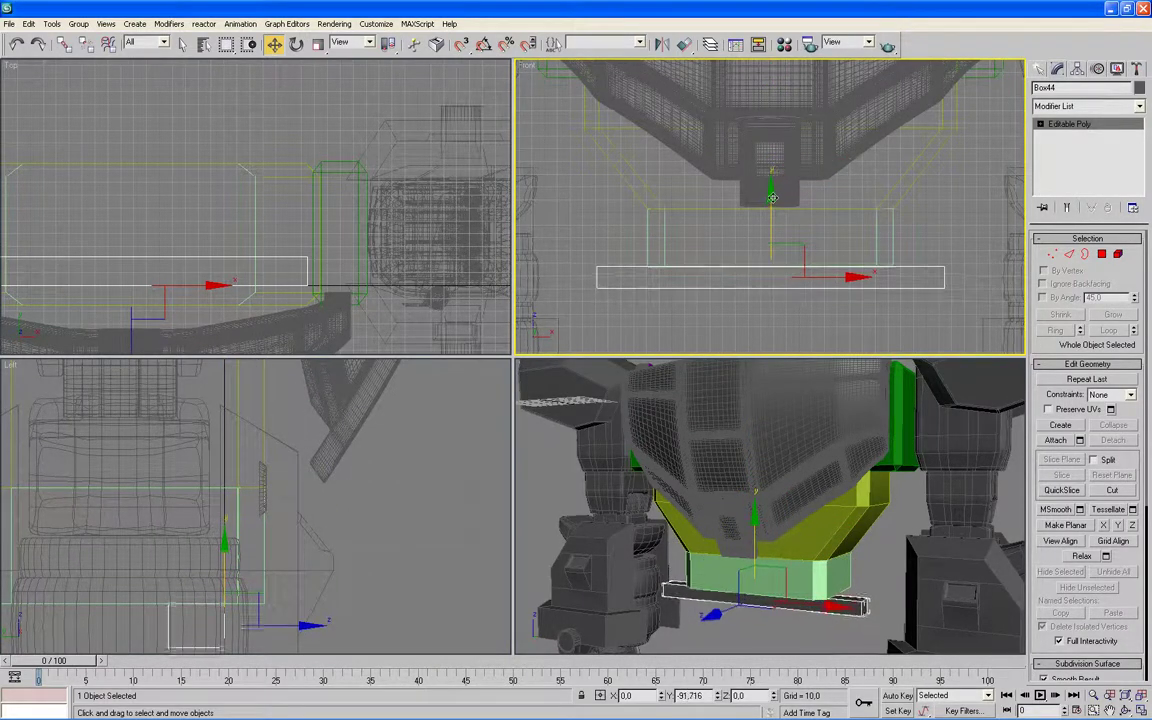
{"action": "left_click_drag", "start_coordinate": [772, 195], "coordinate": [771, 193]}
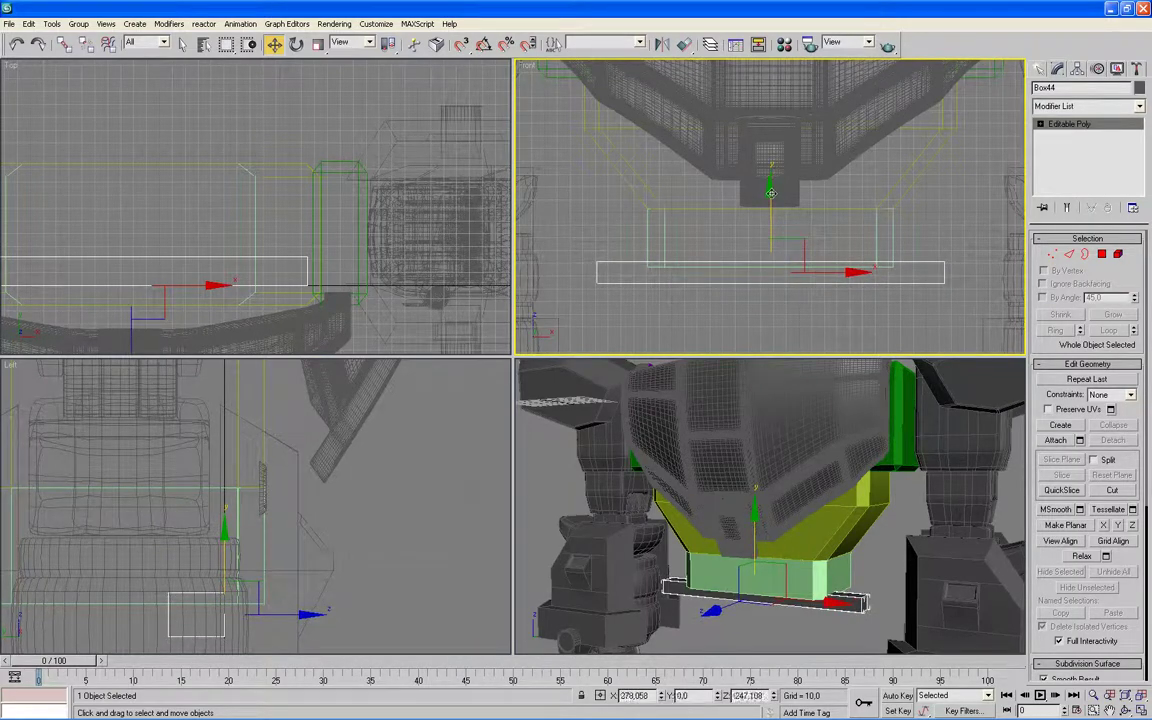
{"action": "scroll", "coordinate": [380, 241], "scroll_direction": "down", "scroll_amount": 2}
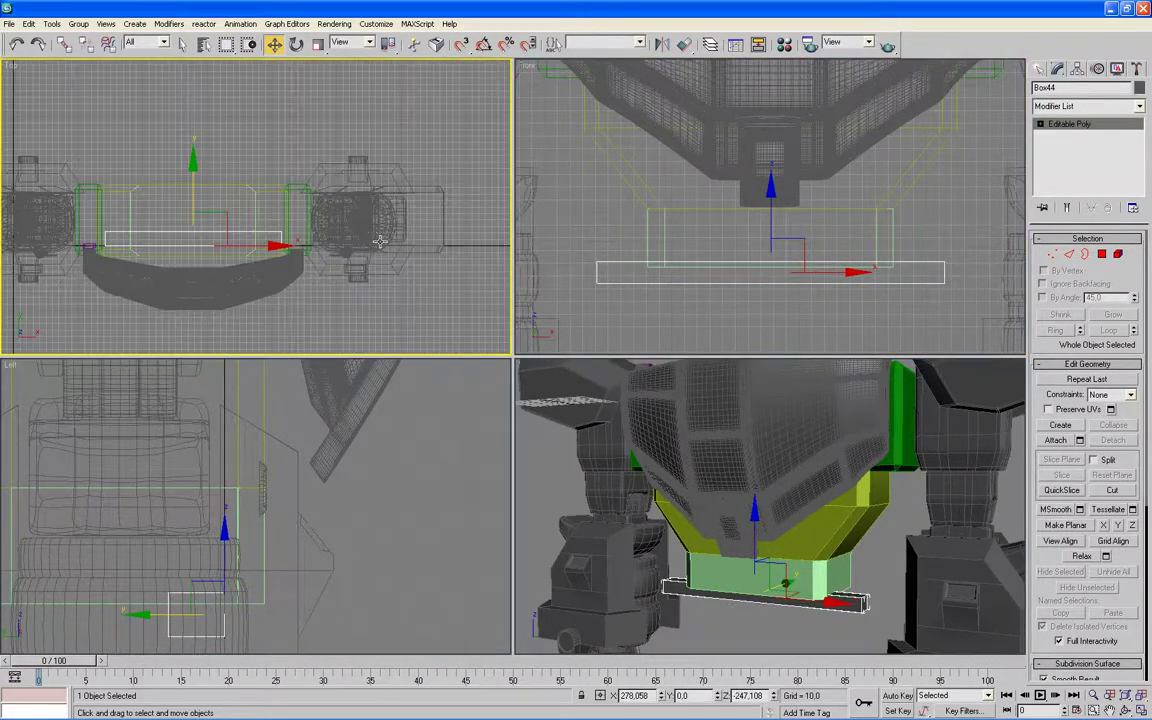
{"action": "scroll", "coordinate": [385, 450], "scroll_direction": "down", "scroll_amount": 1}
{"action": "scroll", "coordinate": [372, 440], "scroll_direction": "down", "scroll_amount": 1}
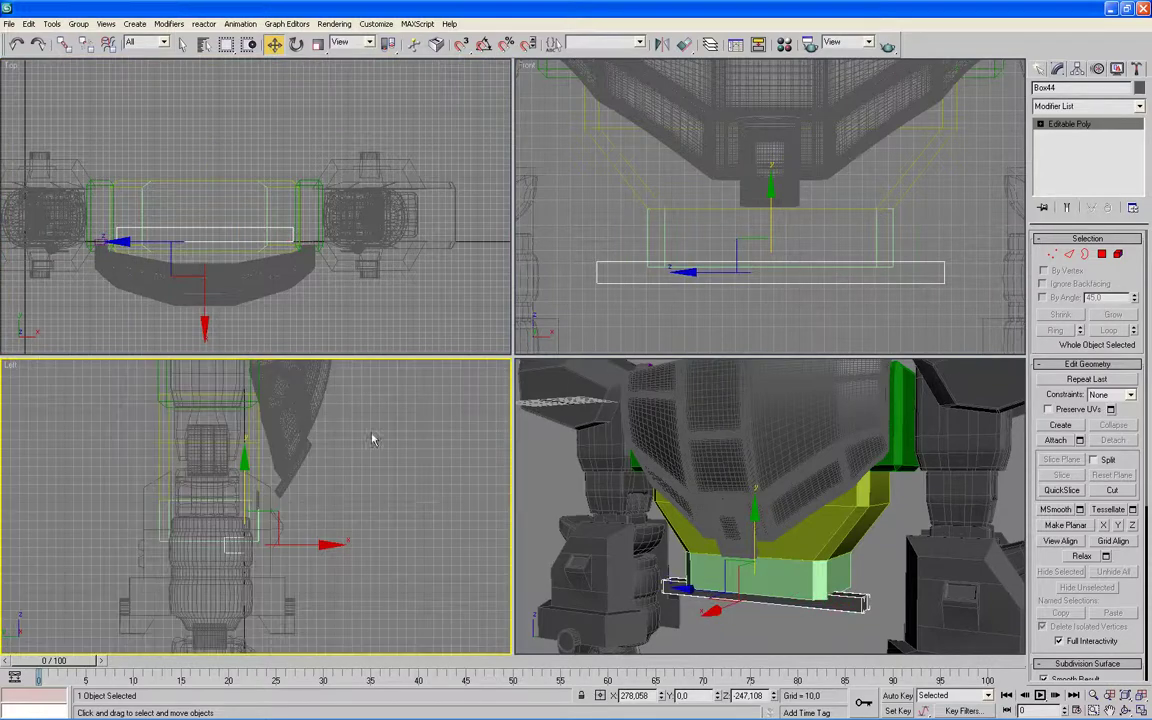
{"action": "key", "text": "alt+w"}
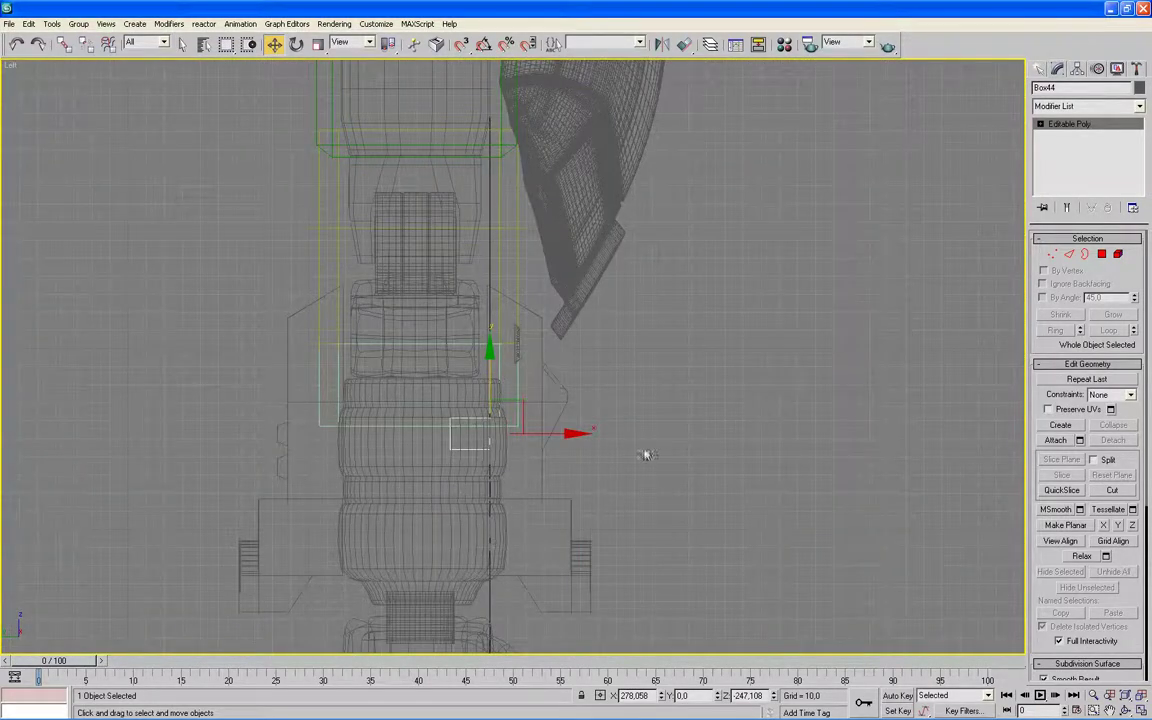
{"action": "scroll", "coordinate": [643, 455], "scroll_direction": "up", "scroll_amount": 2}
{"action": "left_click_drag", "start_coordinate": [548, 509], "coordinate": [690, 510]}
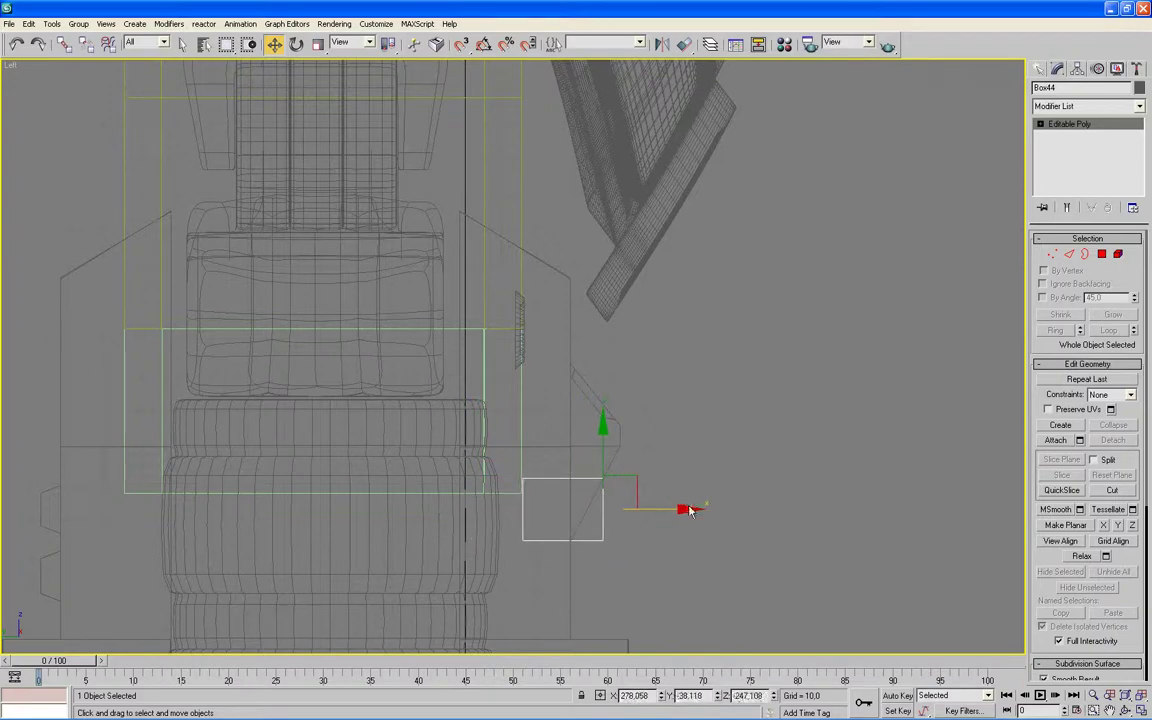
Step: Move the bar's four back vertices forward to thin it into a slim bar
{"action": "left_click", "coordinate": [1051, 256]}
{"action": "left_click_drag", "start_coordinate": [690, 440], "coordinate": [571, 581]}
{"action": "left_click_drag", "start_coordinate": [690, 510], "coordinate": [648, 509]}
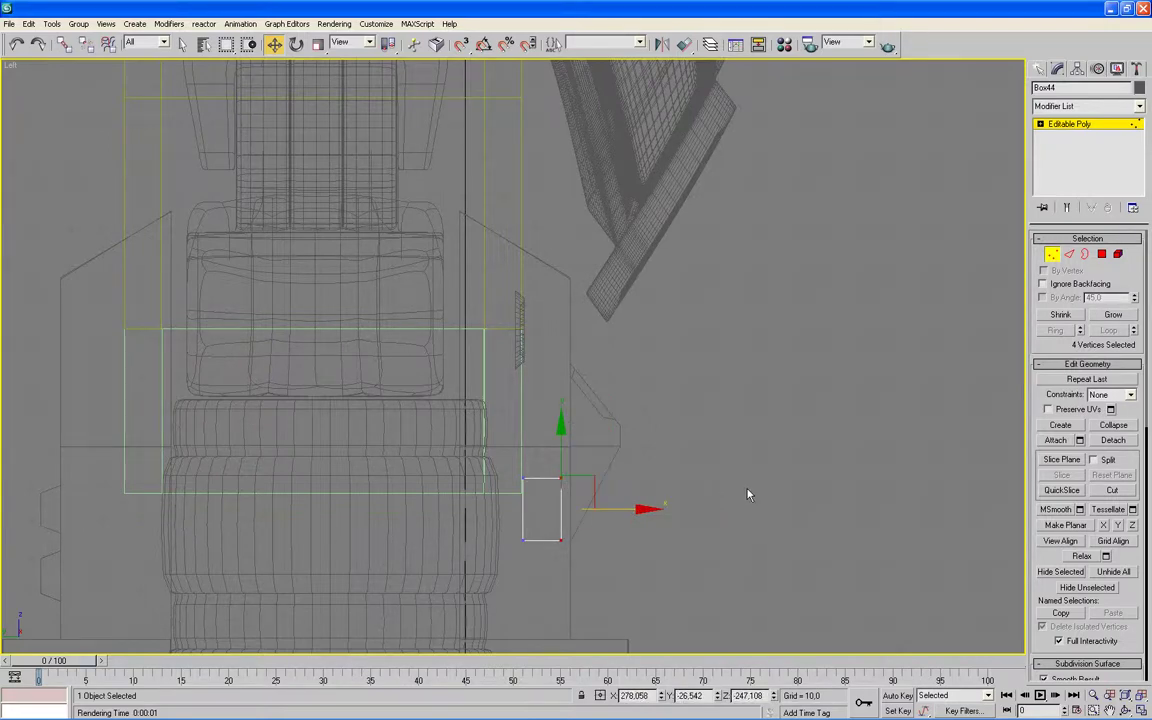
{"action": "key", "text": "alt+w"}
{"action": "left_click", "coordinate": [880, 525]}
{"action": "key", "text": "alt+w"}
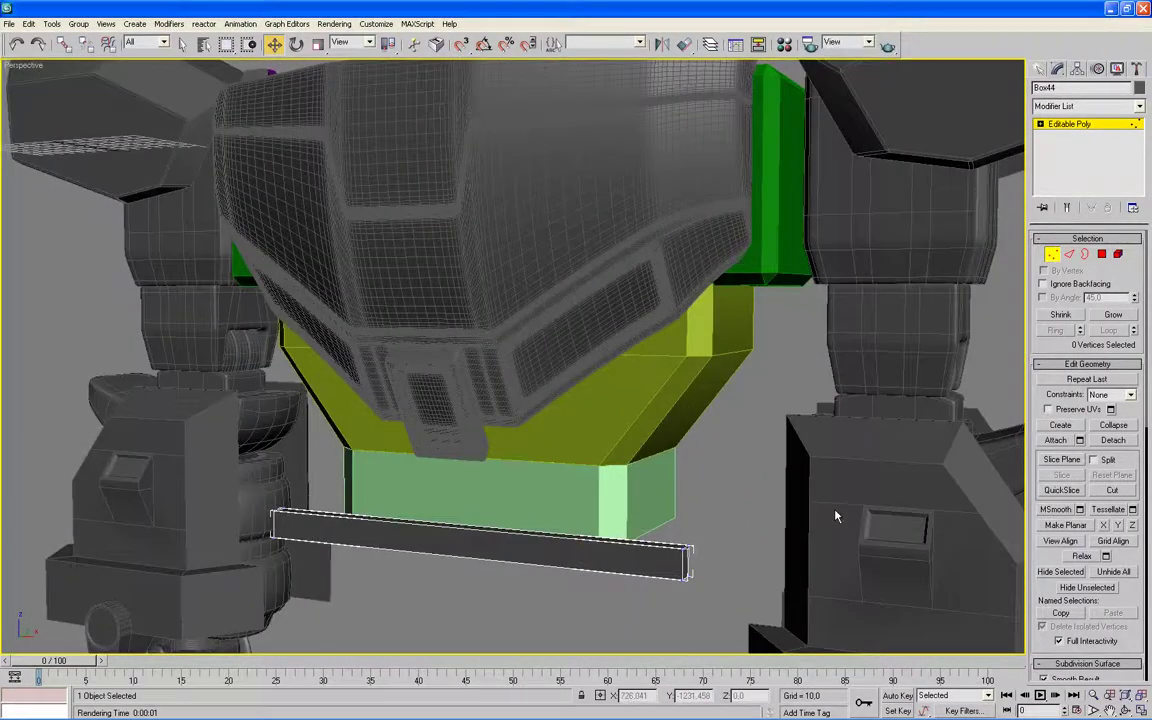
Step: Colour the bar dark blue
{"action": "left_click", "coordinate": [1138, 88]}
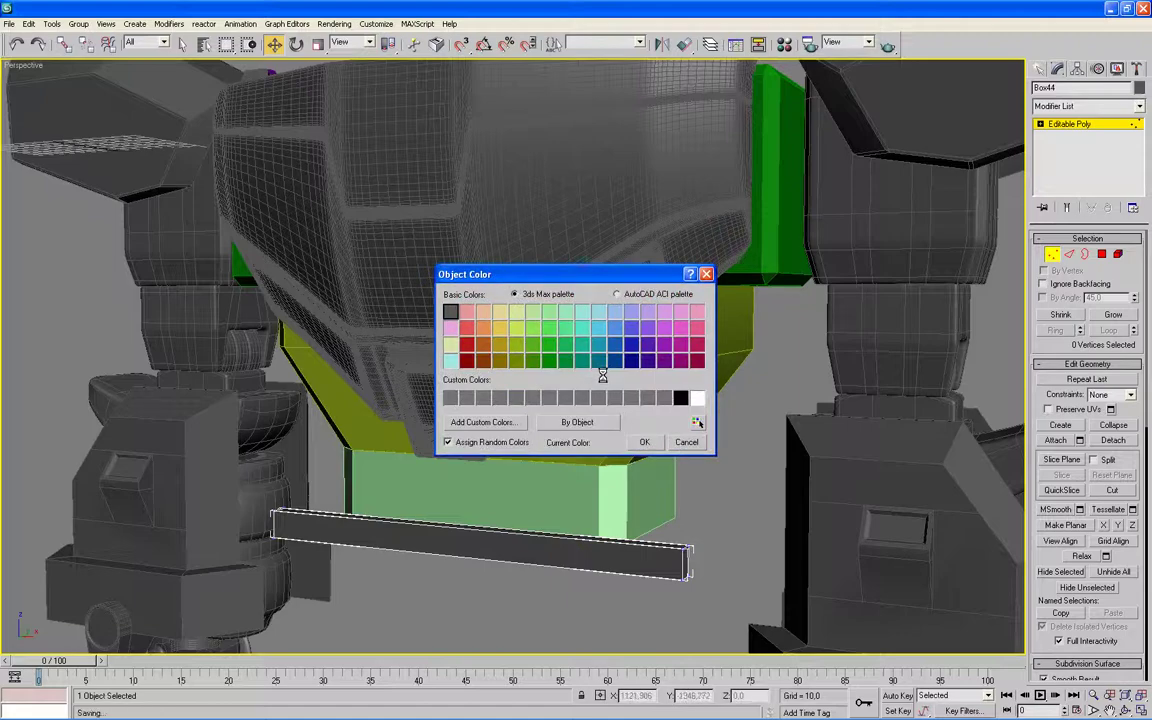
{"action": "left_click", "coordinate": [643, 443]}
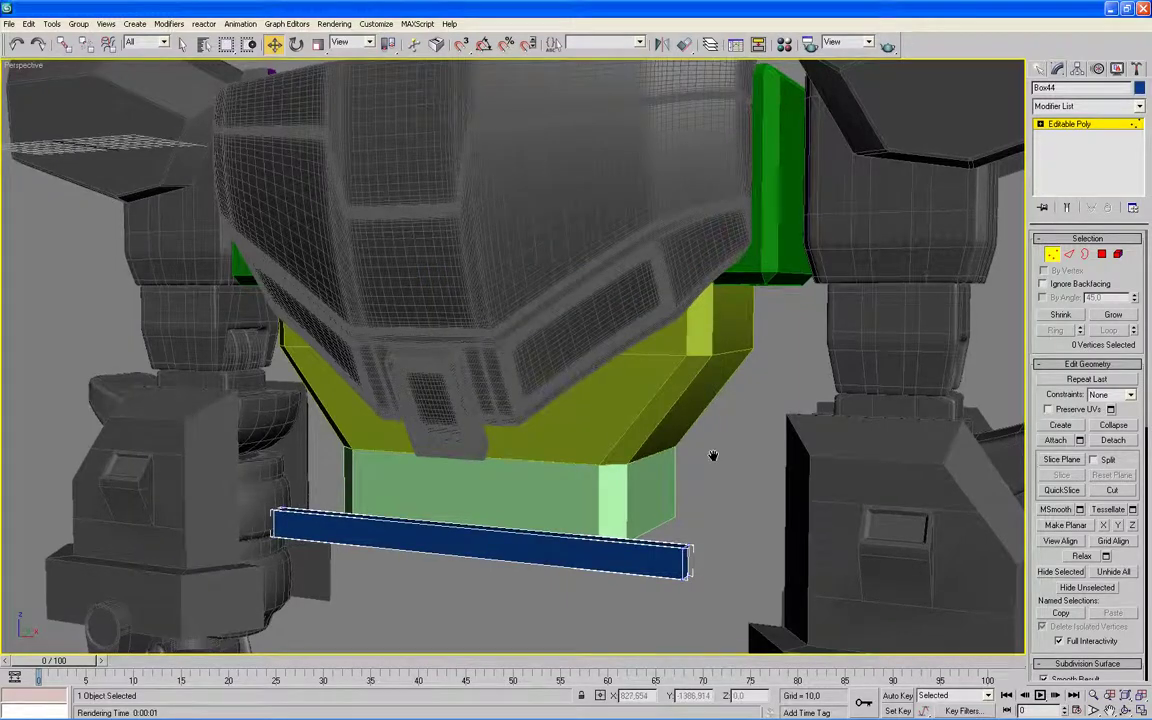
{"action": "key", "text": "alt+w"}
{"action": "key", "text": "alt+w"}
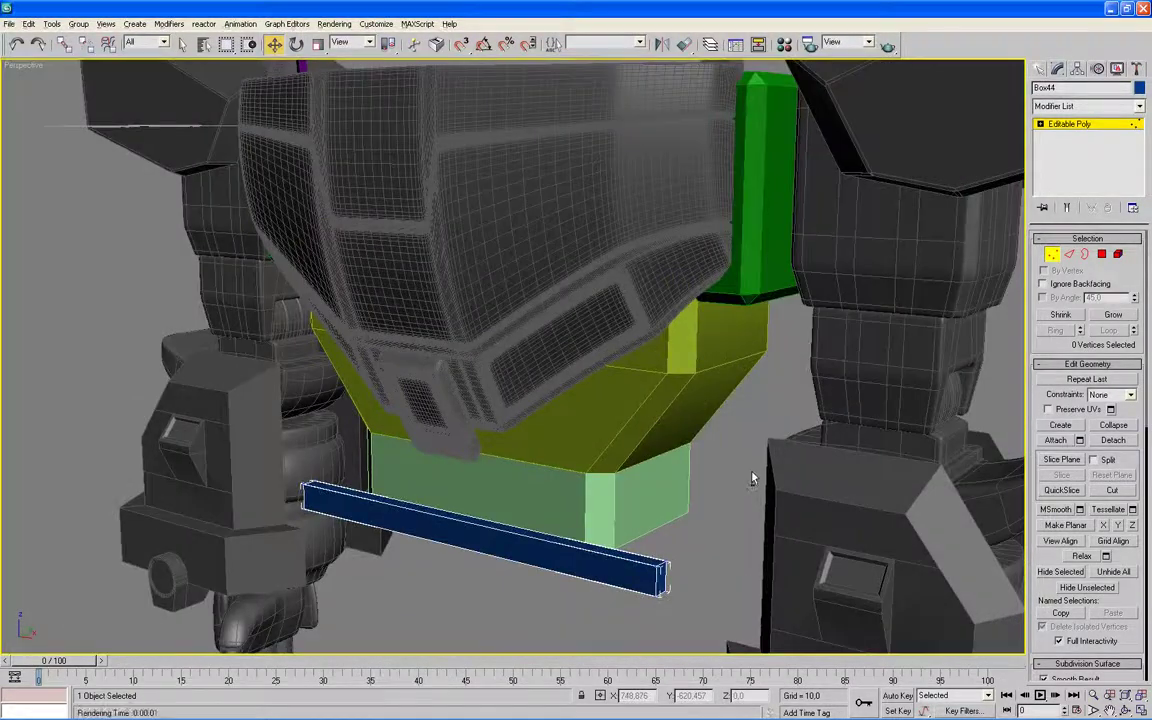
{"action": "scroll", "coordinate": [727, 474], "scroll_direction": "down", "scroll_amount": 5}
{"action": "mouse_move", "coordinate": [727, 476]}
{"action": "middle_mouse_down", "text": "alt"}
{"action": "mouse_move", "coordinate": [753, 445]}
{"action": "mouse_move", "coordinate": [746, 453]}
{"action": "middle_mouse_up", "text": "alt"}
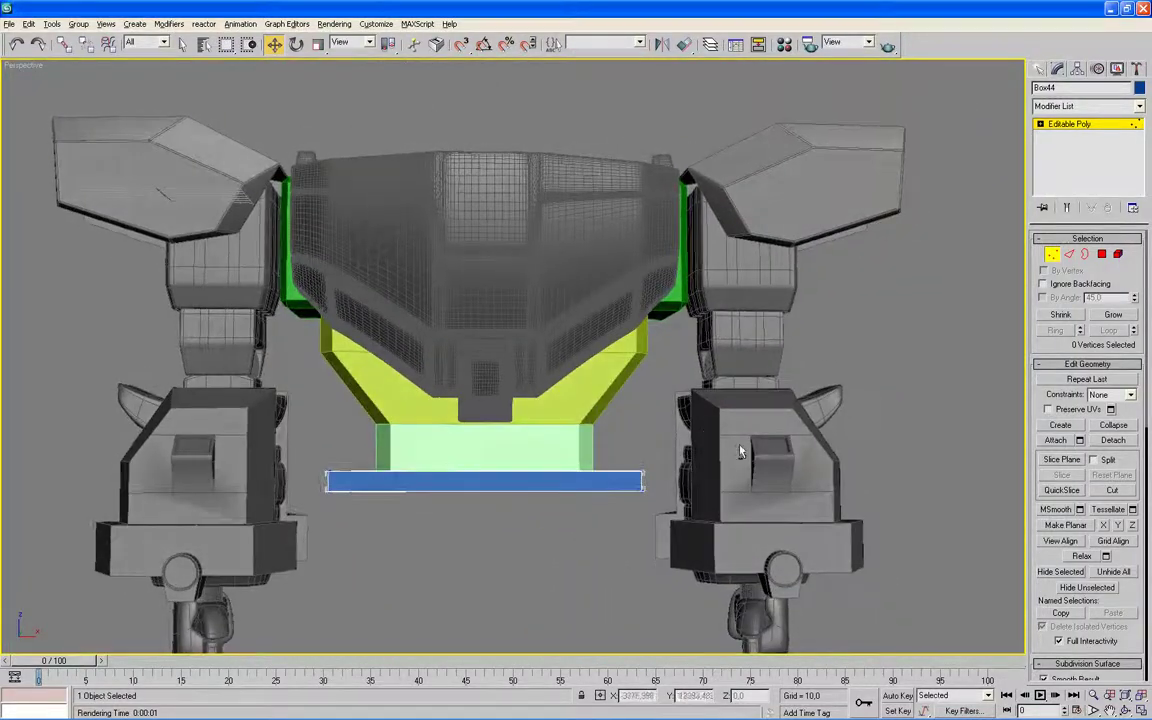
{"action": "key", "text": "alt+w"}
Step: Lower the bar's bottom vertices to make it taller
{"action": "left_click", "coordinate": [963, 283]}
{"action": "left_click_drag", "start_coordinate": [800, 308], "coordinate": [545, 334]}
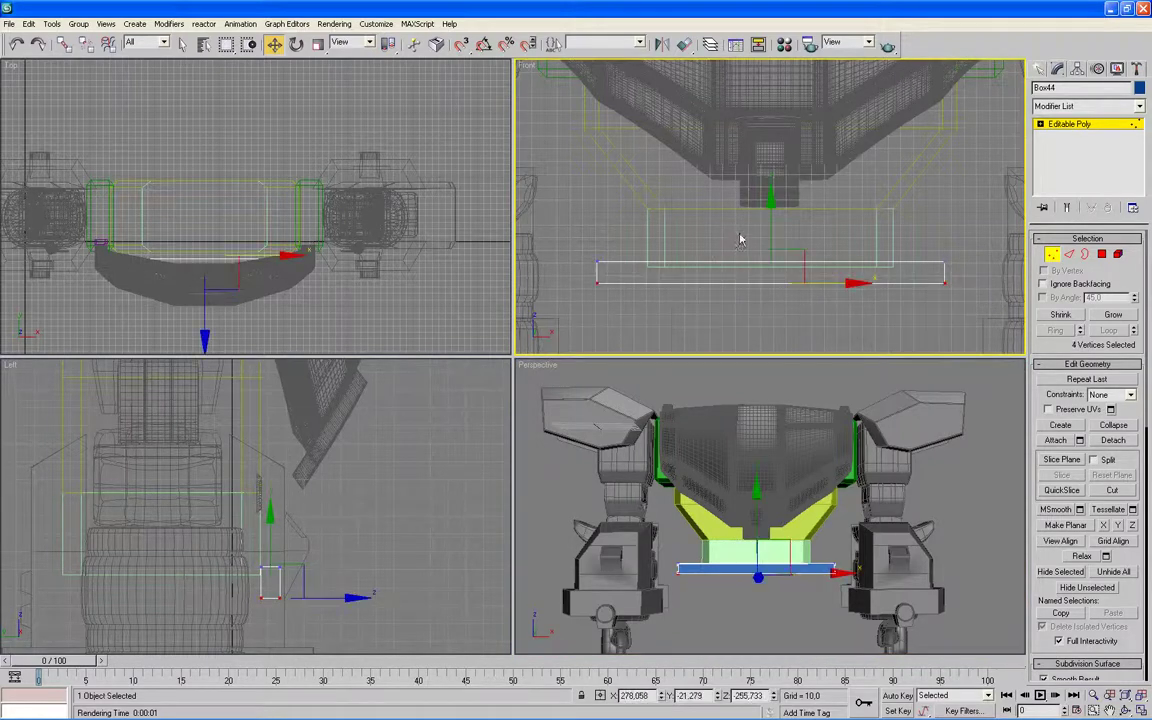
{"action": "scroll", "coordinate": [742, 239], "scroll_direction": "down", "scroll_amount": 3}
{"action": "left_click_drag", "start_coordinate": [770, 171], "coordinate": [824, 203]}
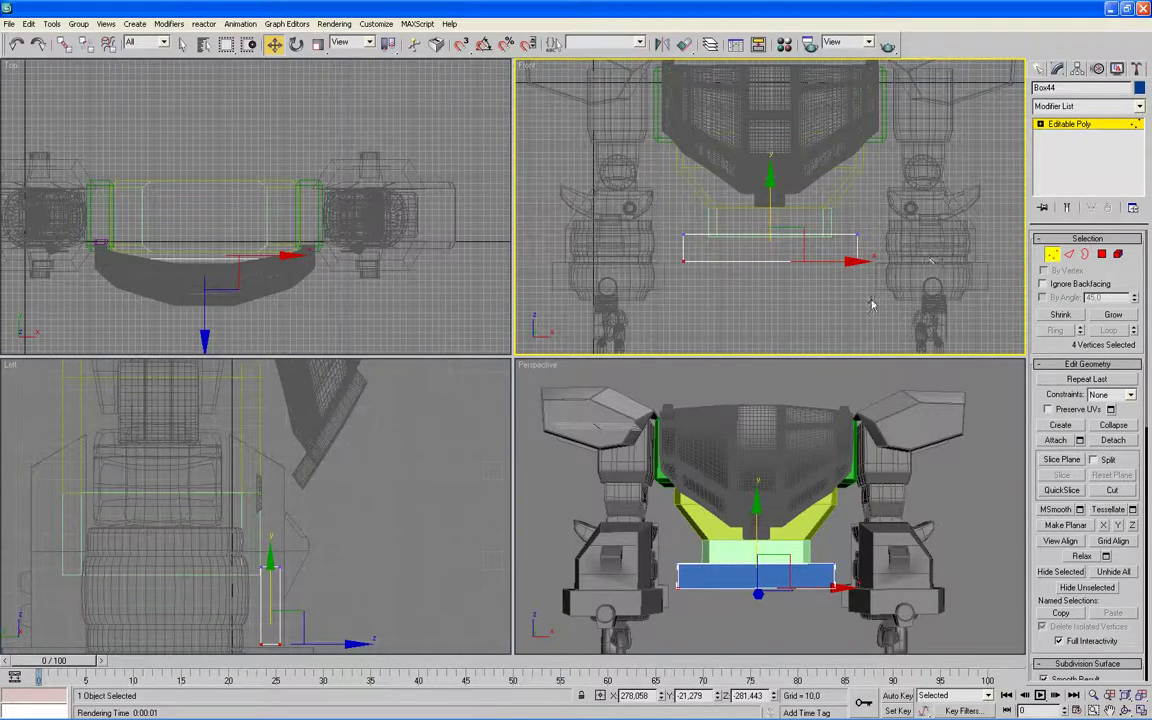
Step: Scale all eight vertices of the bar horizontally to 94 percent
{"action": "left_click_drag", "start_coordinate": [905, 211], "coordinate": [625, 314]}
{"action": "left_click", "coordinate": [318, 43]}
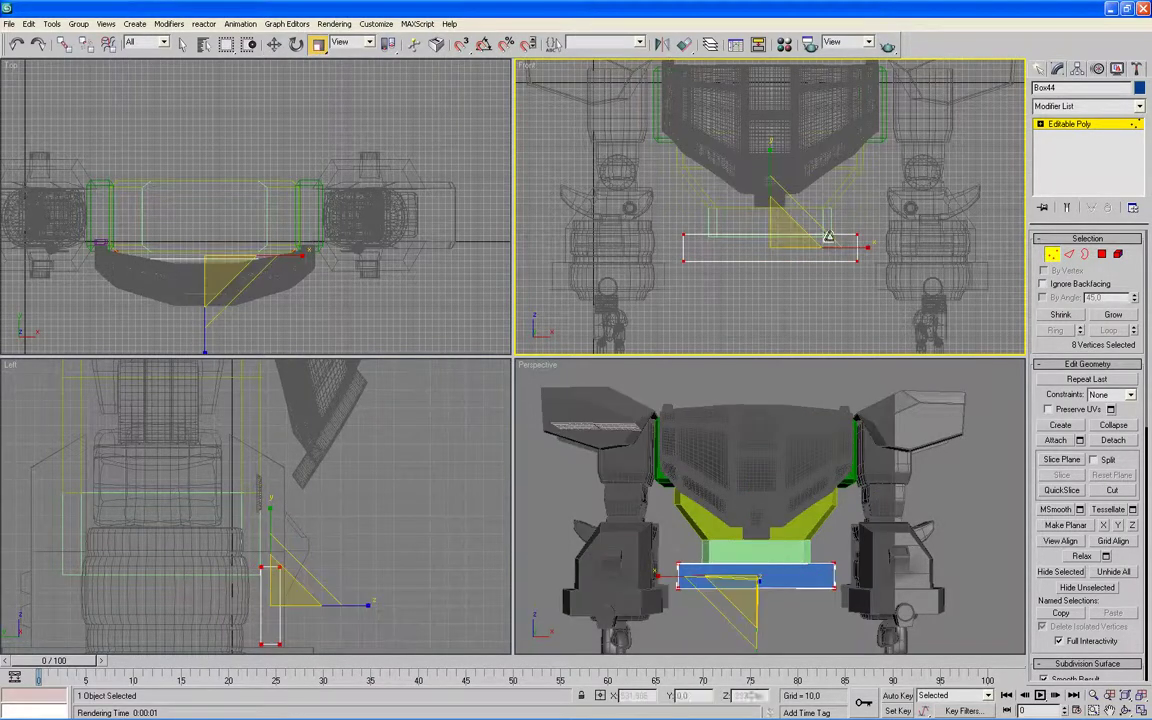
{"action": "left_click_drag", "start_coordinate": [866, 249], "coordinate": [864, 249]}
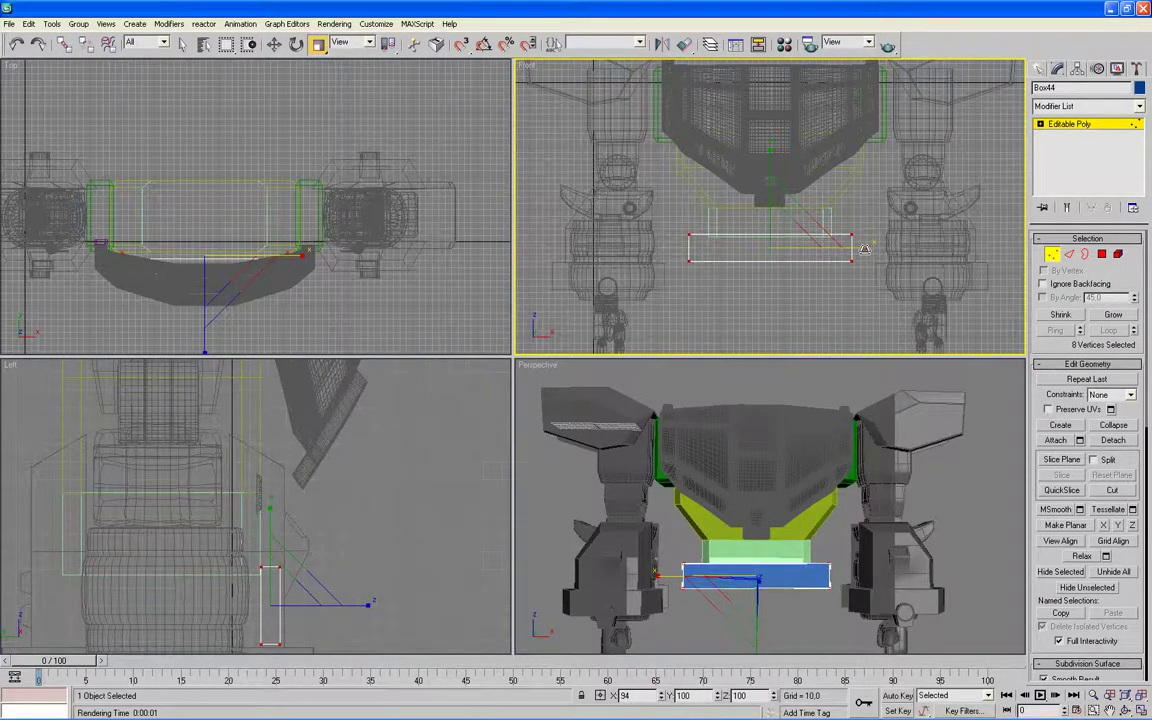
{"action": "key", "text": "alt+w"}
{"action": "middle_click_drag", "start_coordinate": [753, 437], "coordinate": [714, 479], "text": "alt"}
Step: Connect the selected top and bottom edges of the blue bar with 2 segments
{"action": "key", "text": "2"}
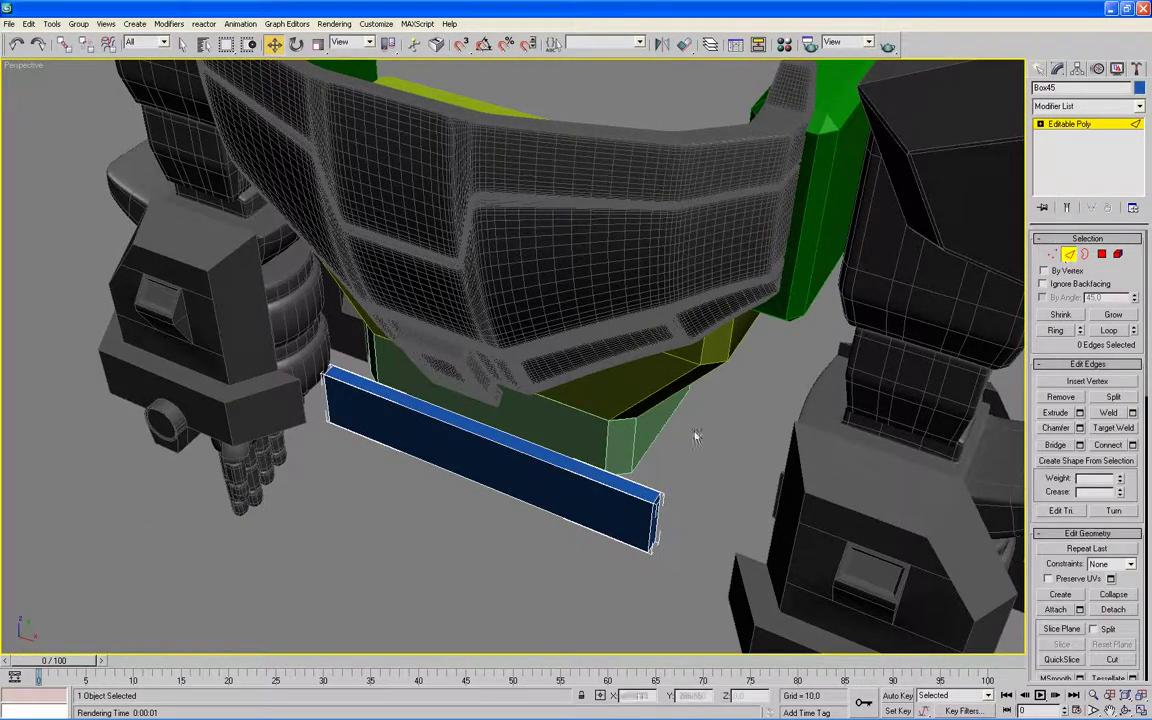
{"action": "left_click", "coordinate": [566, 471]}
{"action": "left_click", "coordinate": [587, 466], "text": "ctrl"}
{"action": "left_click", "coordinate": [562, 519], "text": "ctrl"}
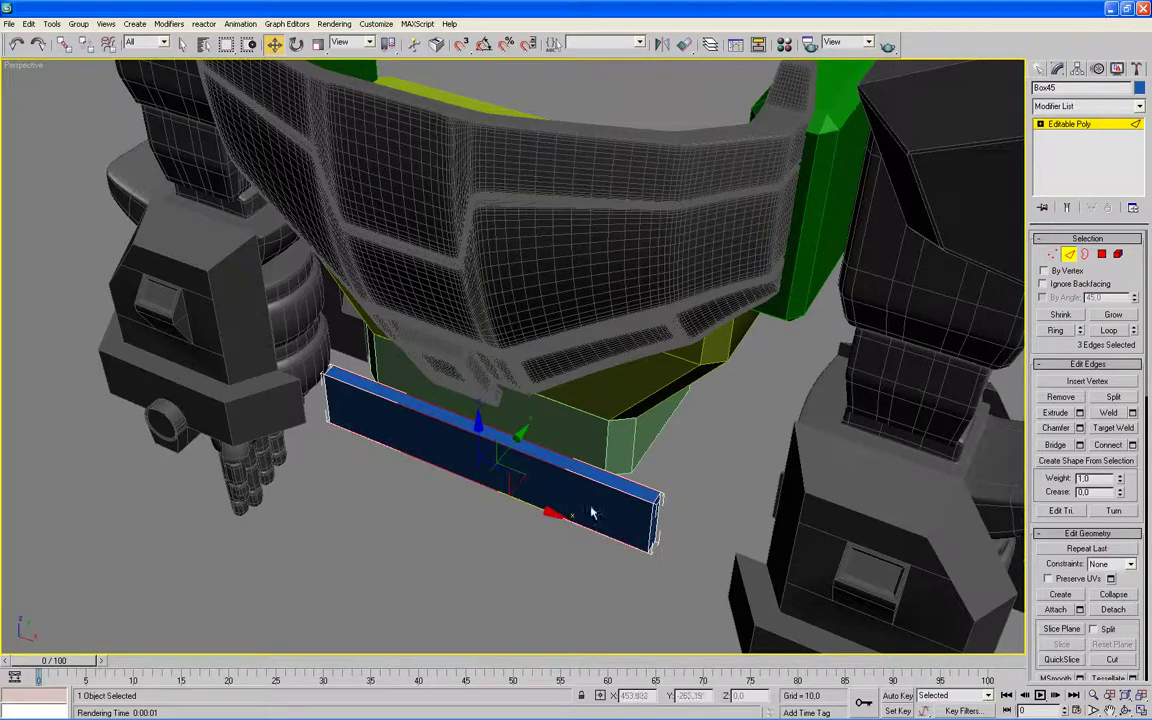
{"action": "left_click", "coordinate": [1133, 445]}
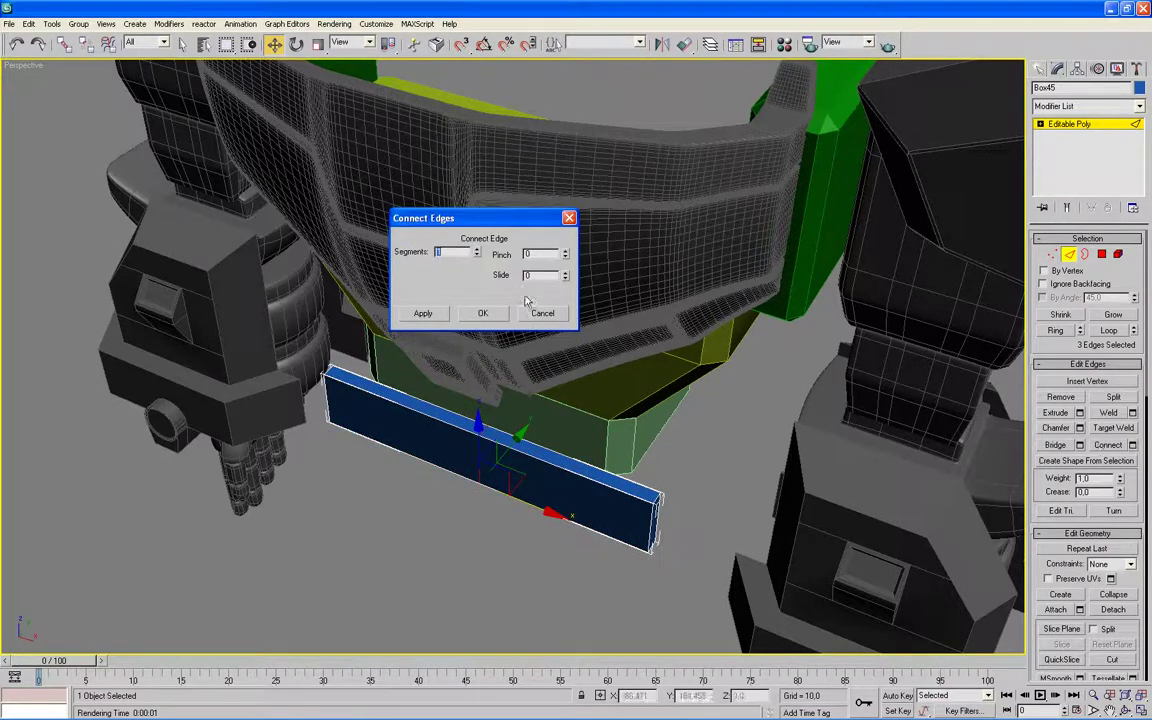
{"action": "left_click_drag", "start_coordinate": [450, 218], "coordinate": [288, 334]}
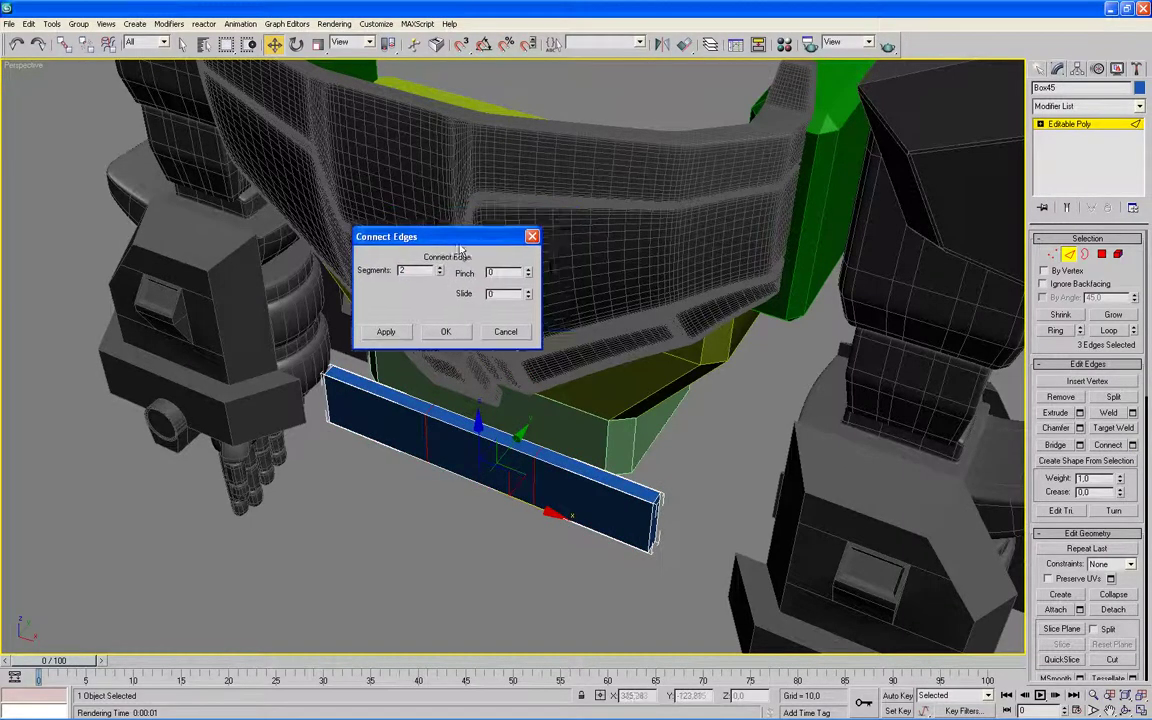
{"action": "key", "text": "alt+w"}
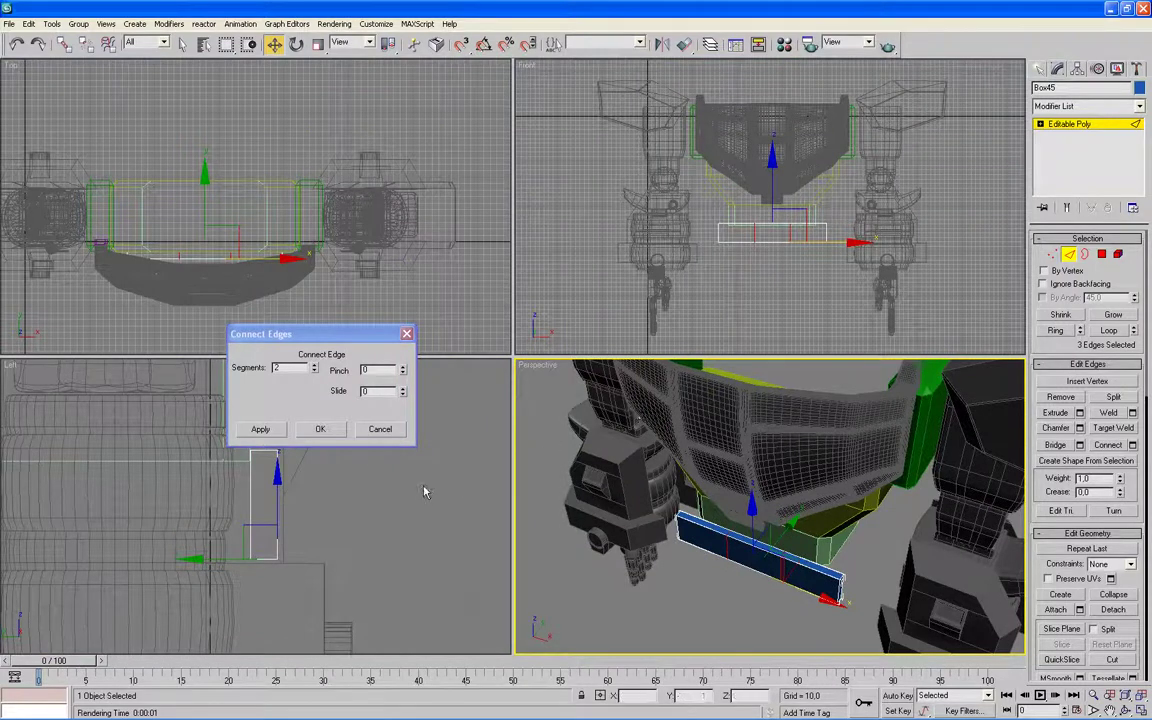
{"action": "left_click", "coordinate": [320, 429]}
{"action": "left_click", "coordinate": [617, 570]}
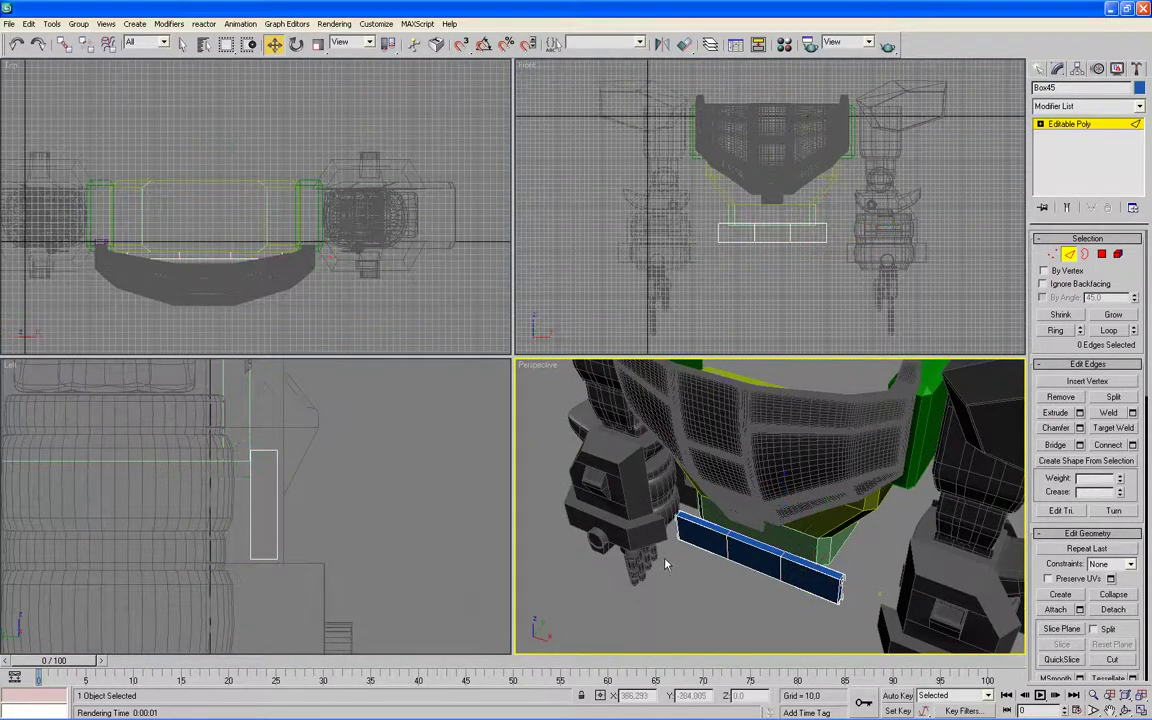
Step: Connect another edge pair with a changed segment count, sliding the new edge off-centre
{"action": "left_click", "coordinate": [680, 530]}
{"action": "left_click", "coordinate": [680, 531], "text": "ctrl"}
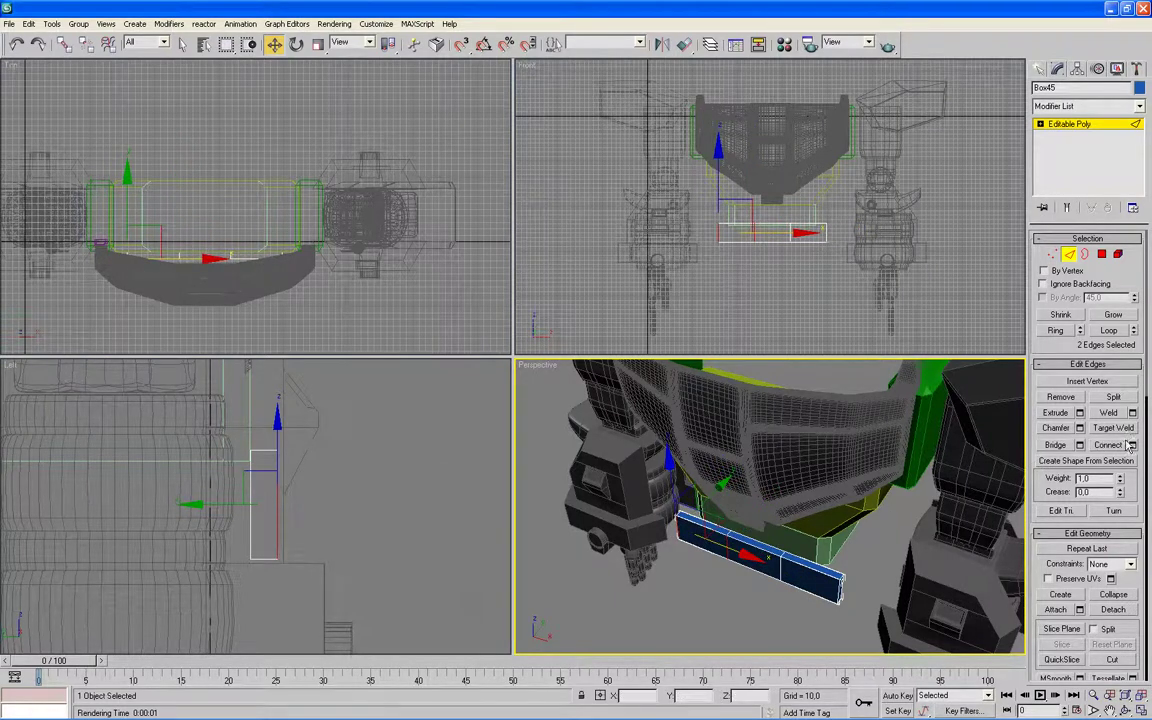
{"action": "left_click", "coordinate": [1133, 445]}
{"action": "left_click", "coordinate": [315, 367]}
{"action": "scroll", "coordinate": [704, 285], "scroll_direction": "up", "scroll_amount": 8}
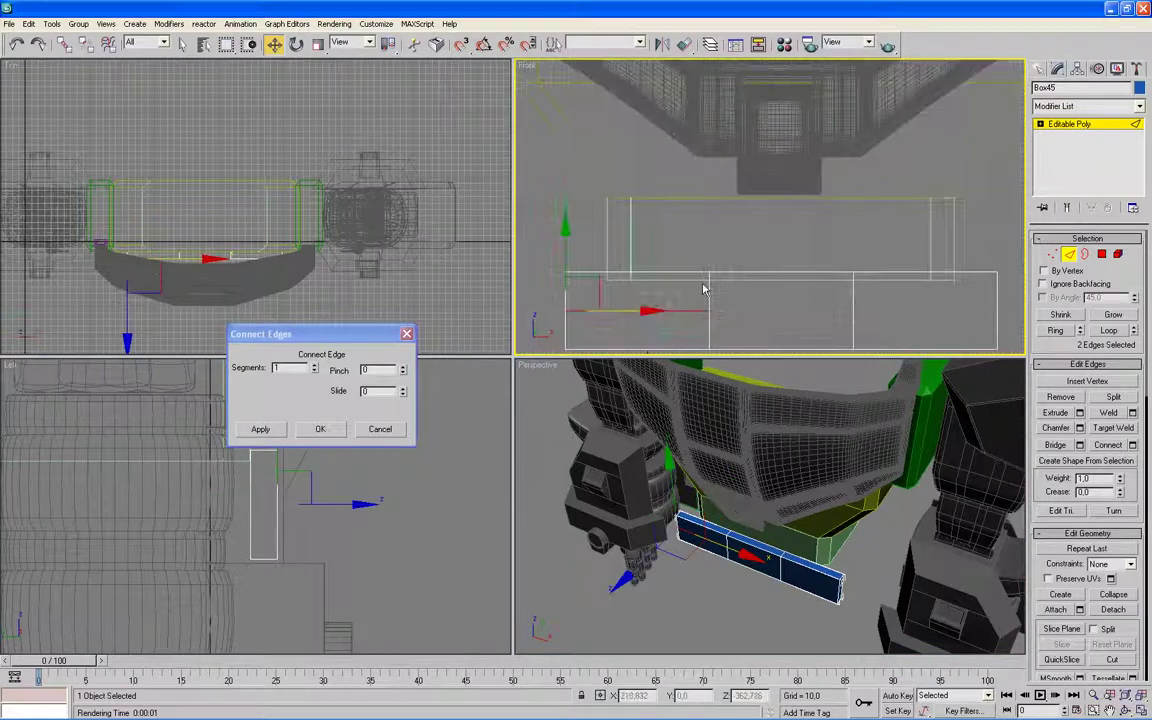
{"action": "scroll", "coordinate": [730, 270], "scroll_direction": "down", "scroll_amount": 2}
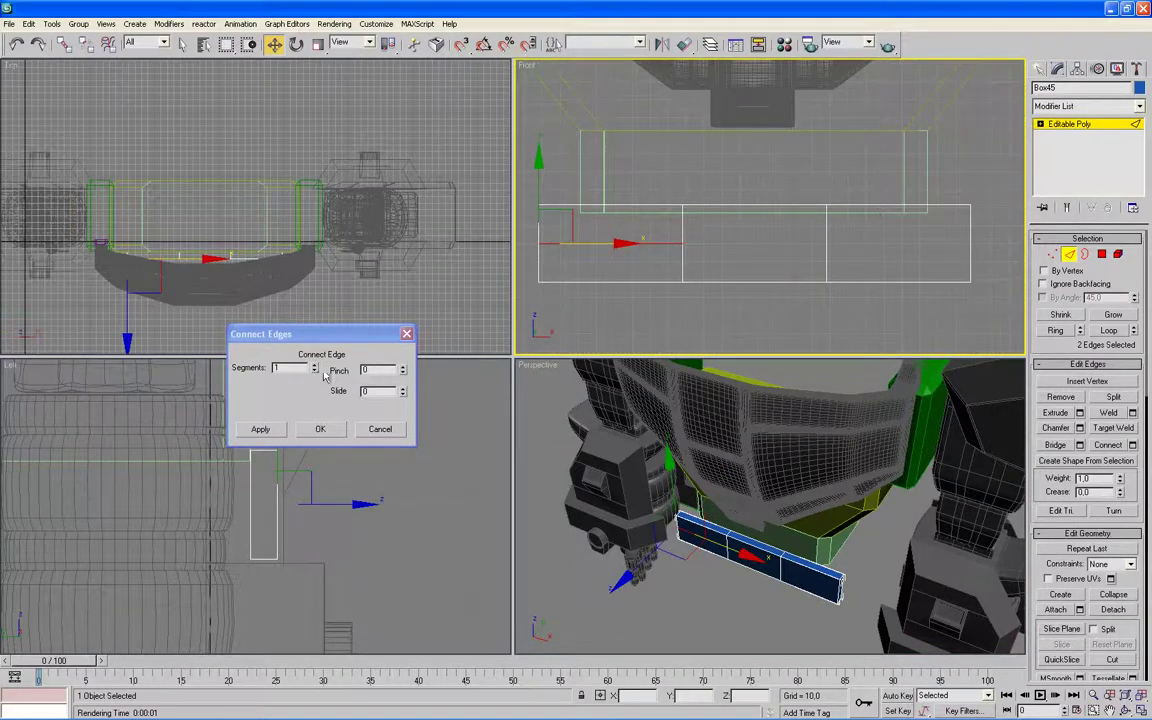
{"action": "left_click_drag", "start_coordinate": [402, 392], "coordinate": [399, 420]}
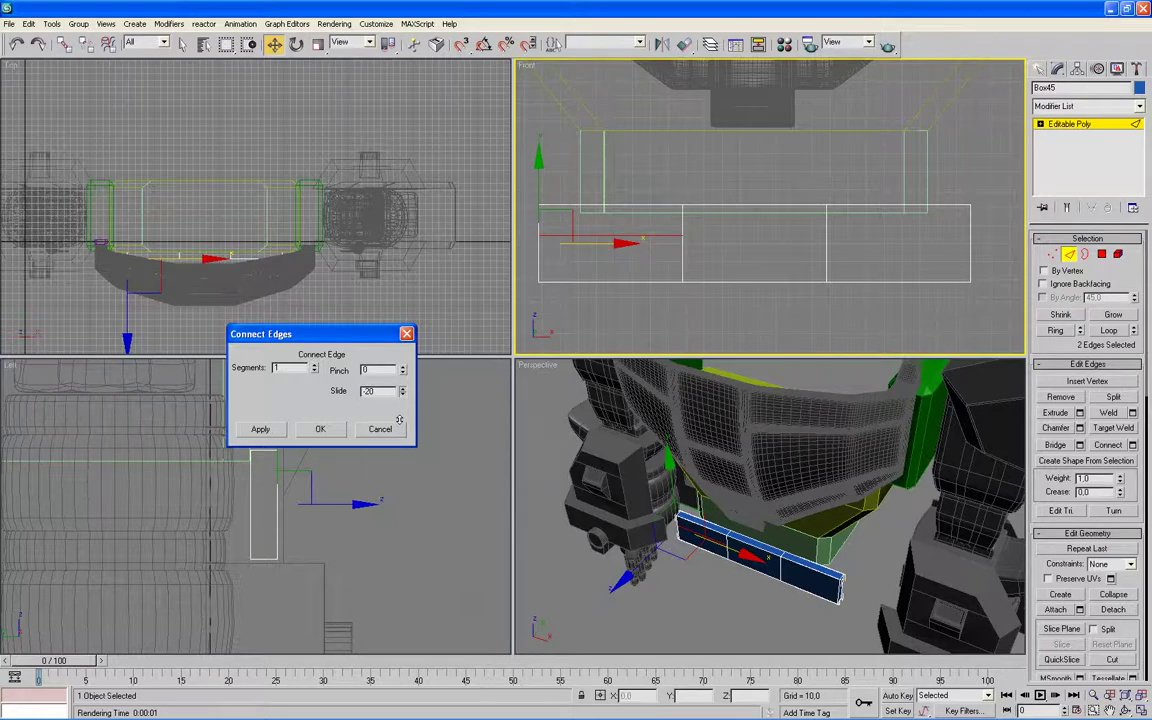
{"action": "left_click", "coordinate": [320, 429]}
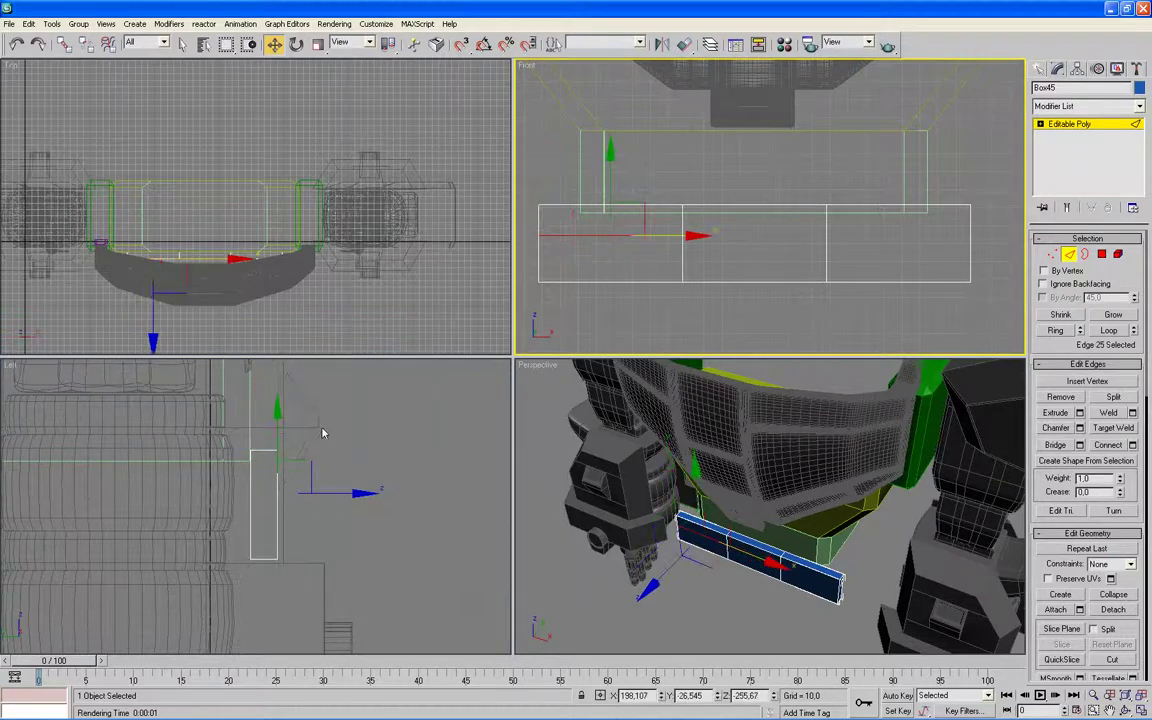
Step: Add a horizontal edge across the right section between its two vertical edges
{"action": "left_click", "coordinate": [827, 260]}
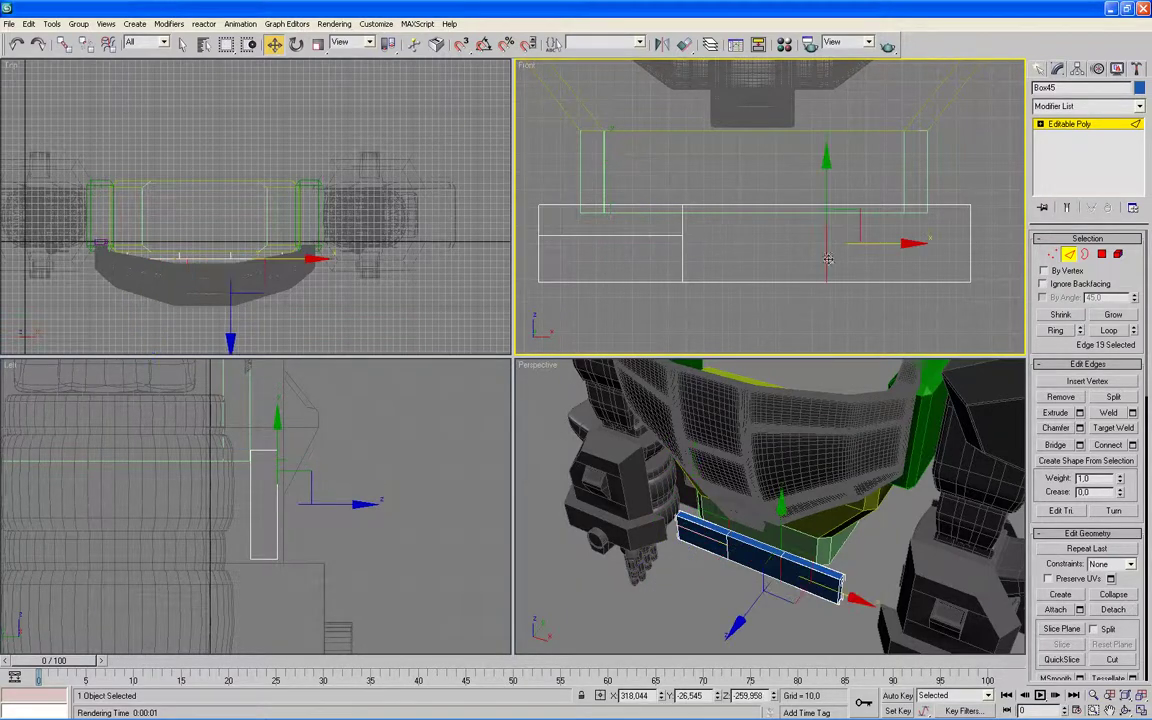
{"action": "left_click", "coordinate": [970, 260], "text": "ctrl"}
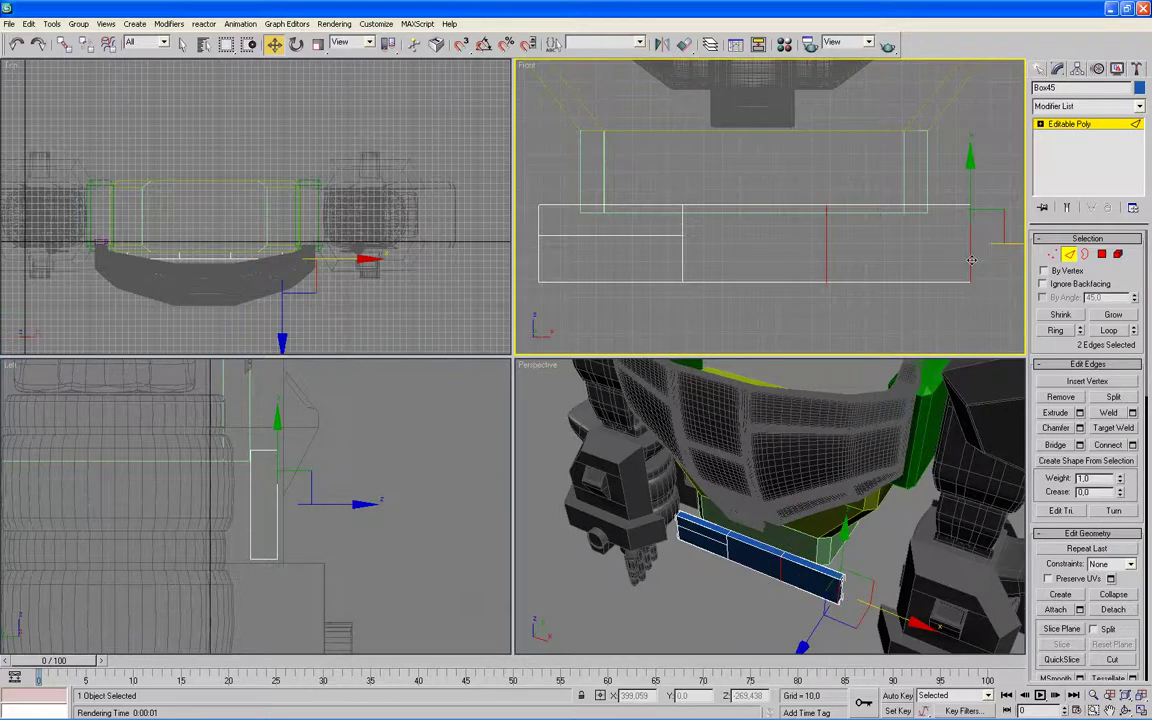
{"action": "left_click", "coordinate": [1132, 445]}
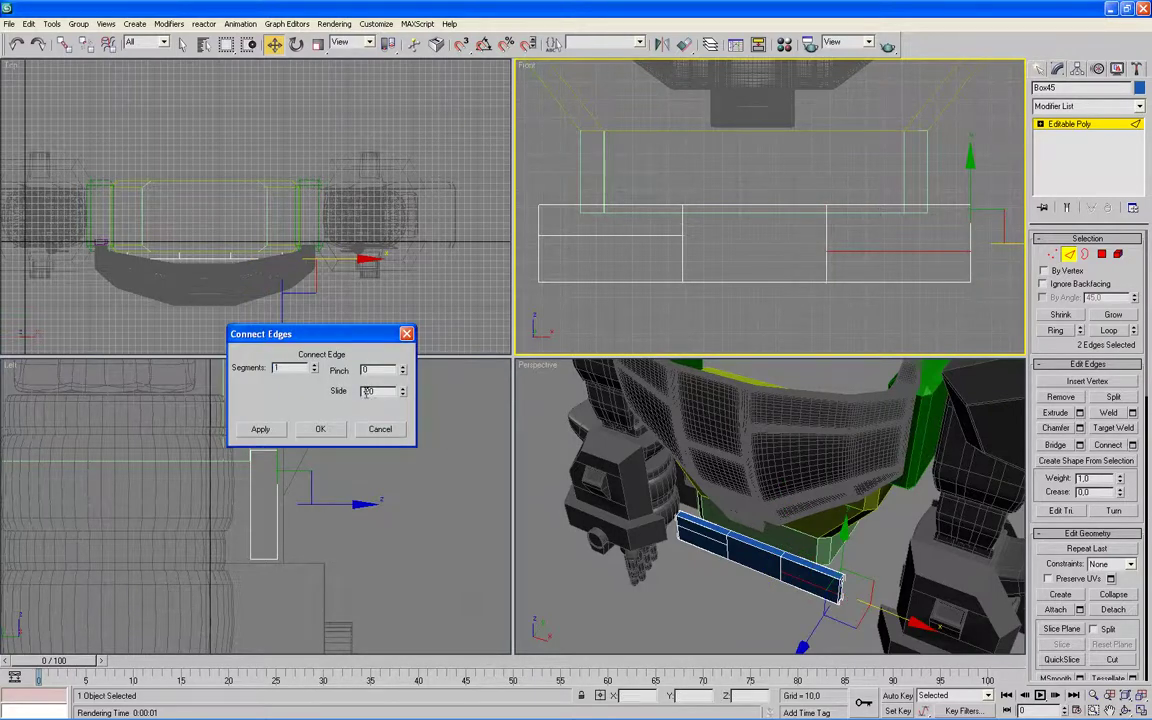
{"action": "left_click", "coordinate": [324, 430]}
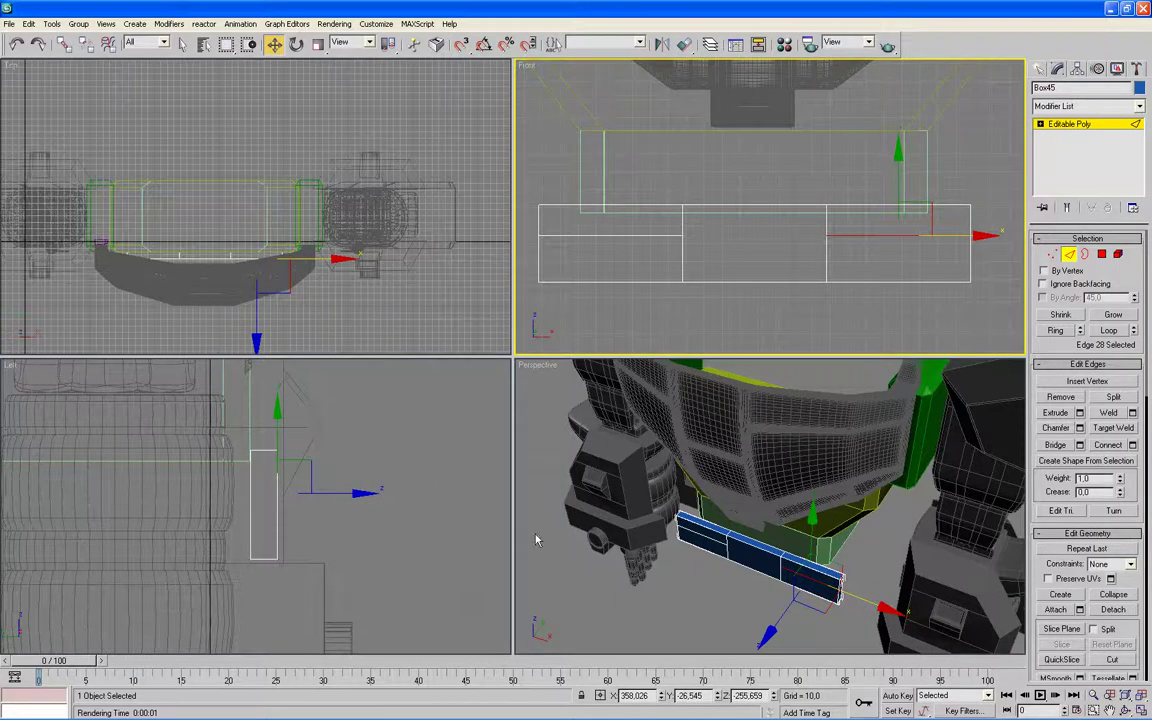
{"action": "left_click", "coordinate": [571, 597]}
{"action": "left_click", "coordinate": [972, 315]}
Step: Raise the bar's middle row of vertices slightly
{"action": "left_click", "coordinate": [1052, 254]}
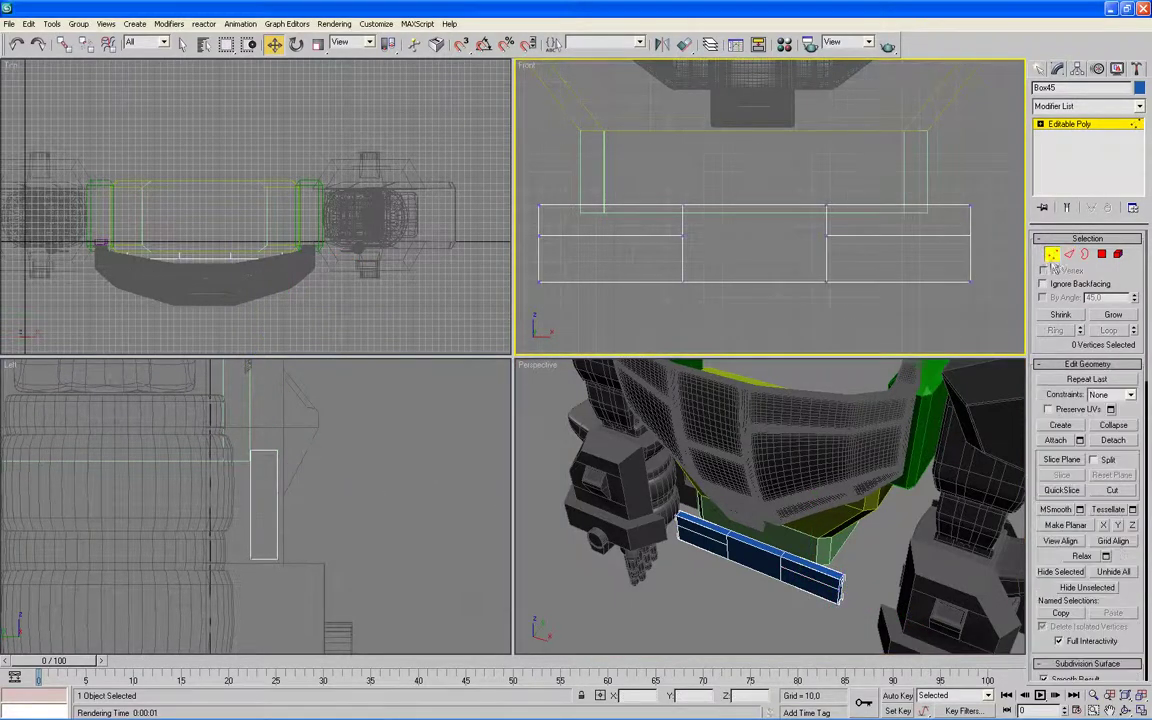
{"action": "left_click_drag", "start_coordinate": [990, 224], "coordinate": [525, 252]}
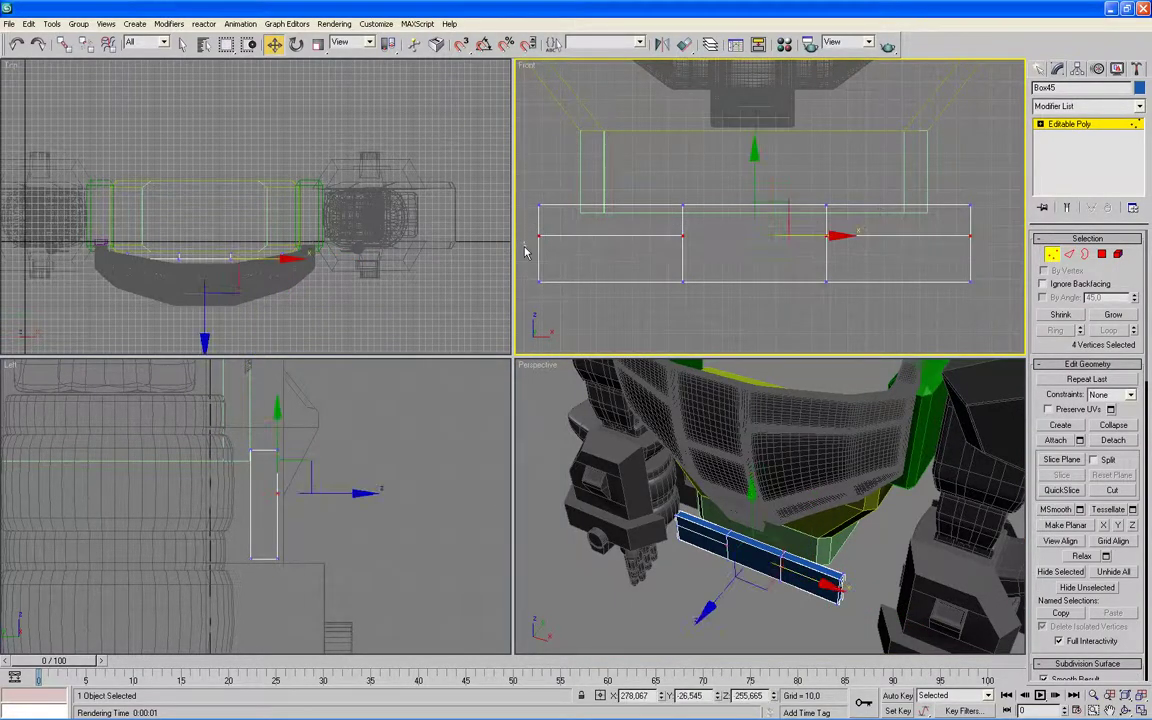
{"action": "left_click_drag", "start_coordinate": [755, 160], "coordinate": [755, 150]}
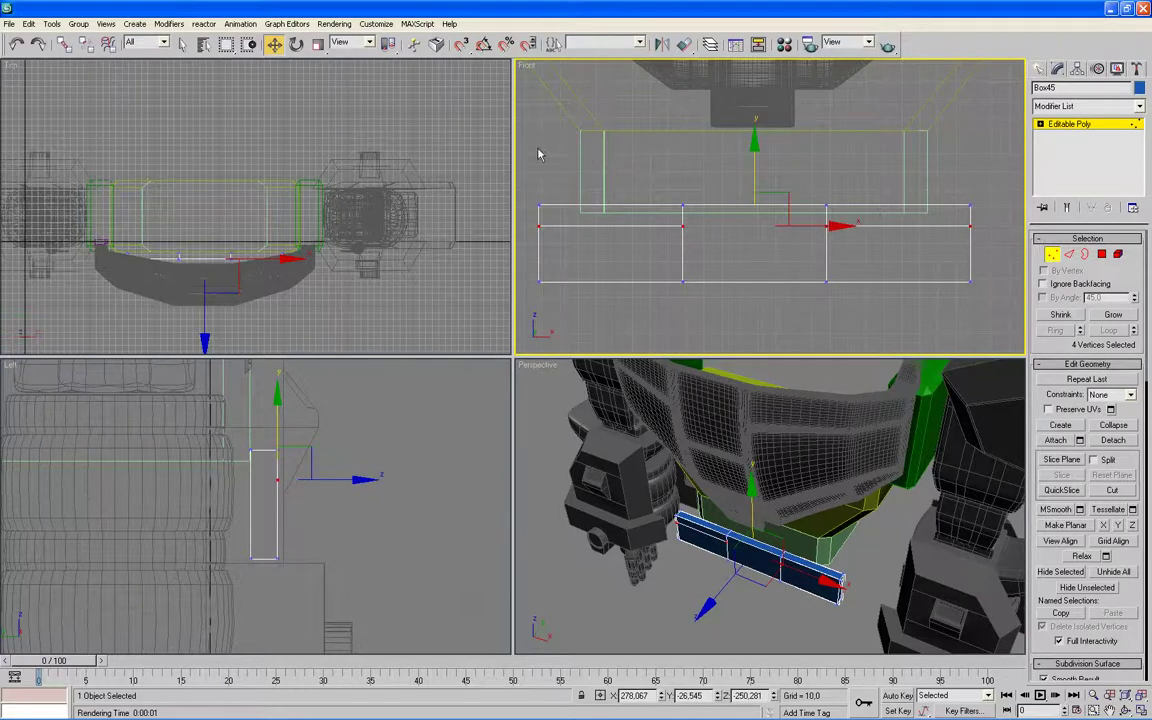
{"action": "scroll", "coordinate": [591, 197], "scroll_direction": "down", "scroll_amount": 2}
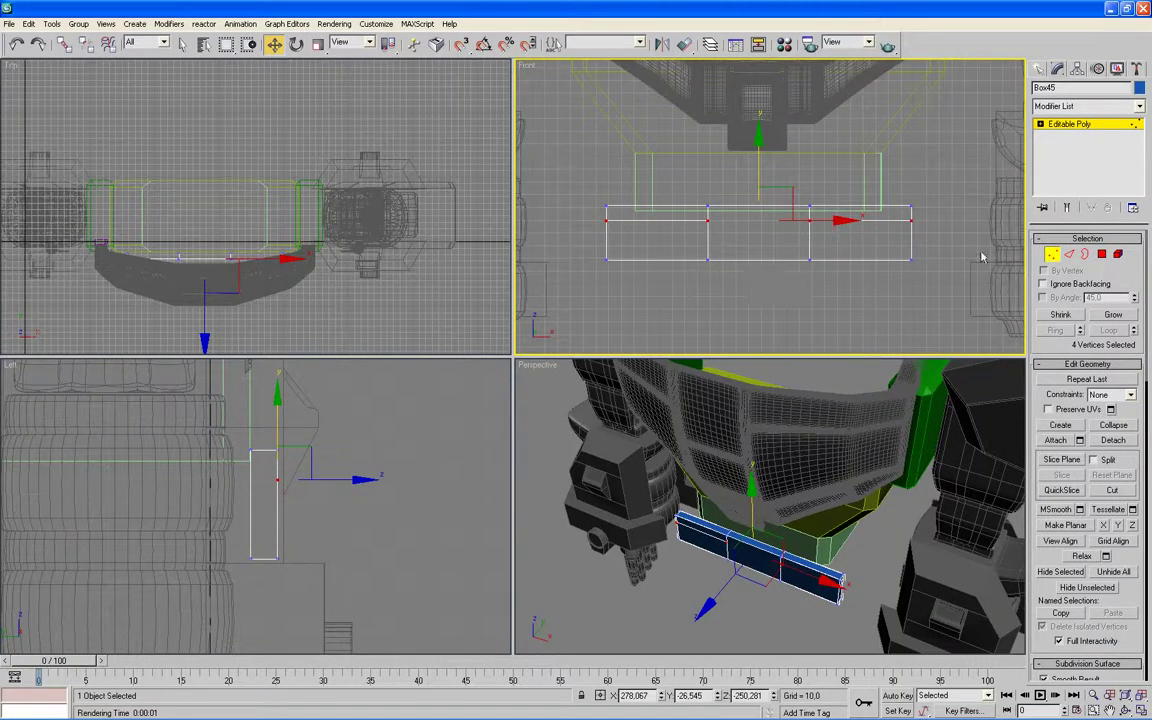
Step: Lower the outer top corner vertices so the top slopes toward both ends
{"action": "left_click_drag", "start_coordinate": [942, 200], "coordinate": [908, 214]}
{"action": "key", "text": "alt+w"}
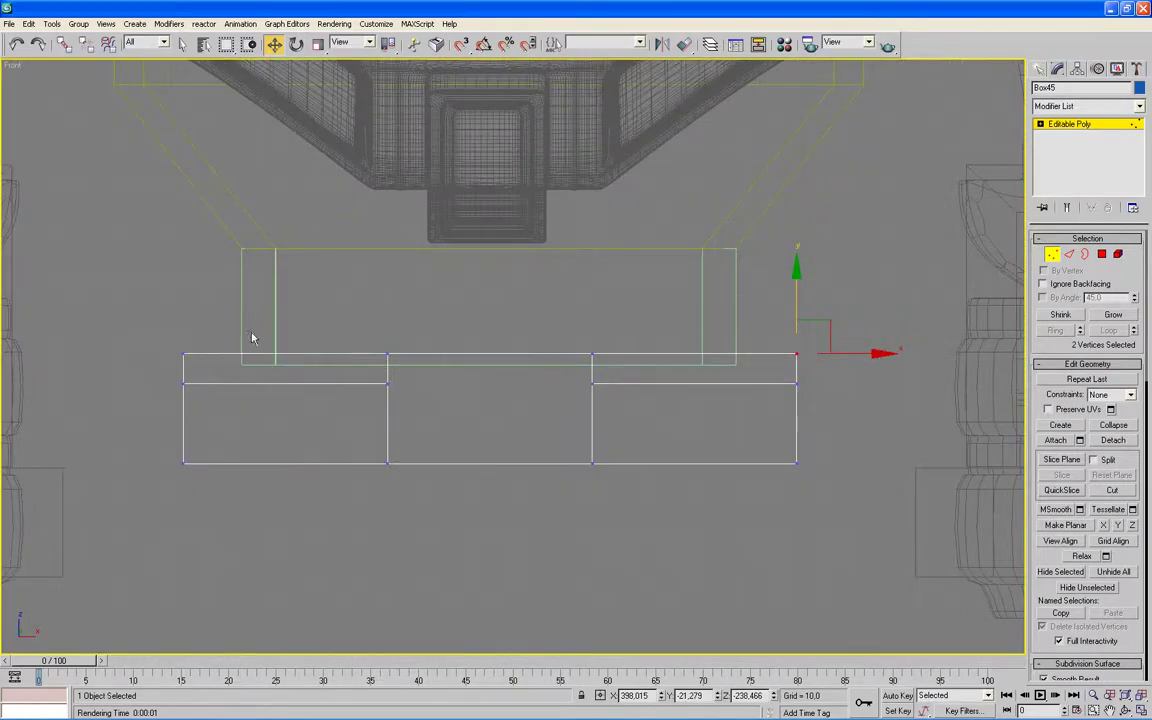
{"action": "left_click_drag", "start_coordinate": [130, 370], "coordinate": [392, 267], "text": "ctrl"}
{"action": "left_click_drag", "start_coordinate": [490, 270], "coordinate": [484, 296]}
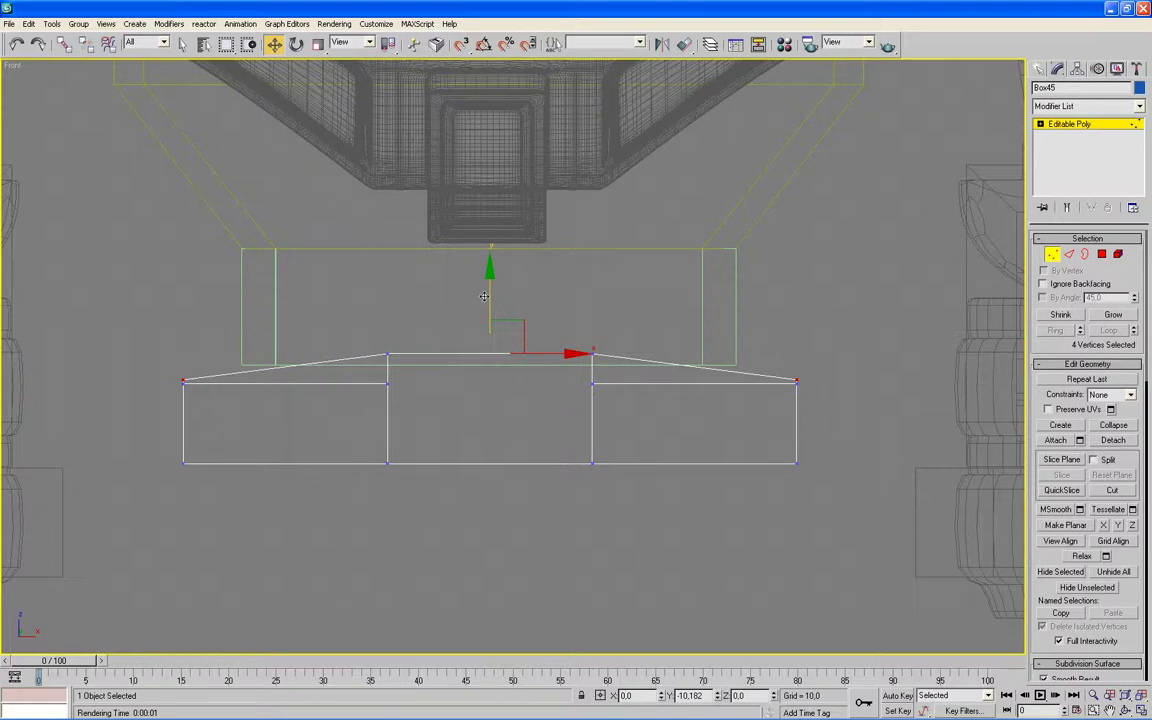
Step: Select the sloped top and front faces of the left and right end sections
{"action": "left_click", "coordinate": [1101, 254]}
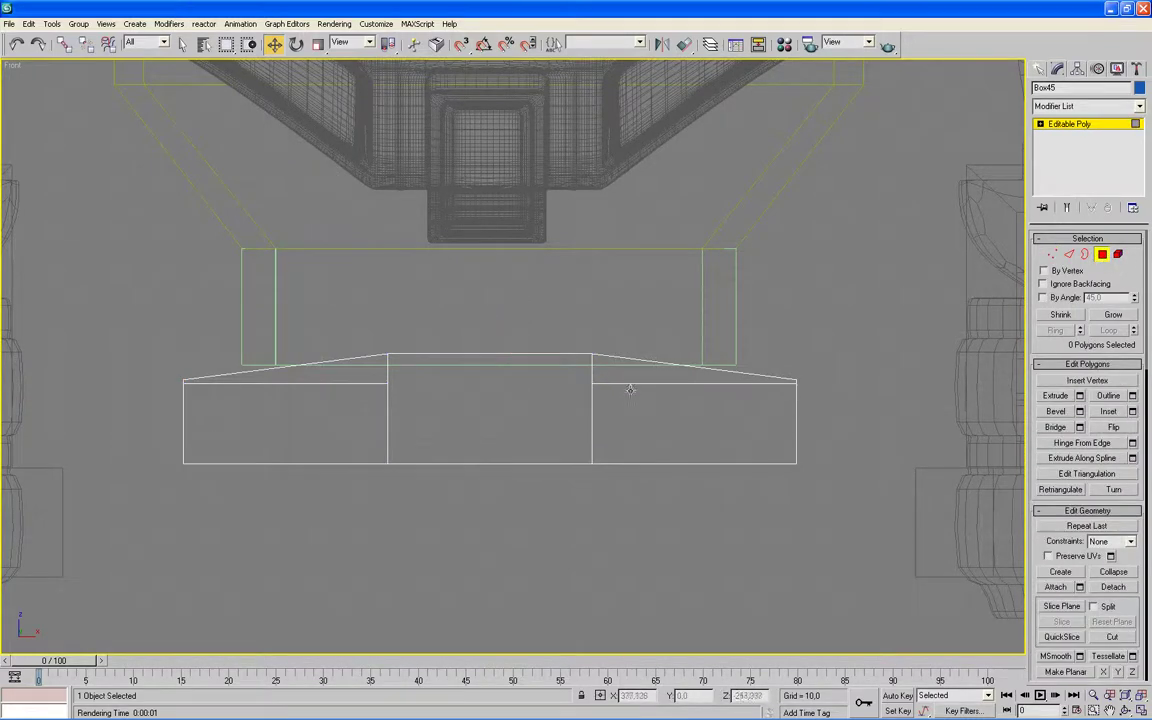
{"action": "left_click", "coordinate": [700, 420]}
{"action": "left_click", "coordinate": [344, 380], "text": "ctrl"}
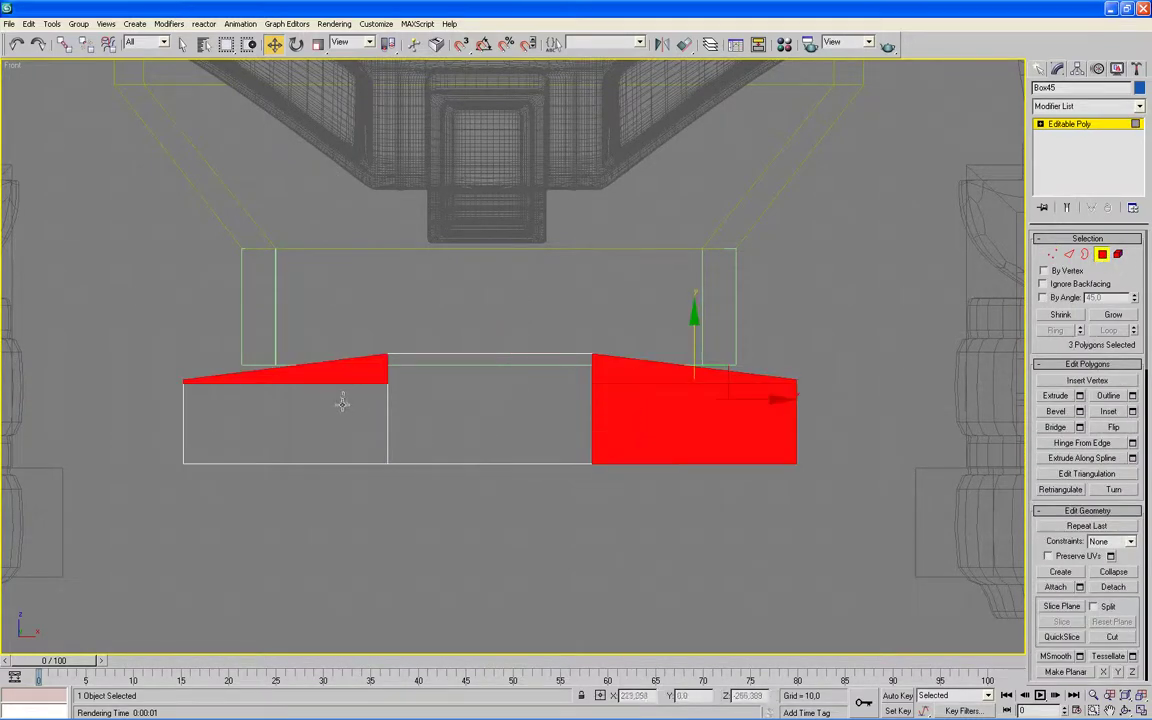
{"action": "left_click", "coordinate": [343, 415], "text": "ctrl"}
{"action": "key", "text": "alt+w"}
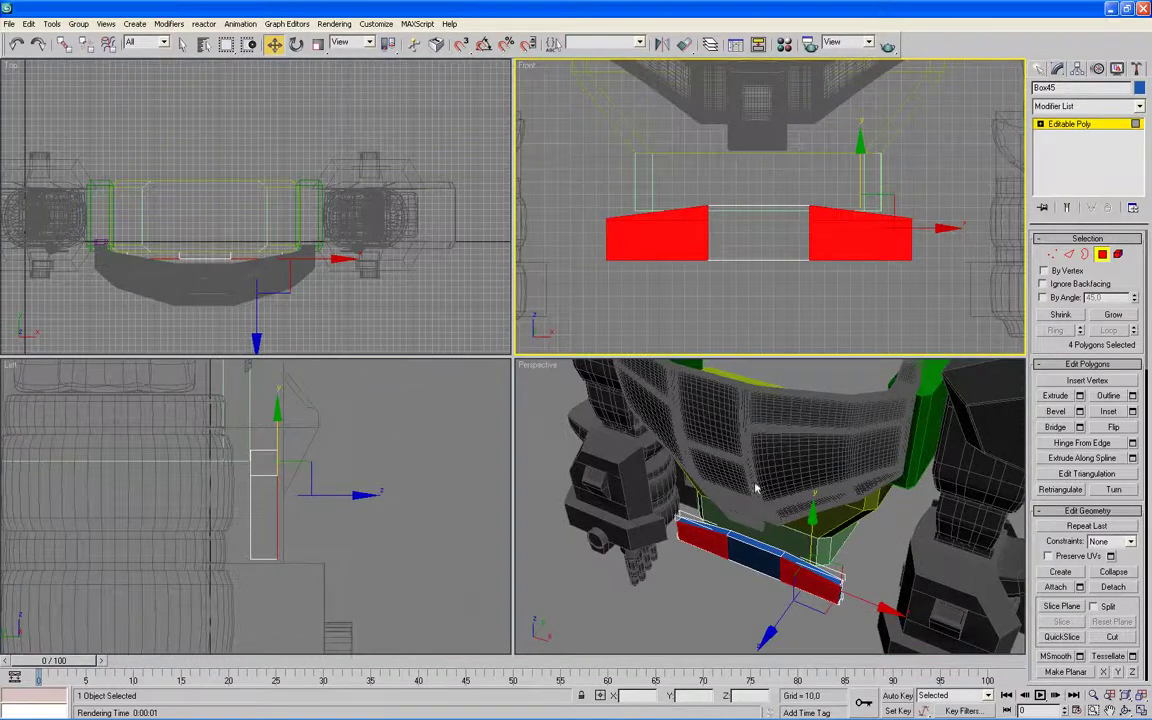
{"action": "scroll", "coordinate": [800, 500], "scroll_direction": "down", "scroll_amount": 2}
{"action": "scroll", "coordinate": [800, 500], "scroll_direction": "down", "scroll_amount": 3}
{"action": "scroll", "coordinate": [800, 500], "scroll_direction": "down", "scroll_amount": 3}
Step: Extrude the selected end-section faces outward from the middle section
{"action": "middle_click_drag", "start_coordinate": [800, 480], "coordinate": [882, 478], "text": "alt"}
{"action": "key", "text": "z"}
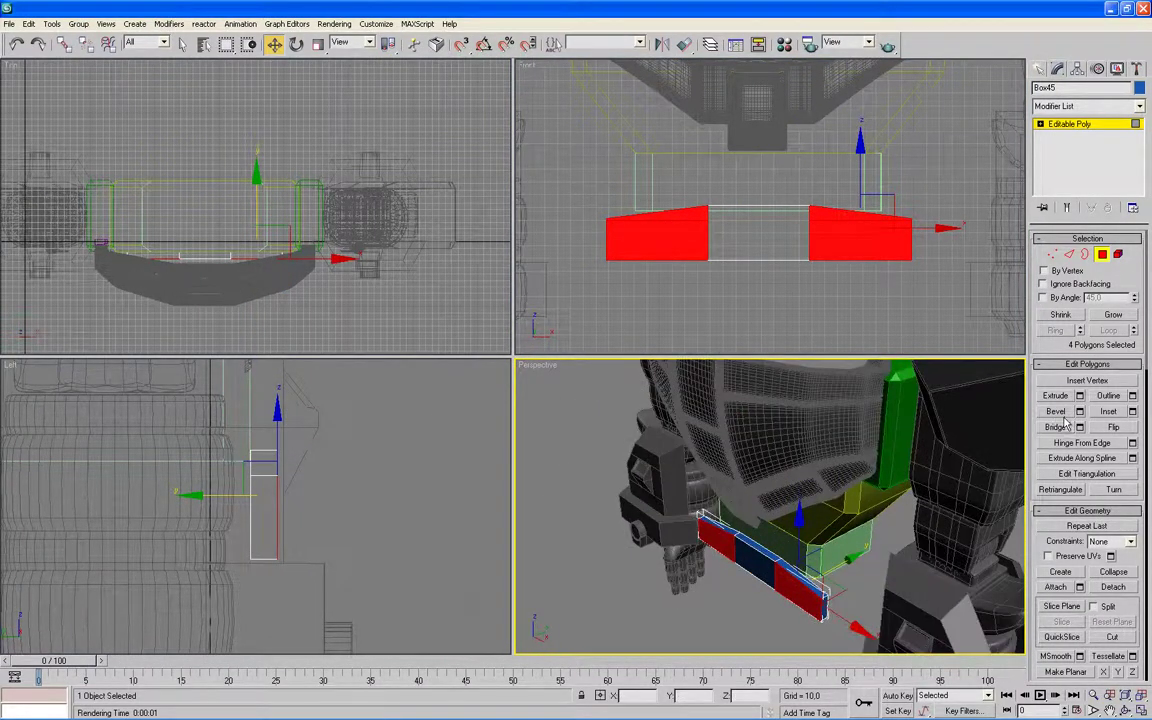
{"action": "left_click", "coordinate": [1055, 396]}
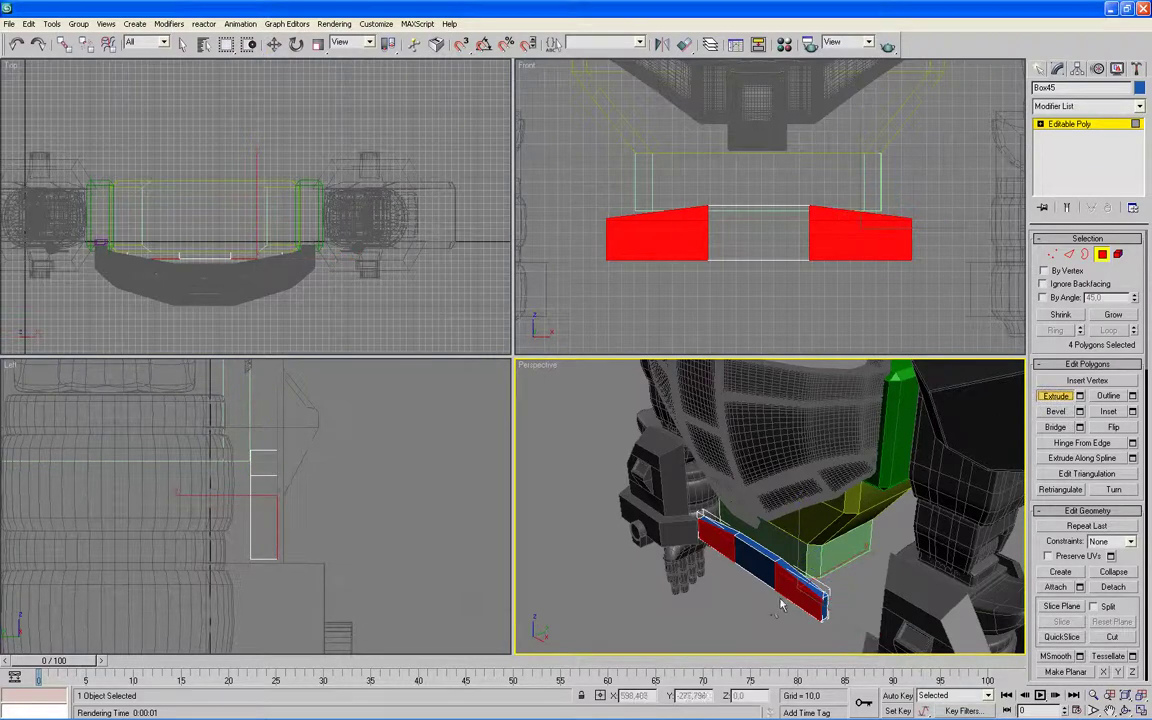
{"action": "left_click_drag", "start_coordinate": [704, 518], "coordinate": [730, 538]}
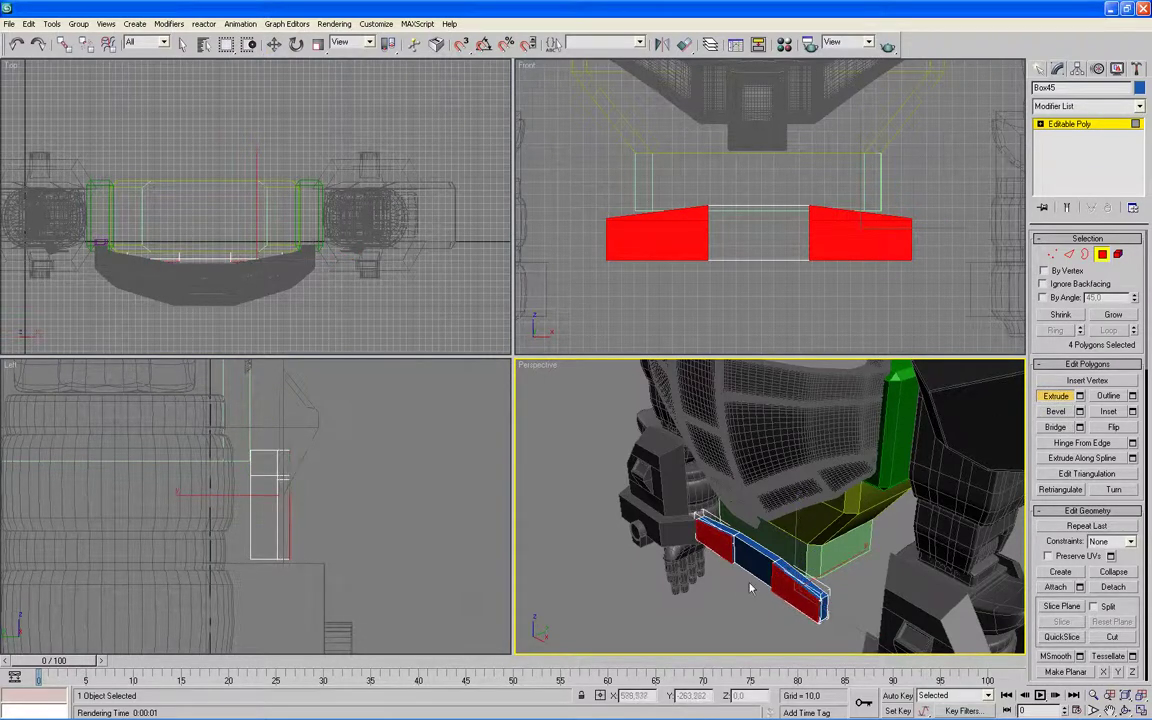
Step: Select the two end front faces and open Bevel Polygons settings for them
{"action": "left_click", "coordinate": [940, 293]}
{"action": "left_click", "coordinate": [940, 293]}
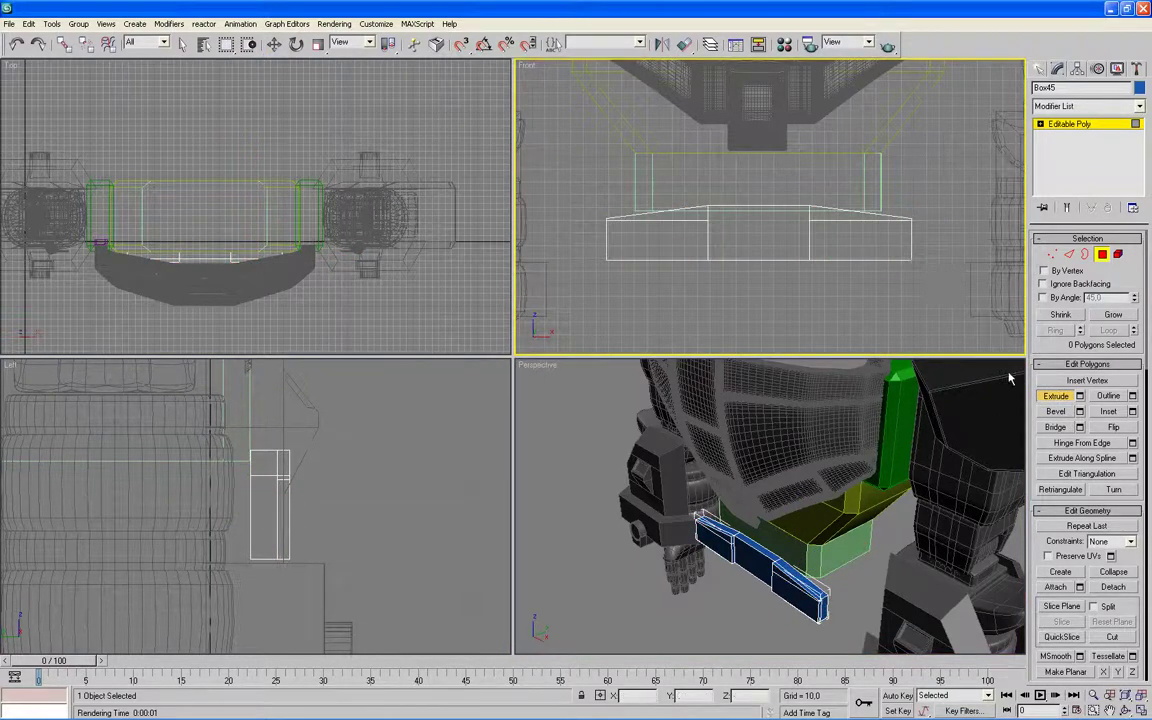
{"action": "left_click", "coordinate": [848, 239]}
{"action": "left_click", "coordinate": [670, 250], "text": "ctrl"}
{"action": "middle_click", "coordinate": [780, 530]}
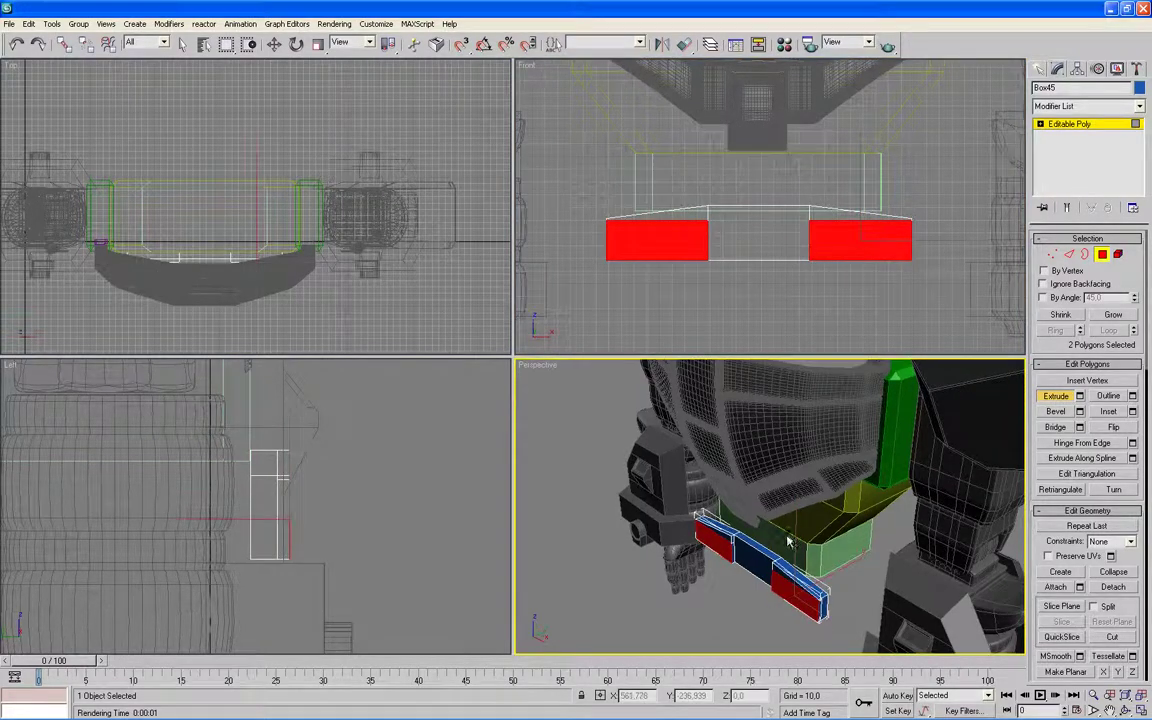
{"action": "middle_click_drag", "start_coordinate": [780, 530], "coordinate": [787, 541], "text": "alt"}
{"action": "key", "text": "alt+w"}
{"action": "mouse_move", "coordinate": [702, 496]}
{"action": "middle_mouse_down", "text": "alt"}
{"action": "mouse_move", "coordinate": [702, 483]}
{"action": "mouse_move", "coordinate": [665, 530]}
{"action": "mouse_move", "coordinate": [686, 276]}
{"action": "middle_mouse_up", "text": "alt"}
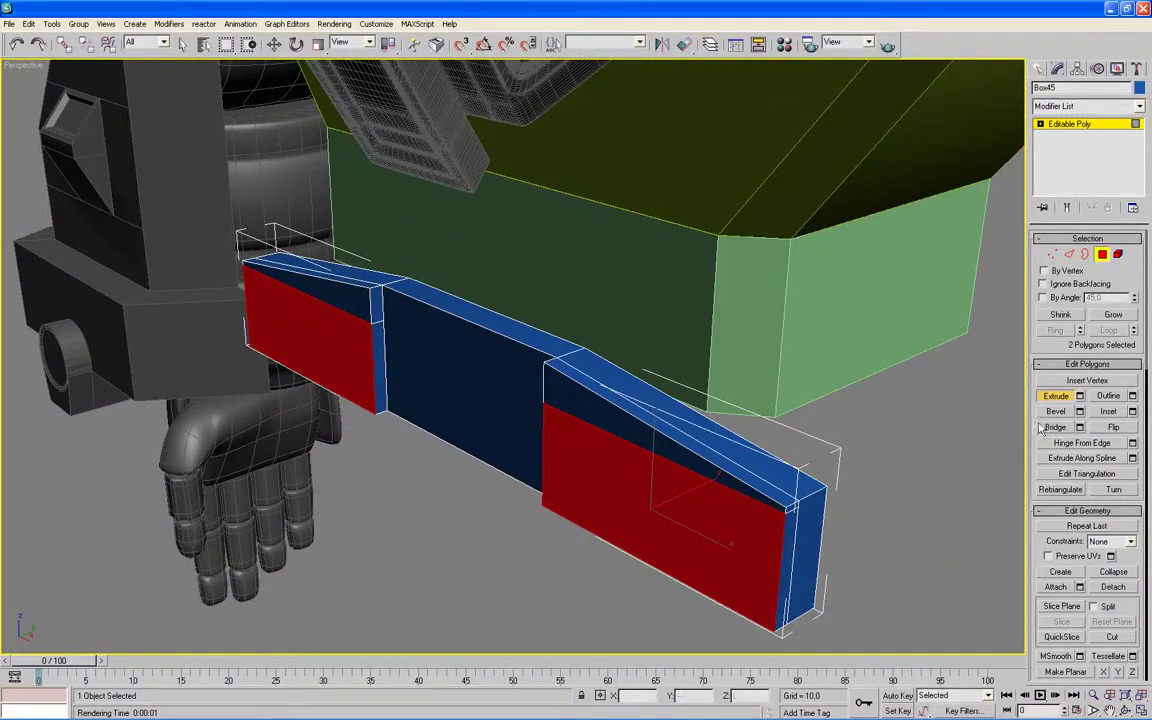
{"action": "key", "text": "shift+ctrl+b"}
Step: Try bevel height and outline values on the red end faces, then apply a first step
{"action": "right_click", "coordinate": [388, 371]}
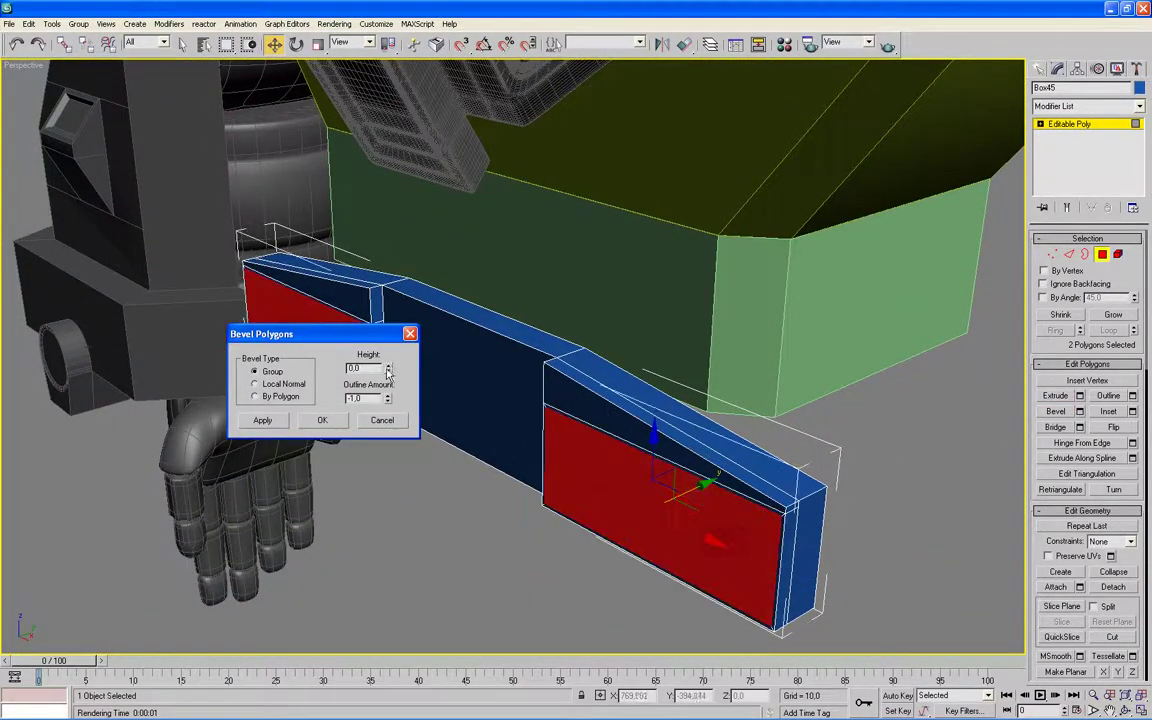
{"action": "right_click", "coordinate": [389, 399]}
{"action": "left_click_drag", "start_coordinate": [300, 334], "coordinate": [504, 210]}
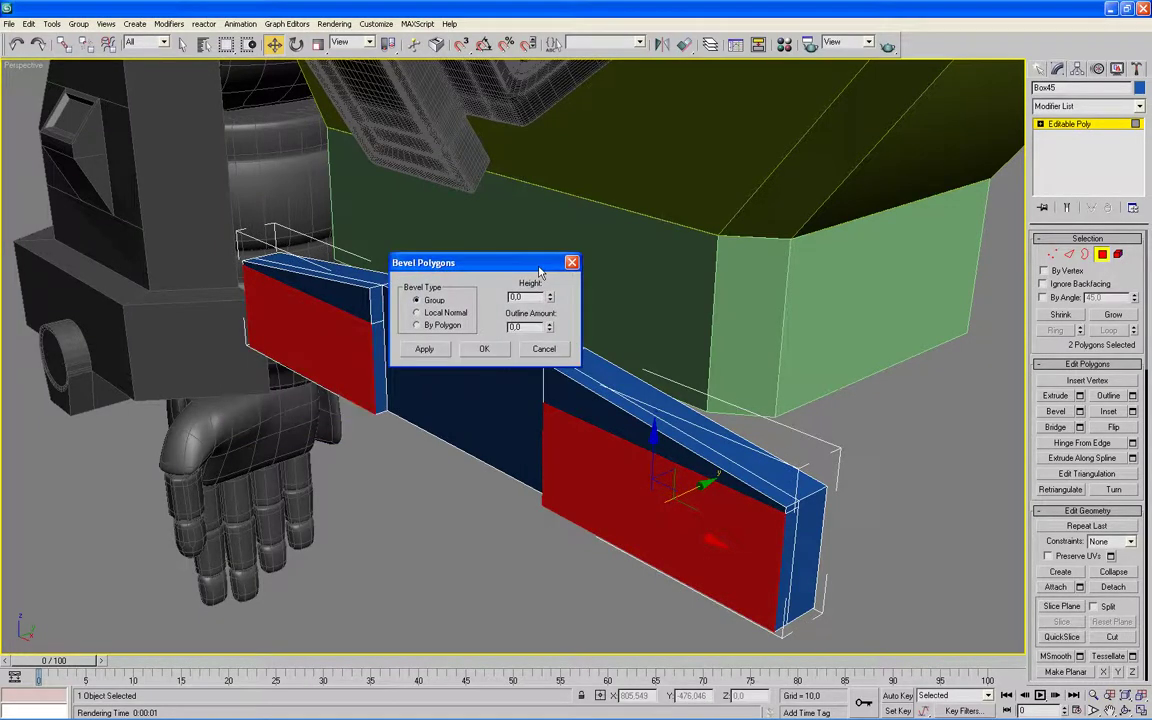
{"action": "left_click_drag", "start_coordinate": [593, 277], "coordinate": [594, 363]}
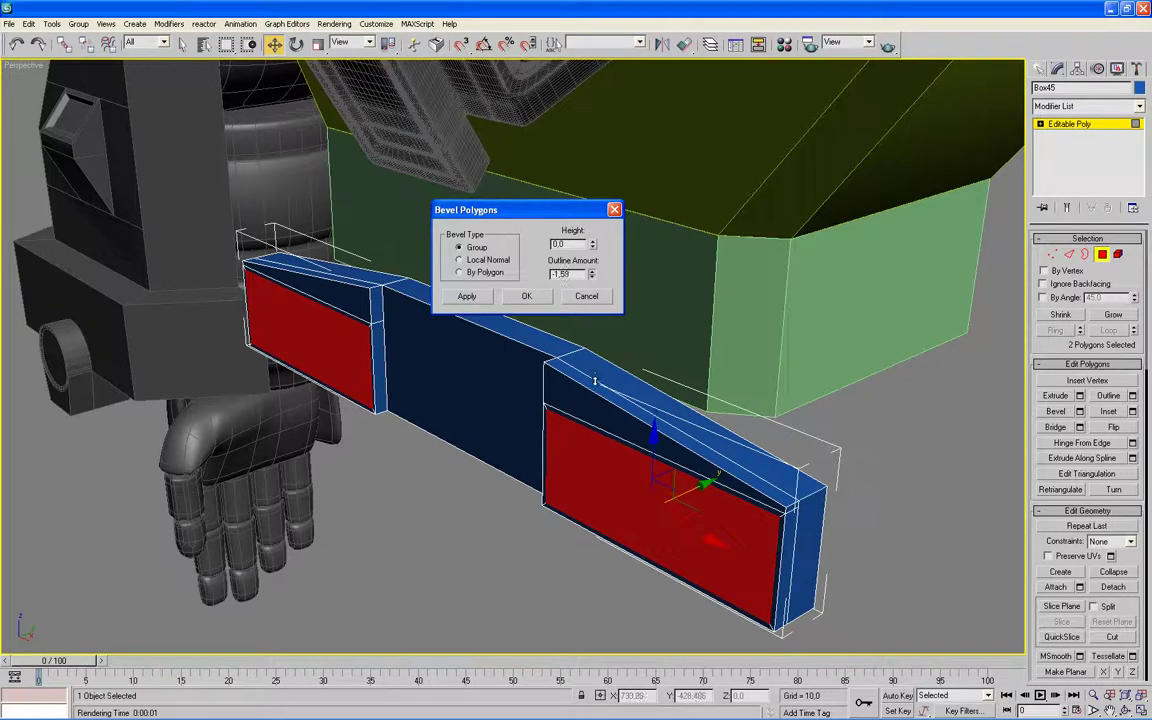
{"action": "left_click_drag", "start_coordinate": [594, 381], "coordinate": [594, 376]}
{"action": "left_click_drag", "start_coordinate": [593, 245], "coordinate": [590, 205]}
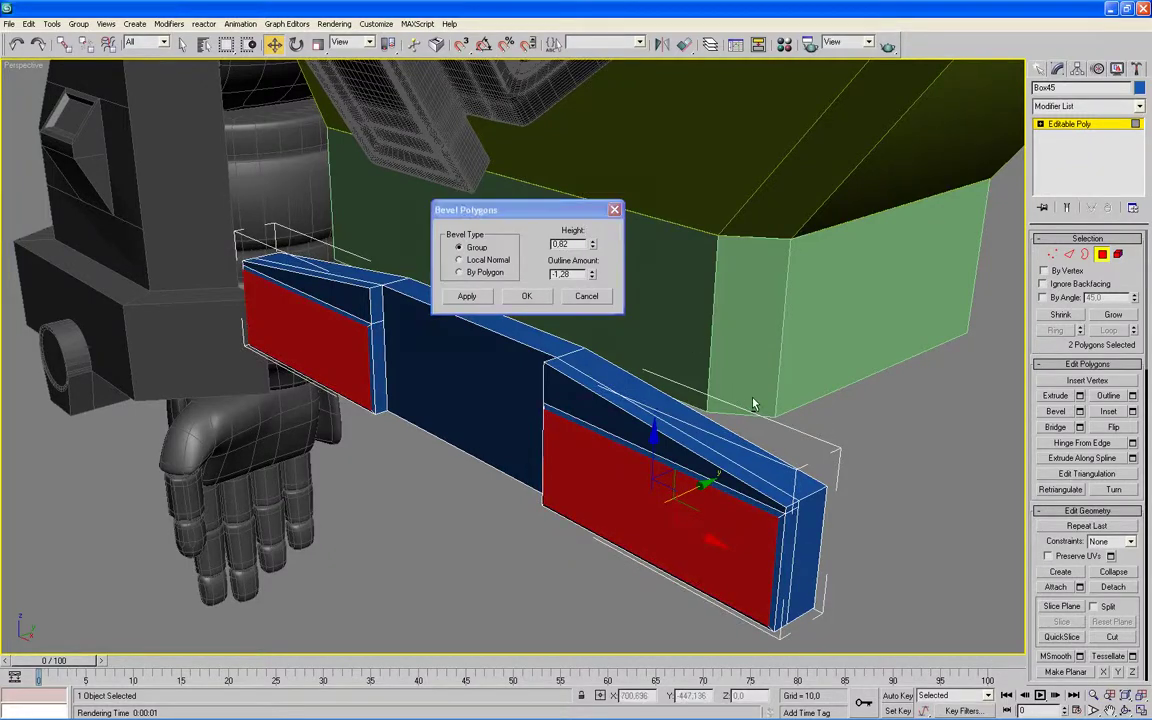
{"action": "mouse_move", "coordinate": [754, 404]}
{"action": "middle_mouse_down", "text": "alt"}
{"action": "mouse_move", "coordinate": [694, 437]}
{"action": "mouse_move", "coordinate": [710, 406]}
{"action": "mouse_move", "coordinate": [638, 285]}
{"action": "middle_mouse_up", "text": "alt"}
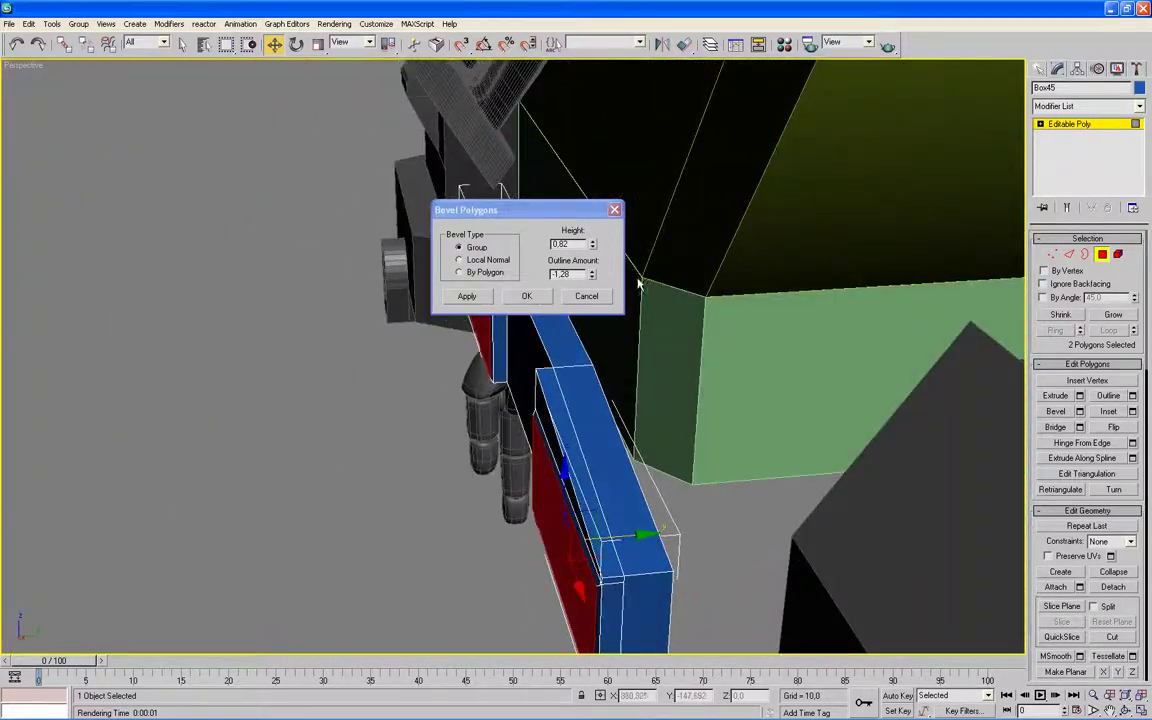
{"action": "left_click_drag", "start_coordinate": [593, 245], "coordinate": [593, 225]}
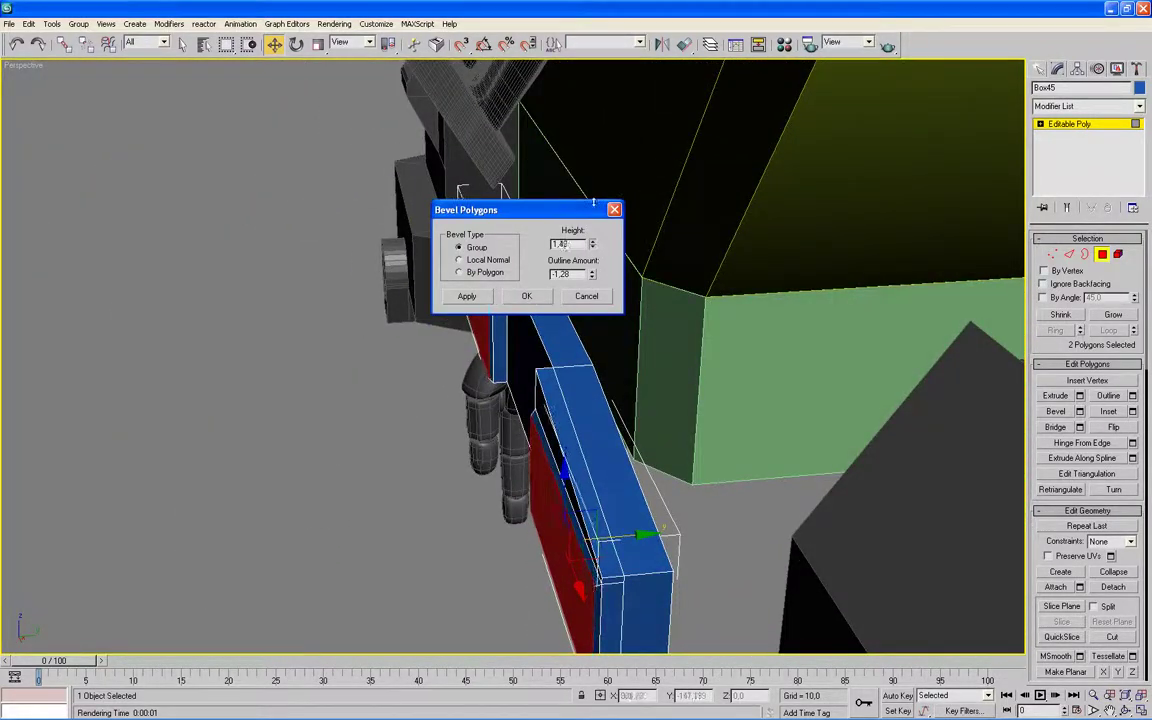
{"action": "left_click_drag", "start_coordinate": [595, 272], "coordinate": [593, 272]}
{"action": "right_click", "coordinate": [592, 276]}
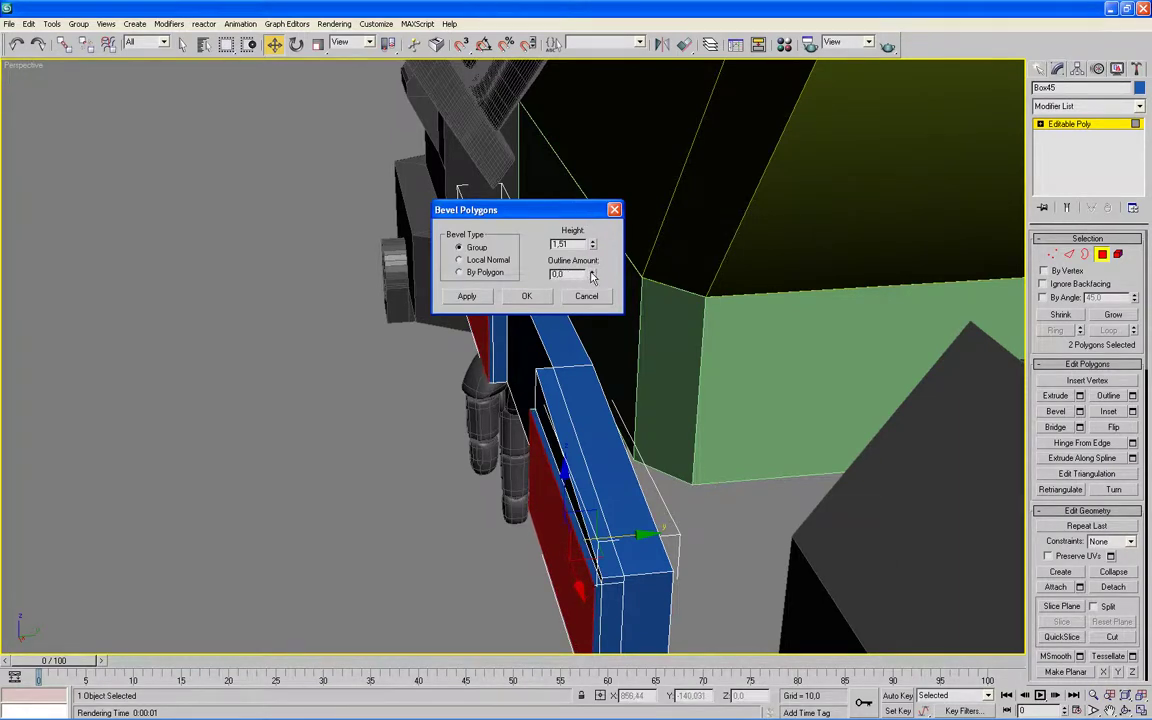
{"action": "left_click", "coordinate": [471, 300]}
Step: Give the red faces an inward outline of about -1.15 and apply it
{"action": "left_click_drag", "start_coordinate": [592, 276], "coordinate": [592, 315]}
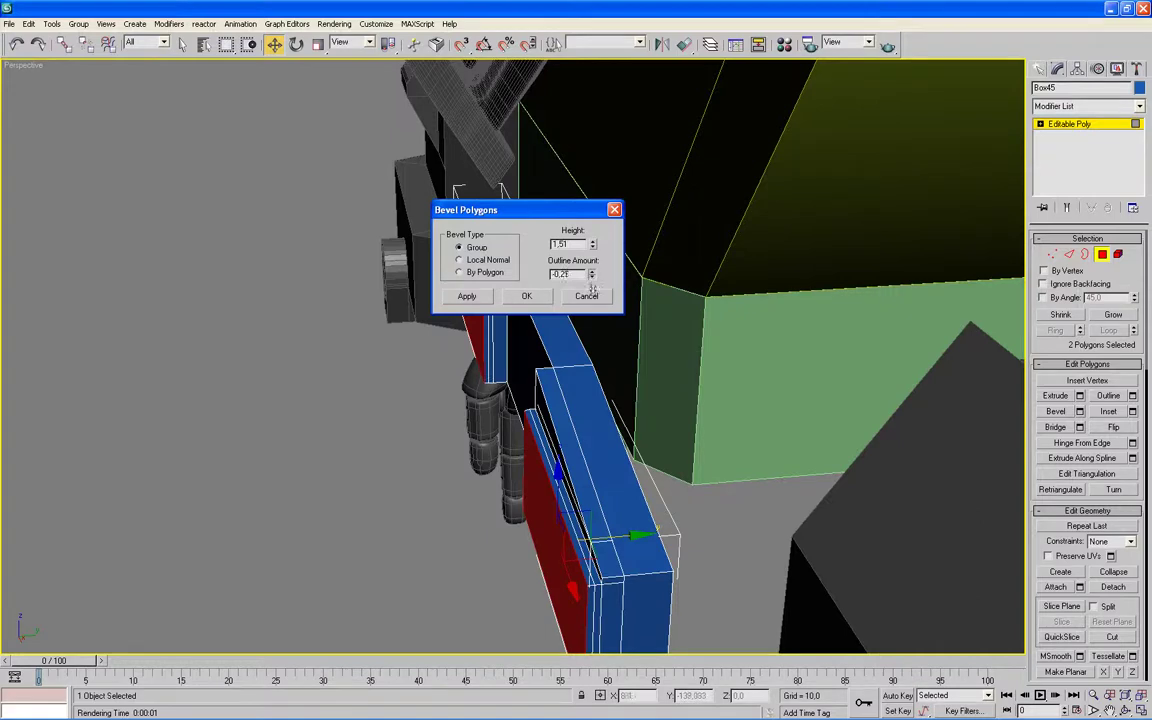
{"action": "right_click", "coordinate": [592, 245]}
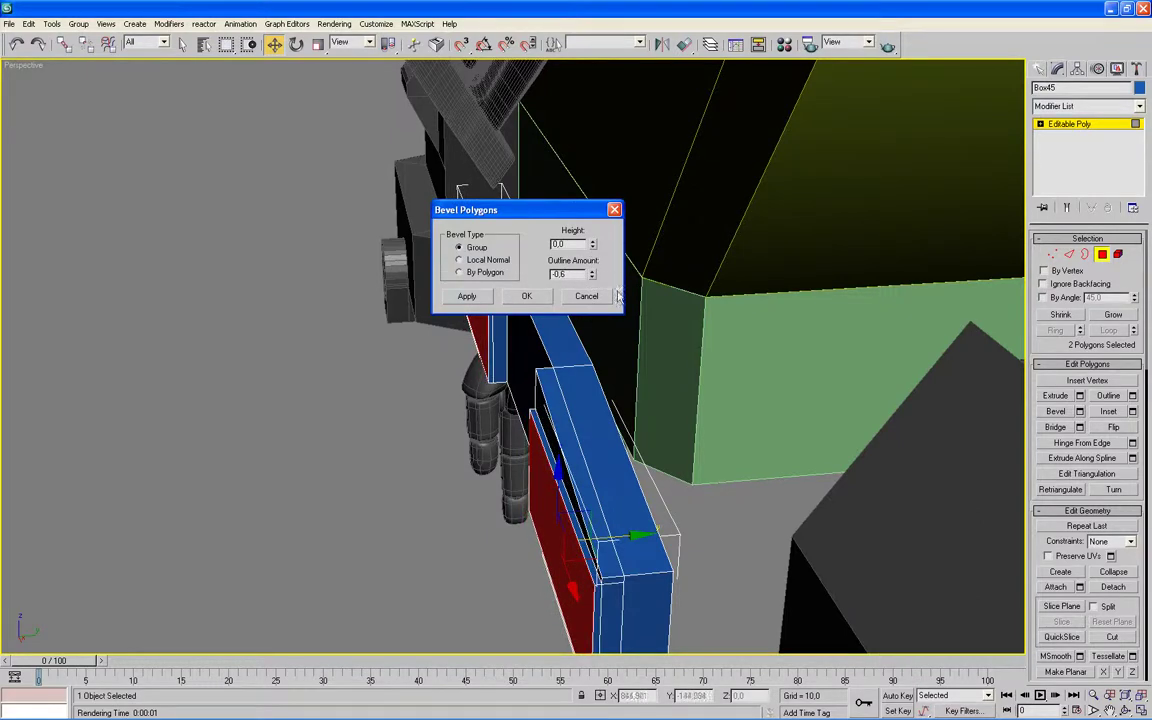
{"action": "mouse_move", "coordinate": [560, 330]}
{"action": "middle_mouse_down", "text": "alt"}
{"action": "mouse_move", "coordinate": [680, 358]}
{"action": "mouse_move", "coordinate": [638, 288]}
{"action": "middle_mouse_up", "text": "alt"}
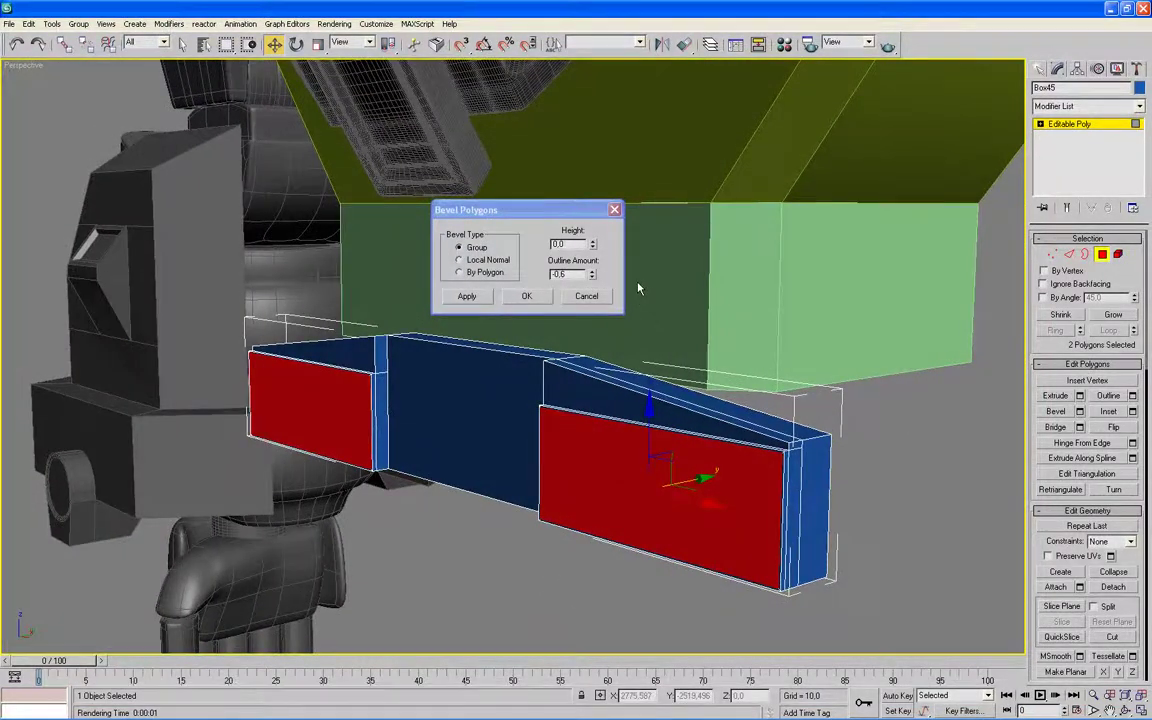
{"action": "left_click_drag", "start_coordinate": [593, 276], "coordinate": [597, 313]}
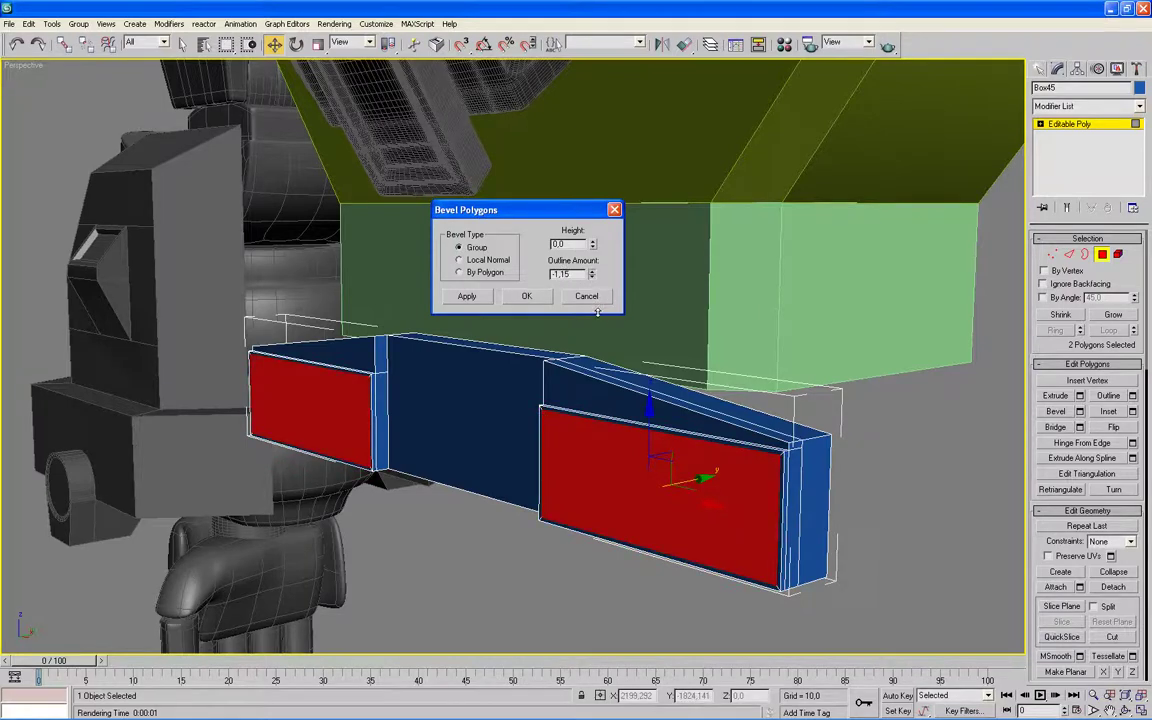
{"action": "left_click", "coordinate": [474, 299]}
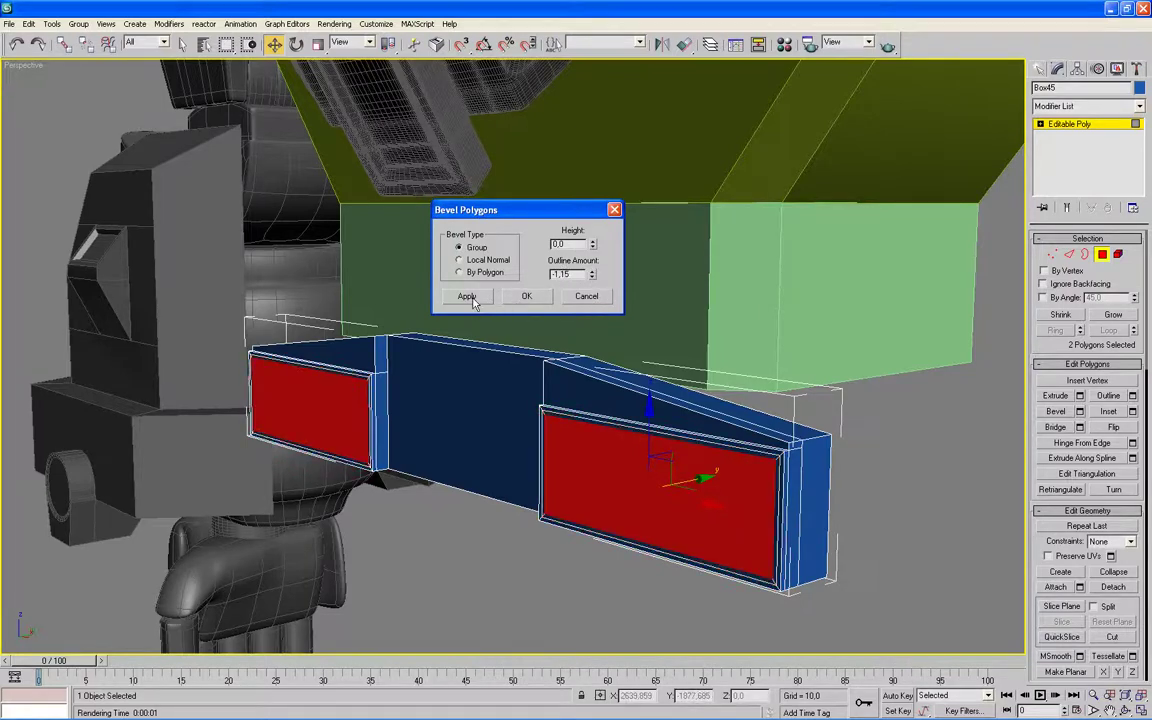
Step: Recess the red faces about 3.4 units into the bar with zero outline and confirm
{"action": "mouse_move", "coordinate": [659, 277]}
{"action": "middle_mouse_down", "text": "alt"}
{"action": "mouse_move", "coordinate": [687, 290]}
{"action": "mouse_move", "coordinate": [609, 277]}
{"action": "middle_mouse_up", "text": "alt"}
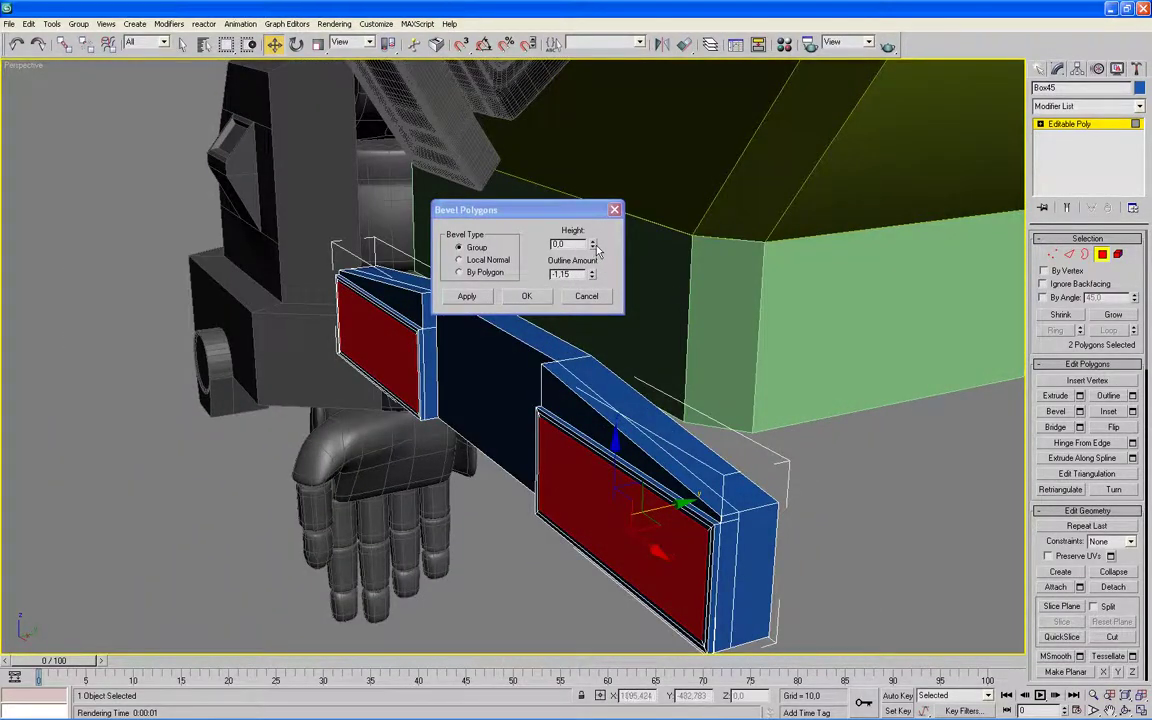
{"action": "left_click", "coordinate": [593, 248]}
{"action": "right_click", "coordinate": [592, 277]}
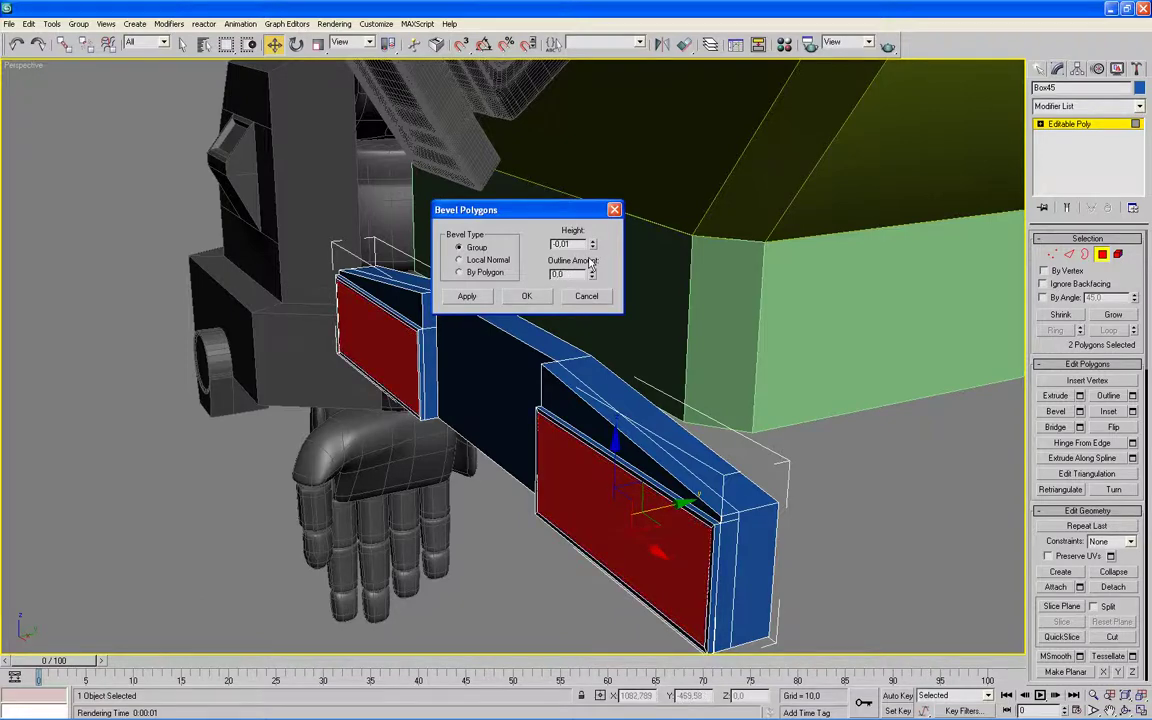
{"action": "left_click_drag", "start_coordinate": [593, 248], "coordinate": [593, 300]}
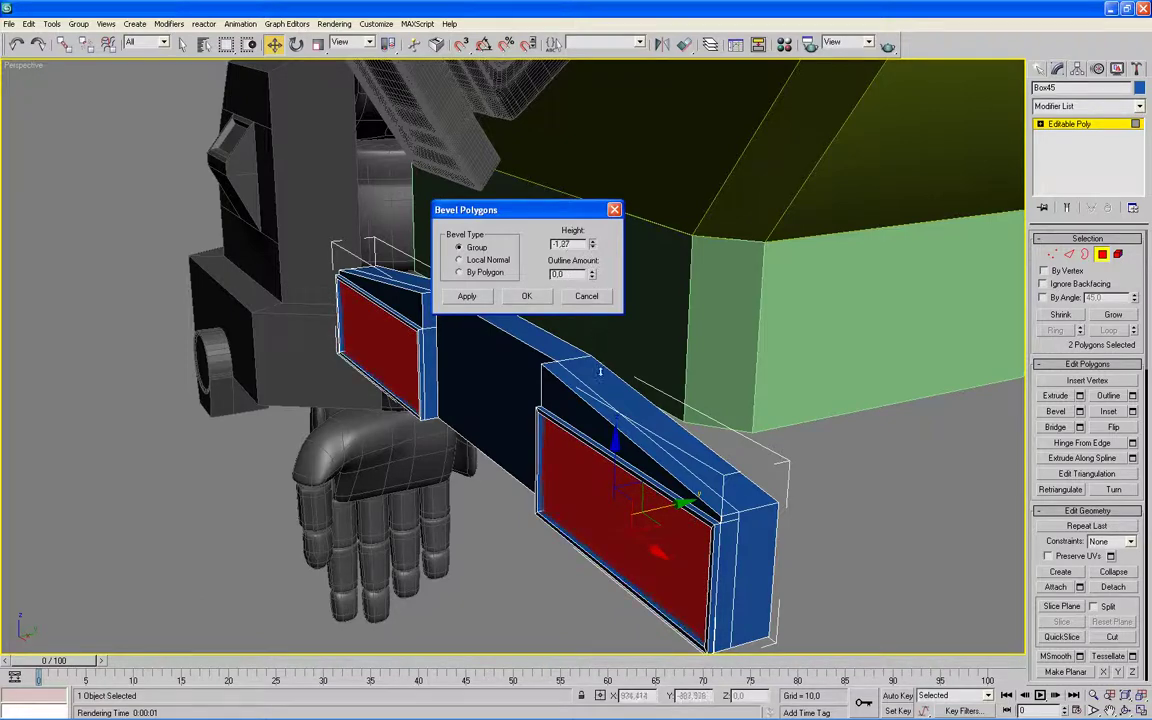
{"action": "mouse_move", "coordinate": [612, 434]}
{"action": "left_mouse_down"}
{"action": "mouse_move", "coordinate": [614, 465]}
{"action": "mouse_move", "coordinate": [584, 418]}
{"action": "left_mouse_up"}
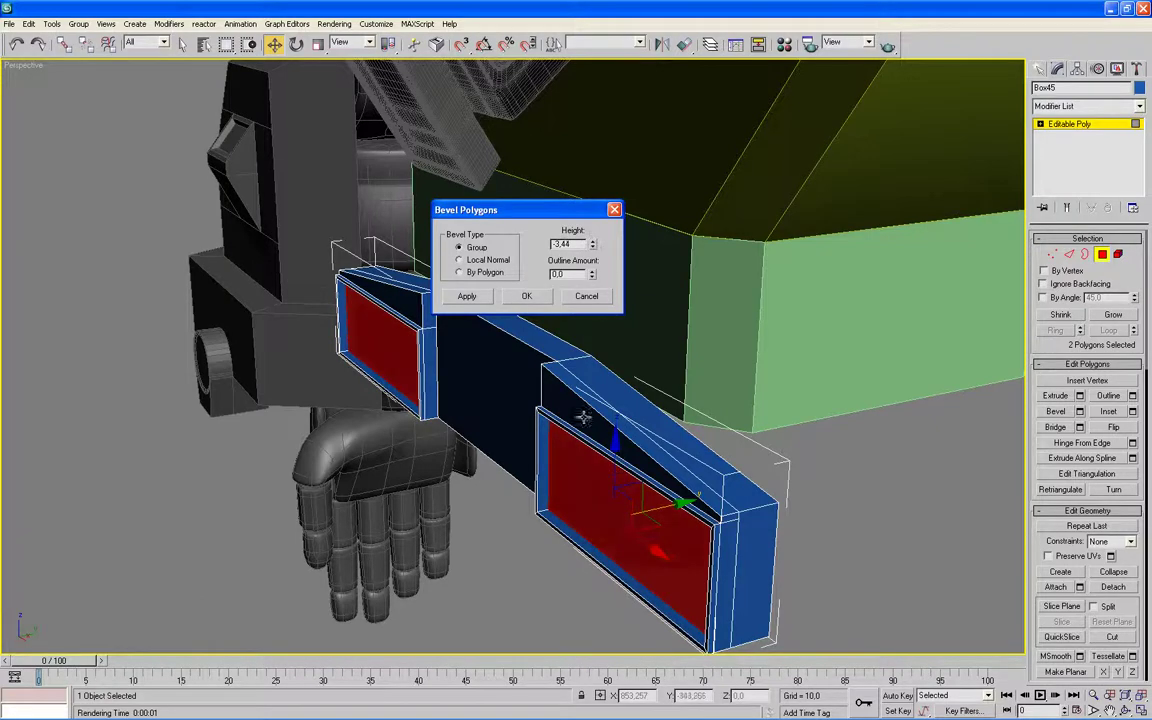
{"action": "left_click", "coordinate": [529, 298]}
{"action": "mouse_move", "coordinate": [777, 471]}
{"action": "middle_mouse_down", "text": "alt"}
{"action": "mouse_move", "coordinate": [765, 500]}
{"action": "mouse_move", "coordinate": [873, 440]}
{"action": "middle_mouse_up", "text": "alt"}
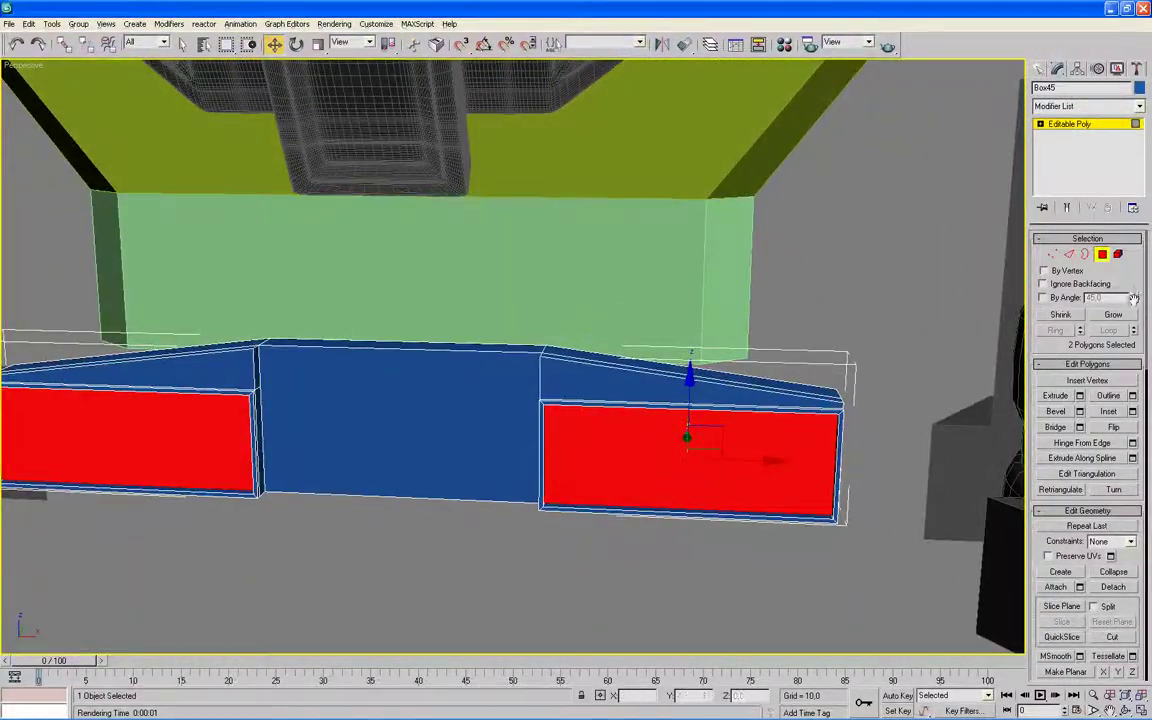
Step: Extrude the bar's middle front face forward so the centre section juts out as a block
{"action": "left_click", "coordinate": [421, 427]}
{"action": "key", "text": "alt+w"}
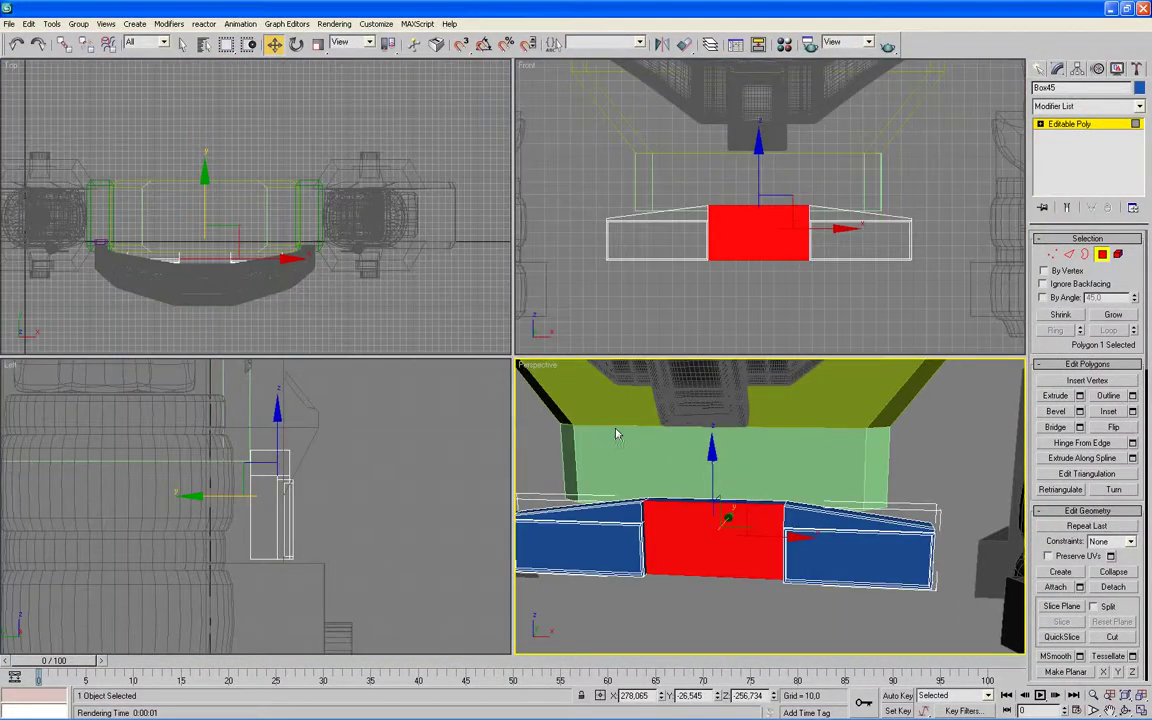
{"action": "left_click", "coordinate": [1055, 397]}
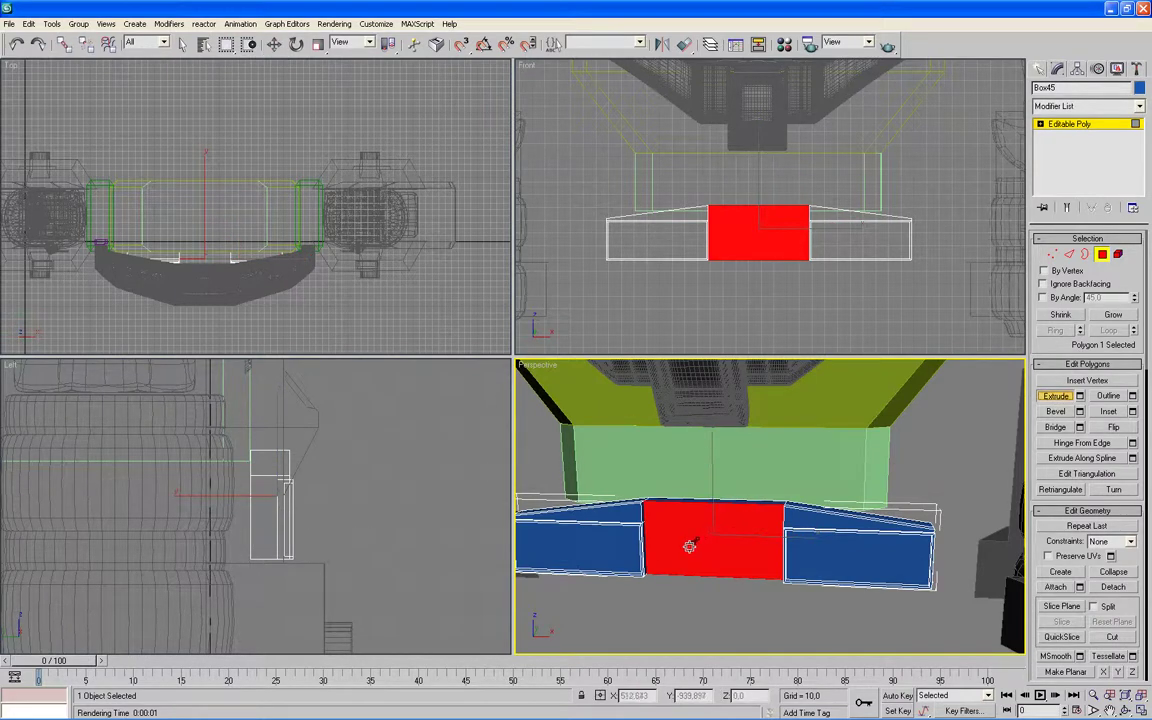
{"action": "left_click_drag", "start_coordinate": [689, 543], "coordinate": [667, 440]}
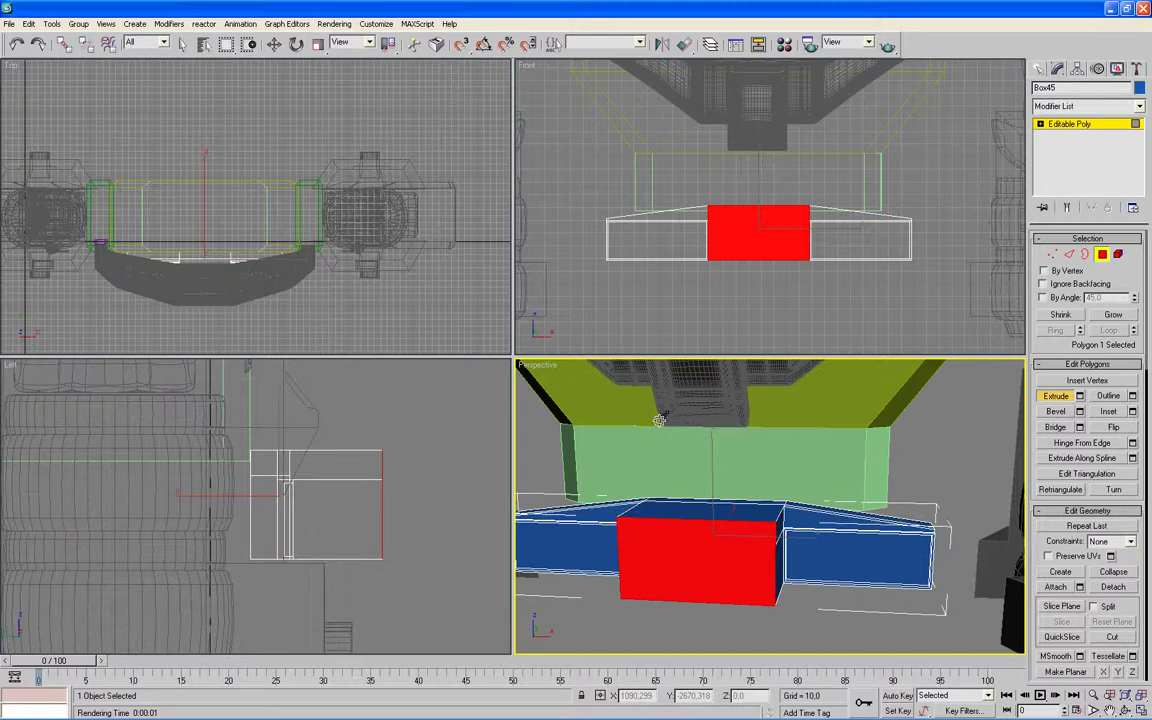
{"action": "mouse_move", "coordinate": [667, 440]}
{"action": "left_mouse_down"}
{"action": "mouse_move", "coordinate": [659, 420]}
{"action": "mouse_move", "coordinate": [659, 434]}
{"action": "left_mouse_up"}
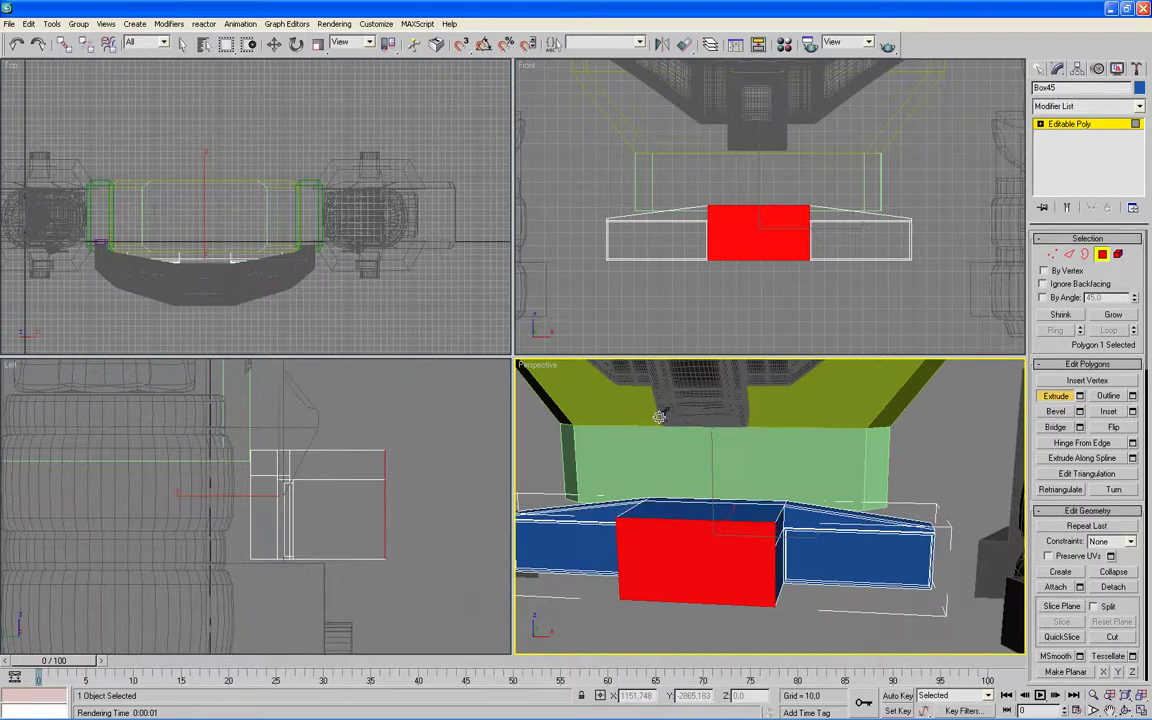
{"action": "scroll", "coordinate": [463, 468], "scroll_direction": "down", "scroll_amount": 2}
{"action": "scroll", "coordinate": [463, 468], "scroll_direction": "down", "scroll_amount": 2}
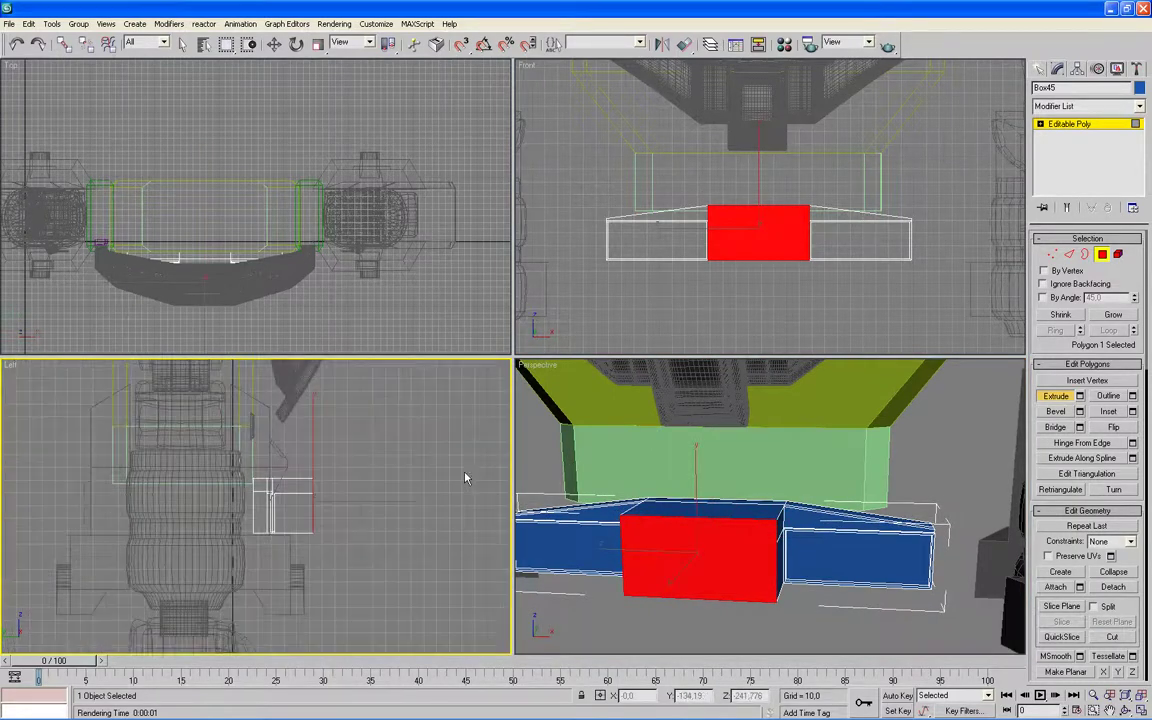
{"action": "middle_click", "coordinate": [766, 470]}
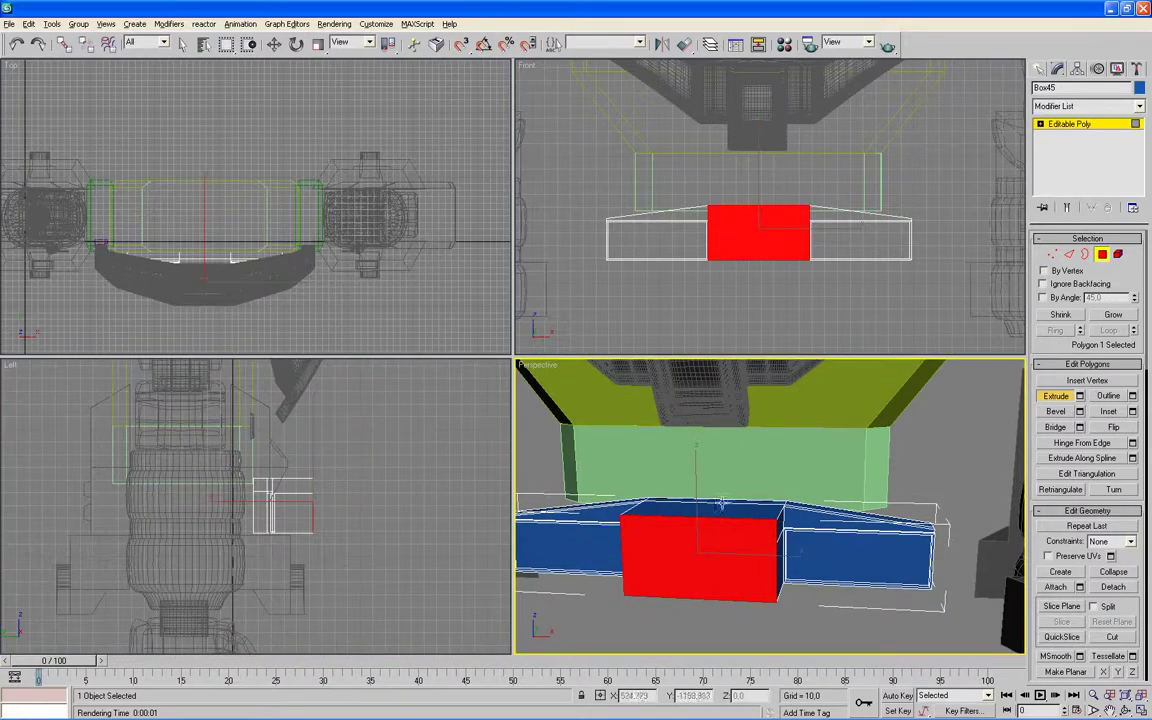
{"action": "mouse_move", "coordinate": [812, 473]}
{"action": "middle_mouse_down", "text": "alt"}
{"action": "mouse_move", "coordinate": [743, 524]}
{"action": "mouse_move", "coordinate": [699, 489]}
{"action": "mouse_move", "coordinate": [760, 440]}
{"action": "middle_mouse_up", "text": "alt"}
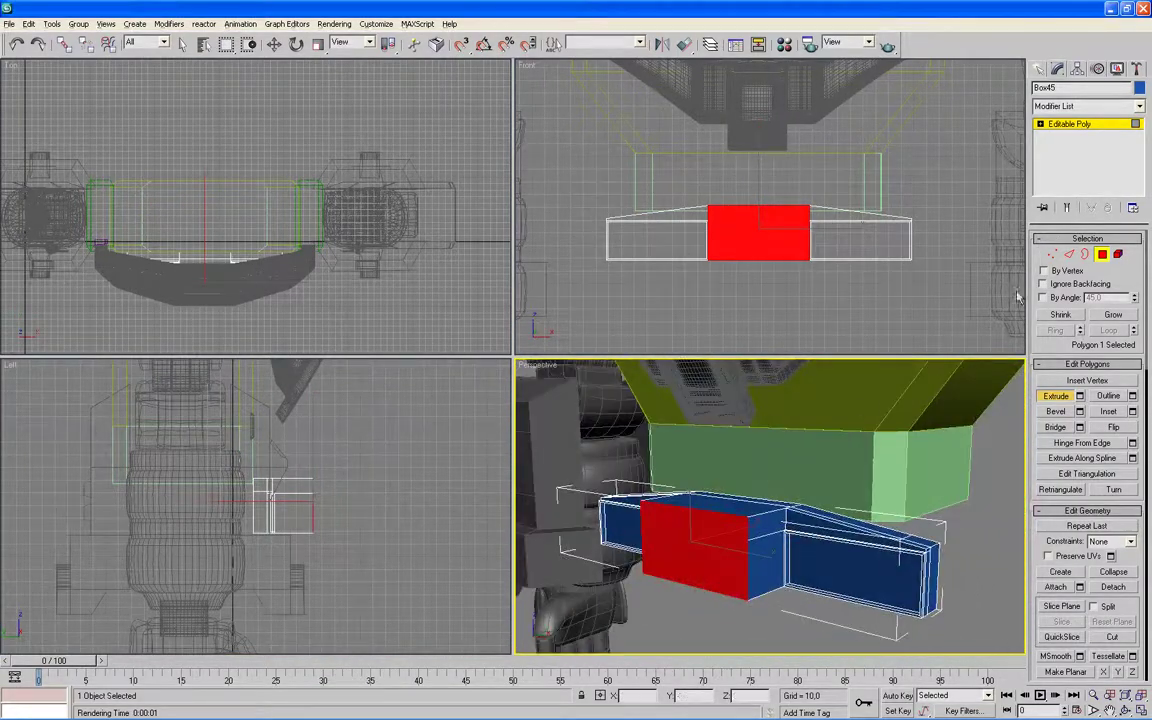
{"action": "left_click", "coordinate": [1055, 254]}
Step: Drag the centre block's lower vertices down so it hangs below the bar's bottom edge
{"action": "mouse_move", "coordinate": [396, 476]}
{"action": "left_mouse_down"}
{"action": "mouse_move", "coordinate": [309, 540]}
{"action": "mouse_move", "coordinate": [324, 522]}
{"action": "left_mouse_up"}
{"action": "left_click_drag", "start_coordinate": [313, 423], "coordinate": [313, 445]}
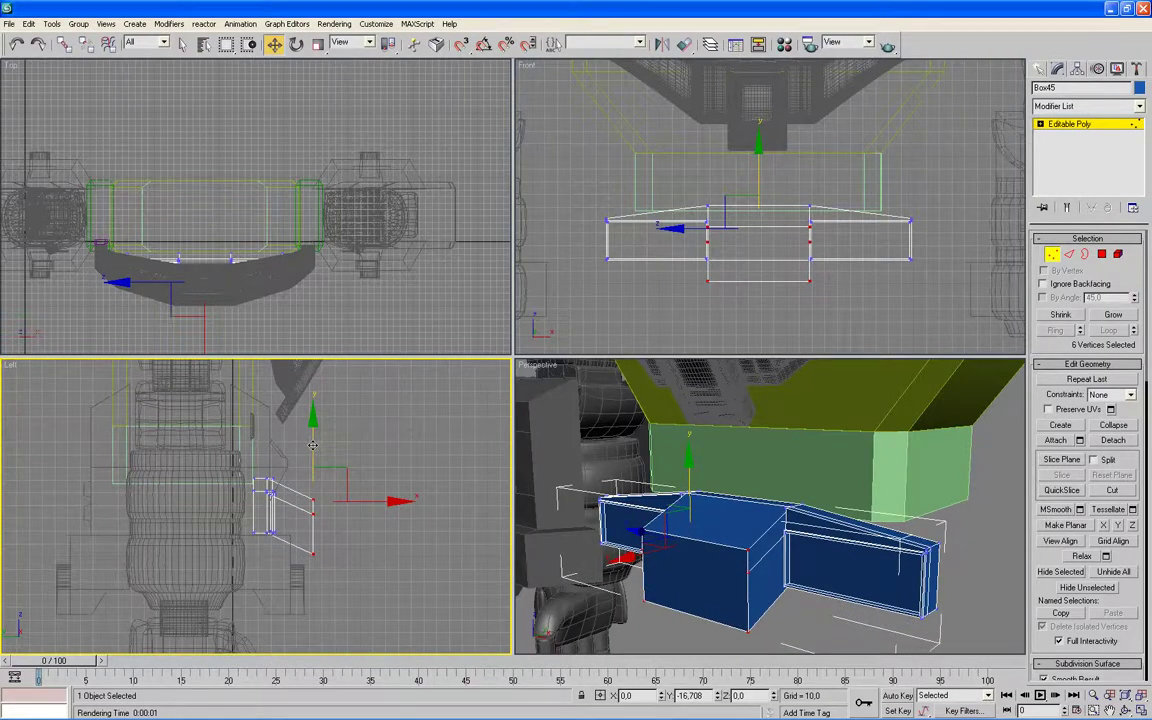
{"action": "middle_click_drag", "start_coordinate": [700, 500], "coordinate": [777, 522], "text": "alt"}
{"action": "scroll", "coordinate": [765, 527], "scroll_direction": "up", "scroll_amount": 3}
{"action": "left_click", "coordinate": [784, 597]}
{"action": "middle_click_drag", "start_coordinate": [784, 597], "coordinate": [807, 571], "text": "alt"}
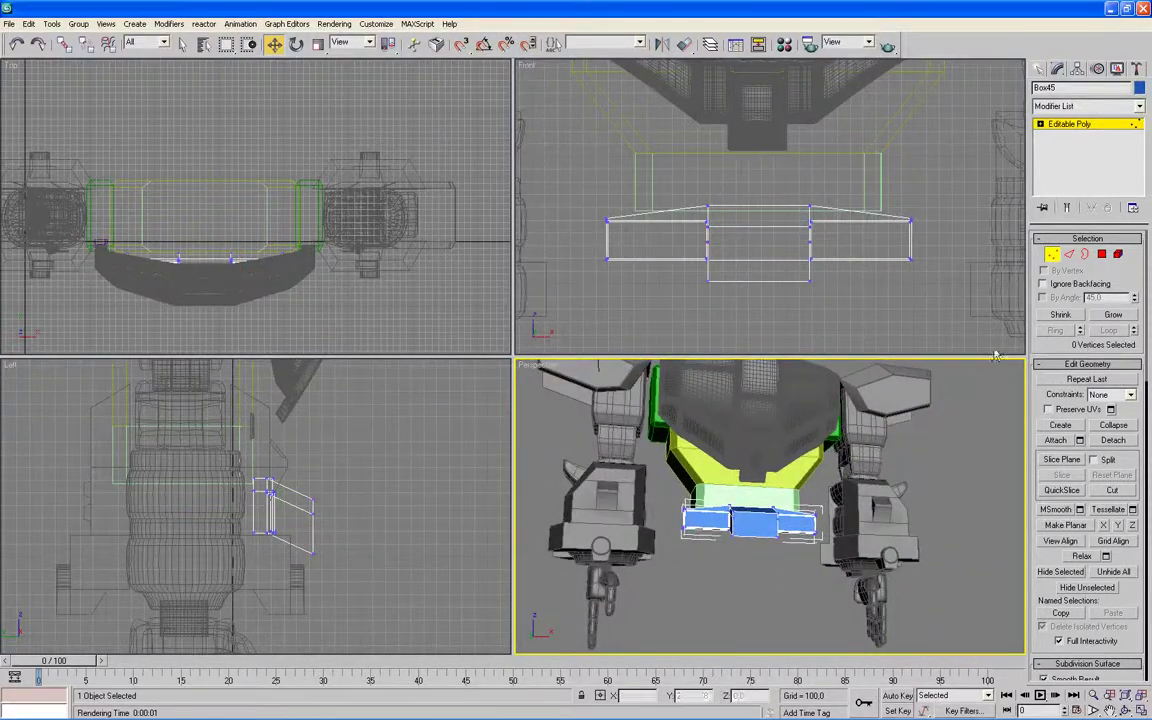
Step: Inset the hanging block's front face with a Bevel outline of -4.64
{"action": "key", "text": "4"}
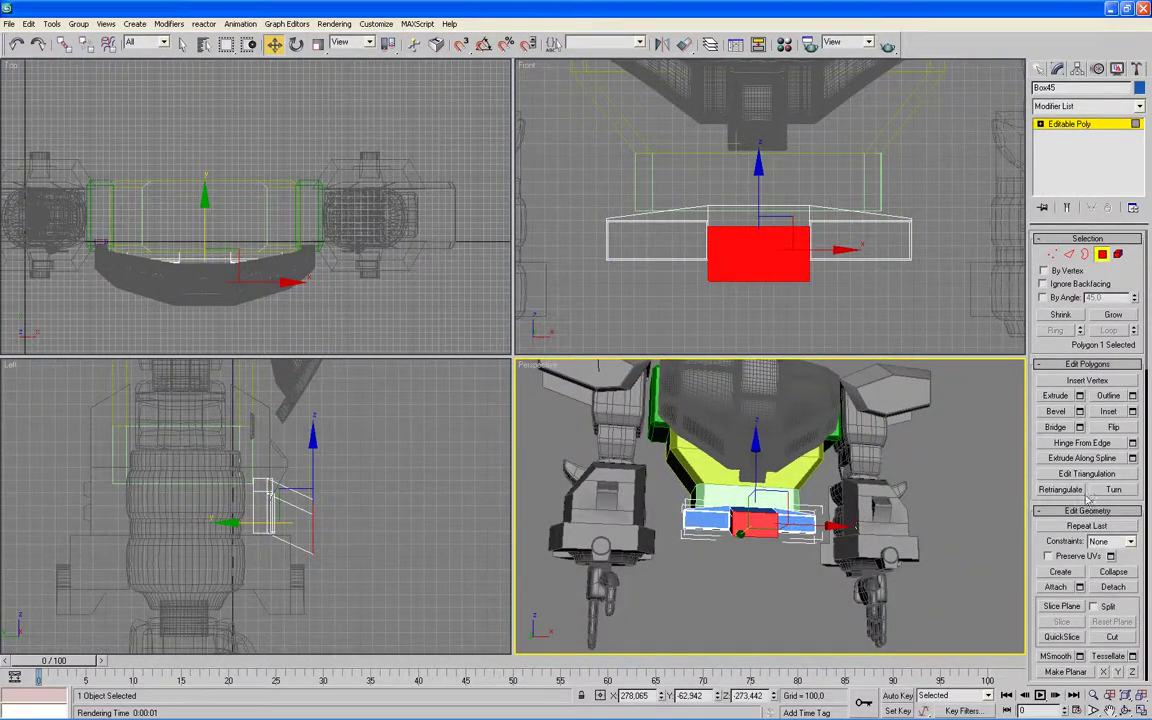
{"action": "scroll", "coordinate": [868, 409], "scroll_direction": "up", "scroll_amount": 1}
{"action": "scroll", "coordinate": [868, 409], "scroll_direction": "up", "scroll_amount": 4}
{"action": "scroll", "coordinate": [868, 409], "scroll_direction": "up", "scroll_amount": 2}
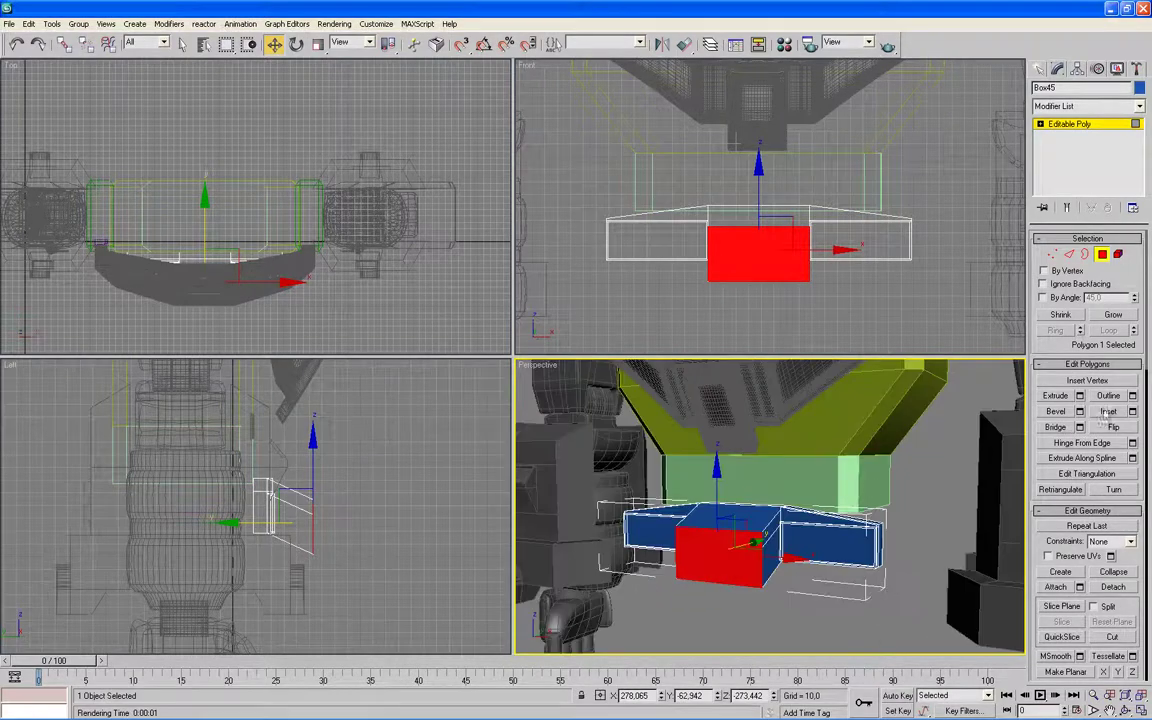
{"action": "key", "text": "alt+w"}
{"action": "left_click", "coordinate": [1080, 411]}
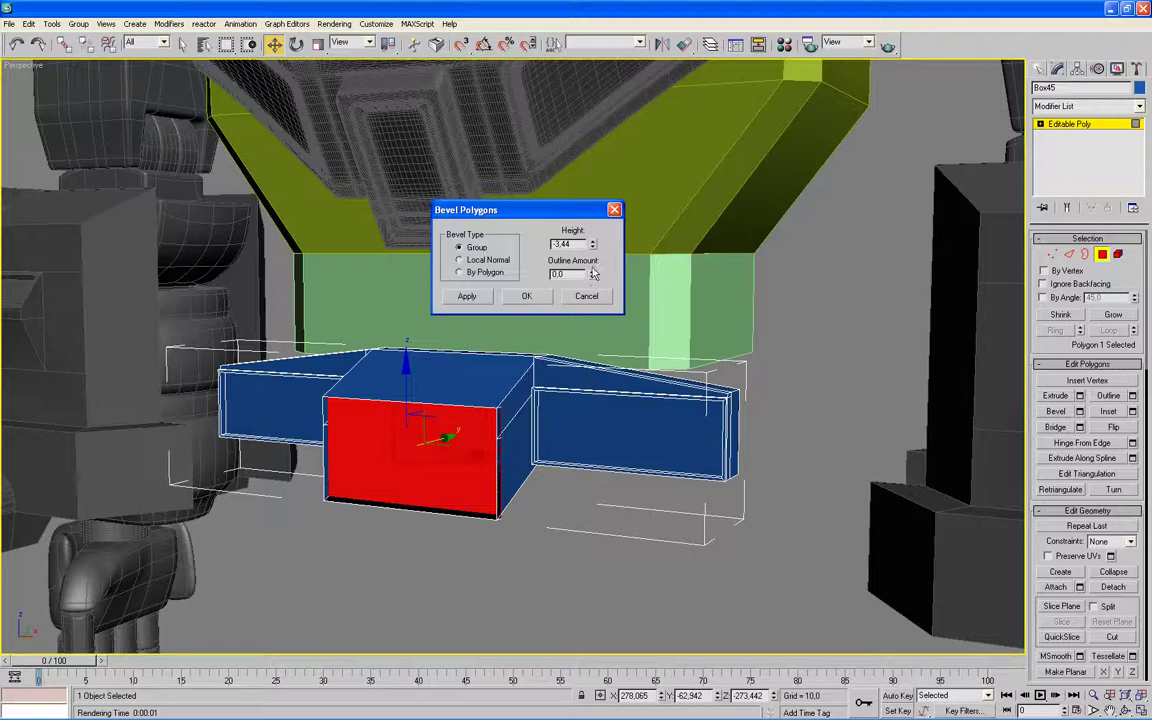
{"action": "right_click", "coordinate": [592, 244]}
{"action": "left_click_drag", "start_coordinate": [590, 276], "coordinate": [620, 489]}
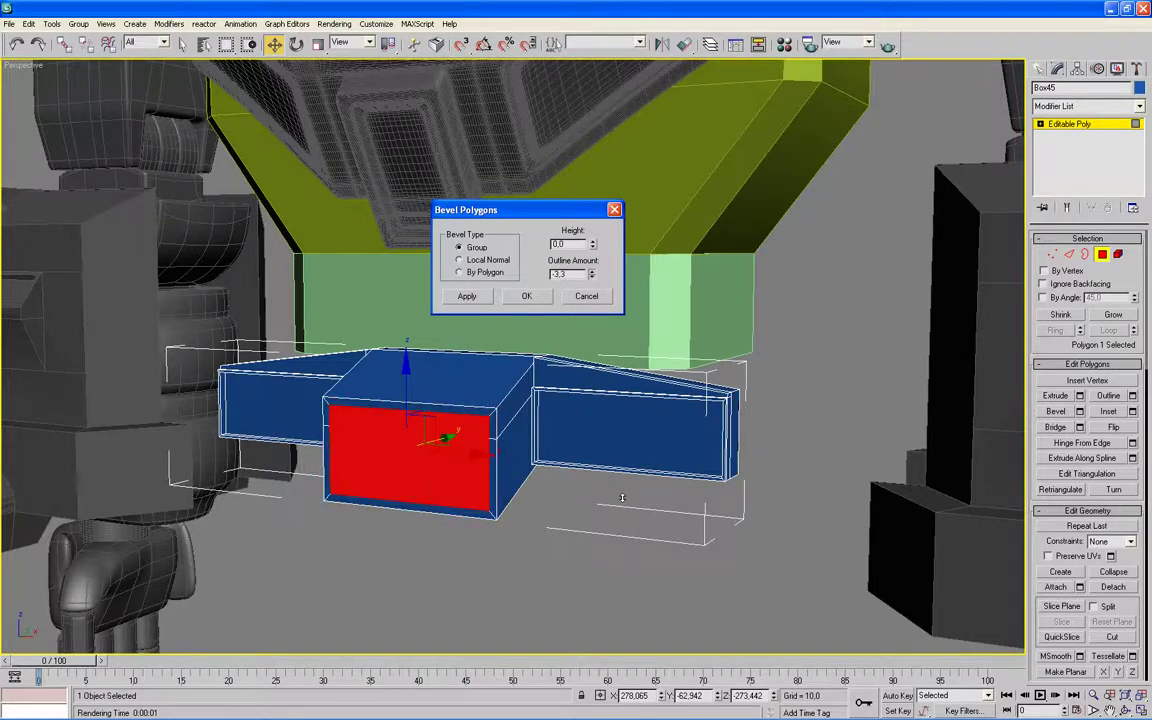
{"action": "left_click_drag", "start_coordinate": [644, 576], "coordinate": [644, 590]}
{"action": "left_click", "coordinate": [462, 296]}
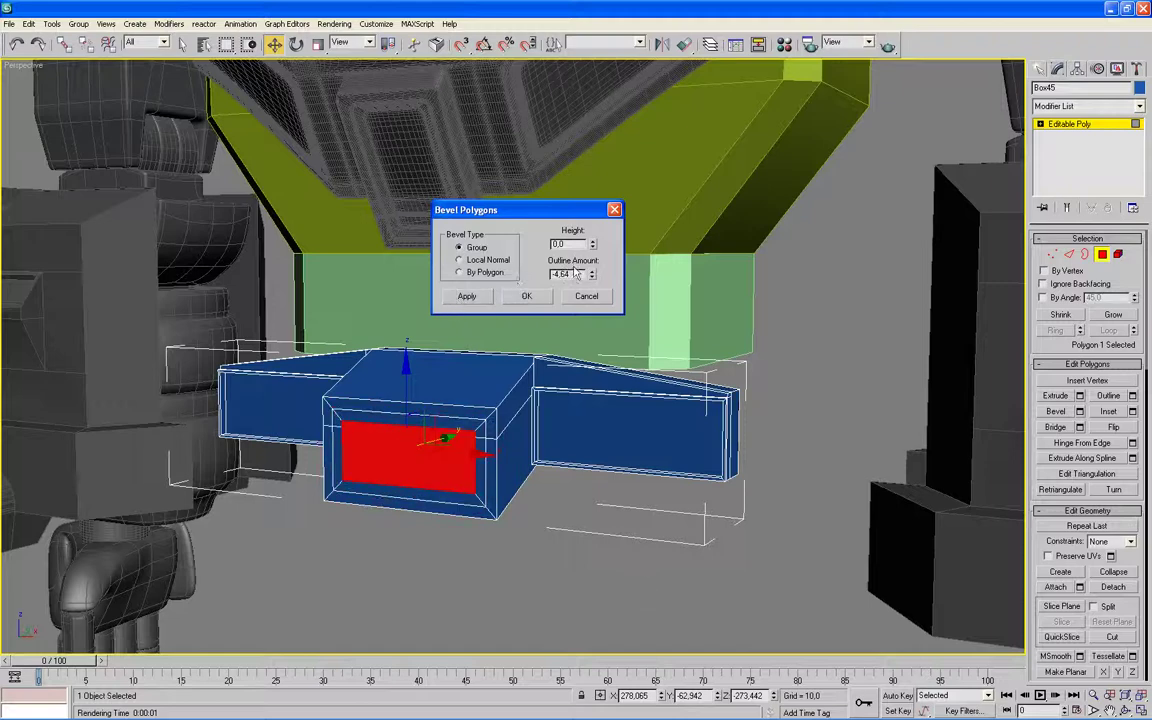
Step: Recess the inset face with outline 0 and height about -13.8, then nudge it slightly up
{"action": "mouse_move", "coordinate": [592, 244]}
{"action": "left_mouse_down"}
{"action": "mouse_move", "coordinate": [594, 528]}
{"action": "mouse_move", "coordinate": [595, 244]}
{"action": "left_mouse_up"}
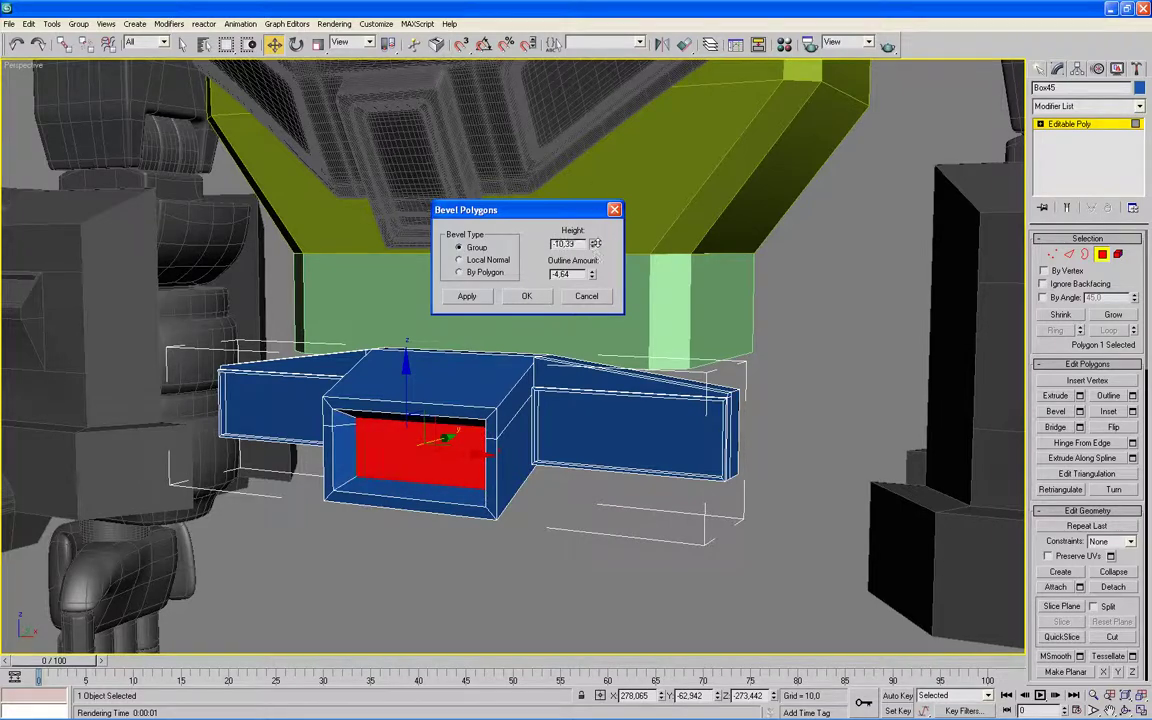
{"action": "key", "text": "alt+w"}
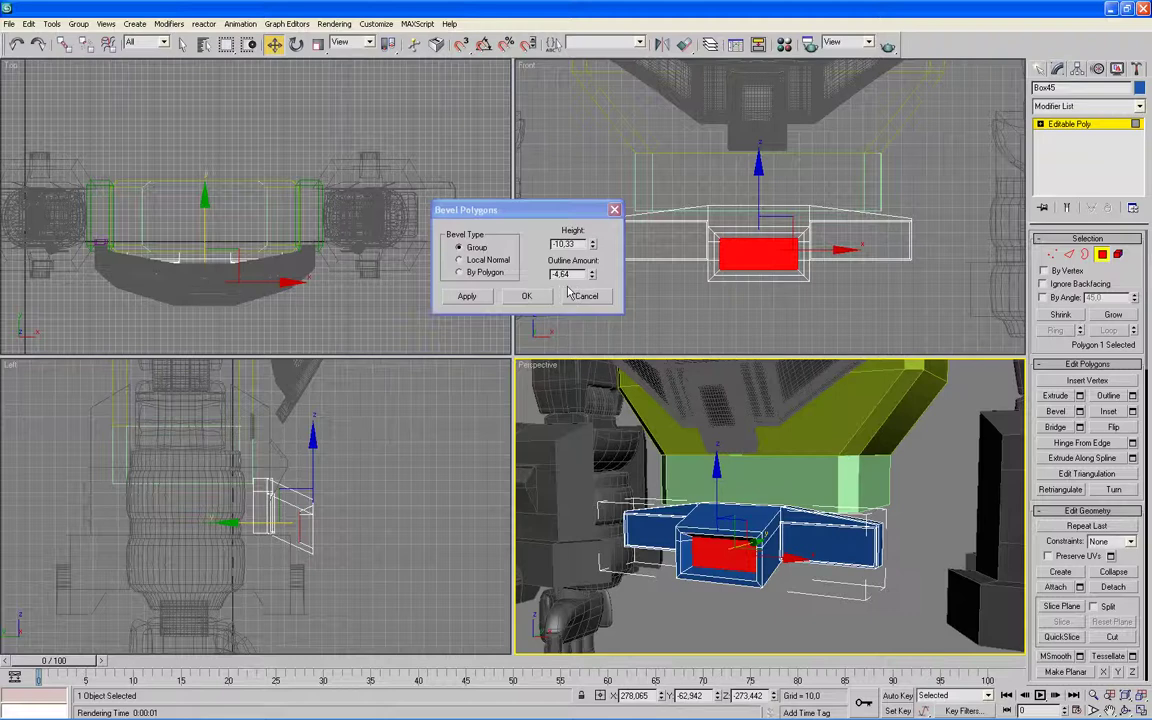
{"action": "right_click", "coordinate": [592, 248]}
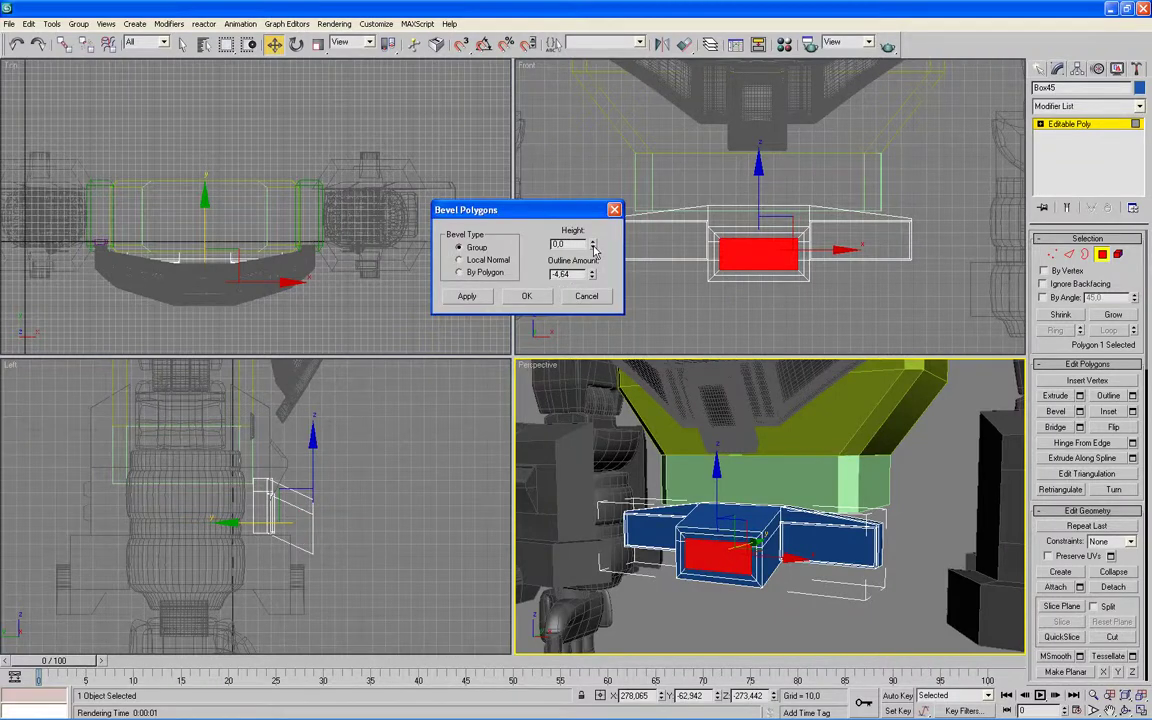
{"action": "key", "text": "ctrl+z"}
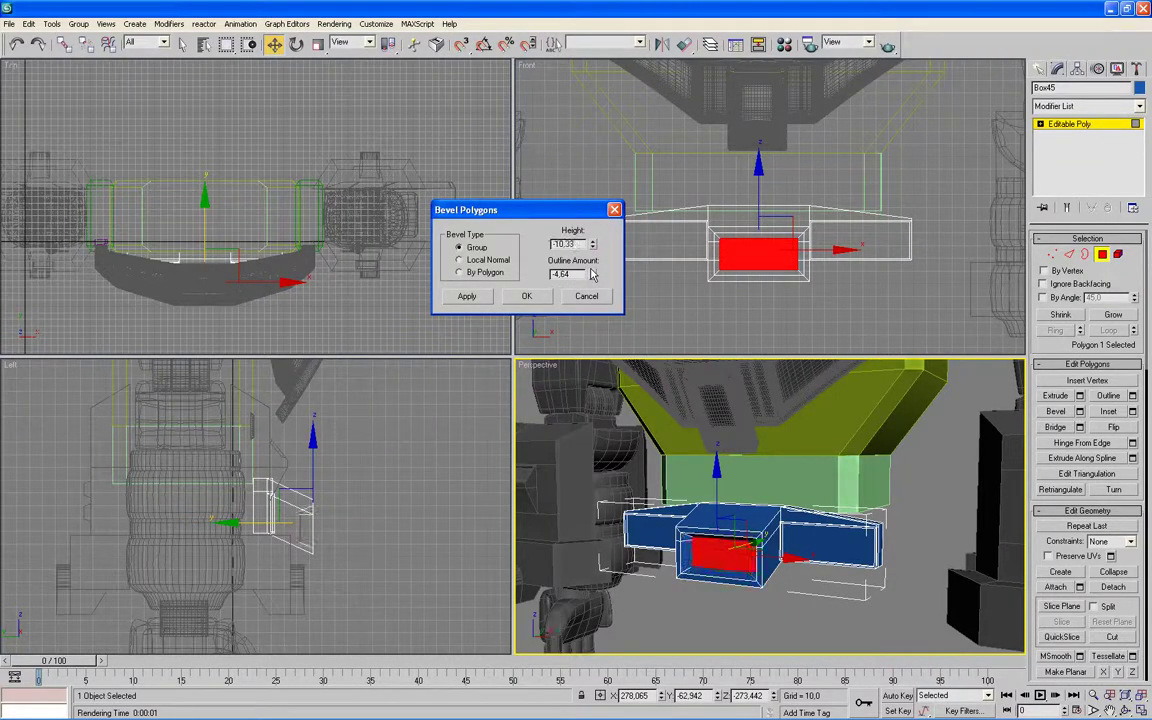
{"action": "right_click", "coordinate": [591, 276]}
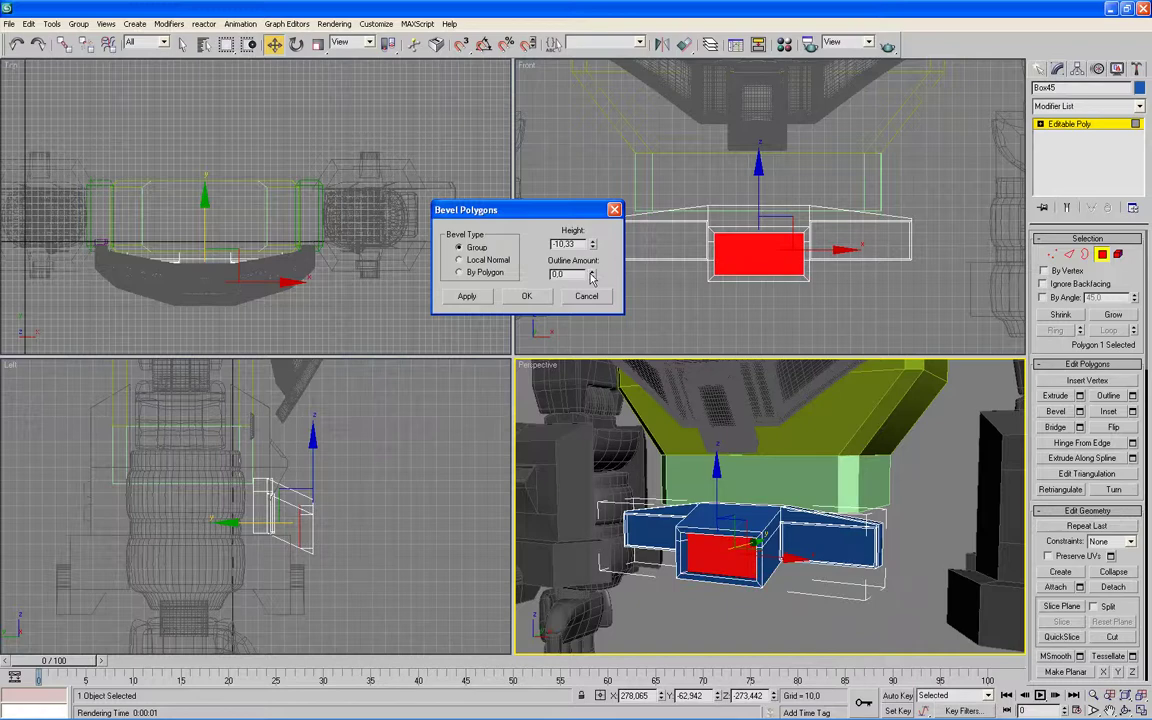
{"action": "mouse_move", "coordinate": [594, 248]}
{"action": "left_mouse_down"}
{"action": "mouse_move", "coordinate": [592, 262]}
{"action": "mouse_move", "coordinate": [593, 248]}
{"action": "left_mouse_up"}
{"action": "key", "text": "Return"}
{"action": "right_click", "coordinate": [380, 385]}
{"action": "left_click_drag", "start_coordinate": [295, 438], "coordinate": [293, 441]}
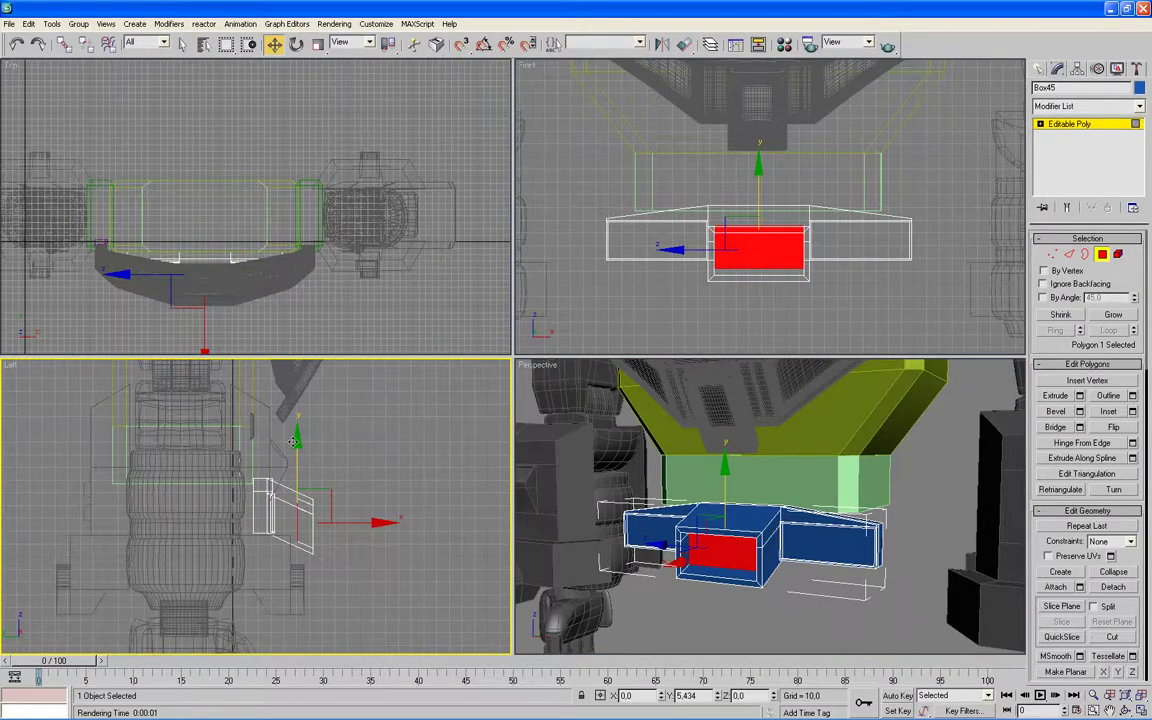
Step: Switch Box45 to Vertex level and zoom the Perspective view into the box's right end
{"action": "key", "text": "alt+w"}
{"action": "key", "text": "alt+w"}
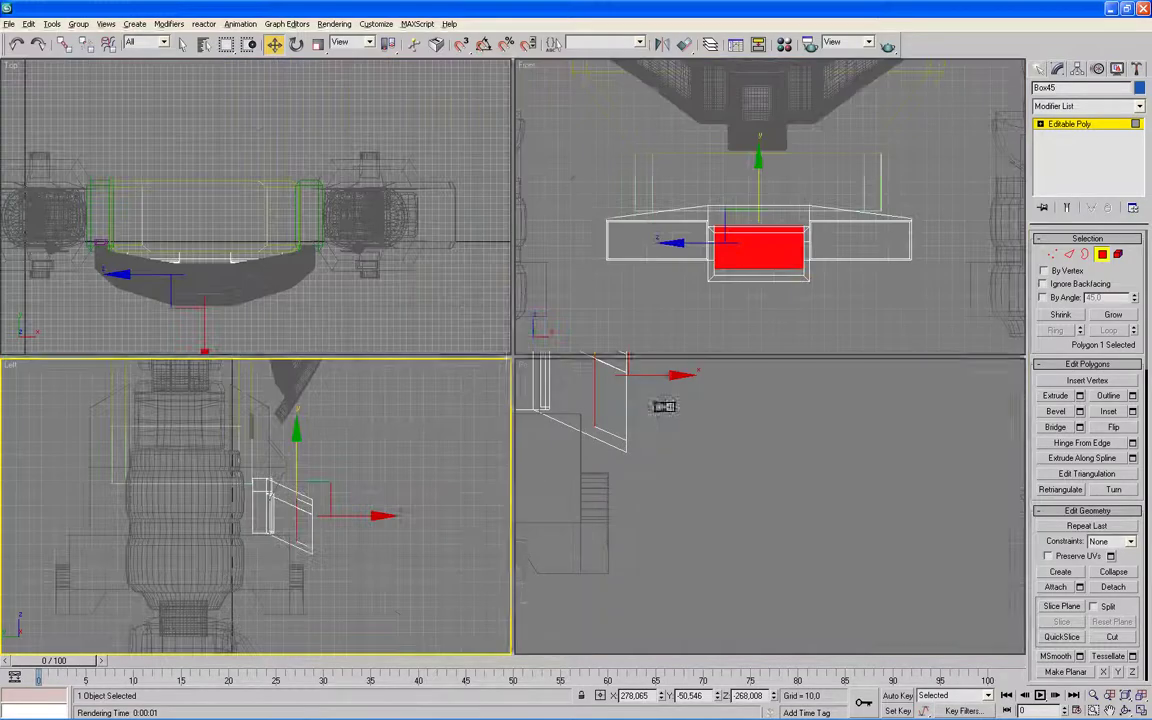
{"action": "key", "text": "4"}
{"action": "right_click", "coordinate": [800, 415]}
{"action": "key", "text": "alt+w"}
{"action": "mouse_move", "coordinate": [784, 402]}
{"action": "middle_mouse_down", "text": "alt"}
{"action": "mouse_move", "coordinate": [828, 451]}
{"action": "mouse_move", "coordinate": [865, 432]}
{"action": "middle_mouse_up", "text": "alt"}
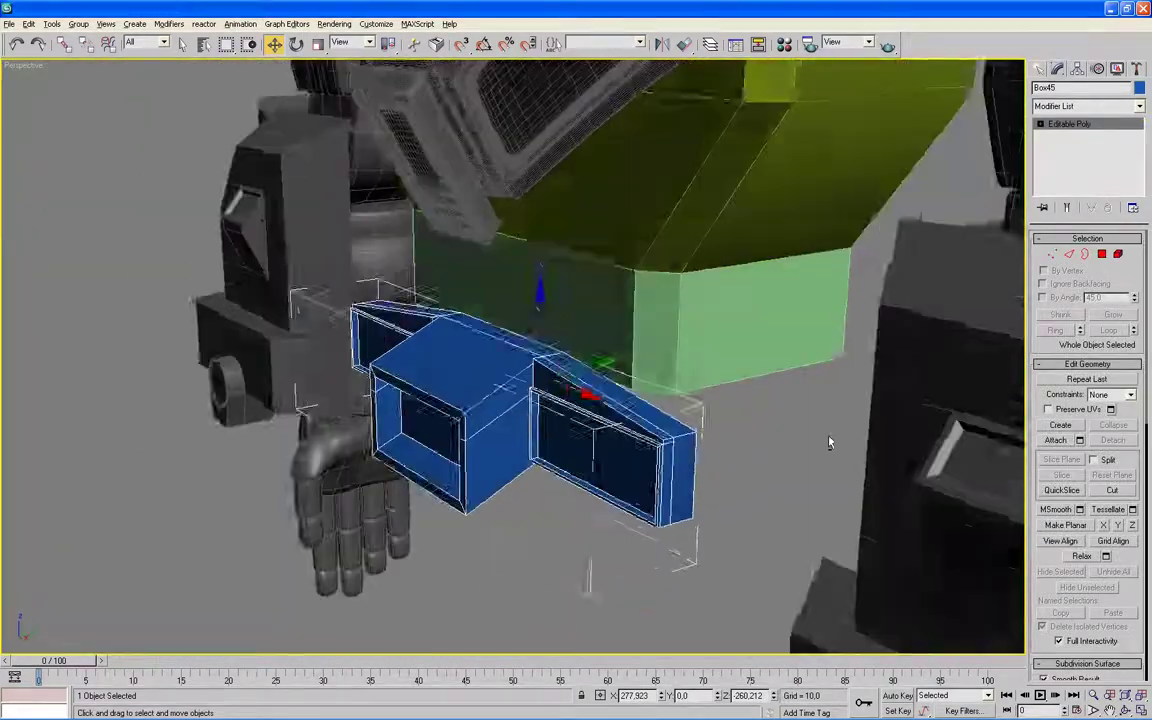
{"action": "key", "text": "1"}
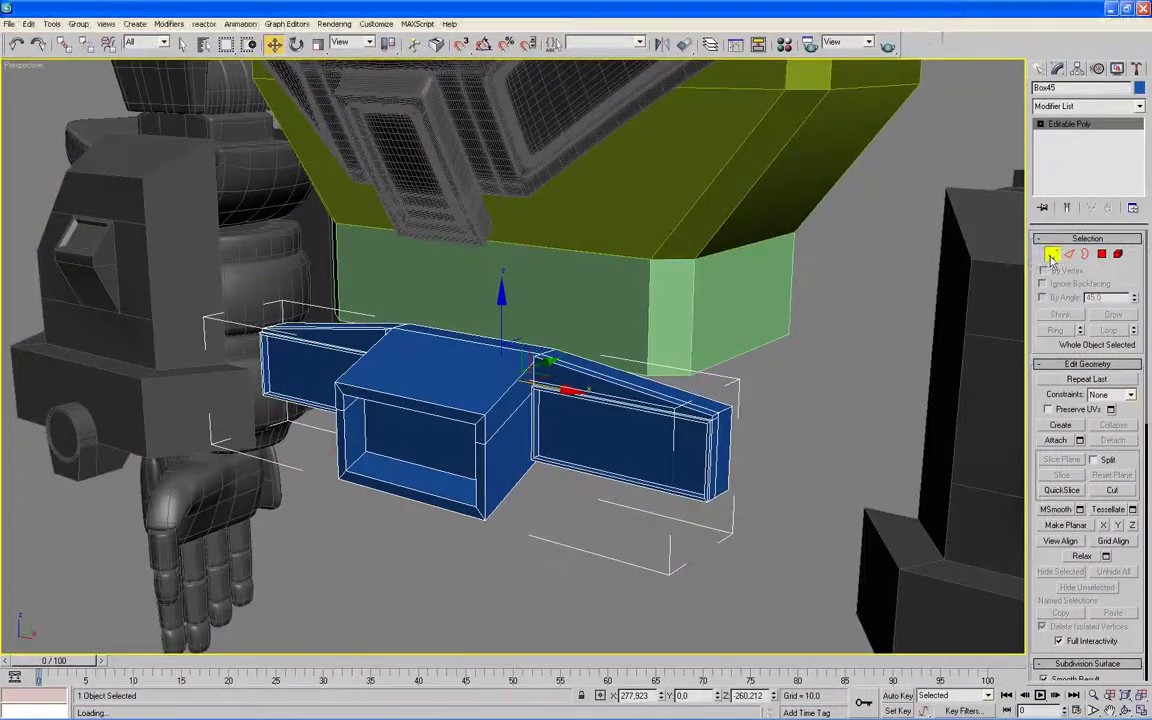
{"action": "scroll", "coordinate": [688, 364], "scroll_direction": "up", "scroll_amount": 3}
{"action": "scroll", "coordinate": [769, 410], "scroll_direction": "up", "scroll_amount": 1}
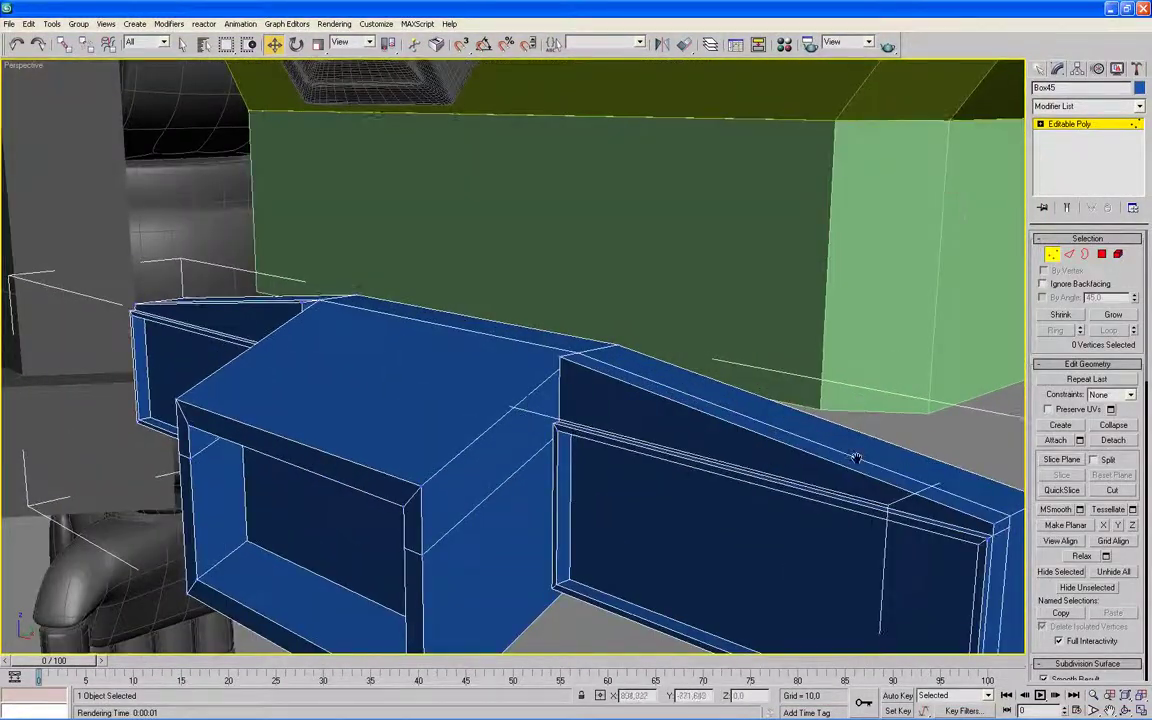
{"action": "scroll", "coordinate": [780, 455], "scroll_direction": "up", "scroll_amount": 1}
{"action": "scroll", "coordinate": [722, 432], "scroll_direction": "up", "scroll_amount": 1}
{"action": "scroll", "coordinate": [741, 446], "scroll_direction": "up", "scroll_amount": 1}
{"action": "scroll", "coordinate": [742, 446], "scroll_direction": "up", "scroll_amount": 1}
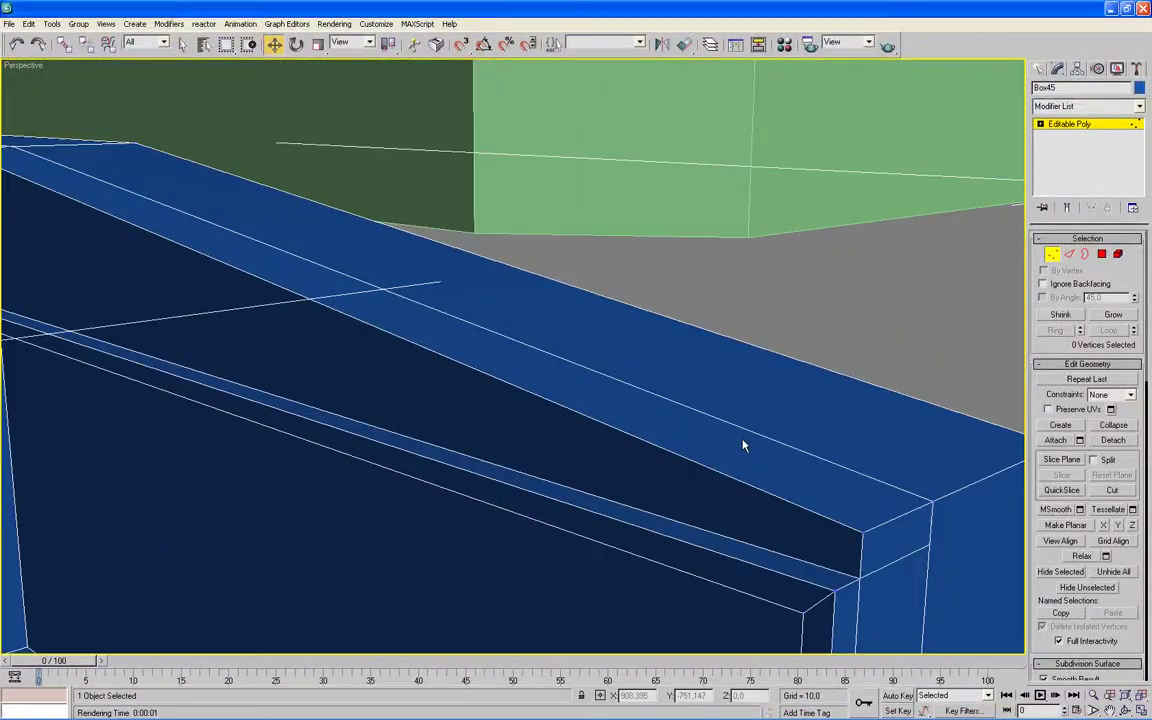
Step: Enable Target Weld and weld the stray vertices at the box's right end into the corner vertex
{"action": "scroll", "coordinate": [760, 430], "scroll_direction": "down", "scroll_amount": 2}
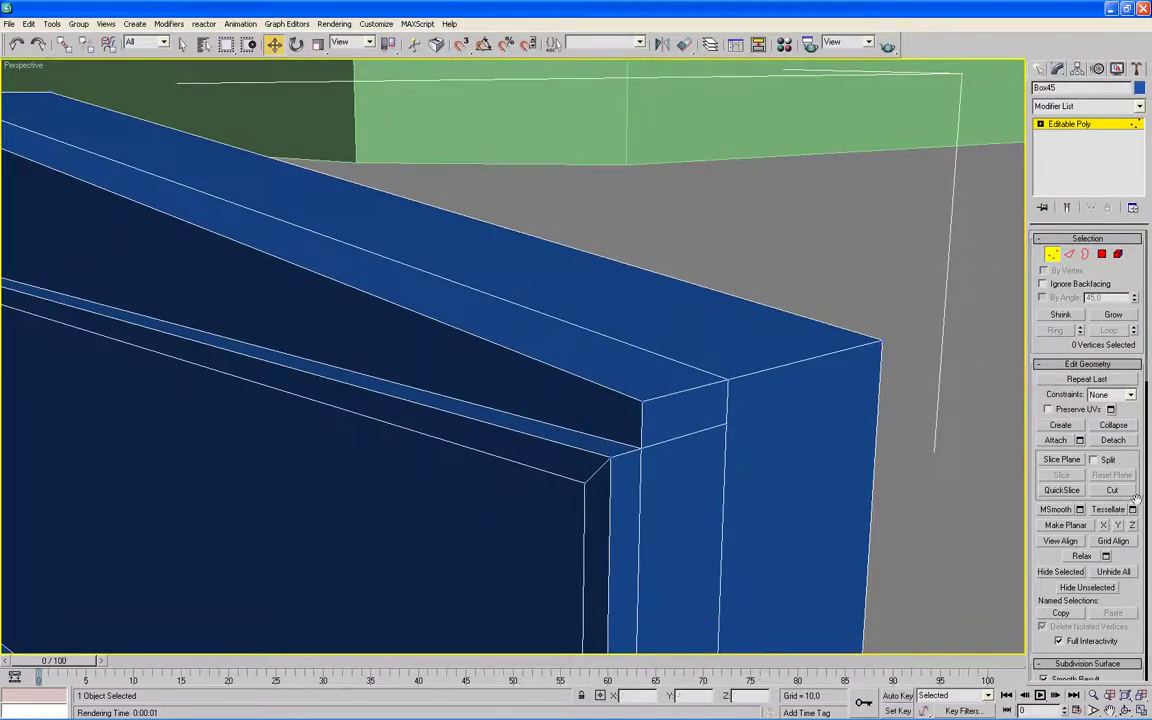
{"action": "scroll", "coordinate": [1115, 530], "scroll_direction": "down", "scroll_amount": 5}
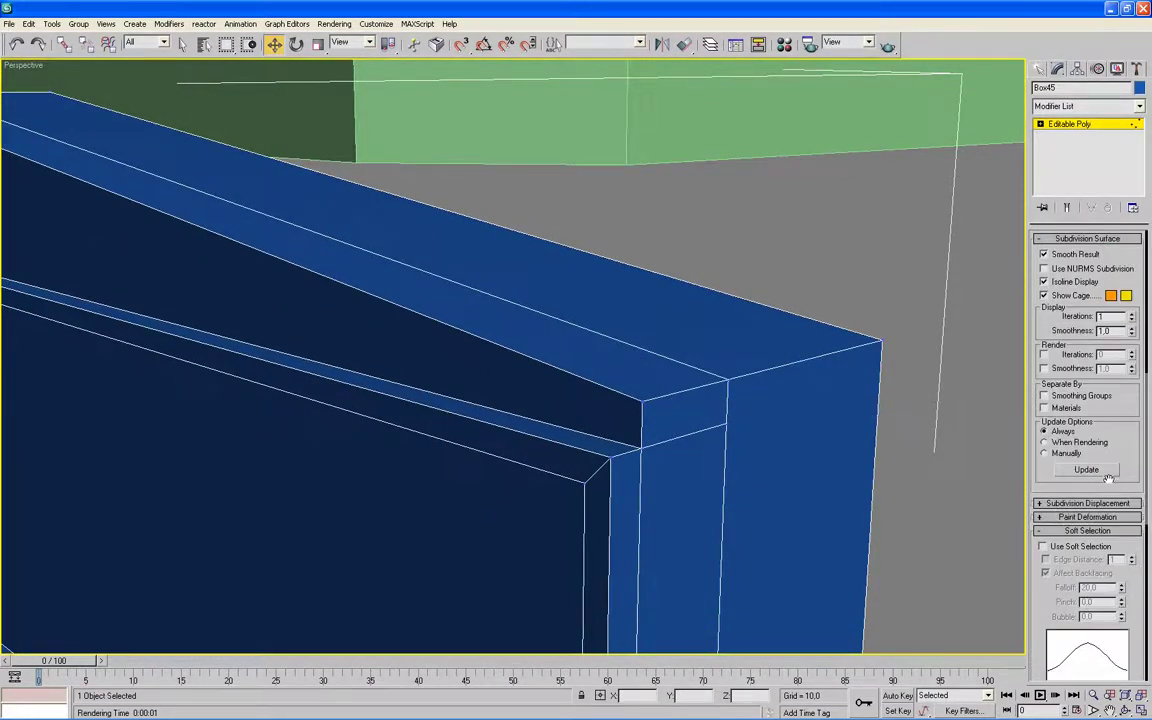
{"action": "scroll", "coordinate": [1108, 478], "scroll_direction": "down", "scroll_amount": 3}
{"action": "scroll", "coordinate": [1110, 520], "scroll_direction": "down", "scroll_amount": 2}
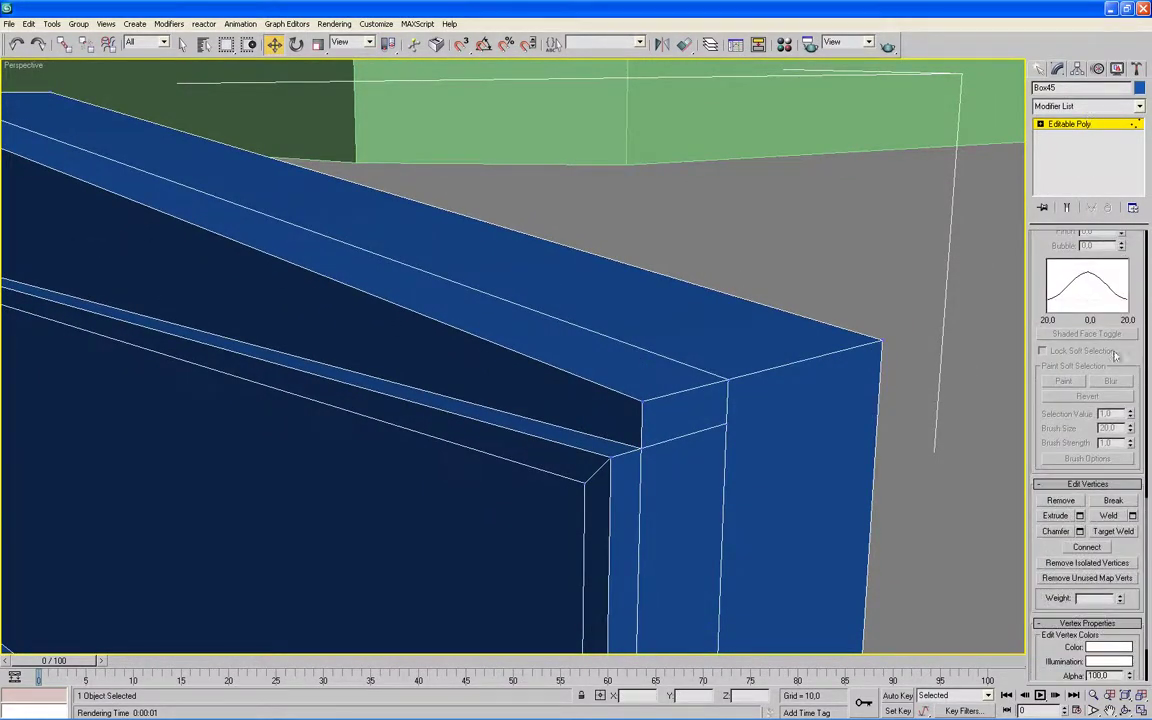
{"action": "left_click", "coordinate": [1116, 532]}
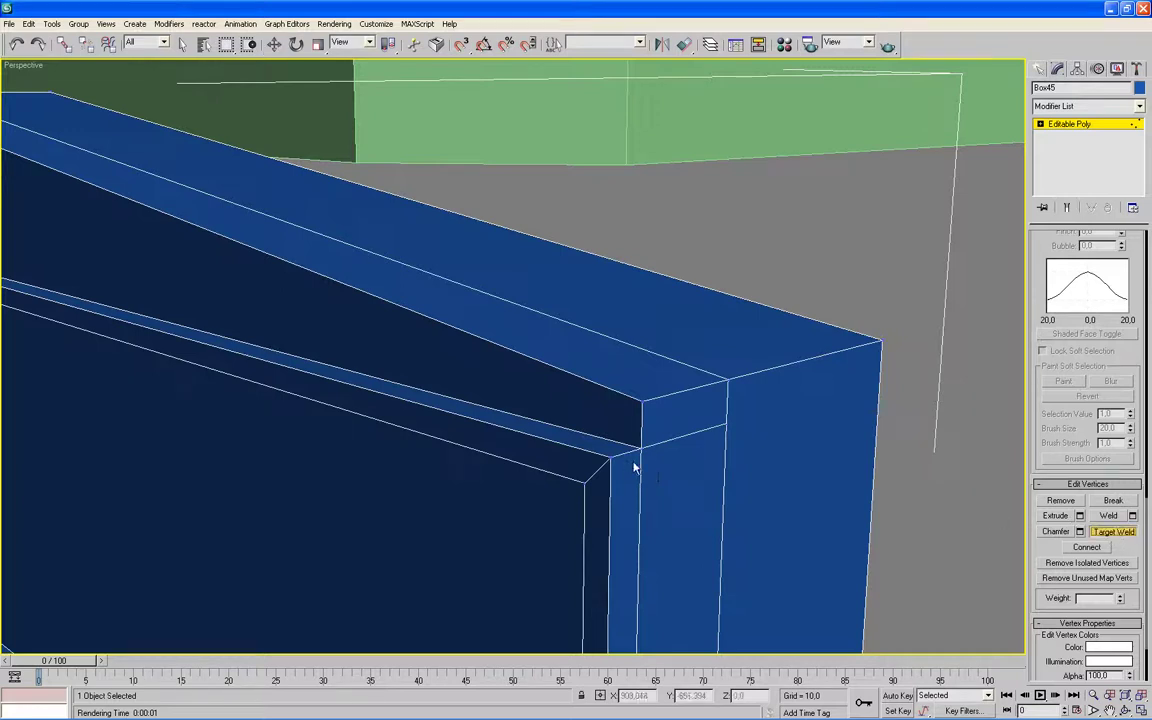
{"action": "left_click", "coordinate": [641, 402]}
{"action": "left_click", "coordinate": [641, 448]}
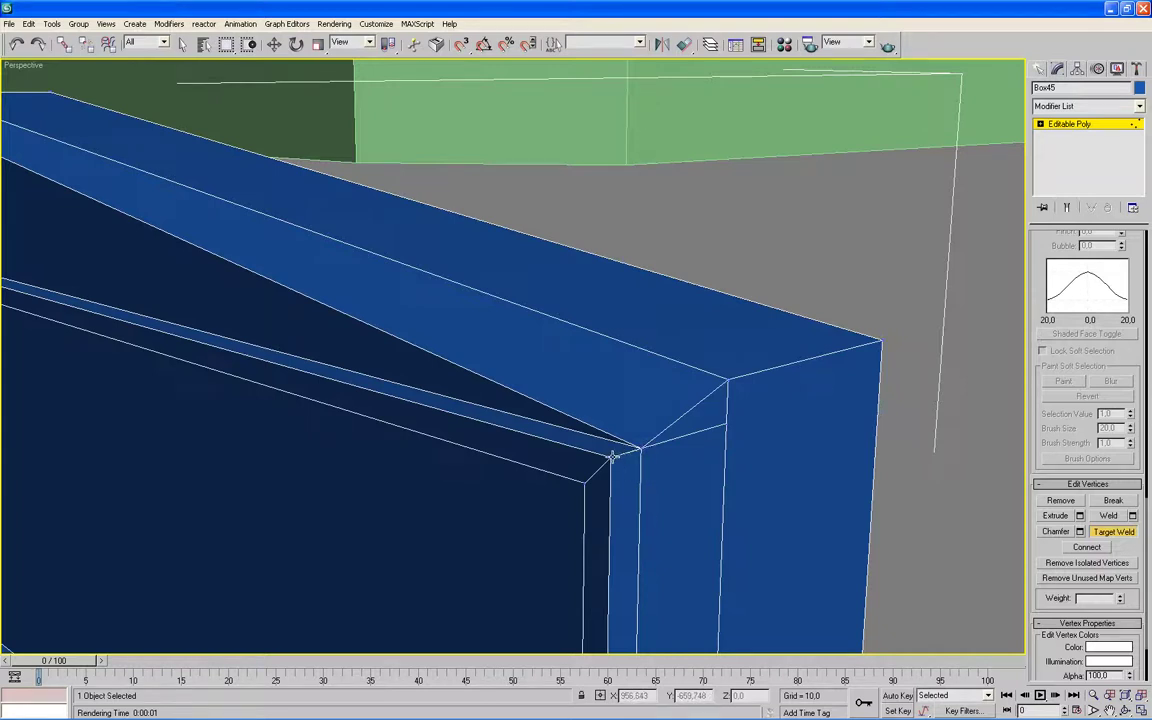
{"action": "left_click", "coordinate": [613, 457]}
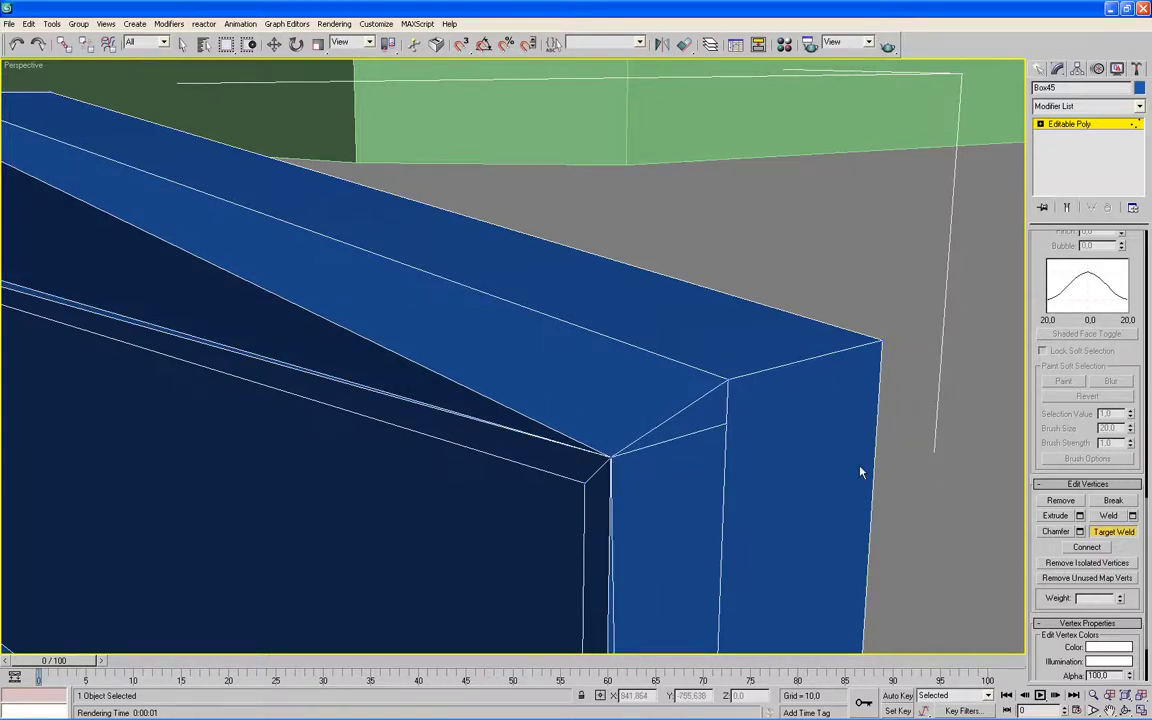
Step: Weld the two extra bottom vertices onto the box's bottom corner
{"action": "middle_click_drag", "start_coordinate": [908, 543], "coordinate": [900, 360]}
{"action": "middle_click_drag", "start_coordinate": [812, 509], "coordinate": [815, 391]}
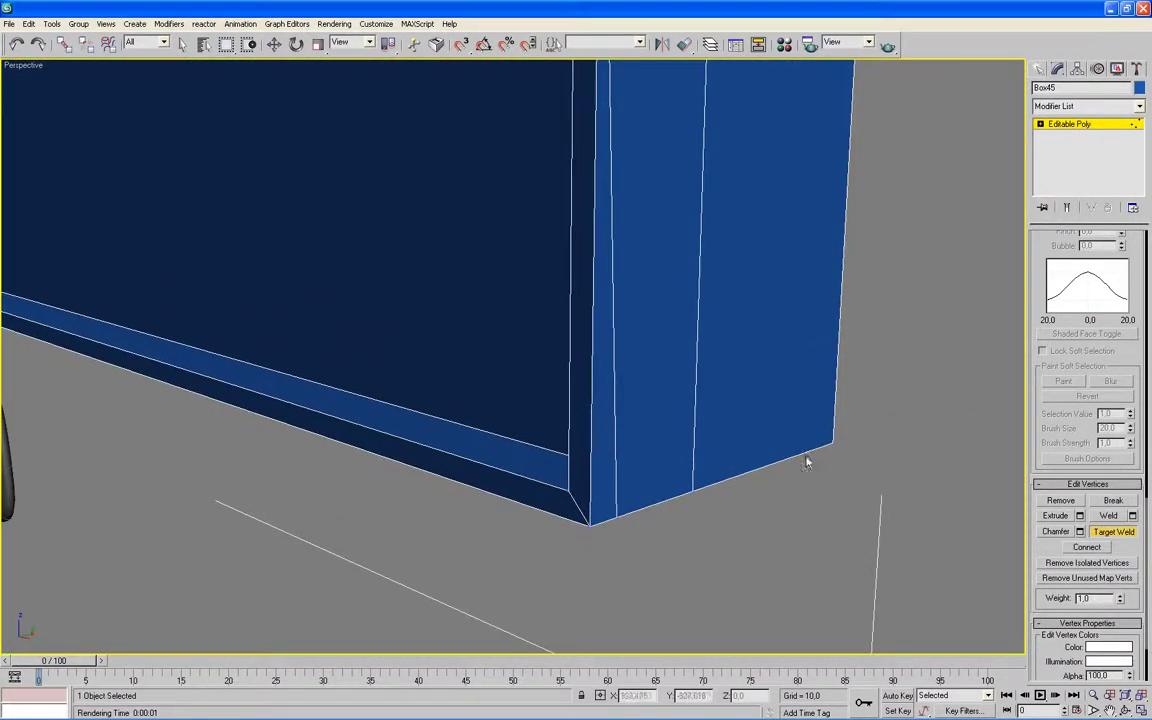
{"action": "scroll", "coordinate": [792, 515], "scroll_direction": "down", "scroll_amount": 2}
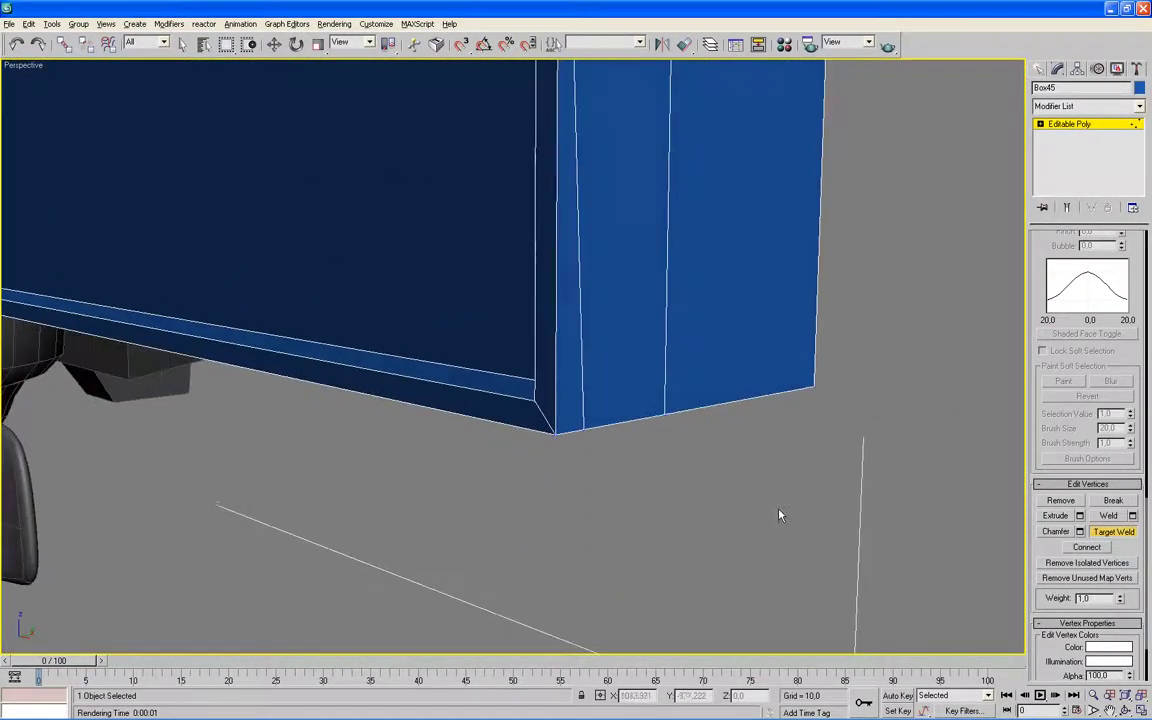
{"action": "left_click", "coordinate": [557, 434]}
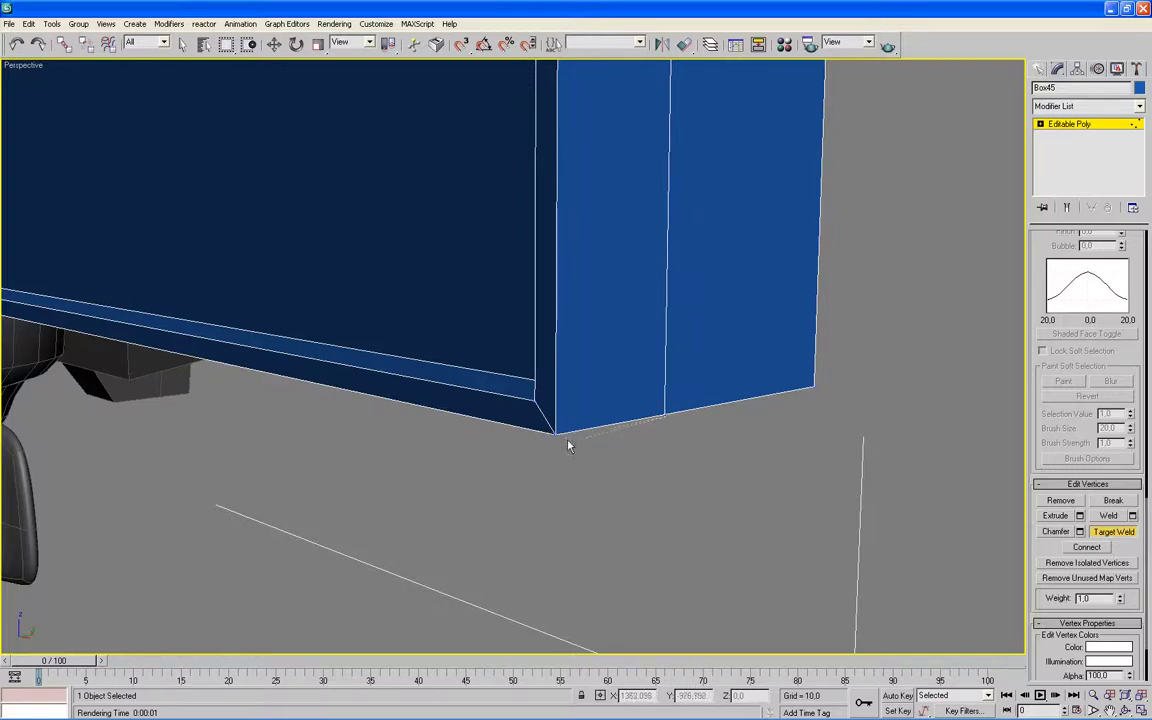
{"action": "left_click", "coordinate": [557, 434]}
{"action": "mouse_move", "coordinate": [593, 474]}
{"action": "middle_mouse_down", "text": "alt"}
{"action": "mouse_move", "coordinate": [361, 390]}
{"action": "mouse_move", "coordinate": [664, 421]}
{"action": "middle_mouse_up", "text": "alt"}
{"action": "mouse_move", "coordinate": [320, 434]}
{"action": "middle_mouse_down", "text": "alt"}
{"action": "mouse_move", "coordinate": [429, 432]}
{"action": "mouse_move", "coordinate": [447, 397]}
{"action": "middle_mouse_up", "text": "alt"}
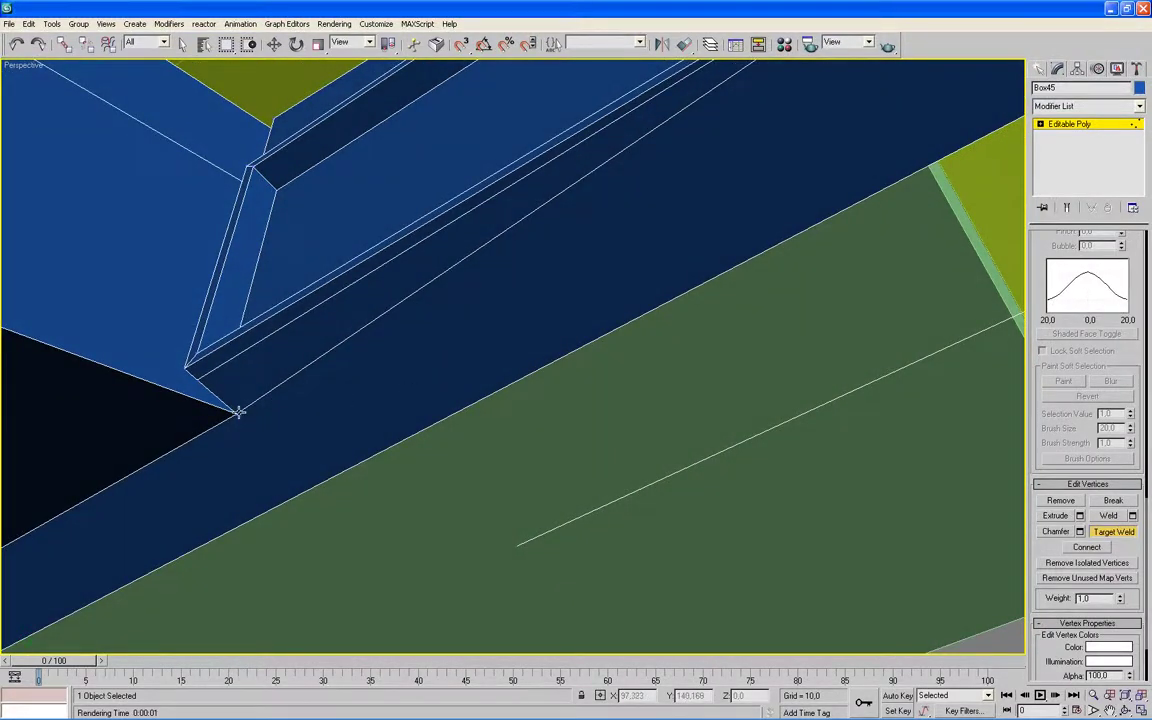
{"action": "scroll", "coordinate": [391, 370], "scroll_direction": "up", "scroll_amount": 2}
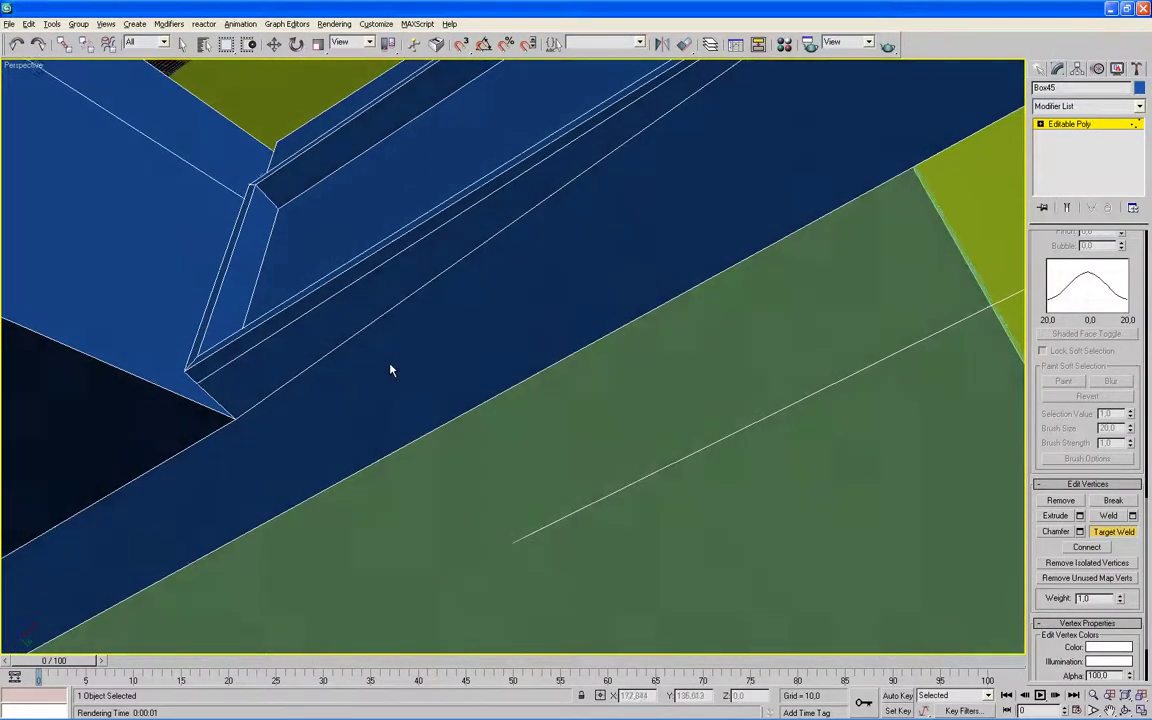
{"action": "scroll", "coordinate": [400, 345], "scroll_direction": "up", "scroll_amount": 2}
{"action": "scroll", "coordinate": [405, 325], "scroll_direction": "up", "scroll_amount": 2}
{"action": "mouse_move", "coordinate": [406, 324]}
{"action": "middle_mouse_down"}
{"action": "mouse_move", "coordinate": [644, 277]}
{"action": "mouse_move", "coordinate": [514, 494]}
{"action": "mouse_move", "coordinate": [561, 432]}
{"action": "mouse_move", "coordinate": [325, 470]}
{"action": "middle_mouse_up"}
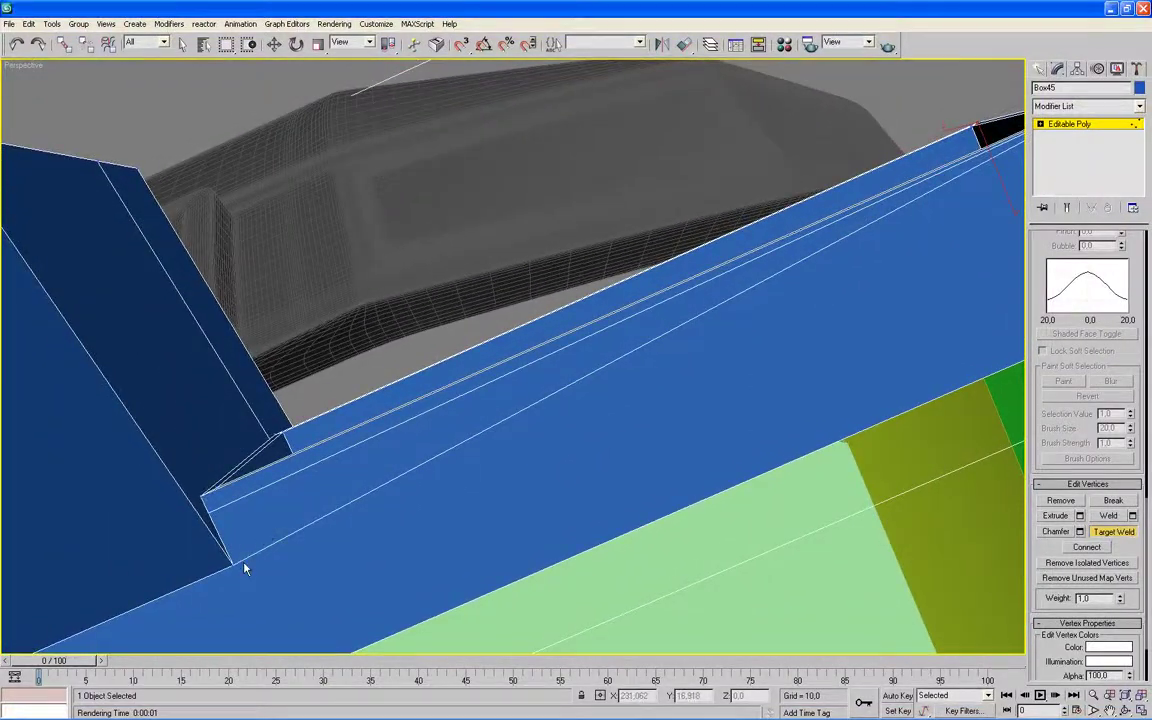
Step: Weld the lower beam-end vertex and another lower vertex into their neighbouring corner vertices
{"action": "left_click", "coordinate": [210, 514]}
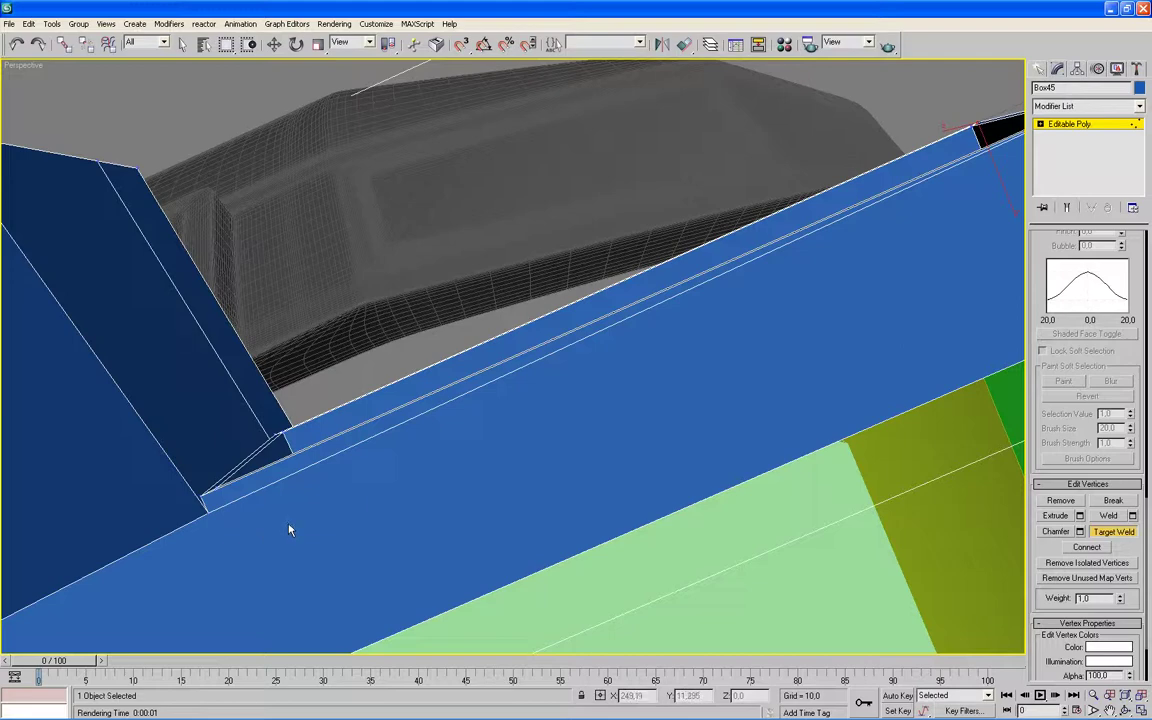
{"action": "mouse_move", "coordinate": [594, 450]}
{"action": "middle_mouse_down", "text": "alt"}
{"action": "mouse_move", "coordinate": [604, 447]}
{"action": "mouse_move", "coordinate": [450, 419]}
{"action": "mouse_move", "coordinate": [587, 492]}
{"action": "mouse_move", "coordinate": [733, 409]}
{"action": "mouse_move", "coordinate": [278, 478]}
{"action": "mouse_move", "coordinate": [465, 458]}
{"action": "mouse_move", "coordinate": [508, 472]}
{"action": "mouse_move", "coordinate": [543, 530]}
{"action": "mouse_move", "coordinate": [432, 468]}
{"action": "mouse_move", "coordinate": [322, 364]}
{"action": "middle_mouse_up", "text": "alt"}
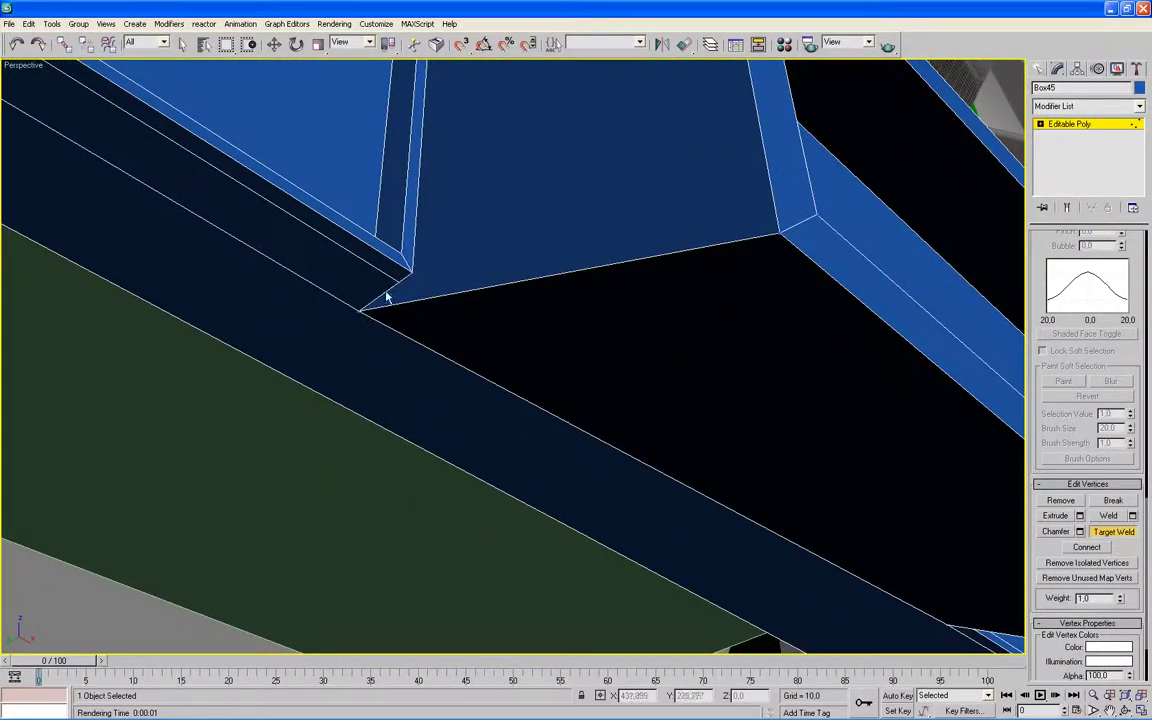
{"action": "mouse_move", "coordinate": [398, 265]}
{"action": "middle_mouse_down", "text": "alt"}
{"action": "mouse_move", "coordinate": [301, 278]}
{"action": "mouse_move", "coordinate": [432, 368]}
{"action": "mouse_move", "coordinate": [767, 540]}
{"action": "mouse_move", "coordinate": [324, 357]}
{"action": "mouse_move", "coordinate": [660, 522]}
{"action": "middle_mouse_up", "text": "alt"}
{"action": "middle_click_drag", "start_coordinate": [642, 479], "coordinate": [642, 483], "text": "alt"}
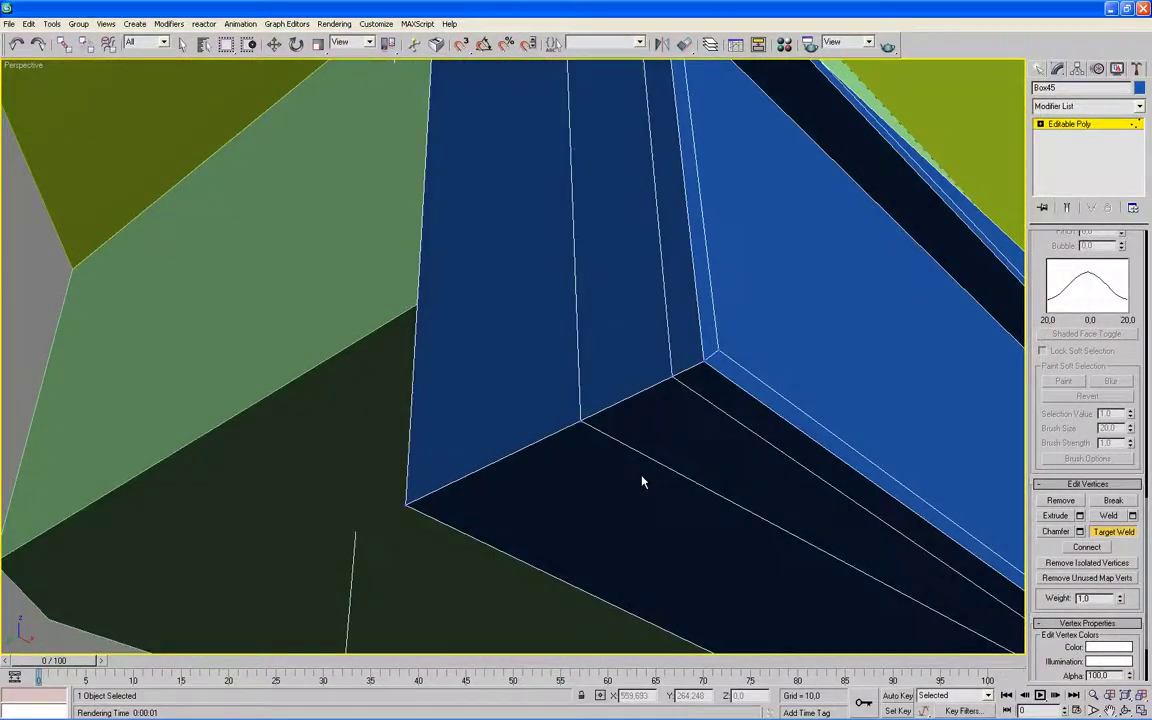
{"action": "left_click", "coordinate": [672, 375]}
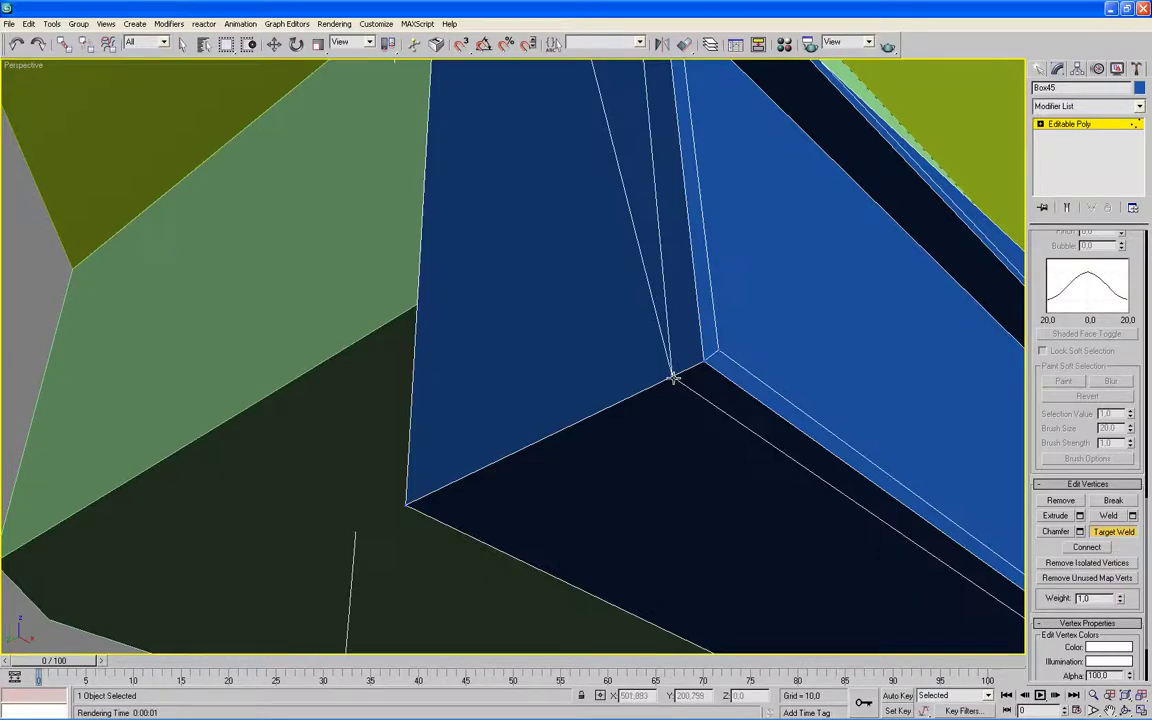
Step: Weld the upper vertices at the box's end corner down onto their corner vertices
{"action": "mouse_move", "coordinate": [666, 347]}
{"action": "middle_mouse_down", "text": "alt"}
{"action": "mouse_move", "coordinate": [635, 406]}
{"action": "mouse_move", "coordinate": [634, 380]}
{"action": "mouse_move", "coordinate": [635, 414]}
{"action": "mouse_move", "coordinate": [689, 437]}
{"action": "mouse_move", "coordinate": [697, 463]}
{"action": "mouse_move", "coordinate": [684, 399]}
{"action": "mouse_move", "coordinate": [650, 407]}
{"action": "middle_mouse_up", "text": "alt"}
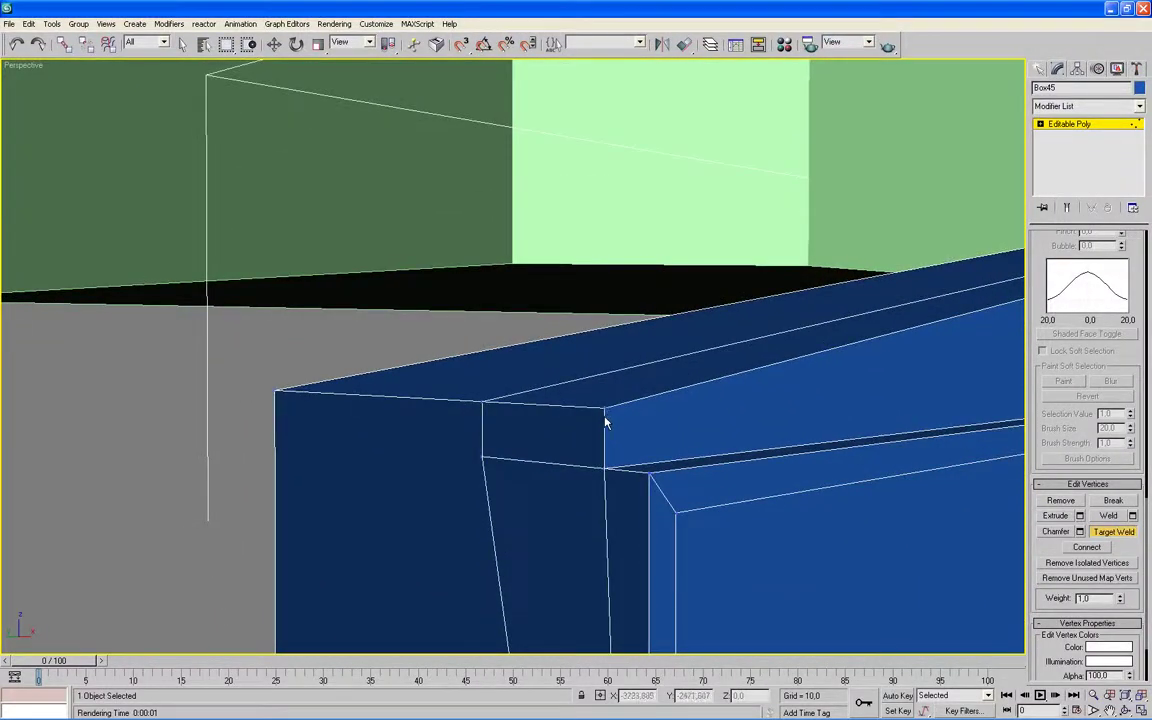
{"action": "left_click", "coordinate": [606, 466]}
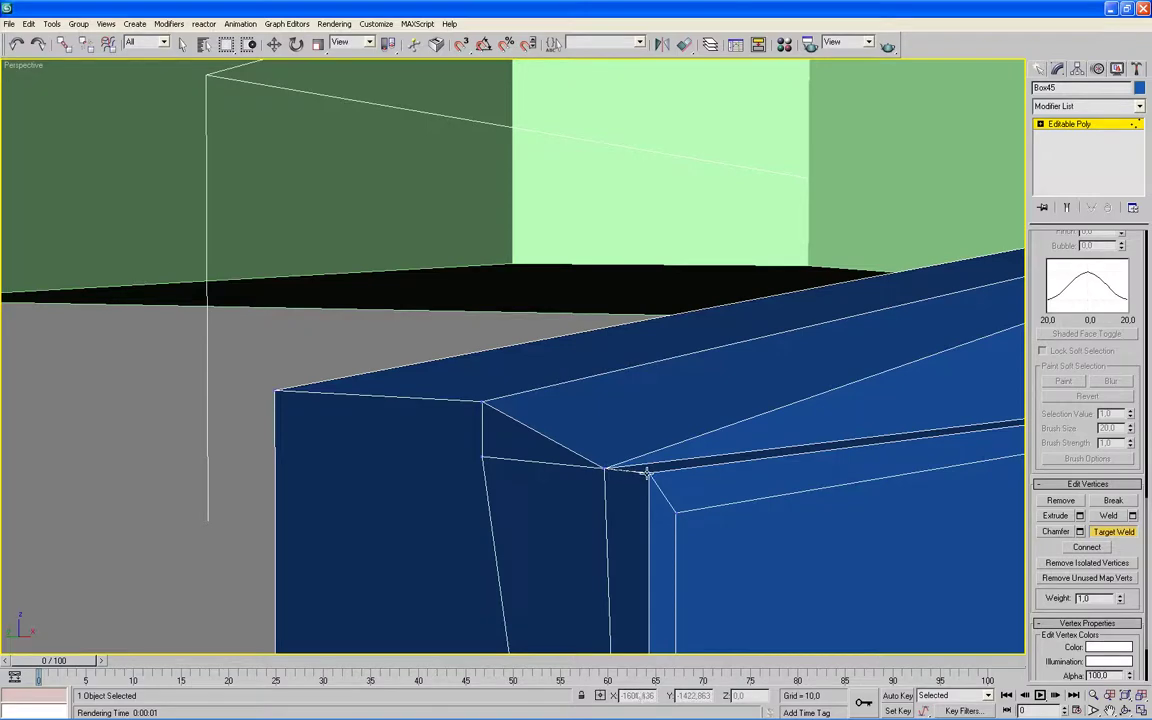
{"action": "left_click", "coordinate": [647, 472]}
{"action": "middle_click_drag", "start_coordinate": [553, 485], "coordinate": [563, 399], "text": "alt"}
{"action": "left_click", "coordinate": [553, 335]}
{"action": "left_click", "coordinate": [548, 387]}
{"action": "mouse_move", "coordinate": [560, 406]}
{"action": "middle_mouse_down", "text": "alt"}
{"action": "mouse_move", "coordinate": [576, 434]}
{"action": "mouse_move", "coordinate": [576, 414]}
{"action": "mouse_move", "coordinate": [581, 442]}
{"action": "mouse_move", "coordinate": [740, 445]}
{"action": "mouse_move", "coordinate": [586, 373]}
{"action": "mouse_move", "coordinate": [522, 411]}
{"action": "middle_mouse_up", "text": "alt"}
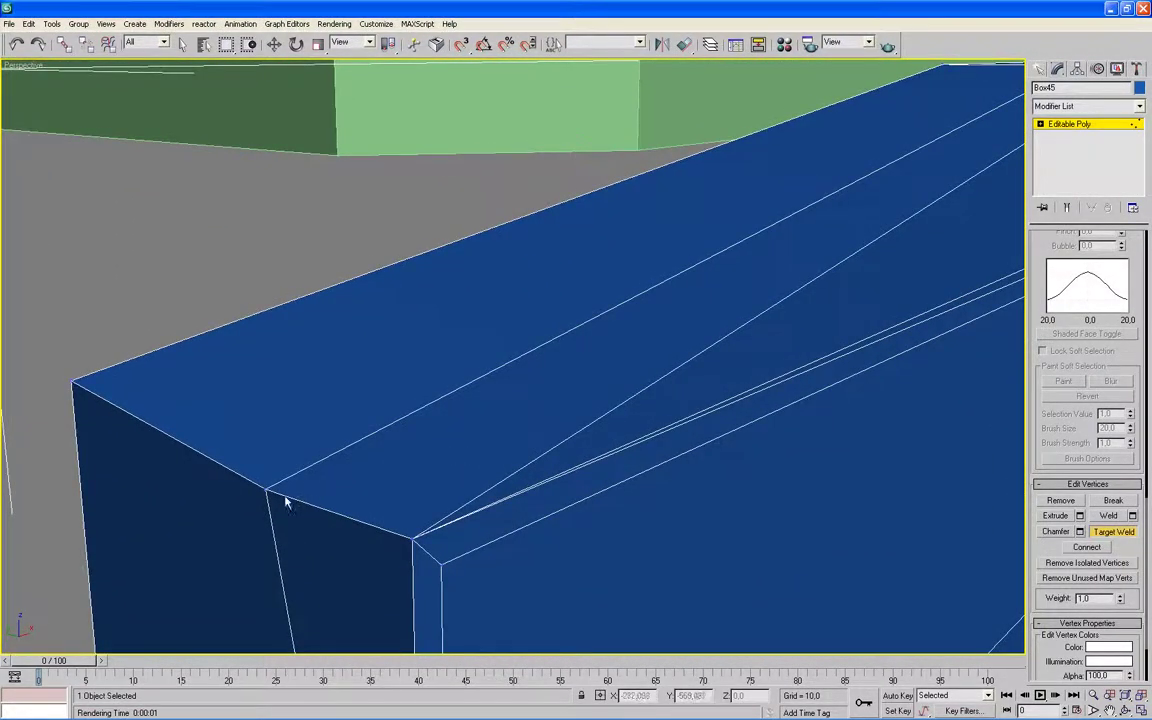
Step: Weld the front corner vertex onto the top corner near the inner ledge
{"action": "left_click", "coordinate": [416, 540]}
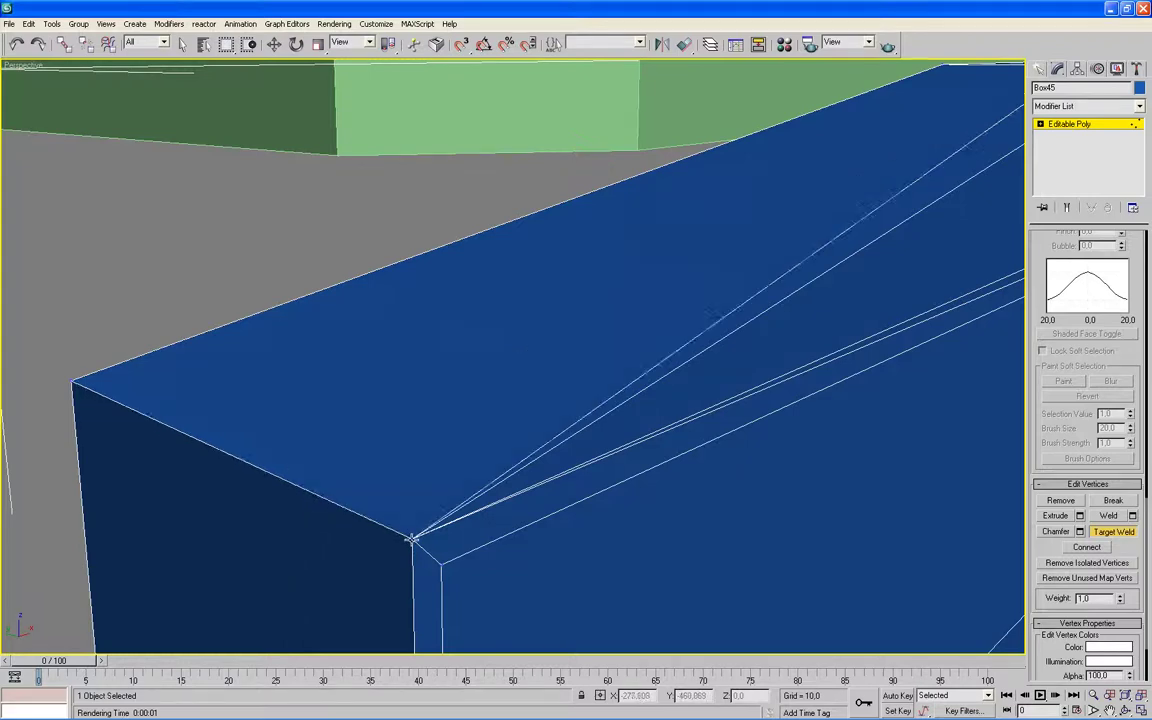
{"action": "scroll", "coordinate": [856, 483], "scroll_direction": "up", "scroll_amount": 2}
{"action": "scroll", "coordinate": [815, 496], "scroll_direction": "up", "scroll_amount": 2}
{"action": "scroll", "coordinate": [810, 500], "scroll_direction": "up", "scroll_amount": 1}
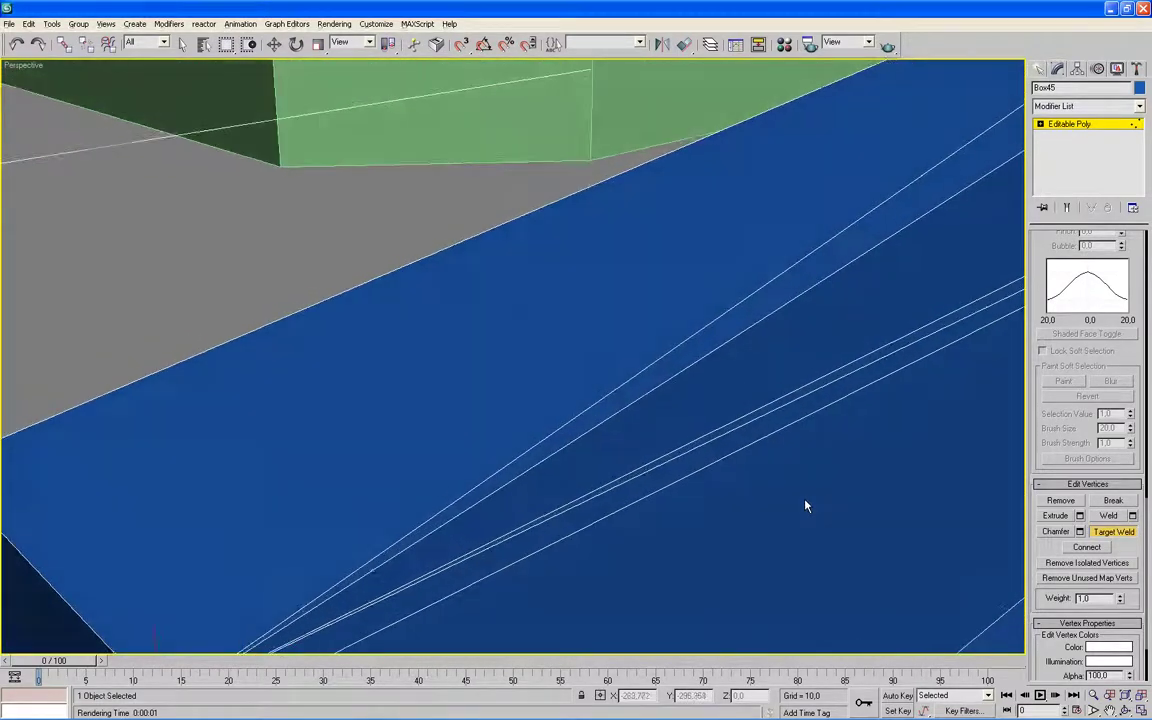
{"action": "scroll", "coordinate": [805, 504], "scroll_direction": "down", "scroll_amount": 3}
{"action": "scroll", "coordinate": [848, 465], "scroll_direction": "up", "scroll_amount": 2}
{"action": "mouse_move", "coordinate": [845, 470]}
{"action": "middle_mouse_down", "text": "alt"}
{"action": "mouse_move", "coordinate": [926, 352]}
{"action": "mouse_move", "coordinate": [630, 437]}
{"action": "mouse_move", "coordinate": [751, 368]}
{"action": "mouse_move", "coordinate": [722, 387]}
{"action": "middle_mouse_up", "text": "alt"}
{"action": "scroll", "coordinate": [722, 387], "scroll_direction": "down", "scroll_amount": 2}
{"action": "scroll", "coordinate": [735, 365], "scroll_direction": "down", "scroll_amount": 2}
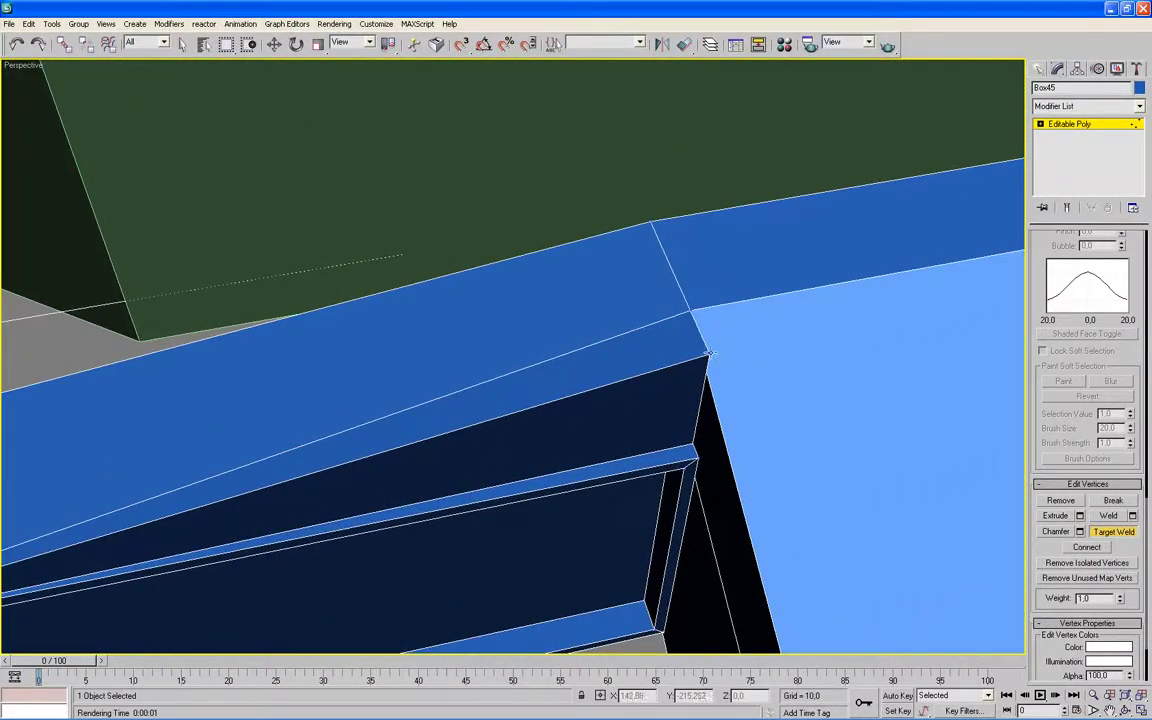
{"action": "left_click", "coordinate": [688, 312]}
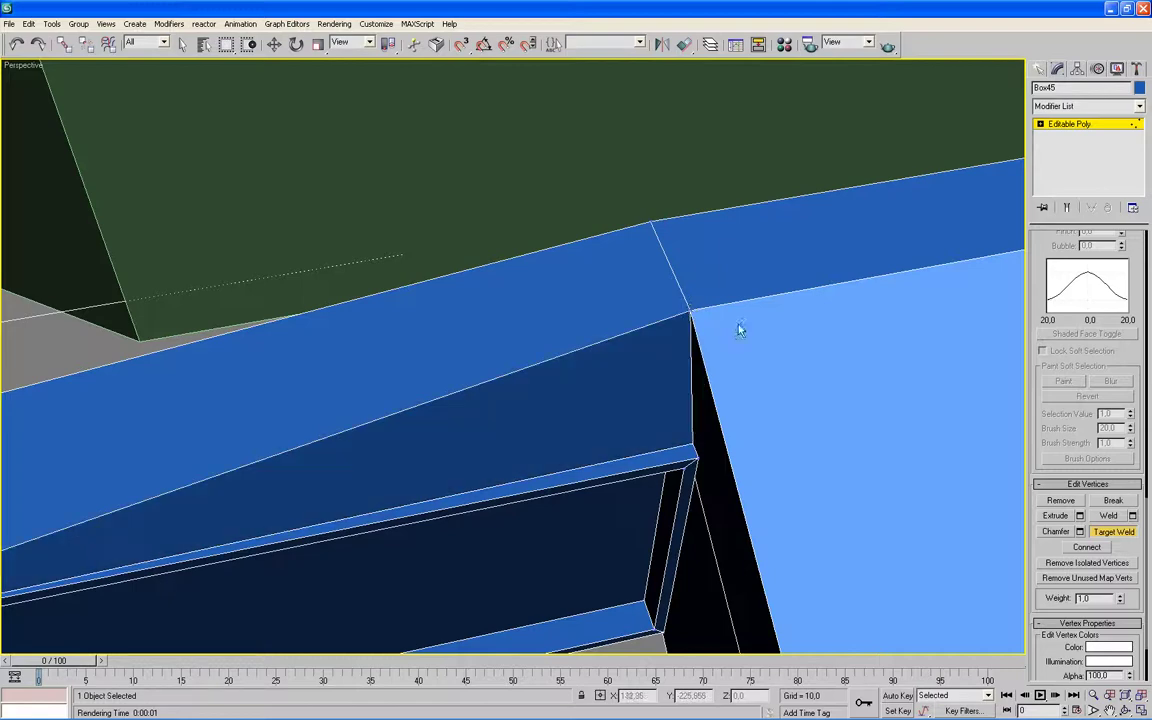
Step: Weld the next top-edge vertex onto its corner, removing the diagonal edge across the end face
{"action": "mouse_move", "coordinate": [830, 340]}
{"action": "middle_mouse_down", "text": "alt"}
{"action": "mouse_move", "coordinate": [805, 340]}
{"action": "mouse_move", "coordinate": [830, 375]}
{"action": "mouse_move", "coordinate": [787, 378]}
{"action": "mouse_move", "coordinate": [357, 339]}
{"action": "mouse_move", "coordinate": [740, 460]}
{"action": "mouse_move", "coordinate": [726, 462]}
{"action": "middle_mouse_up", "text": "alt"}
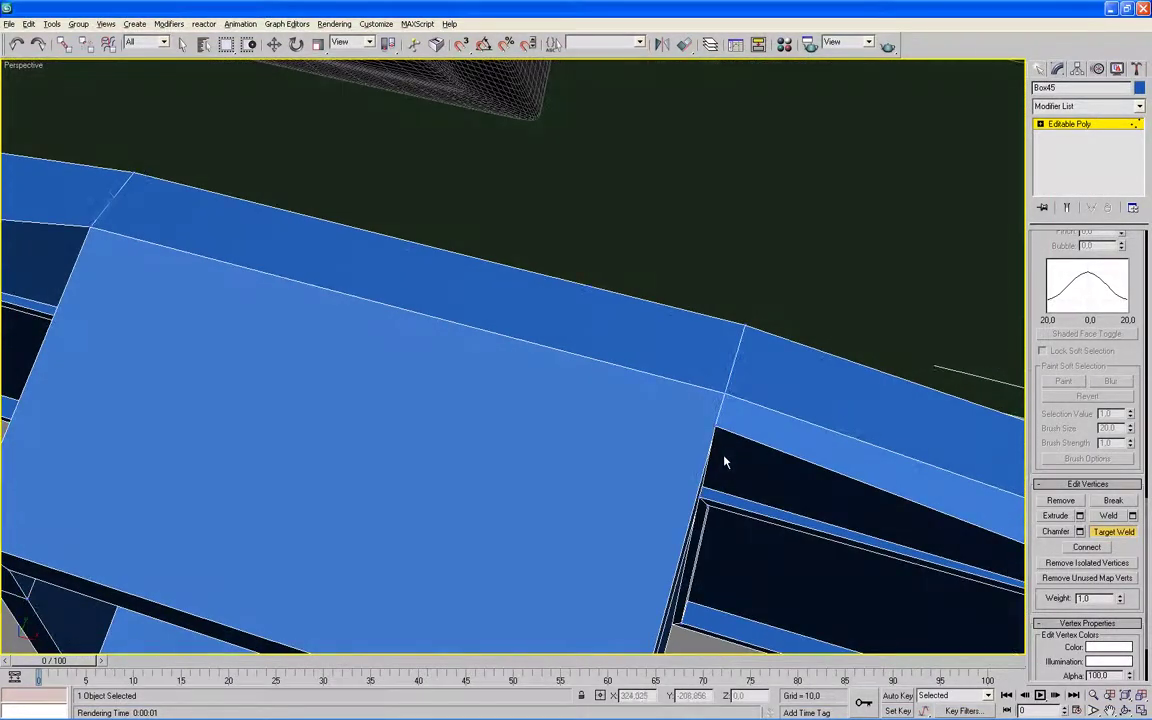
{"action": "left_click", "coordinate": [726, 392]}
{"action": "mouse_move", "coordinate": [802, 458]}
{"action": "middle_mouse_down", "text": "alt"}
{"action": "mouse_move", "coordinate": [442, 378]}
{"action": "mouse_move", "coordinate": [651, 418]}
{"action": "mouse_move", "coordinate": [761, 488]}
{"action": "mouse_move", "coordinate": [676, 429]}
{"action": "mouse_move", "coordinate": [490, 253]}
{"action": "middle_mouse_up", "text": "alt"}
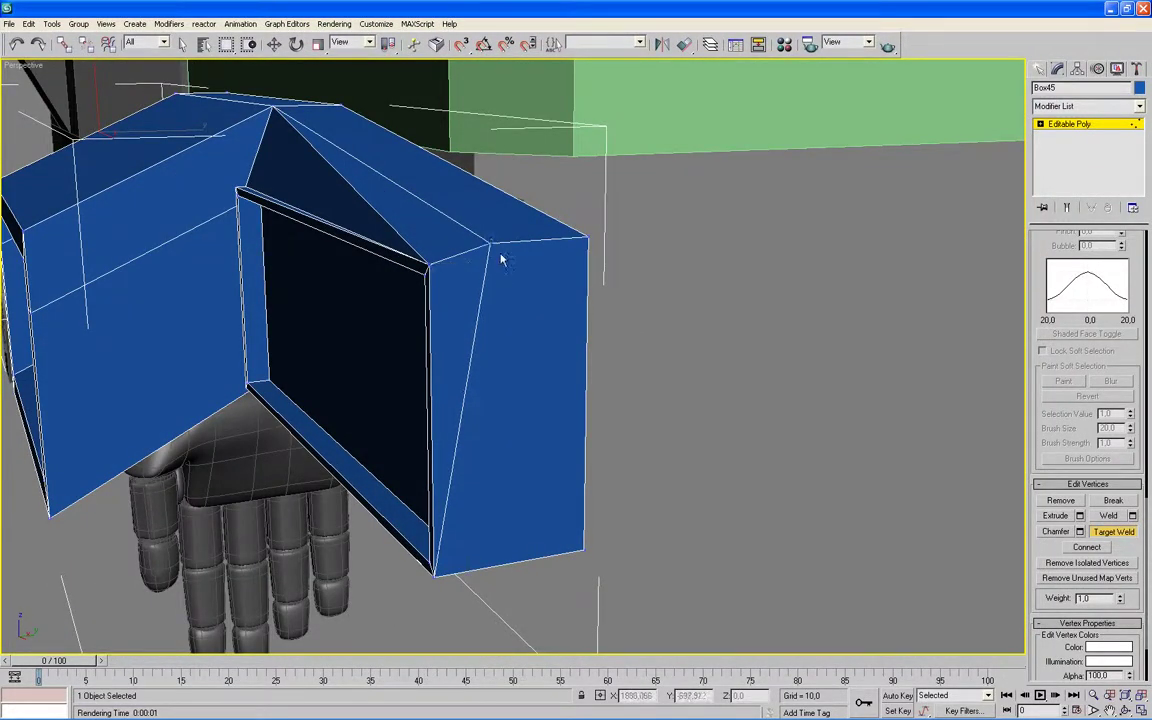
{"action": "left_click", "coordinate": [430, 263]}
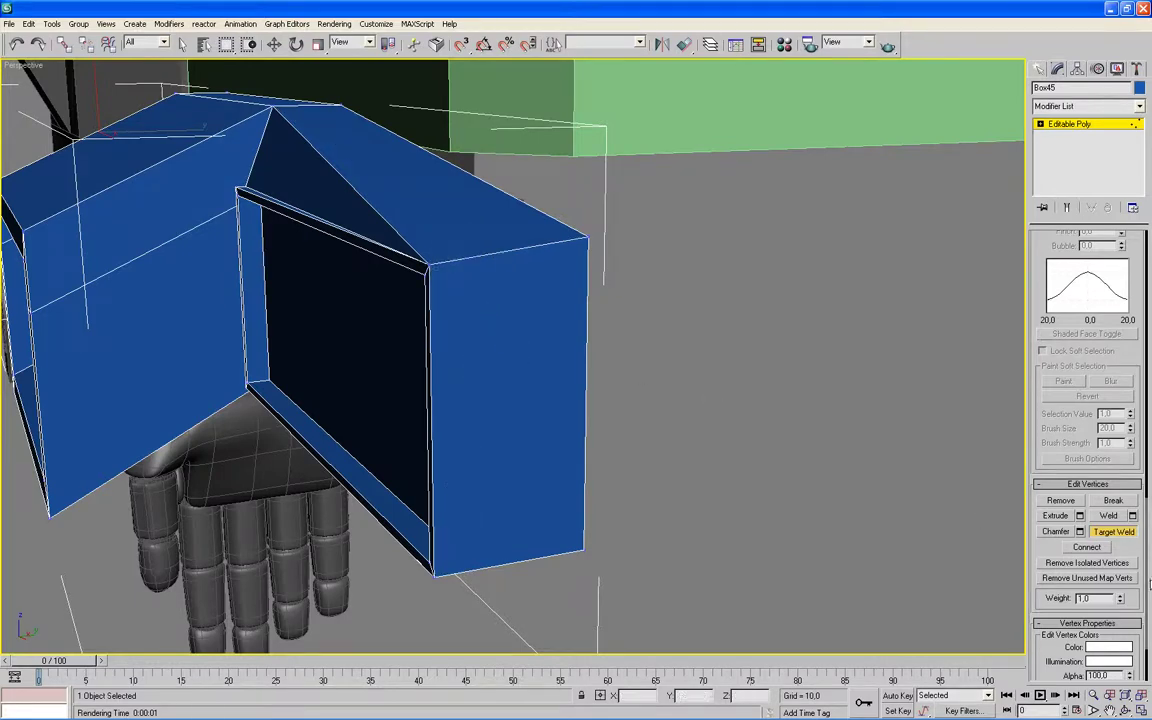
Step: Turn off Target Weld and select the top and bottom edges of the recessed side panels
{"action": "left_click", "coordinate": [1124, 540]}
{"action": "middle_click_drag", "start_coordinate": [663, 470], "coordinate": [530, 447], "text": "alt"}
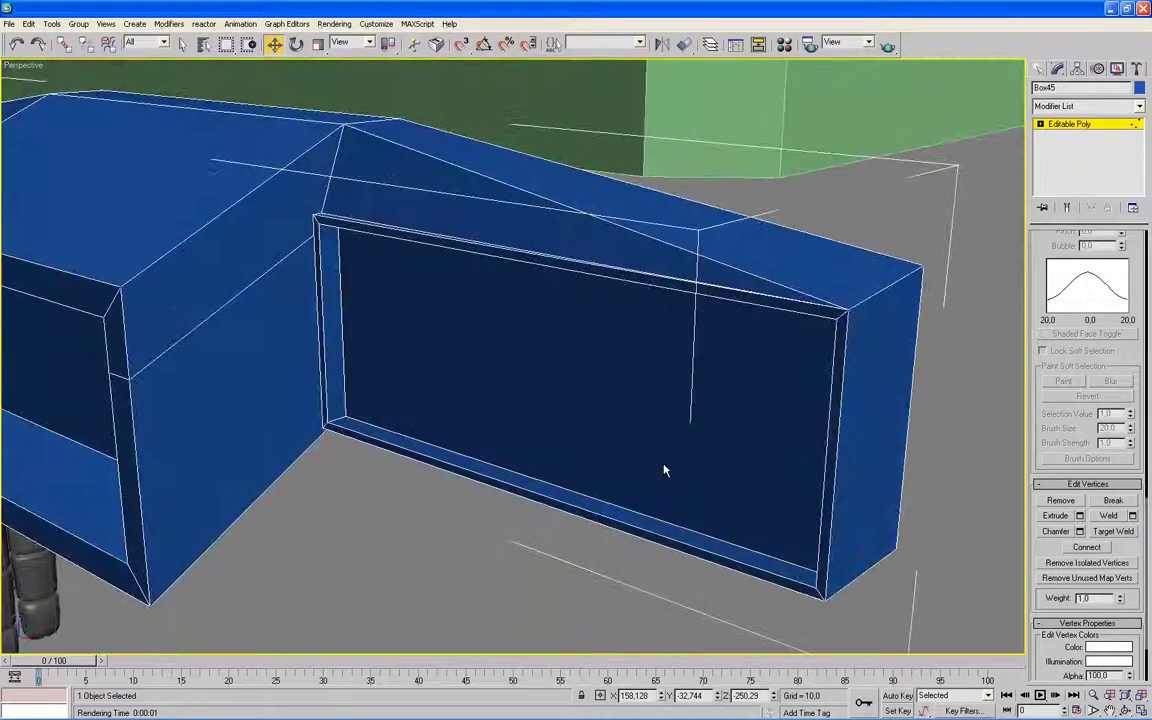
{"action": "scroll", "coordinate": [643, 458], "scroll_direction": "up", "scroll_amount": 3}
{"action": "key", "text": "1"}
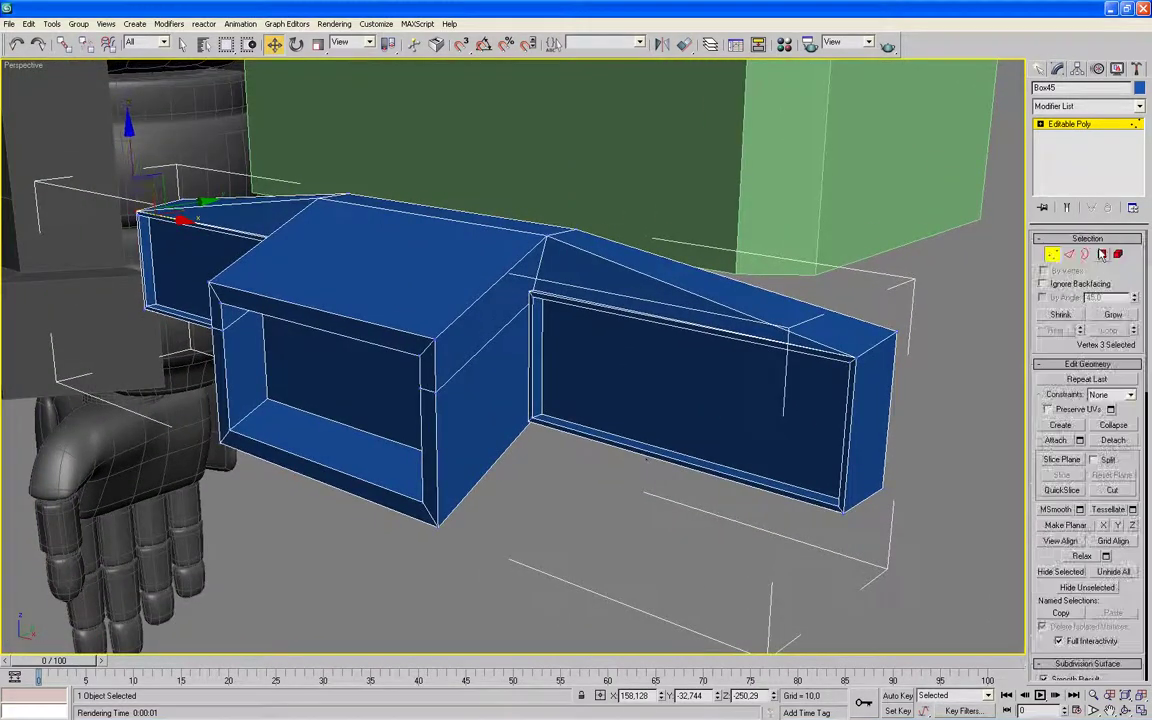
{"action": "left_click", "coordinate": [1070, 255]}
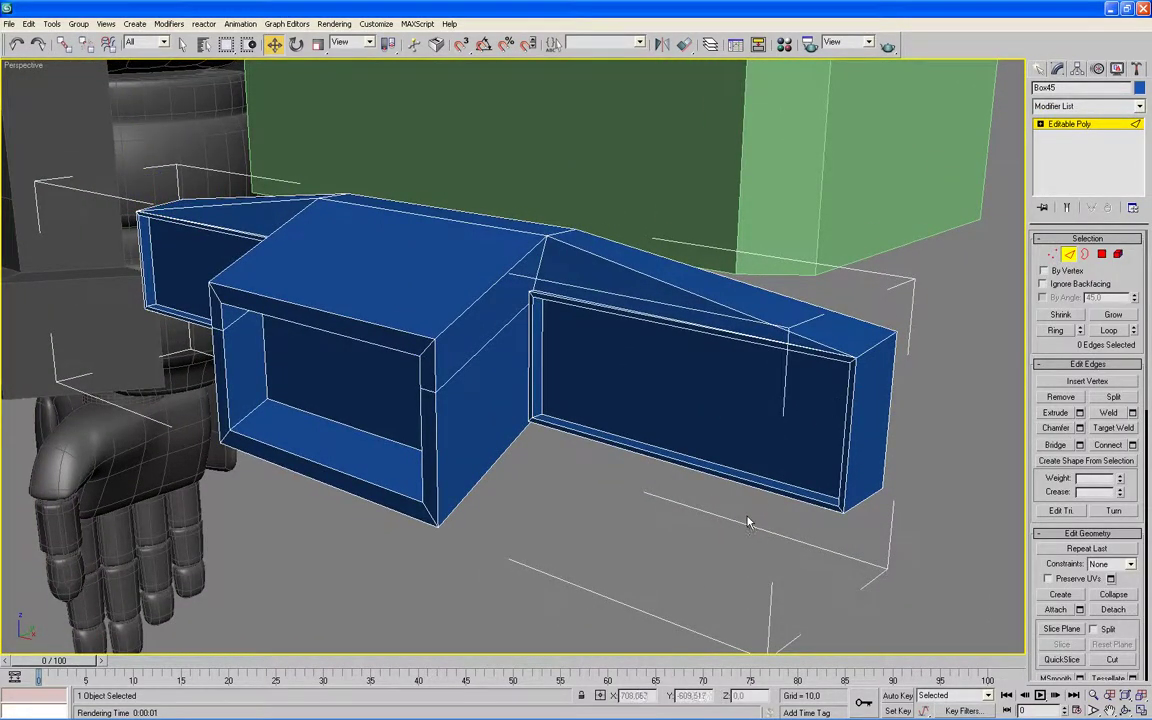
{"action": "left_click", "coordinate": [760, 480]}
{"action": "middle_click_drag", "start_coordinate": [770, 456], "coordinate": [773, 413], "text": "alt"}
{"action": "left_click", "coordinate": [645, 176]}
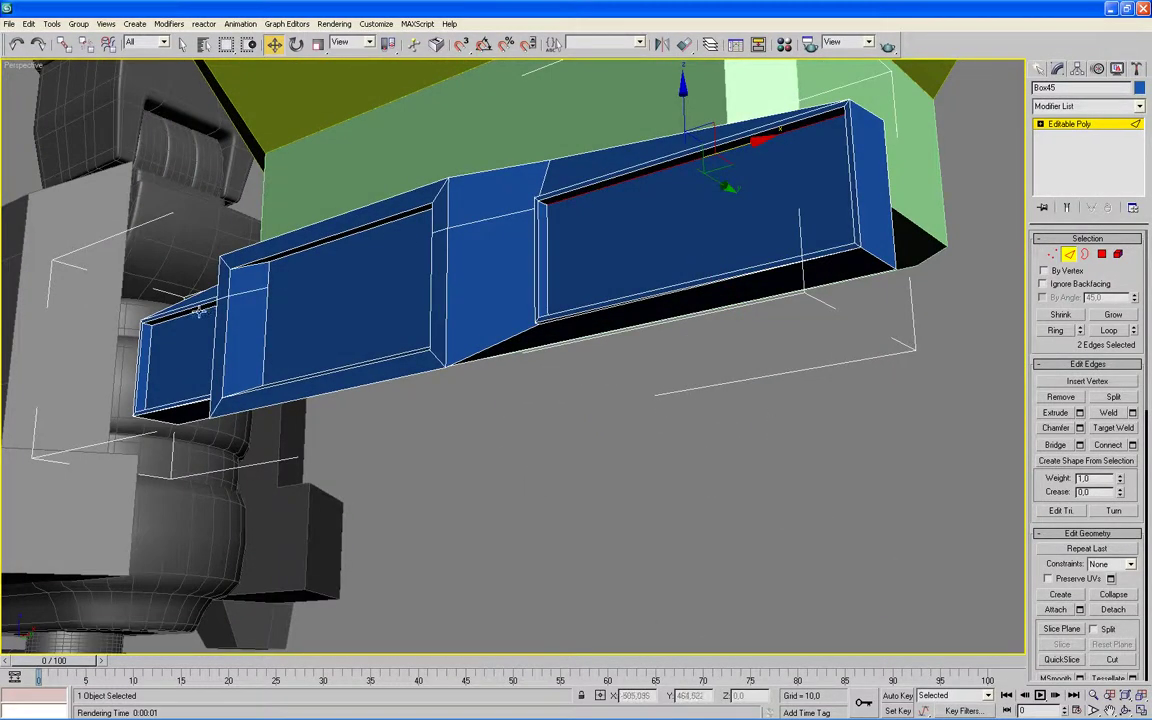
{"action": "mouse_move", "coordinate": [350, 325]}
{"action": "middle_mouse_down", "text": "alt"}
{"action": "mouse_move", "coordinate": [355, 365]}
{"action": "mouse_move", "coordinate": [303, 360]}
{"action": "middle_mouse_up", "text": "alt"}
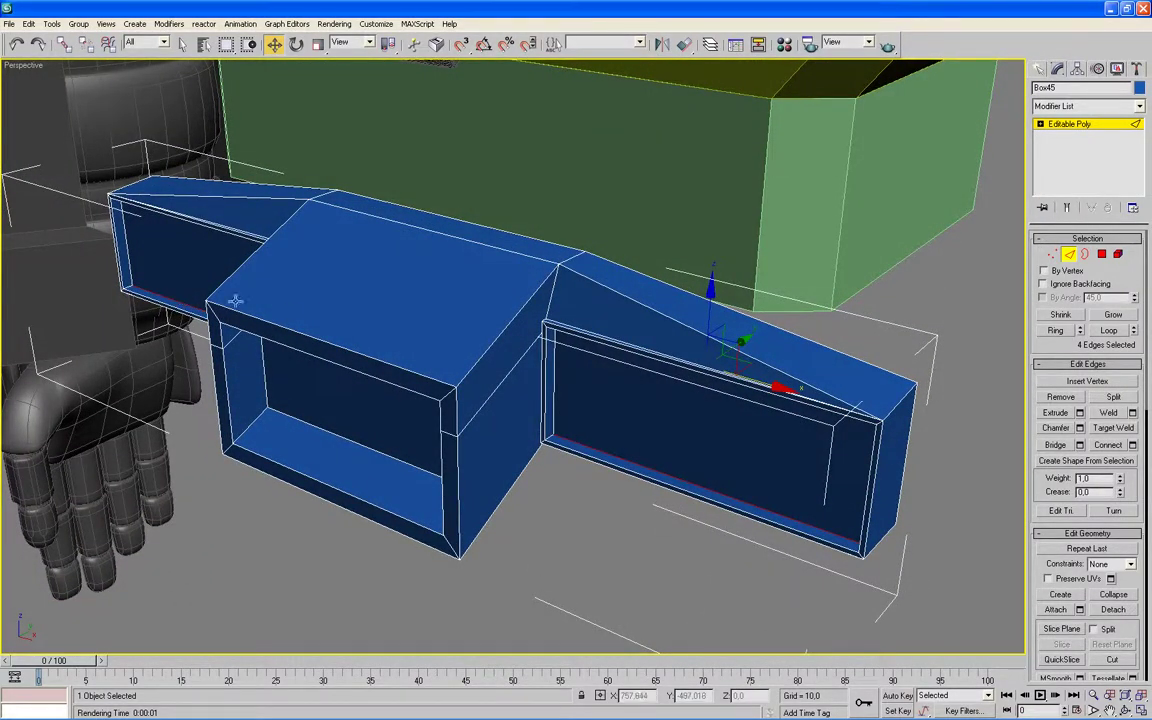
Step: Connect the selected panel edges with 1 segment and slide 20
{"action": "key", "text": "alt+w"}
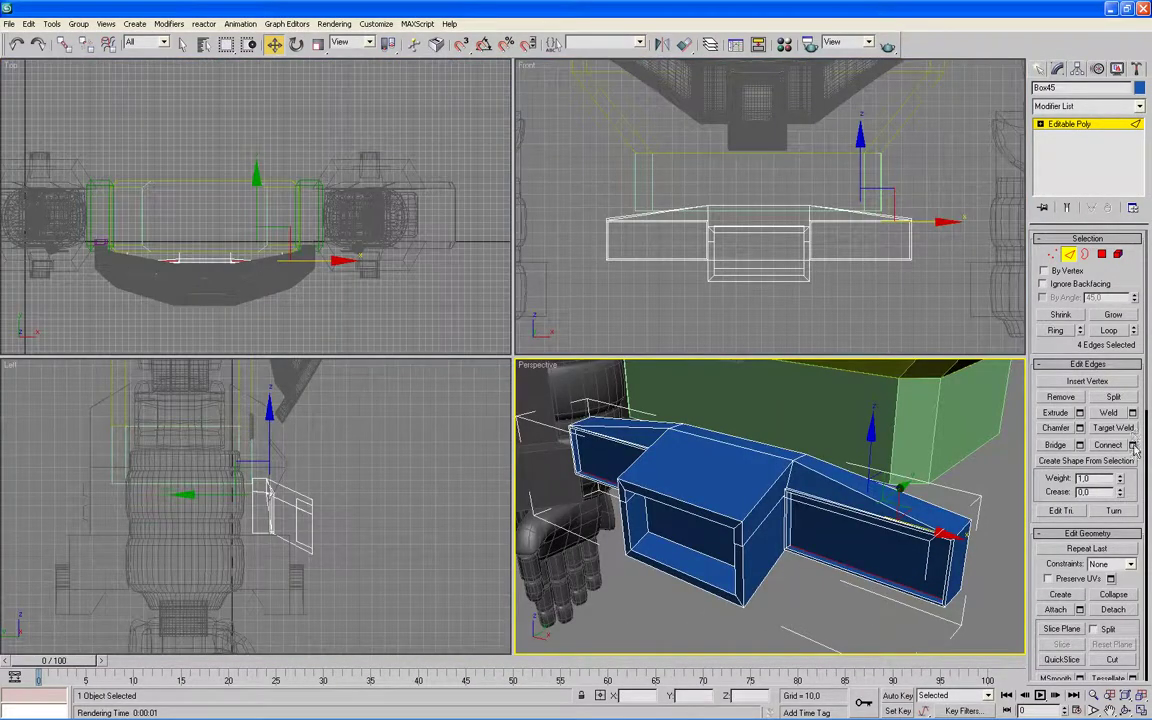
{"action": "left_click", "coordinate": [1133, 446]}
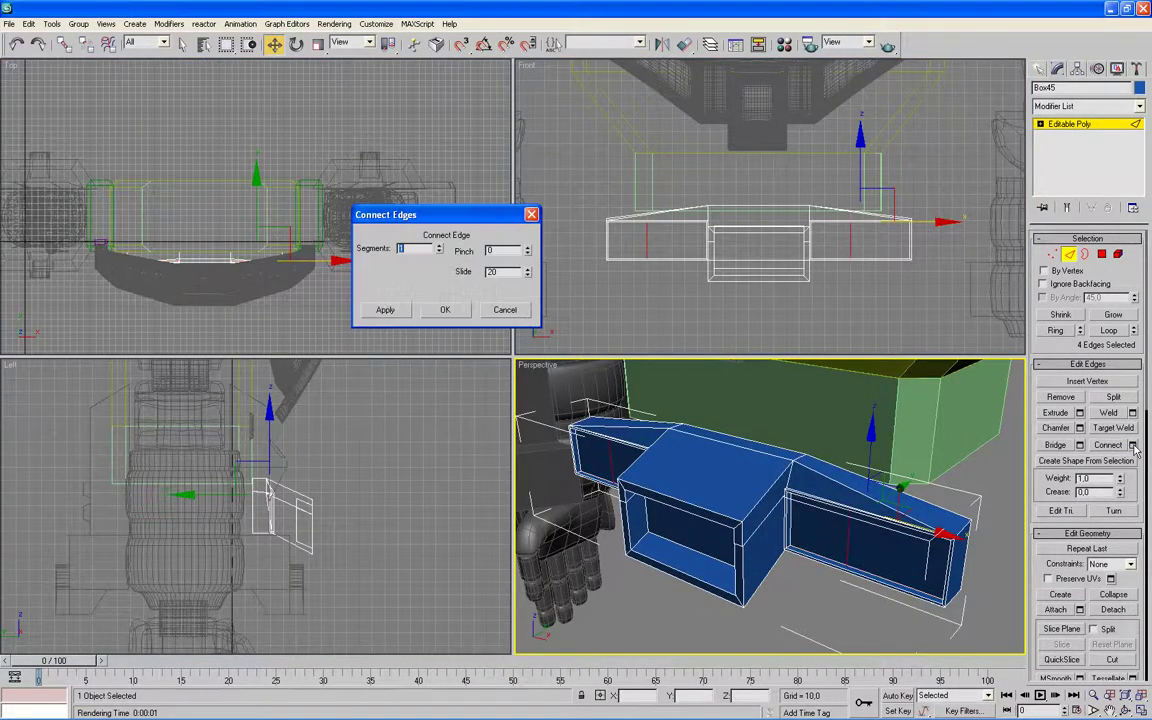
{"action": "left_click", "coordinate": [445, 310]}
{"action": "left_click", "coordinate": [1053, 255]}
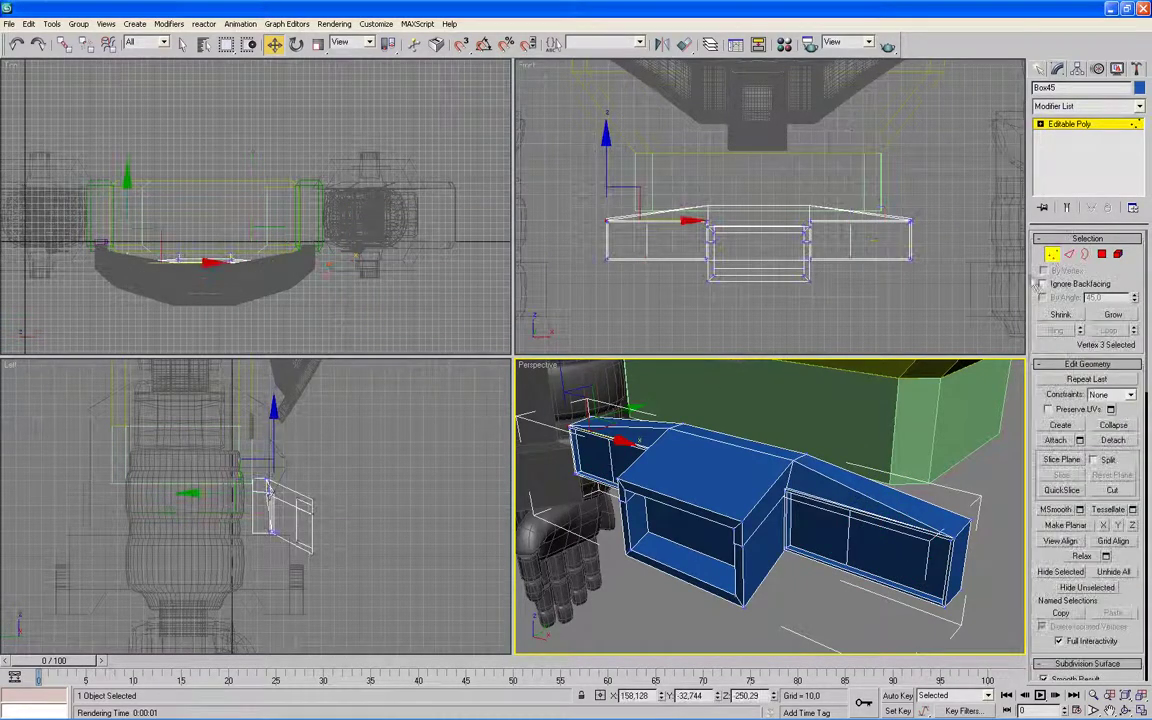
{"action": "key", "text": "alt+w"}
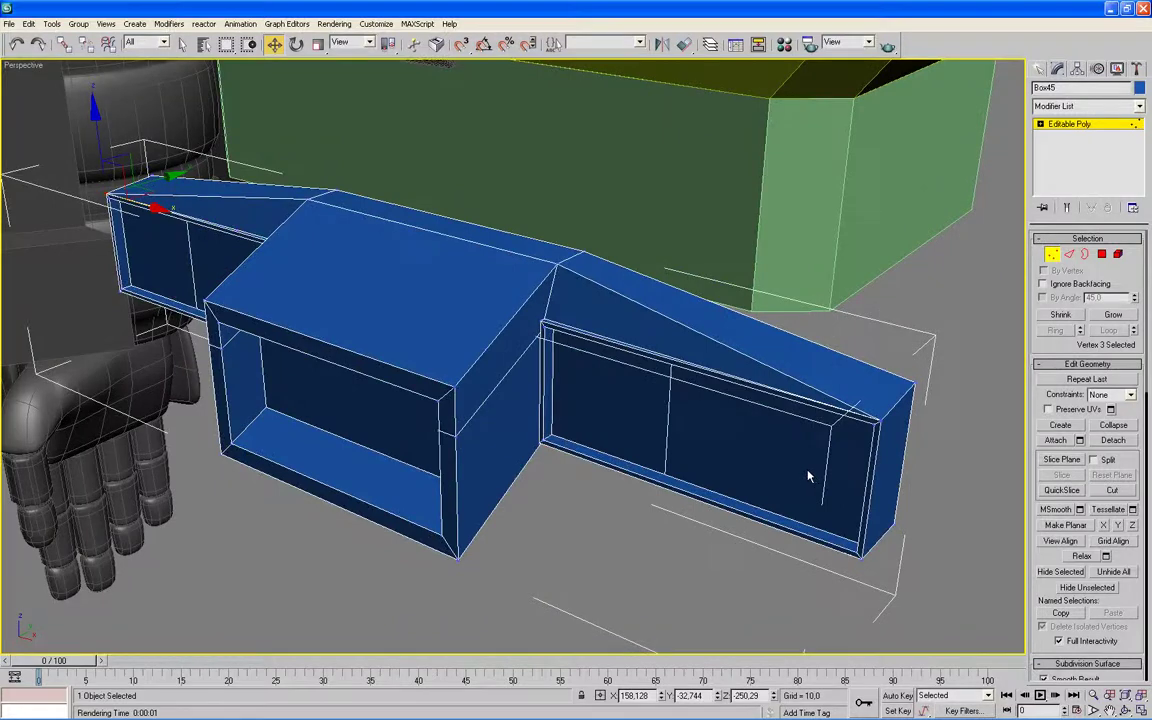
Step: Turn on Target Weld and weld the right panel's new edge bottom vertex onto its corner
{"action": "scroll", "coordinate": [810, 476], "scroll_direction": "up", "scroll_amount": 3}
{"action": "scroll", "coordinate": [789, 465], "scroll_direction": "up", "scroll_amount": 2}
{"action": "middle_click_drag", "start_coordinate": [810, 459], "coordinate": [712, 443]}
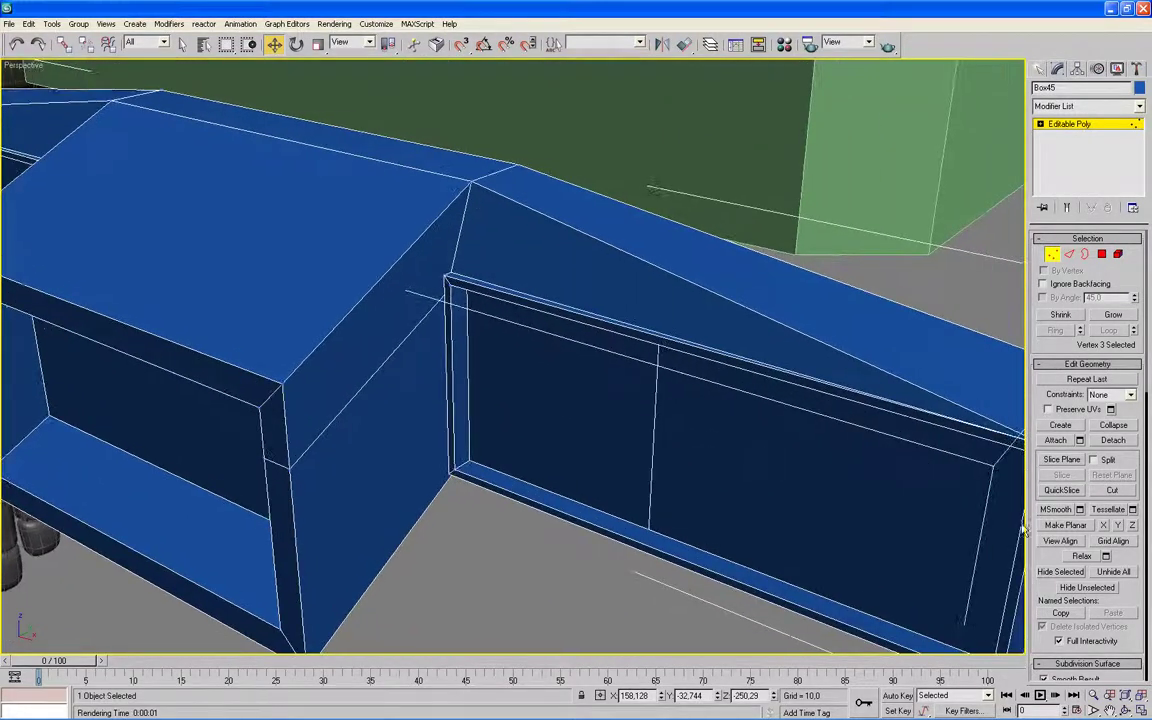
{"action": "scroll", "coordinate": [1037, 552], "scroll_direction": "down", "scroll_amount": 3}
{"action": "scroll", "coordinate": [1060, 520], "scroll_direction": "down", "scroll_amount": 3}
{"action": "scroll", "coordinate": [1100, 470], "scroll_direction": "down", "scroll_amount": 2}
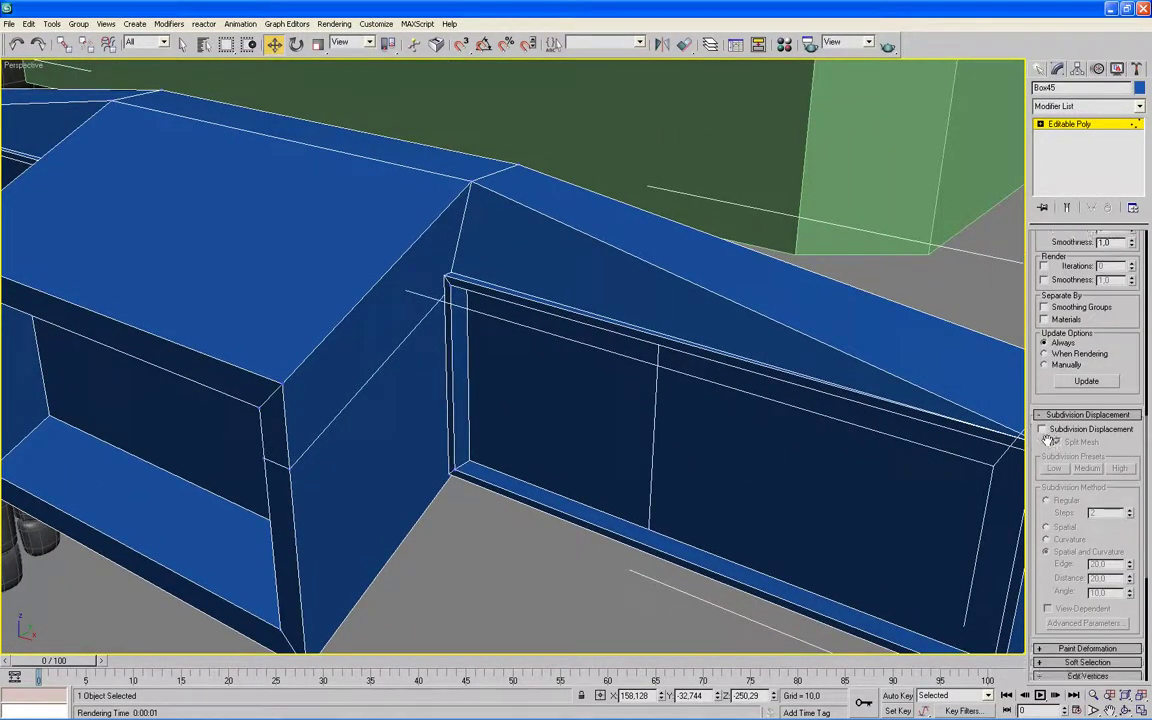
{"action": "scroll", "coordinate": [1123, 453], "scroll_direction": "down", "scroll_amount": 3}
{"action": "left_click", "coordinate": [1120, 445]}
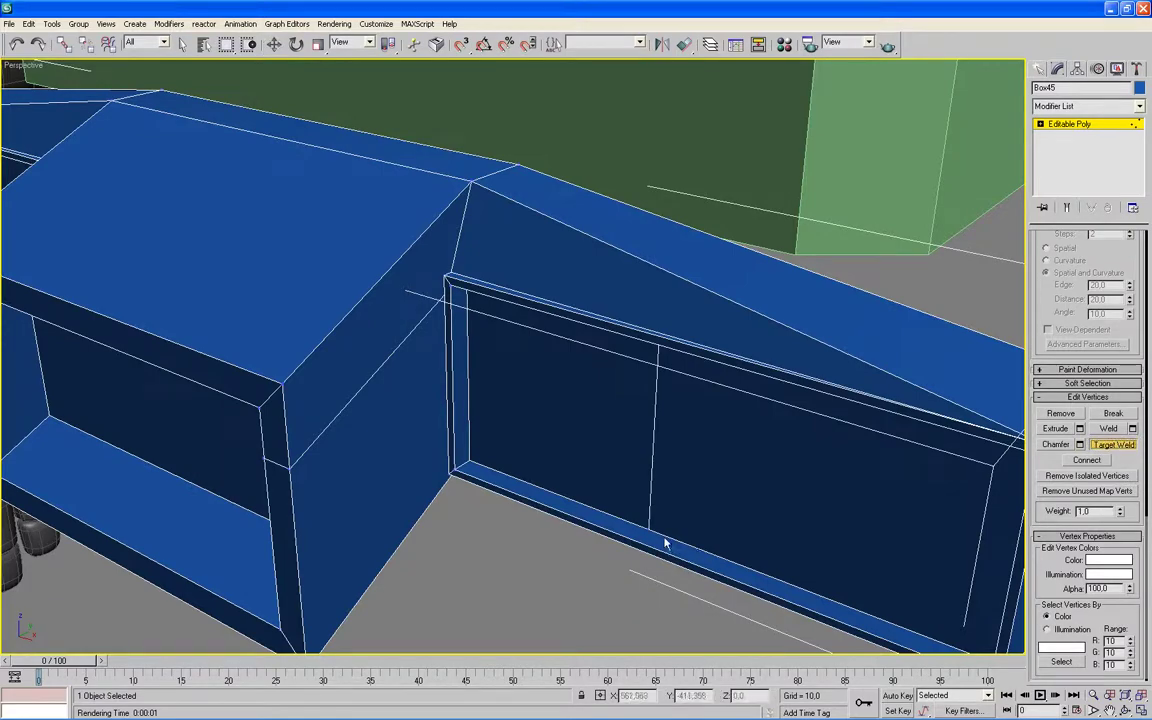
{"action": "left_click", "coordinate": [470, 461]}
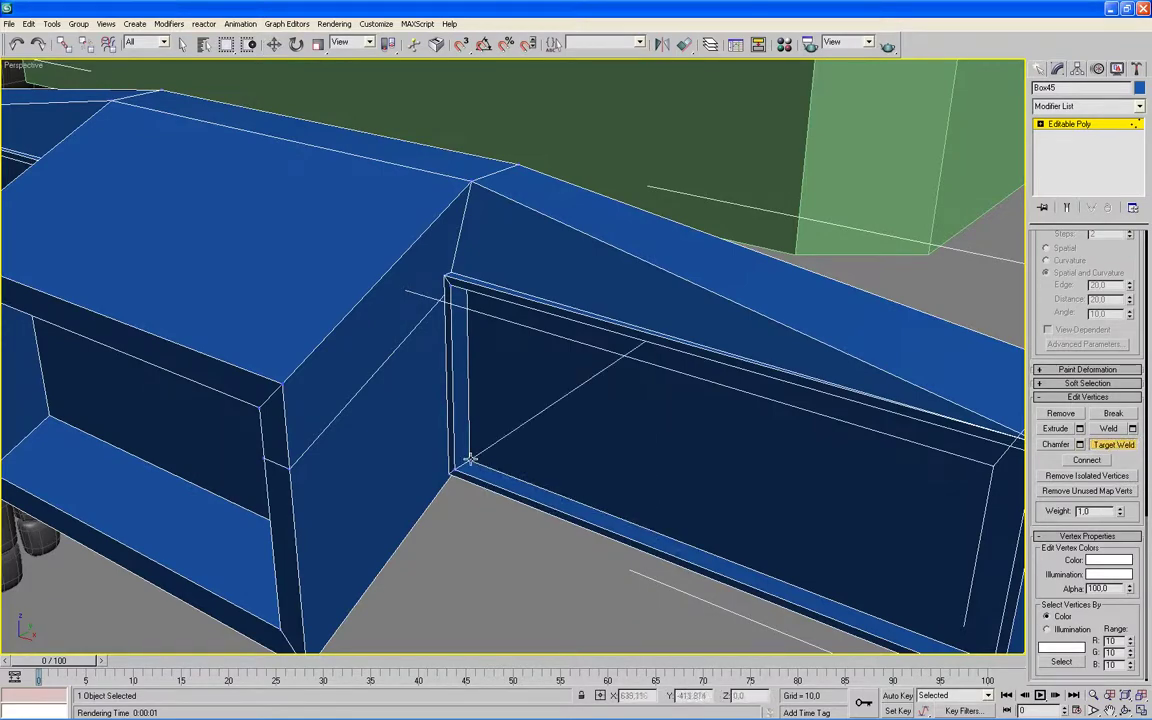
Step: Weld the left panel's new edge bottom vertex onto its corner and turn Target Weld off
{"action": "mouse_move", "coordinate": [295, 475]}
{"action": "middle_mouse_down", "text": "alt"}
{"action": "mouse_move", "coordinate": [451, 459]}
{"action": "mouse_move", "coordinate": [450, 406]}
{"action": "mouse_move", "coordinate": [337, 586]}
{"action": "middle_mouse_up", "text": "alt"}
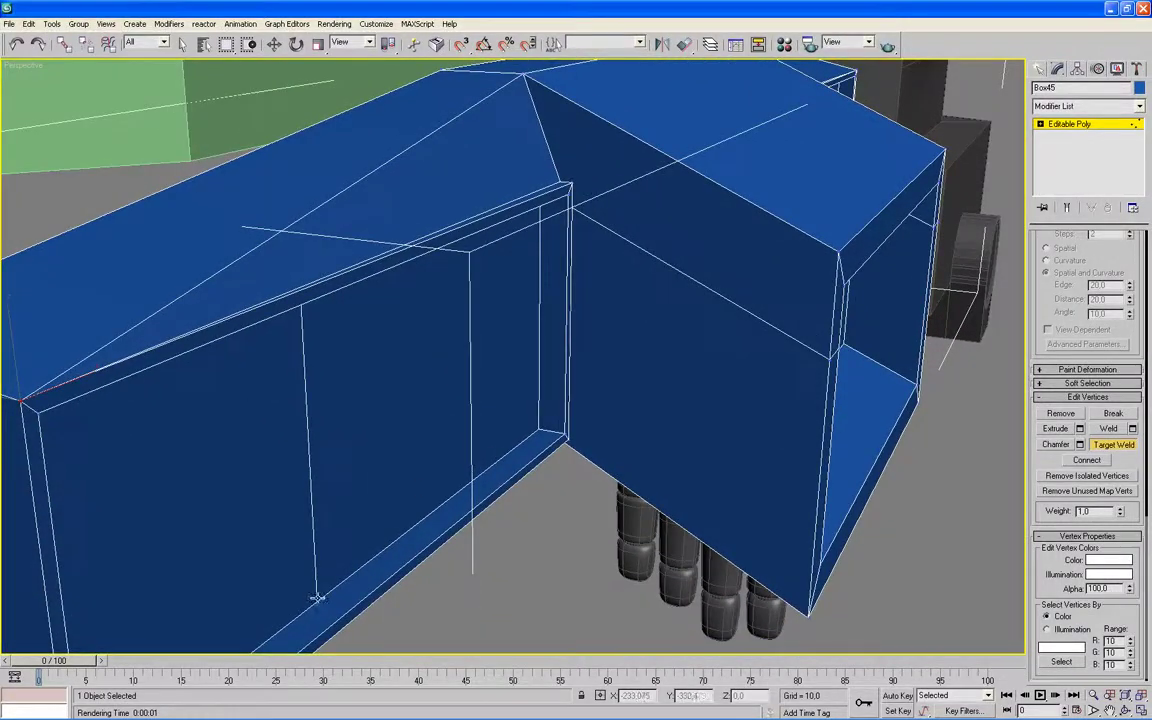
{"action": "left_click", "coordinate": [538, 432]}
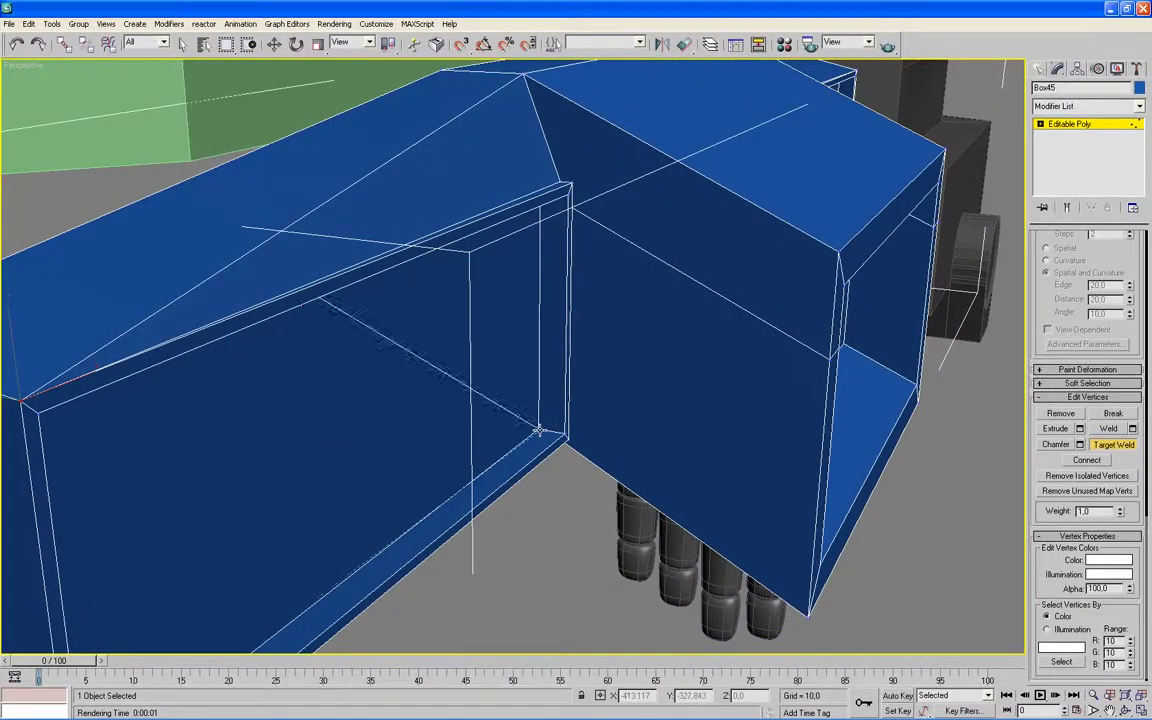
{"action": "middle_click_drag", "start_coordinate": [785, 428], "coordinate": [760, 428], "text": "alt"}
{"action": "left_click", "coordinate": [1104, 447]}
{"action": "middle_click_drag", "start_coordinate": [855, 442], "coordinate": [790, 450], "text": "alt"}
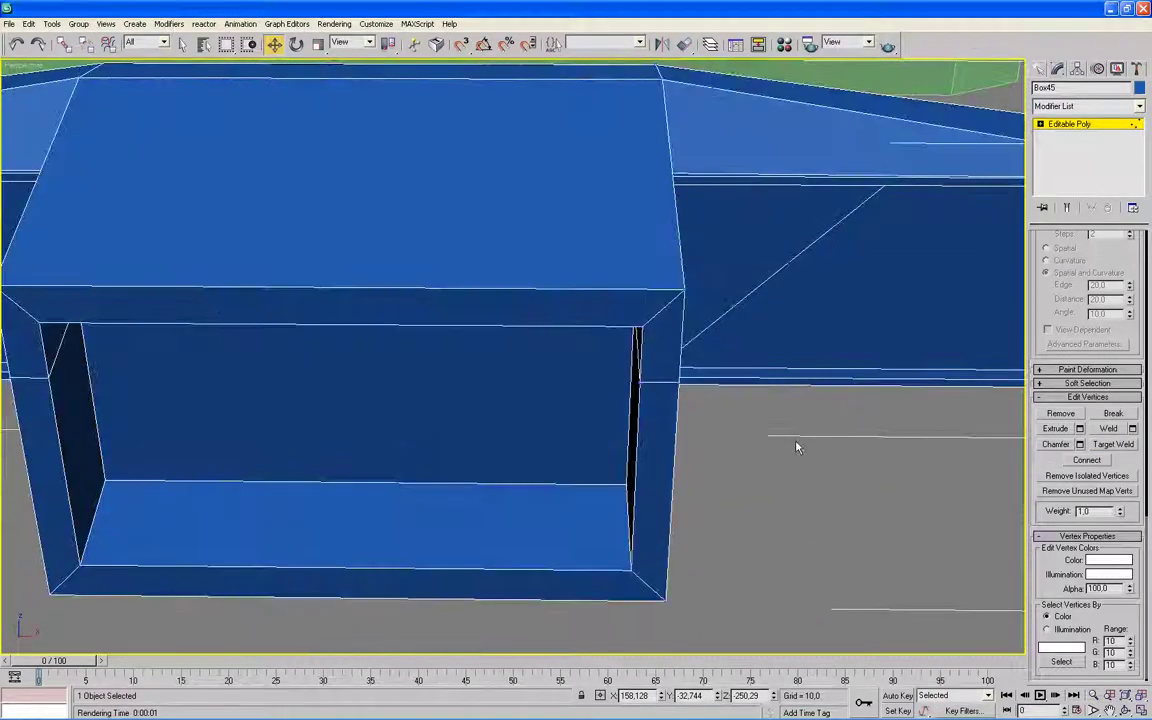
{"action": "scroll", "coordinate": [1042, 558], "scroll_direction": "up", "scroll_amount": 5}
Step: At Polygon level, select the triangular faces in both the right and left recesses
{"action": "scroll", "coordinate": [1066, 424], "scroll_direction": "up", "scroll_amount": 5}
{"action": "key", "text": "1"}
{"action": "key", "text": "4"}
{"action": "left_click", "coordinate": [770, 227]}
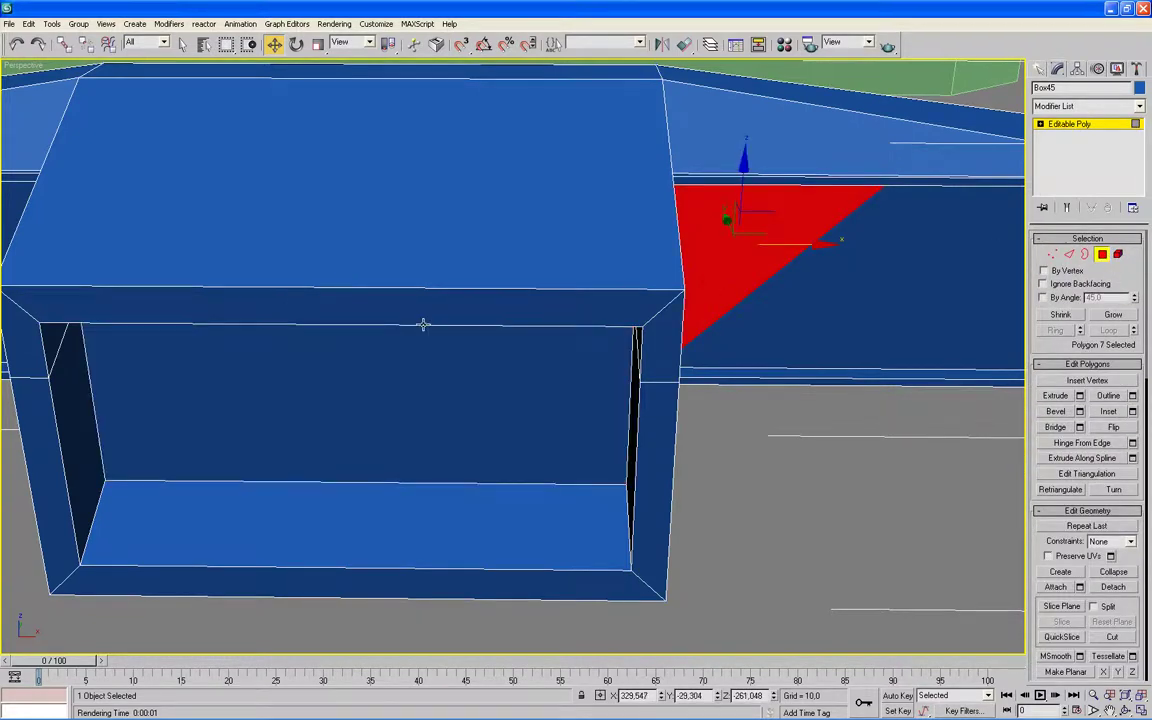
{"action": "left_click", "coordinate": [15, 203], "text": "ctrl"}
Step: Orbit and pan the views to frame the selected triangles and centre the block
{"action": "scroll", "coordinate": [141, 200], "scroll_direction": "down", "scroll_amount": 3}
{"action": "mouse_move", "coordinate": [527, 392]}
{"action": "middle_mouse_down", "text": "alt"}
{"action": "mouse_move", "coordinate": [576, 436]}
{"action": "mouse_move", "coordinate": [548, 411]}
{"action": "mouse_move", "coordinate": [558, 393]}
{"action": "middle_mouse_up", "text": "alt"}
{"action": "scroll", "coordinate": [532, 465], "scroll_direction": "up", "scroll_amount": 2}
{"action": "scroll", "coordinate": [604, 470], "scroll_direction": "up", "scroll_amount": 3}
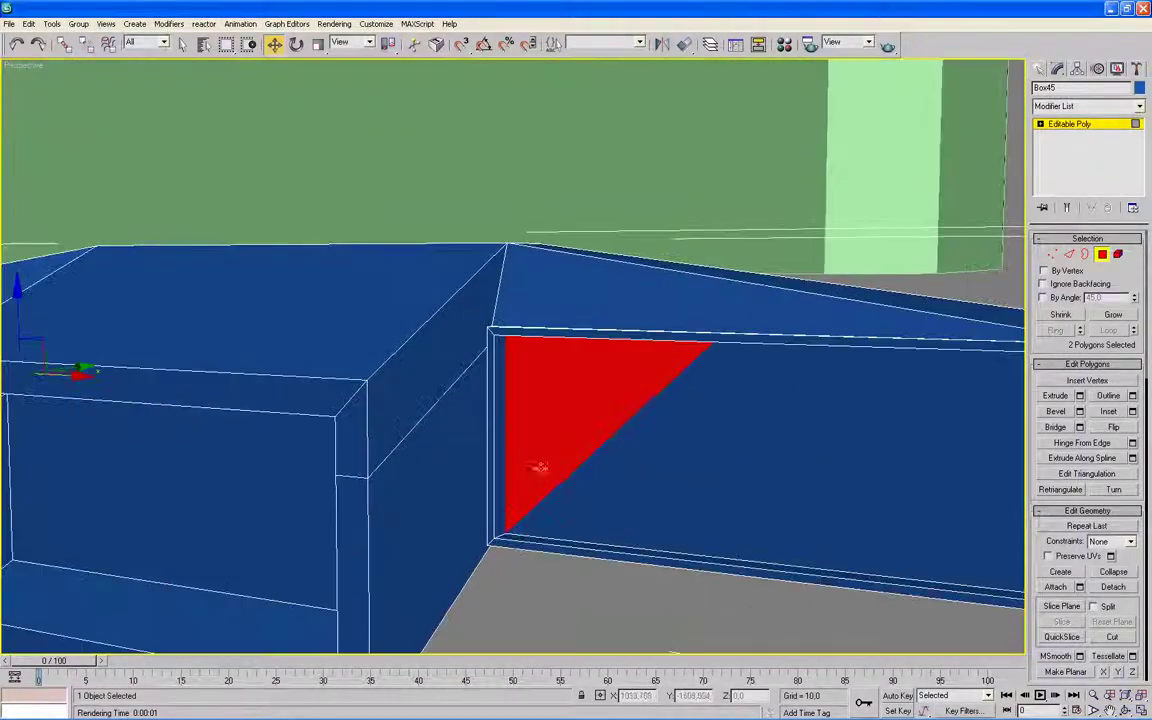
{"action": "middle_click_drag", "start_coordinate": [604, 470], "coordinate": [661, 463], "text": "alt"}
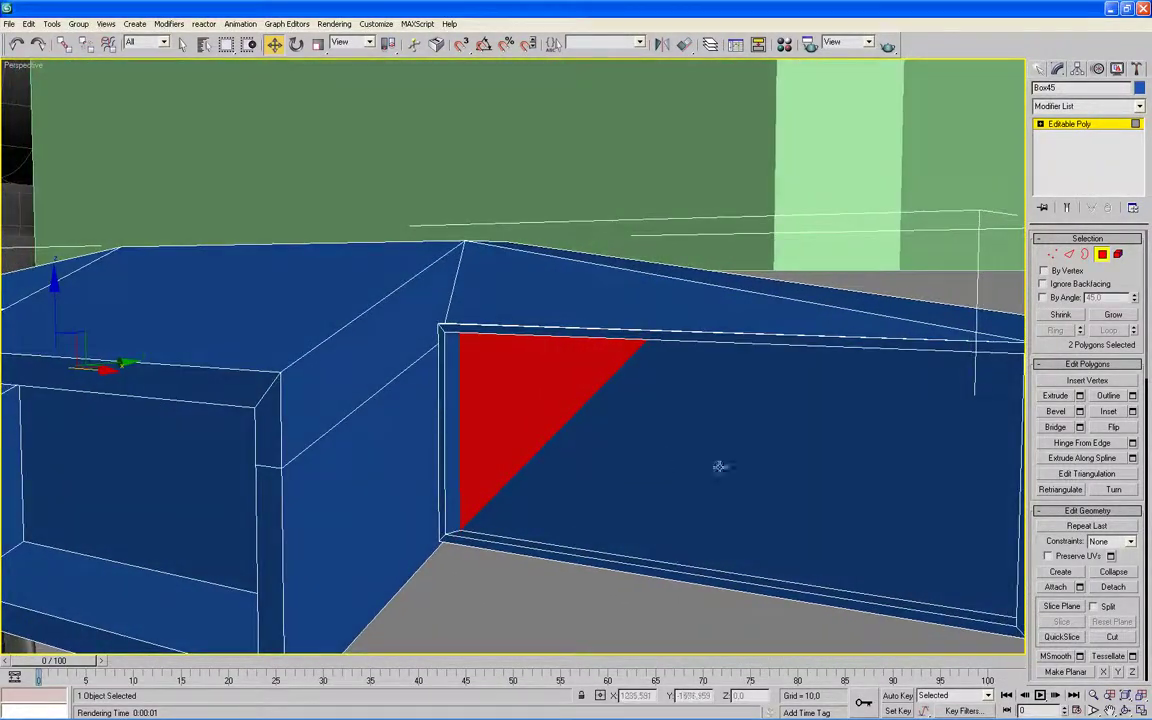
{"action": "key", "text": "alt+w"}
{"action": "scroll", "coordinate": [650, 458], "scroll_direction": "up", "scroll_amount": 2}
{"action": "scroll", "coordinate": [633, 440], "scroll_direction": "up", "scroll_amount": 2}
{"action": "middle_click_drag", "start_coordinate": [653, 455], "coordinate": [726, 508]}
{"action": "scroll", "coordinate": [393, 463], "scroll_direction": "up", "scroll_amount": 3}
{"action": "scroll", "coordinate": [393, 463], "scroll_direction": "up", "scroll_amount": 2}
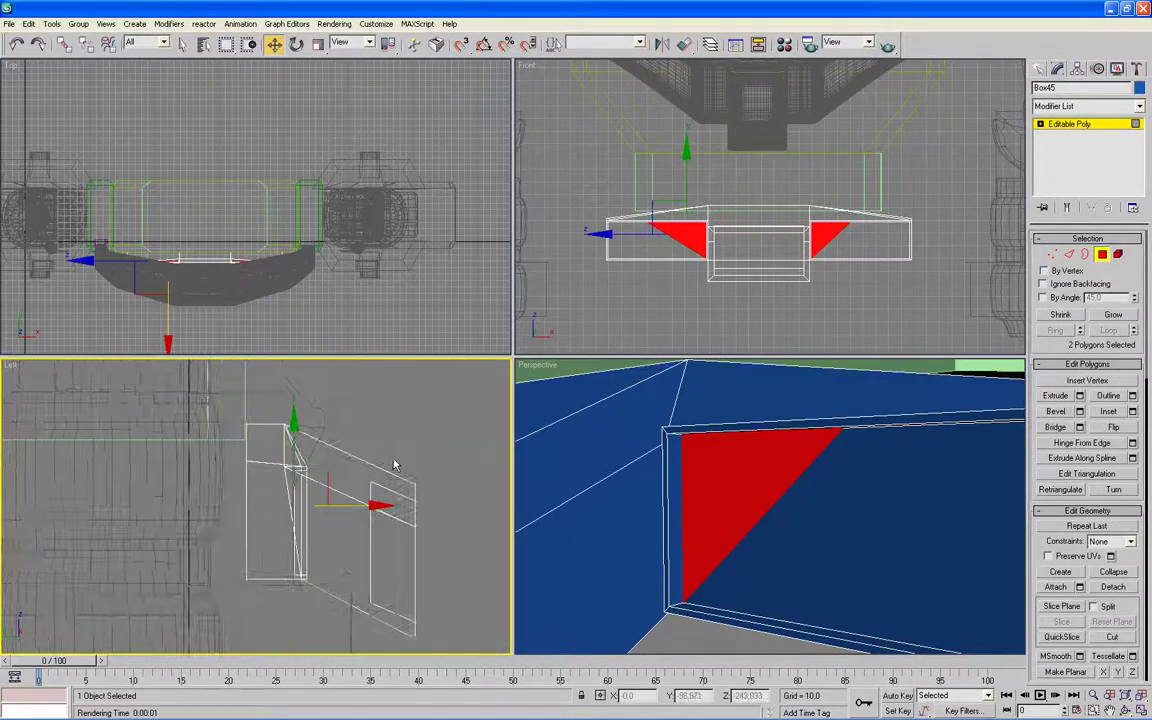
{"action": "scroll", "coordinate": [398, 467], "scroll_direction": "up", "scroll_amount": 2}
{"action": "middle_click_drag", "start_coordinate": [372, 280], "coordinate": [475, 292]}
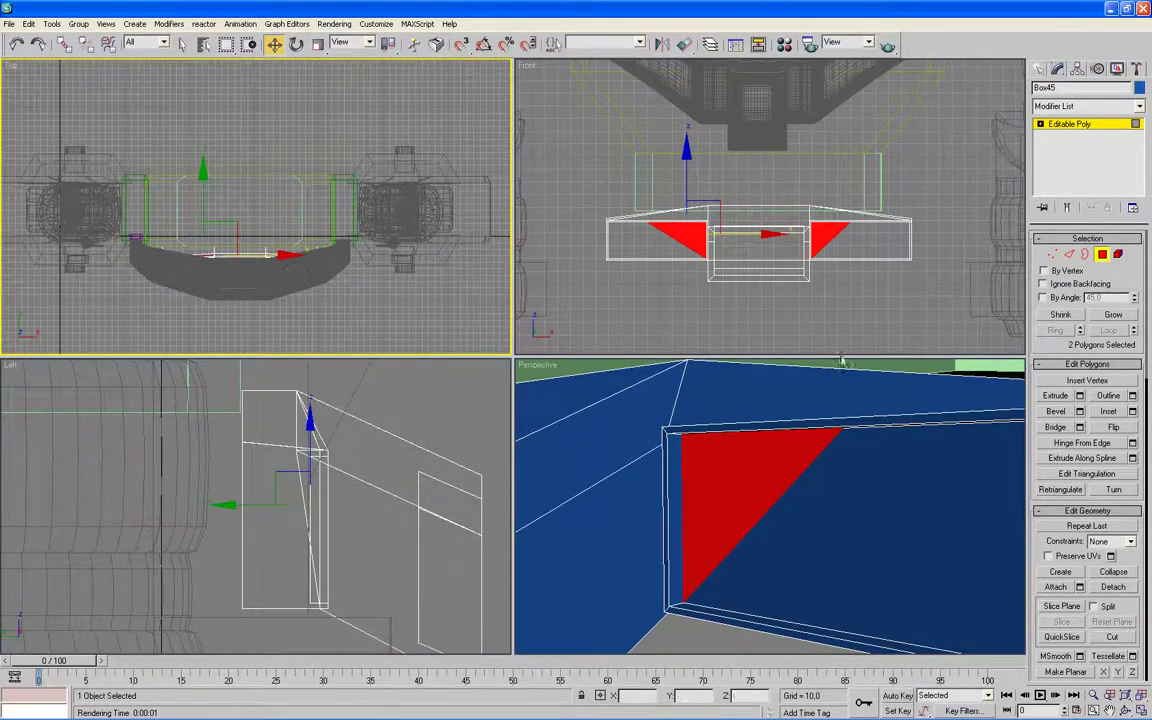
Step: Bevel the two triangular faces with a height of 1.4 and apply
{"action": "left_click", "coordinate": [1079, 411]}
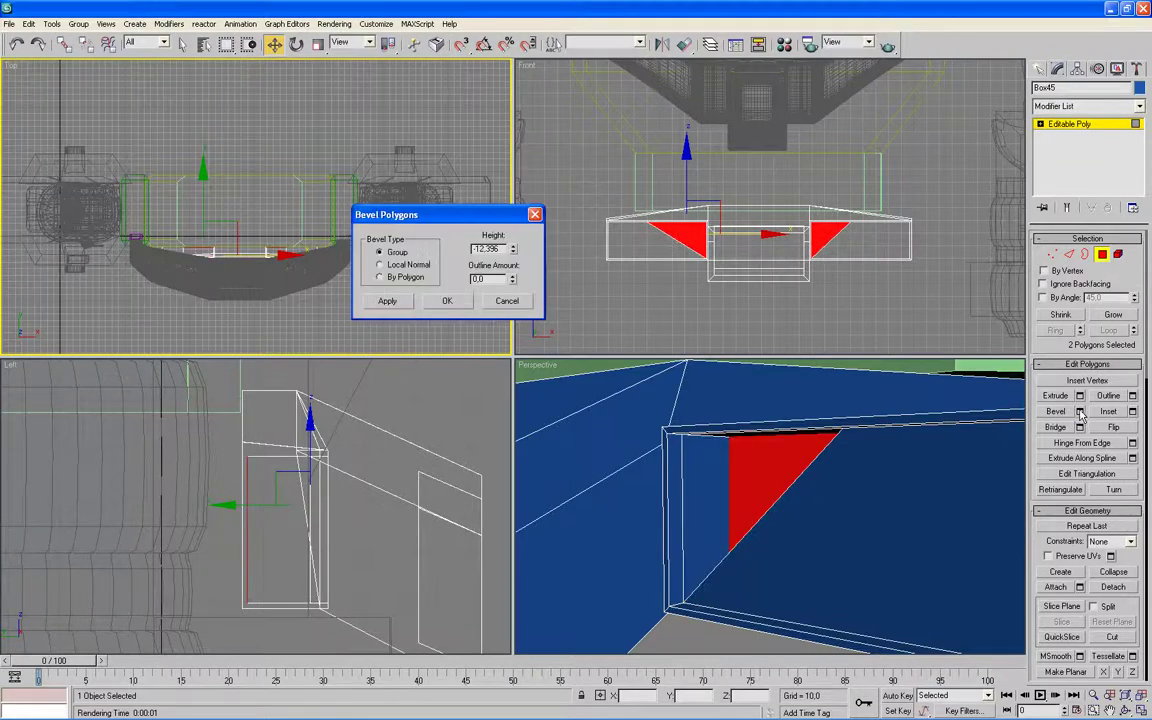
{"action": "left_click_drag", "start_coordinate": [513, 249], "coordinate": [509, 169]}
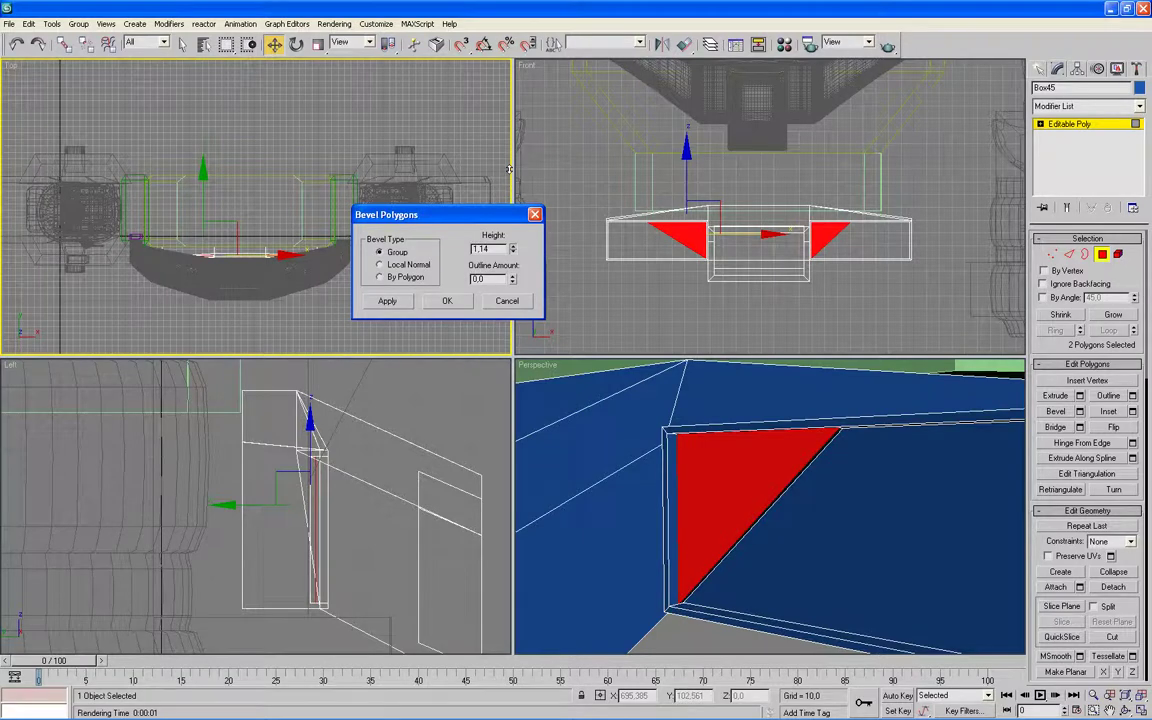
{"action": "left_click_drag", "start_coordinate": [509, 161], "coordinate": [509, 153]}
{"action": "left_click", "coordinate": [398, 301]}
Step: Add a second bevel with height 0 and outline -0.98, and apply
{"action": "right_click", "coordinate": [512, 248]}
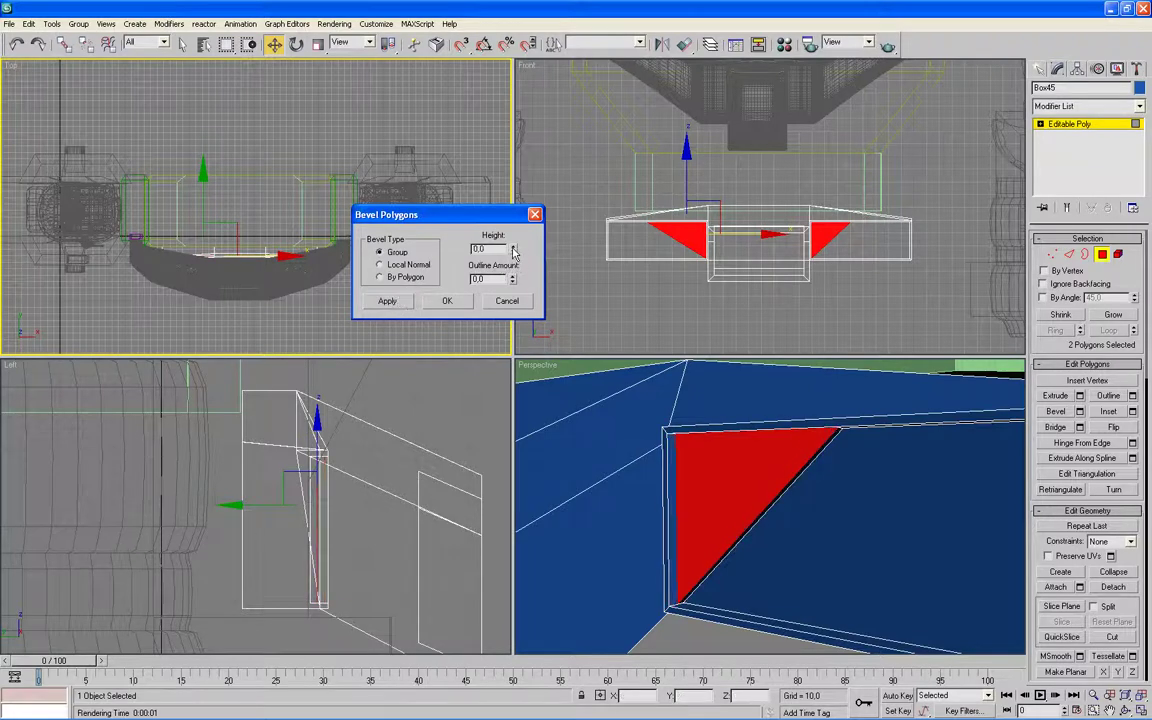
{"action": "left_click_drag", "start_coordinate": [509, 286], "coordinate": [510, 334]}
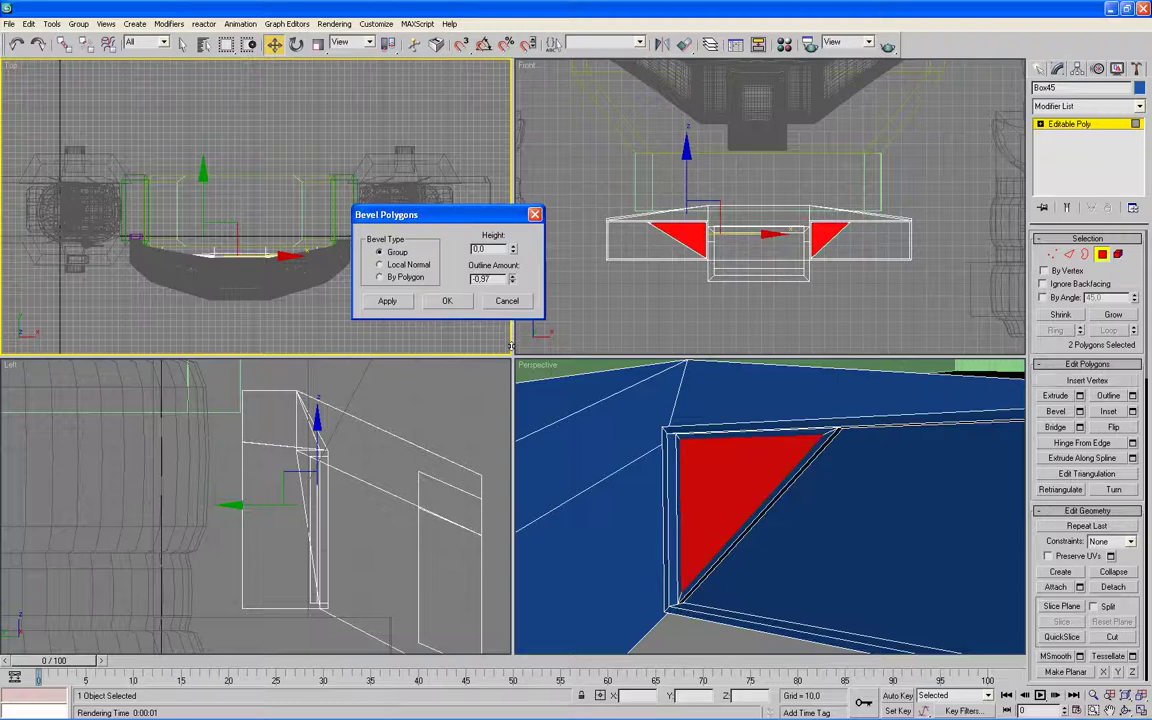
{"action": "left_click_drag", "start_coordinate": [512, 348], "coordinate": [512, 344]}
{"action": "left_click", "coordinate": [389, 302]}
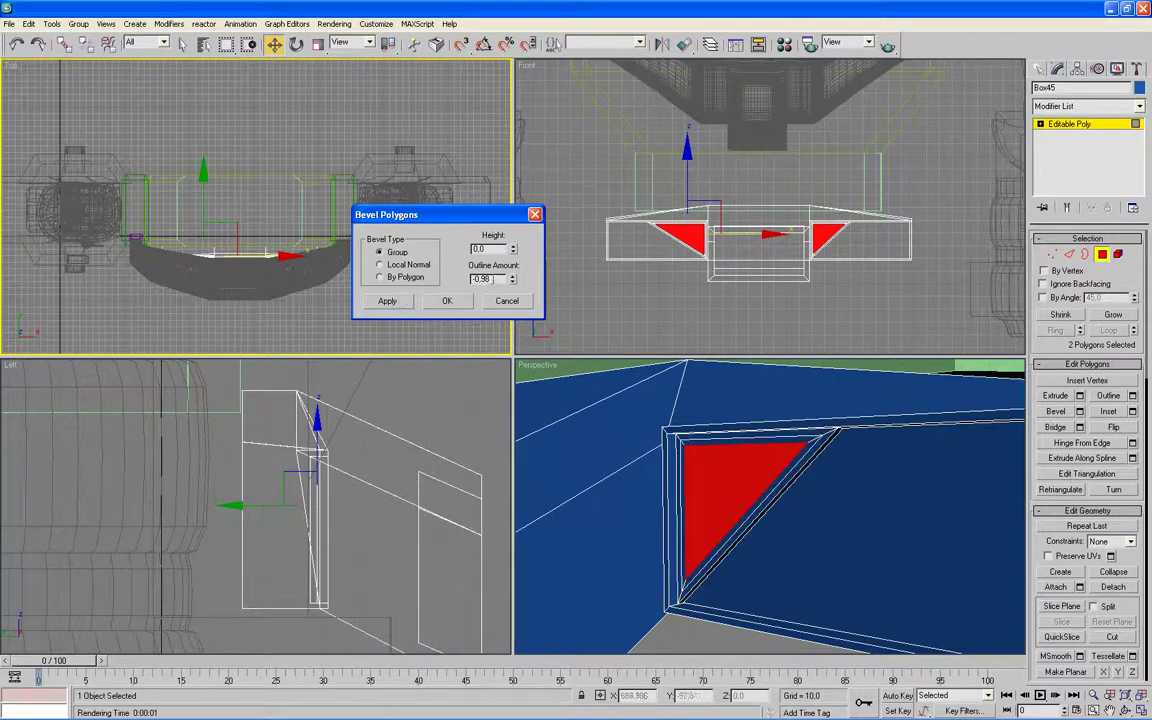
Step: Finish with outline 0 and height -0.58 to sink the triangles into the recesses
{"action": "right_click", "coordinate": [513, 280]}
{"action": "left_click_drag", "start_coordinate": [514, 253], "coordinate": [513, 284]}
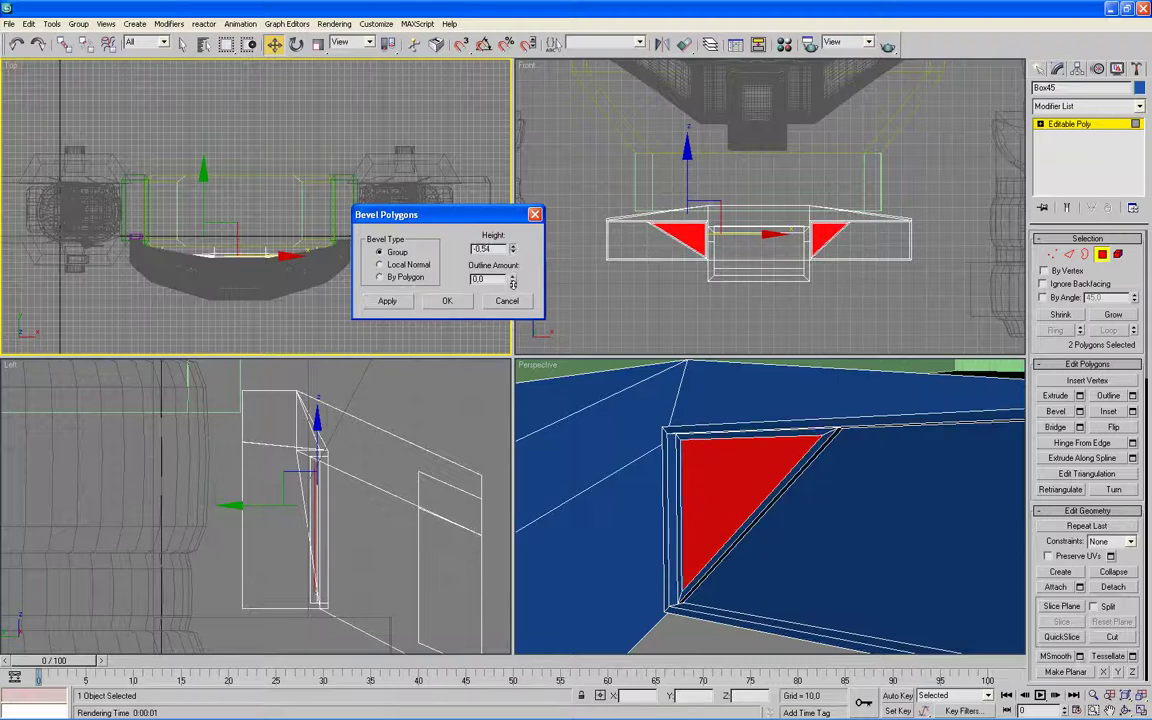
{"action": "left_click", "coordinate": [447, 300]}
{"action": "left_click", "coordinate": [1127, 260]}
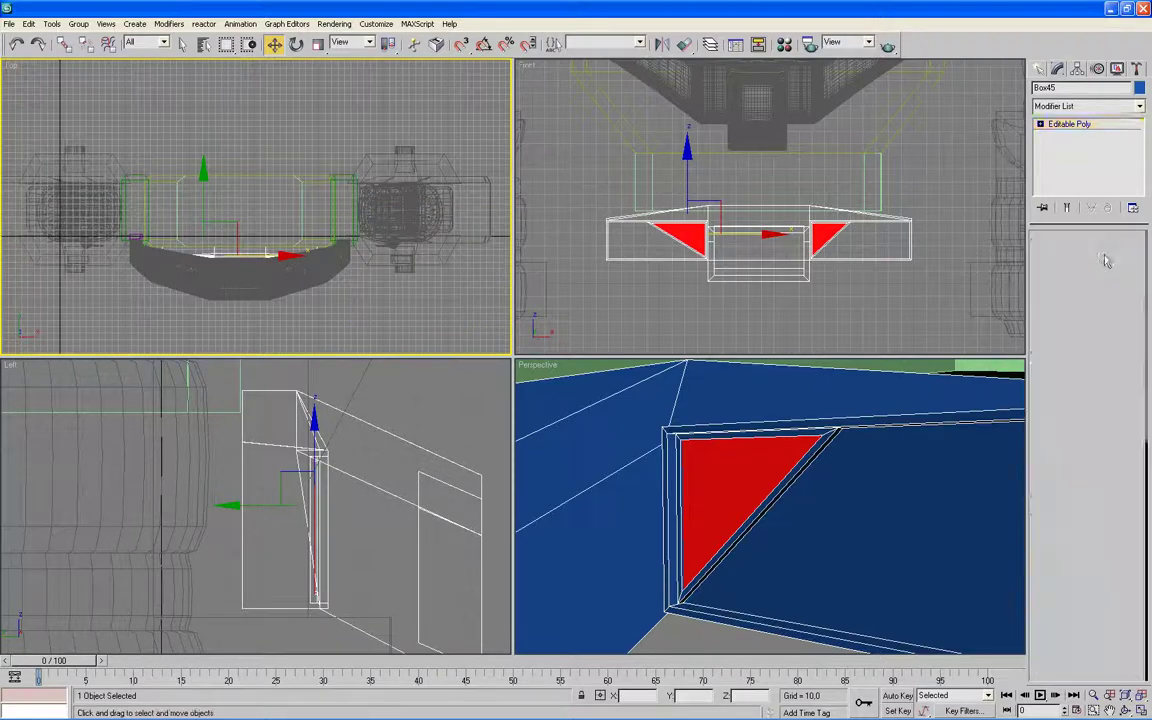
Step: Select the eight outer edges of Box45's protruding centre block in Edge mode
{"action": "left_click", "coordinate": [706, 636]}
{"action": "scroll", "coordinate": [706, 636], "scroll_direction": "down", "scroll_amount": 5}
{"action": "middle_click_drag", "start_coordinate": [707, 630], "coordinate": [742, 564]}
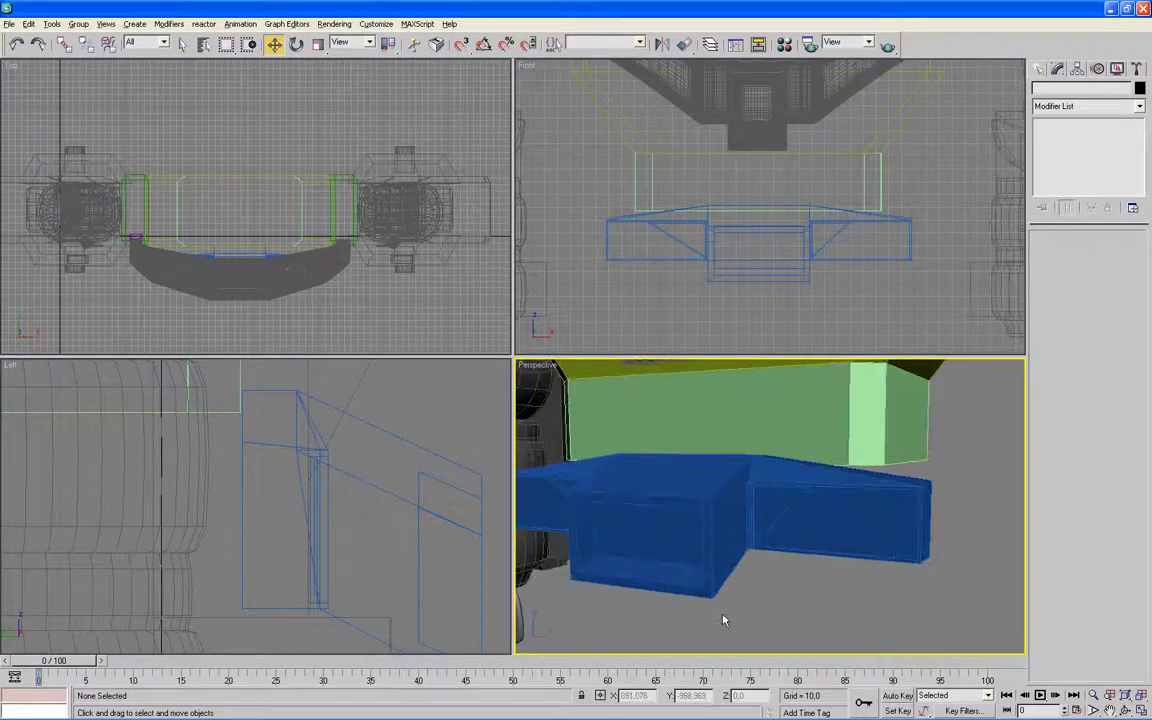
{"action": "left_click", "coordinate": [905, 566]}
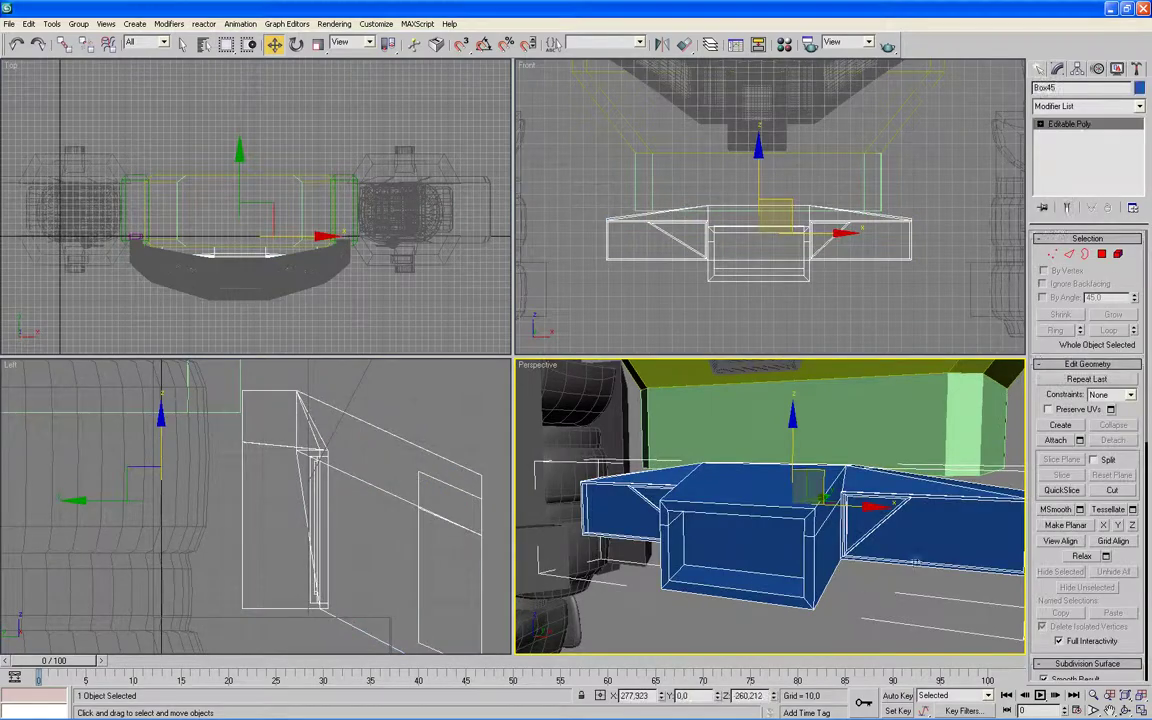
{"action": "middle_click_drag", "start_coordinate": [912, 575], "coordinate": [905, 607], "text": "alt"}
{"action": "scroll", "coordinate": [427, 419], "scroll_direction": "down", "scroll_amount": 2}
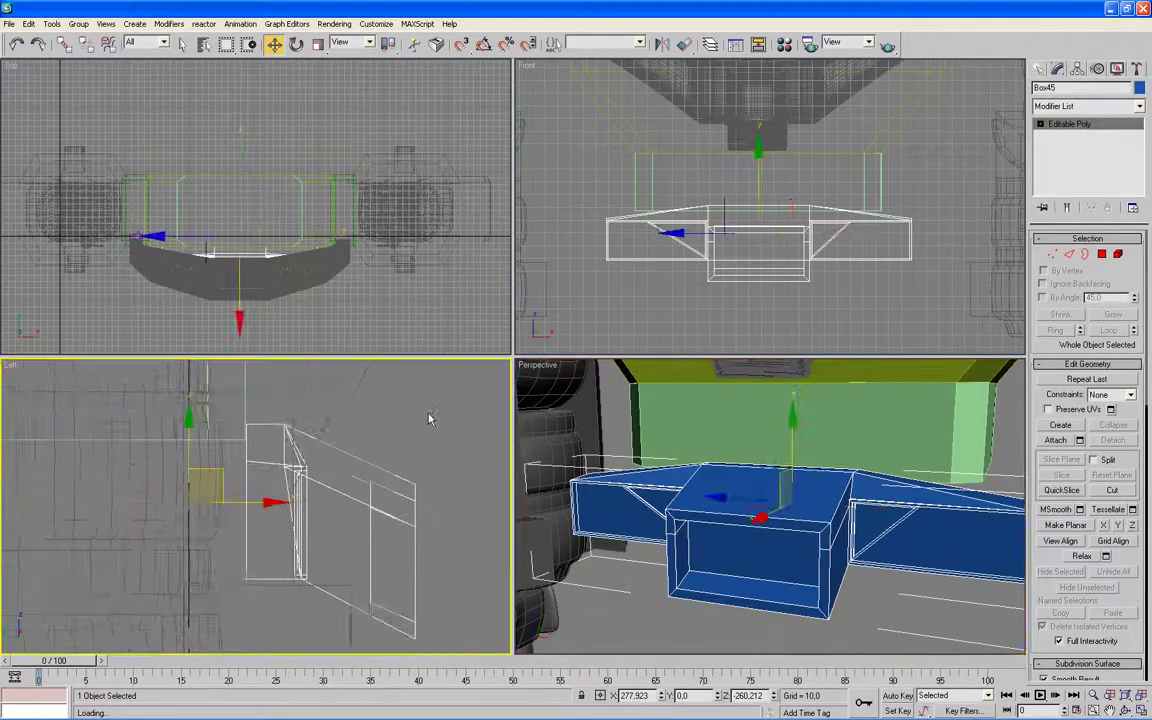
{"action": "left_click", "coordinate": [1069, 254]}
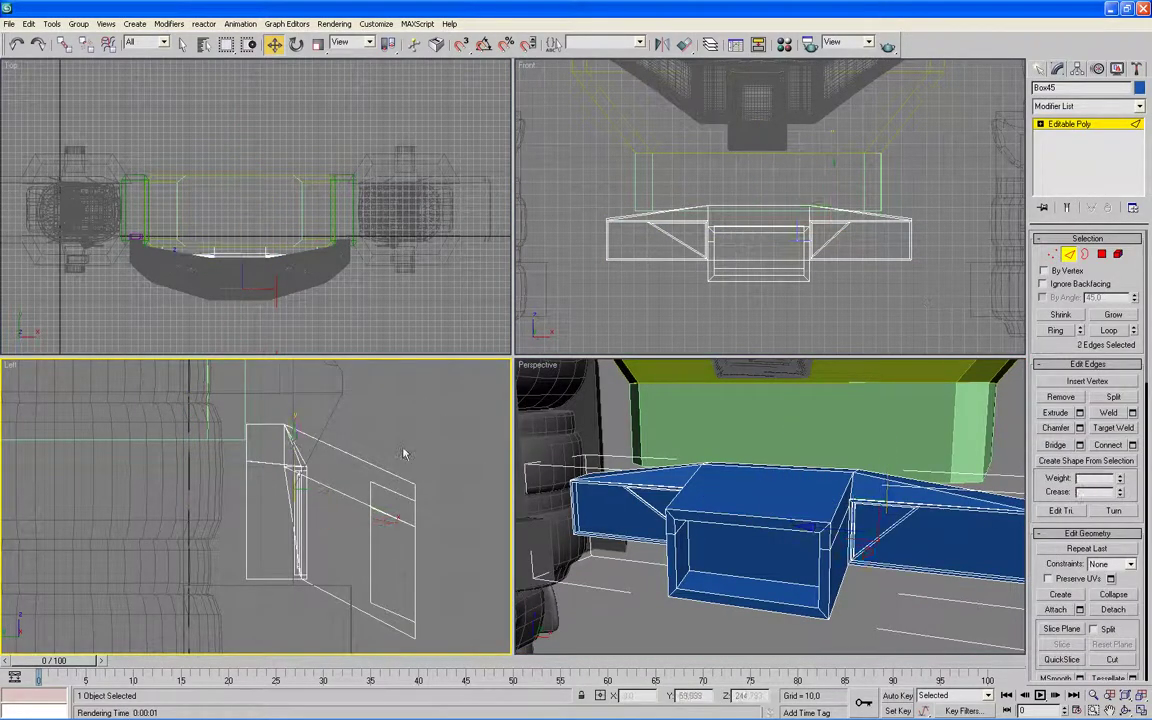
{"action": "left_click_drag", "start_coordinate": [360, 462], "coordinate": [378, 512]}
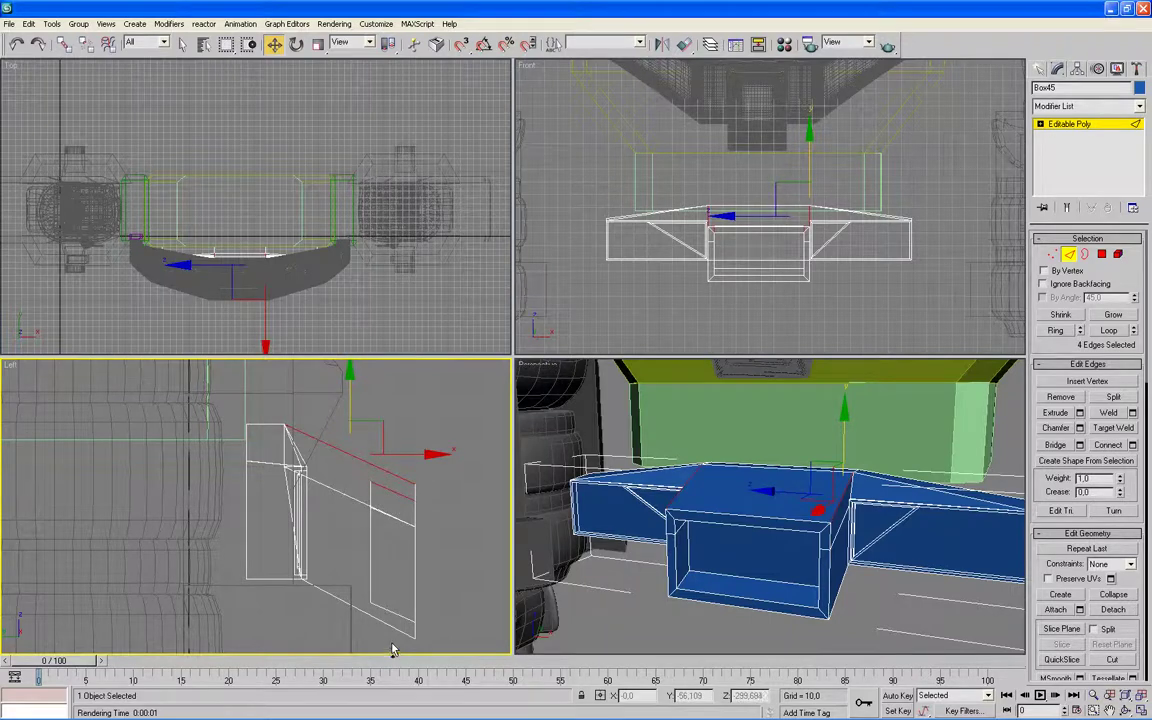
{"action": "left_click", "coordinate": [382, 607], "text": "ctrl"}
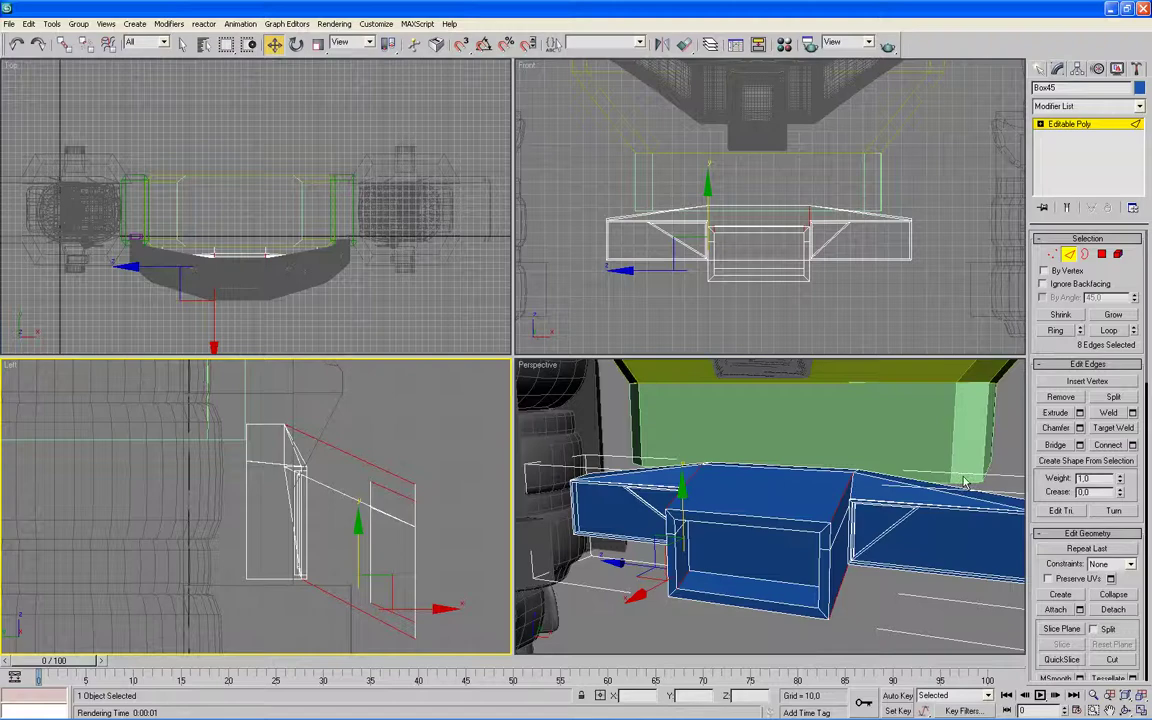
Step: Chamfer the eight selected edges into narrow angled faces in the maximized Perspective view
{"action": "left_click", "coordinate": [1055, 428]}
{"action": "left_click", "coordinate": [890, 400]}
{"action": "key", "text": "alt+w"}
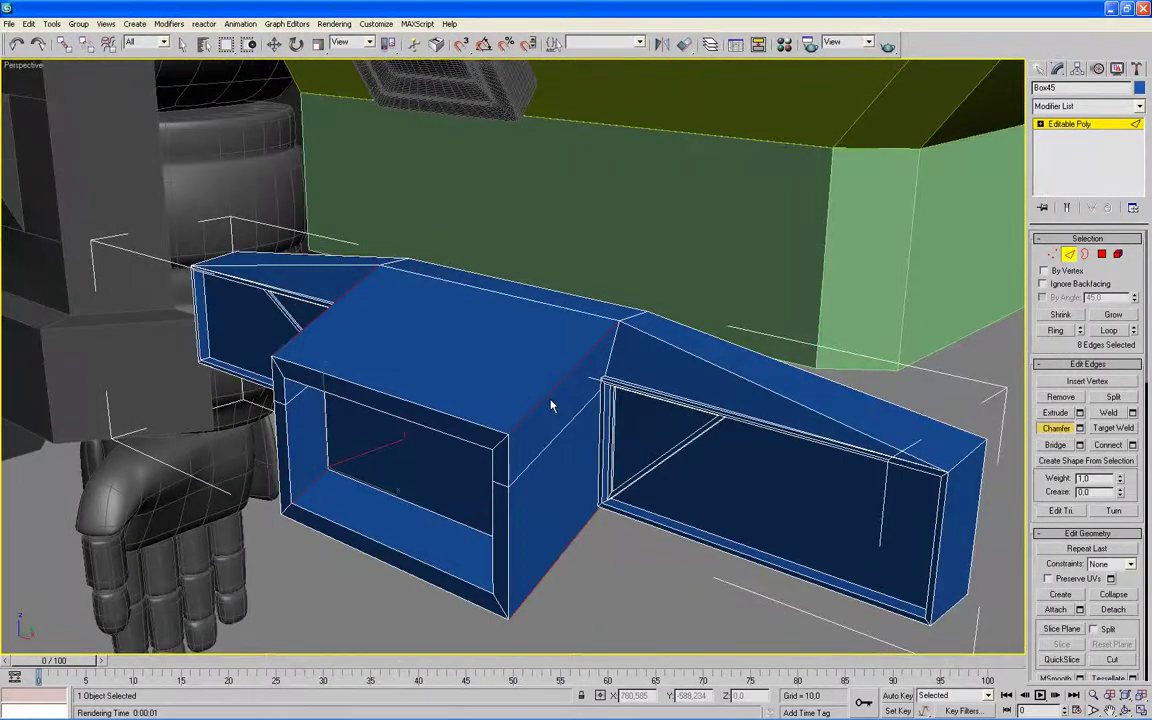
{"action": "scroll", "coordinate": [550, 405], "scroll_direction": "up", "scroll_amount": 3}
{"action": "scroll", "coordinate": [571, 406], "scroll_direction": "up", "scroll_amount": 3}
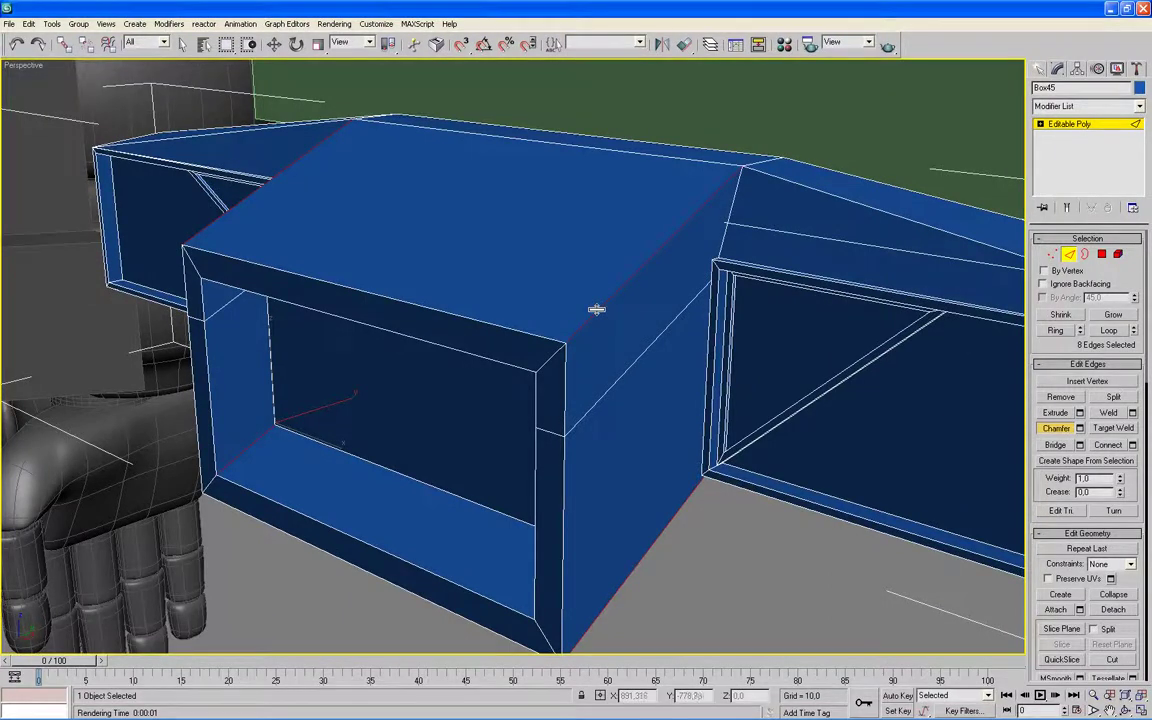
{"action": "left_click_drag", "start_coordinate": [596, 310], "coordinate": [596, 291]}
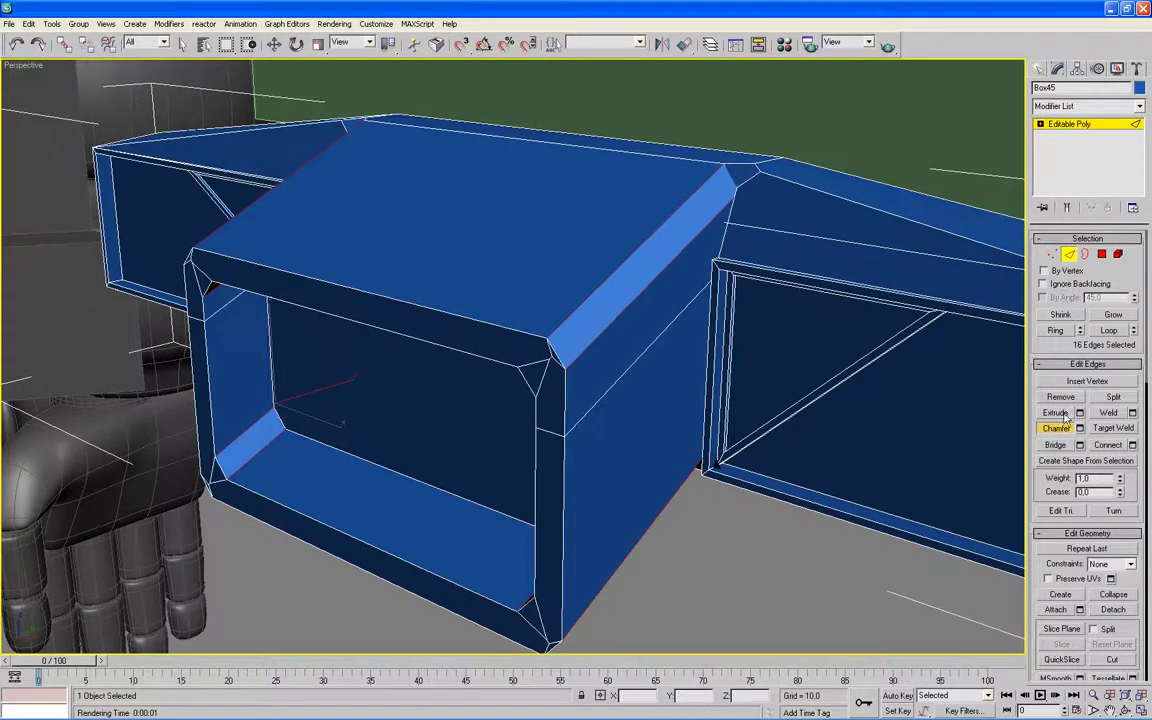
{"action": "key", "text": "w"}
{"action": "scroll", "coordinate": [866, 427], "scroll_direction": "down", "scroll_amount": 3}
{"action": "scroll", "coordinate": [850, 423], "scroll_direction": "down", "scroll_amount": 3}
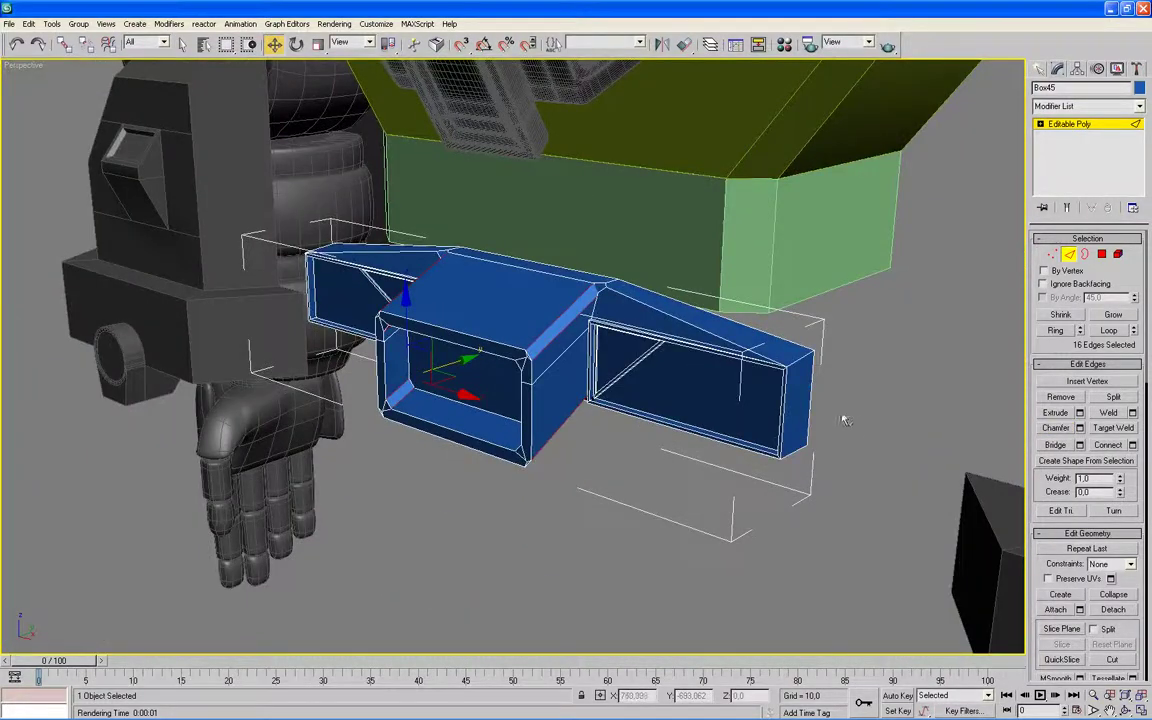
{"action": "key", "text": "ctrl+a"}
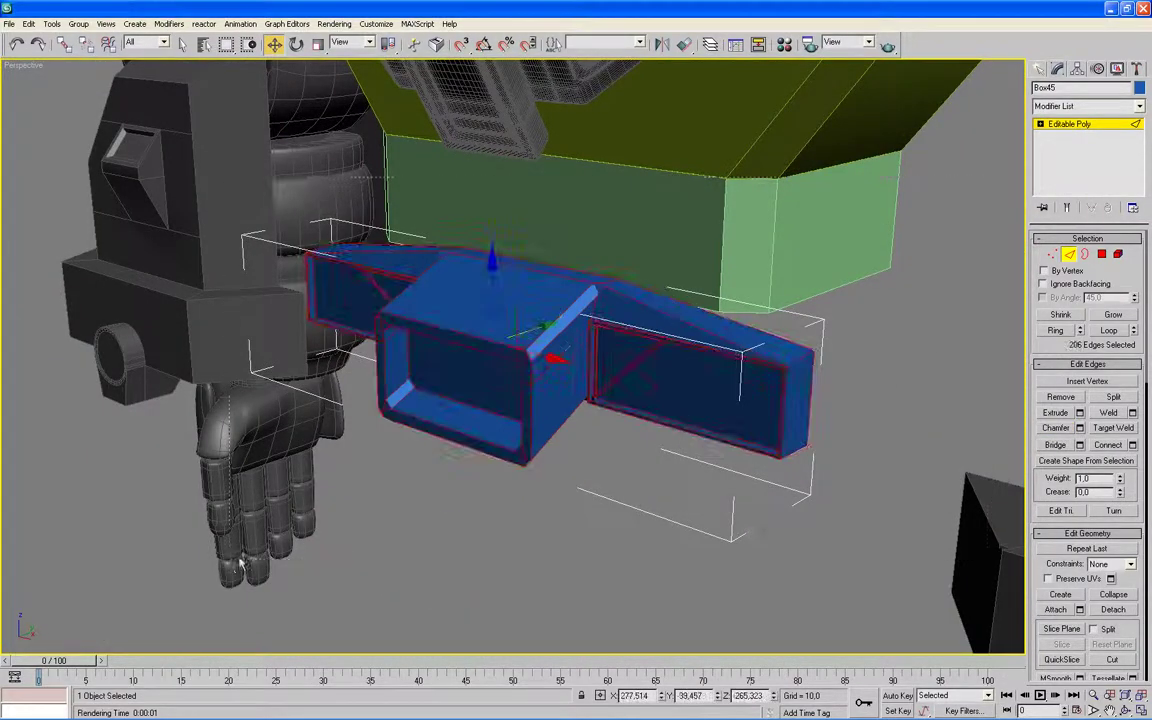
Step: Chamfer every edge of the blue block using the Chamfer settings
{"action": "left_click", "coordinate": [1080, 428]}
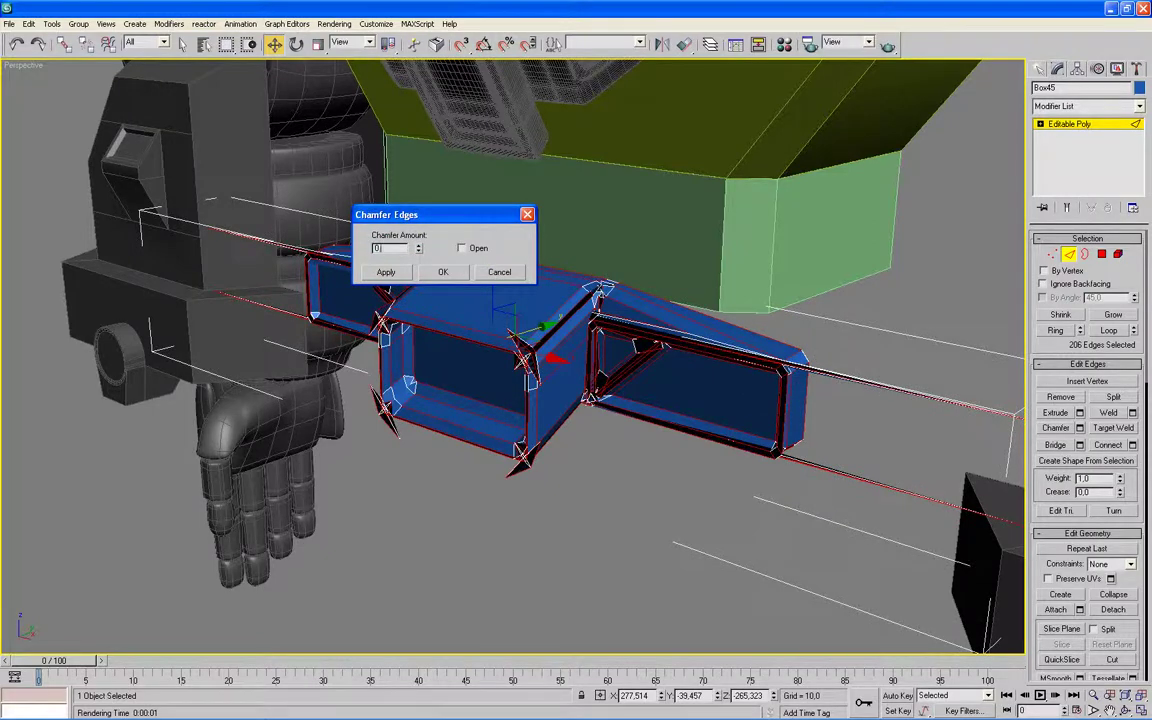
{"action": "left_click", "coordinate": [452, 276]}
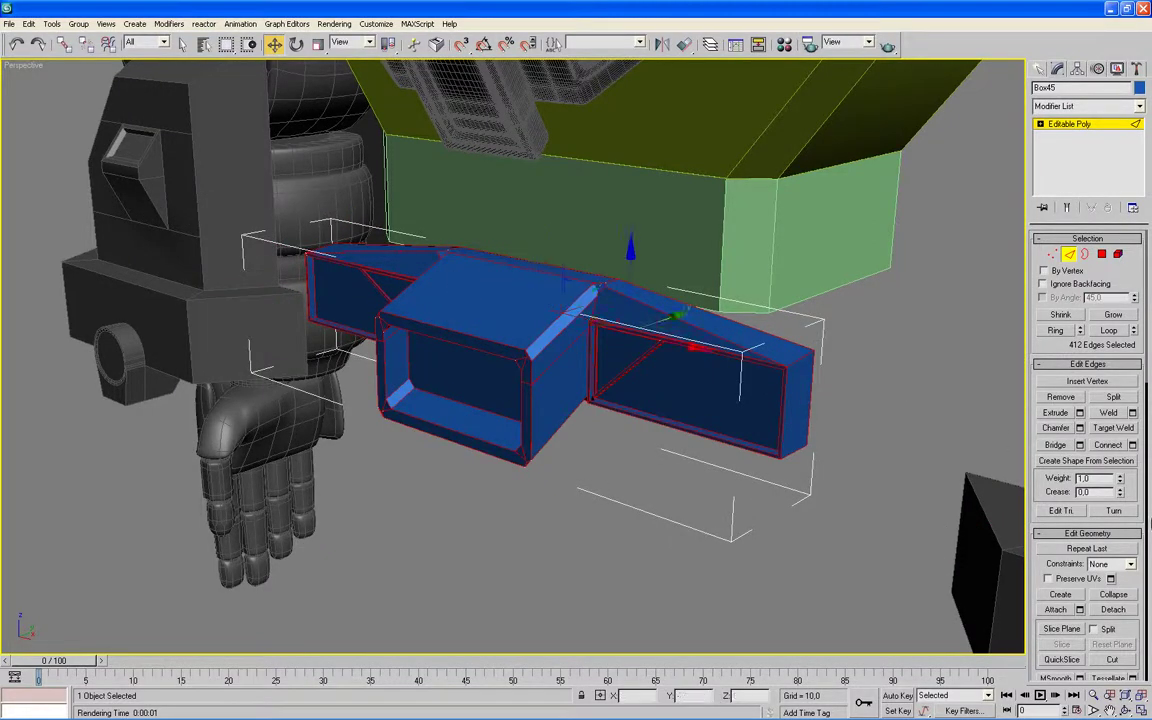
{"action": "left_click_drag", "start_coordinate": [1050, 571], "coordinate": [1057, 336]}
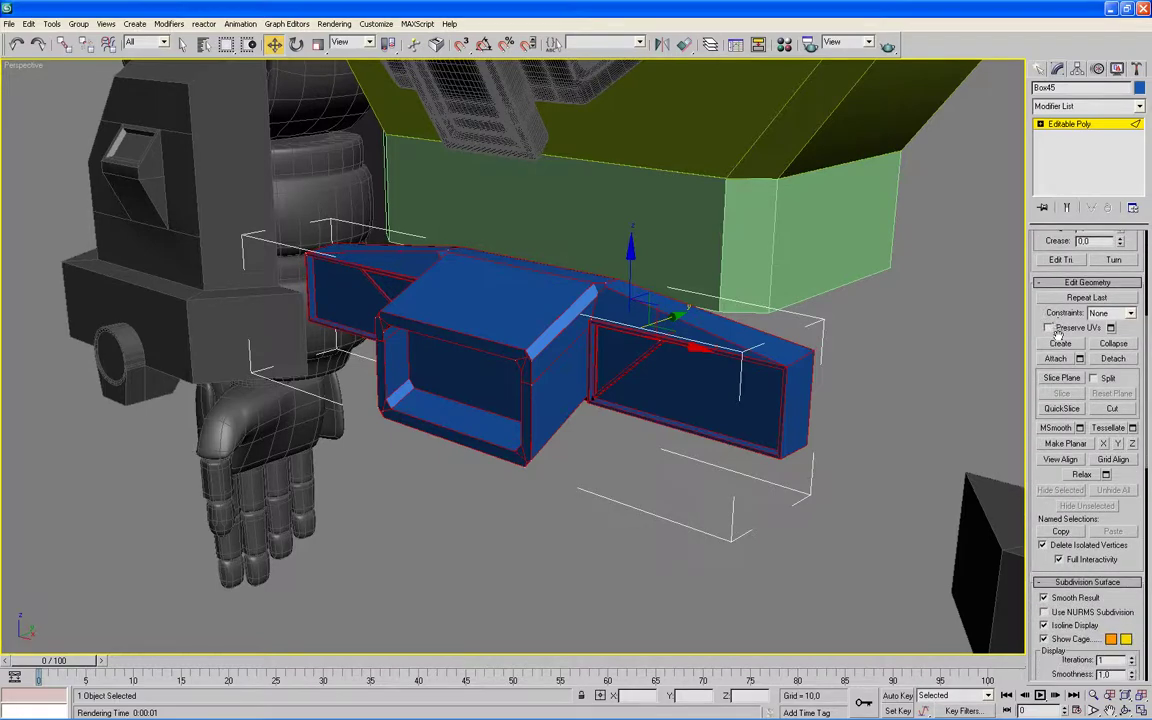
Step: Enable NURMS subdivision with 3 iterations and view the smoothed block without edged faces
{"action": "left_click", "coordinate": [1044, 612]}
{"action": "left_click", "coordinate": [1133, 659]}
{"action": "left_click", "coordinate": [1133, 659]}
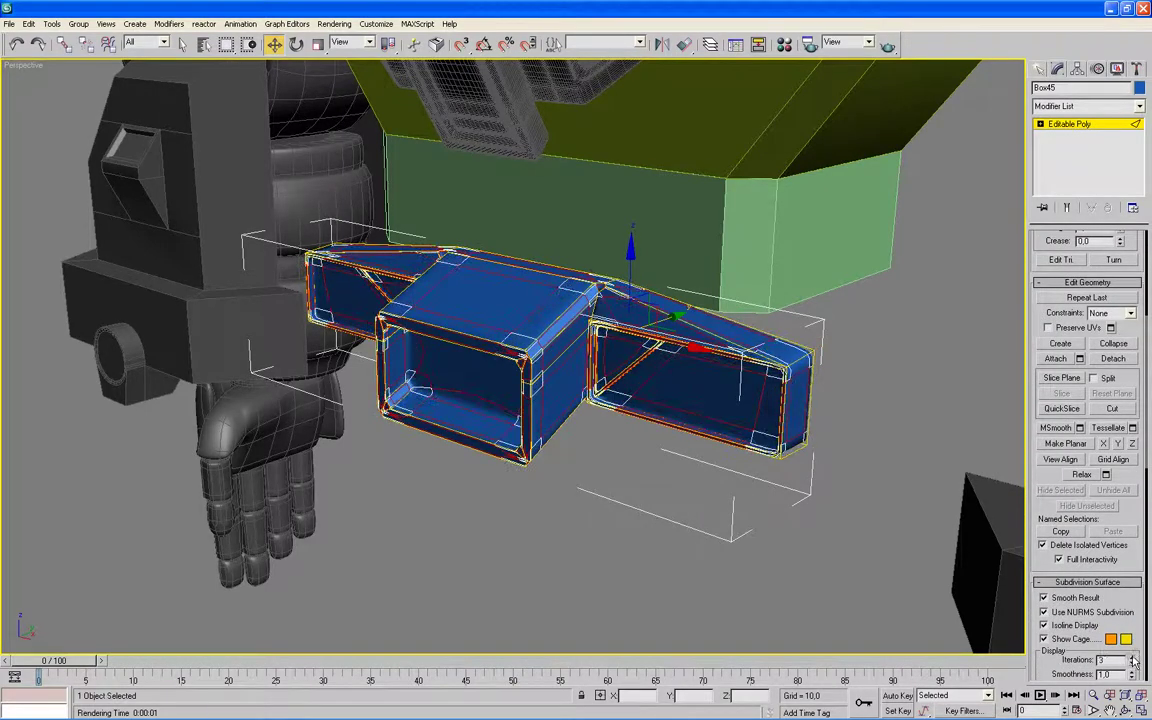
{"action": "left_click", "coordinate": [787, 578]}
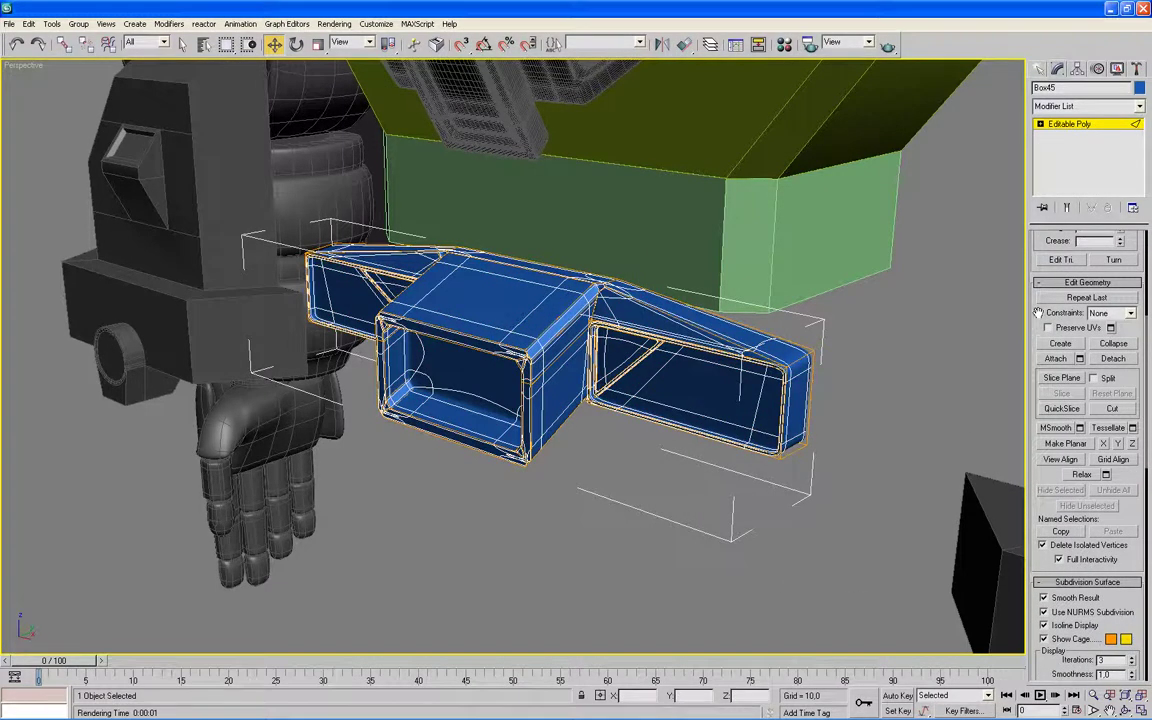
{"action": "left_click", "coordinate": [910, 369]}
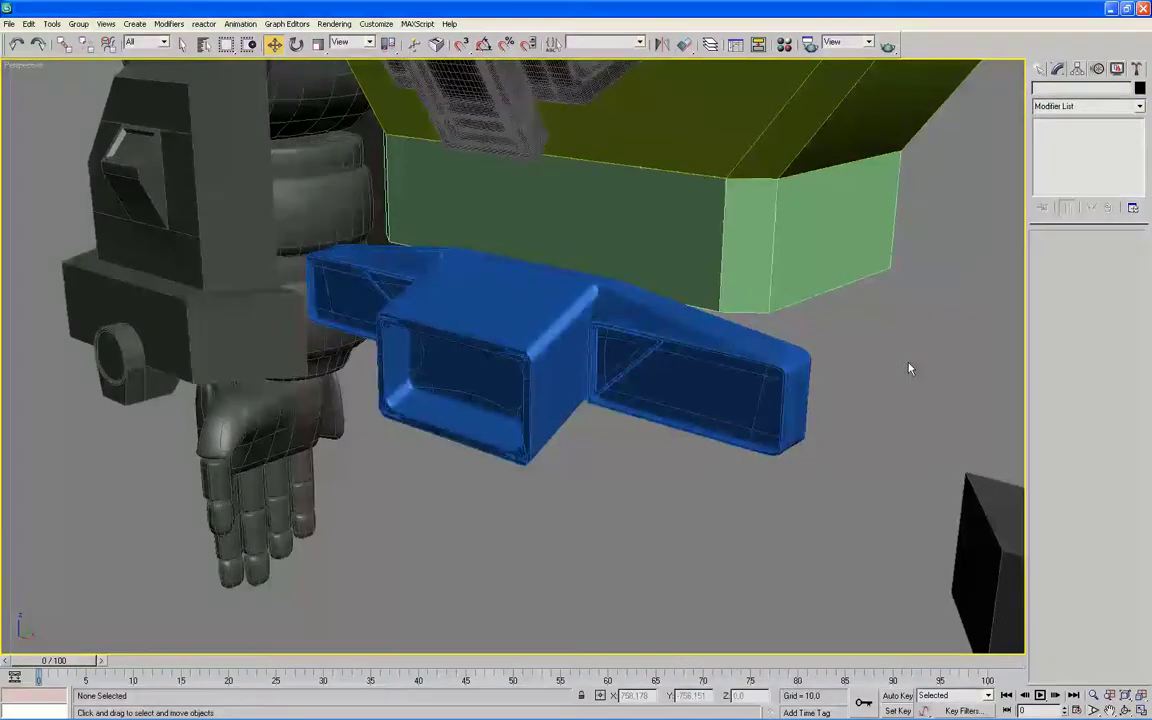
{"action": "key", "text": "F4"}
Step: Move Box45 up along Y in the Front view so it sits closer under the pelvis
{"action": "mouse_move", "coordinate": [910, 369]}
{"action": "middle_mouse_down", "text": "alt"}
{"action": "mouse_move", "coordinate": [972, 329]}
{"action": "mouse_move", "coordinate": [1008, 365]}
{"action": "mouse_move", "coordinate": [1015, 398]}
{"action": "mouse_move", "coordinate": [1008, 406]}
{"action": "mouse_move", "coordinate": [972, 386]}
{"action": "mouse_move", "coordinate": [956, 213]}
{"action": "mouse_move", "coordinate": [877, 319]}
{"action": "mouse_move", "coordinate": [1049, 324]}
{"action": "mouse_move", "coordinate": [836, 378]}
{"action": "middle_mouse_up", "text": "alt"}
{"action": "key", "text": "z"}
{"action": "key", "text": "alt+w"}
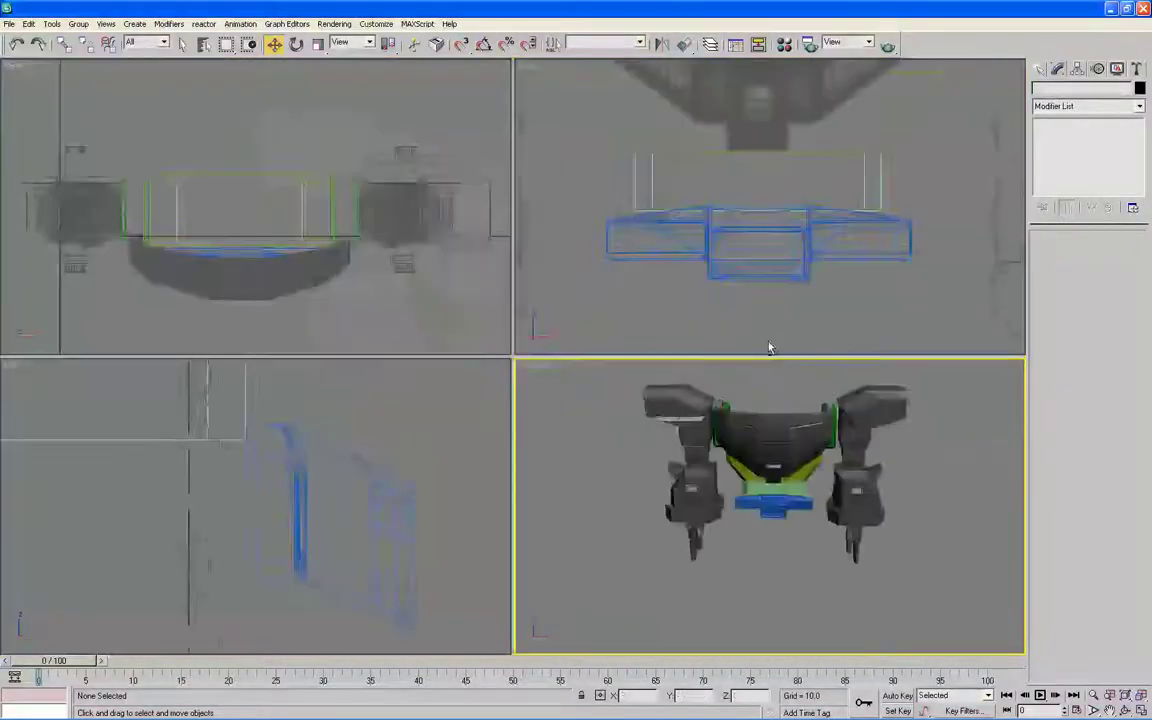
{"action": "scroll", "coordinate": [819, 307], "scroll_direction": "down", "scroll_amount": 1}
{"action": "scroll", "coordinate": [818, 318], "scroll_direction": "down", "scroll_amount": 3}
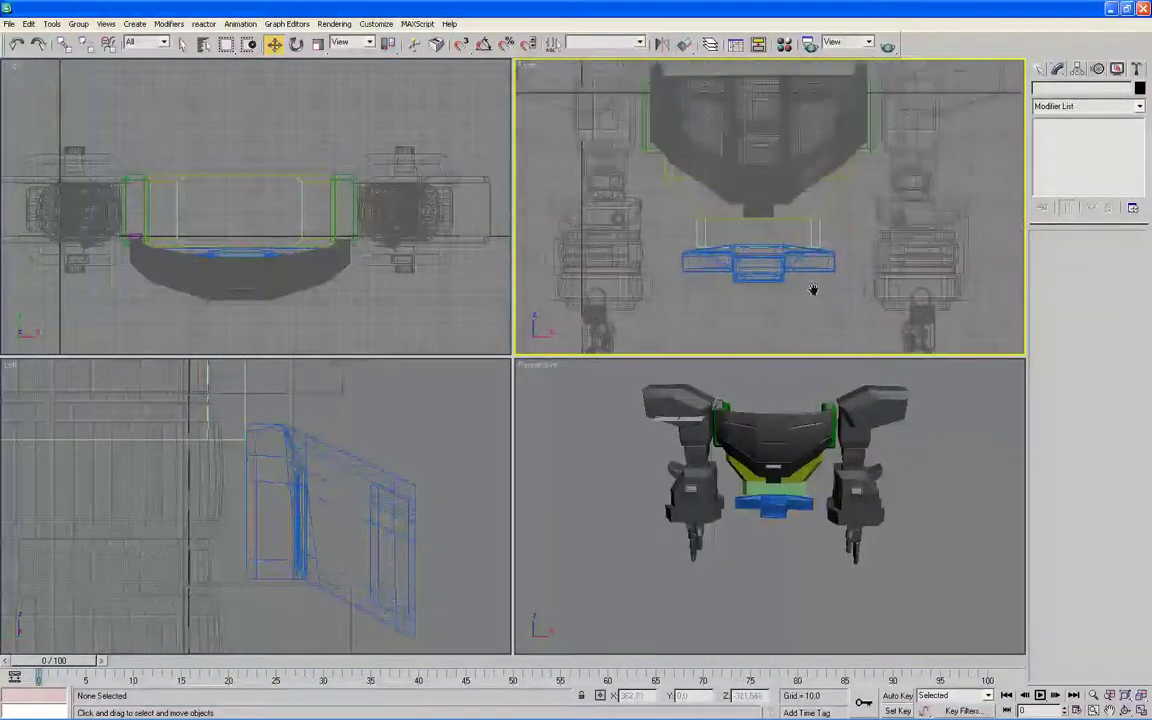
{"action": "key", "text": "alt+w"}
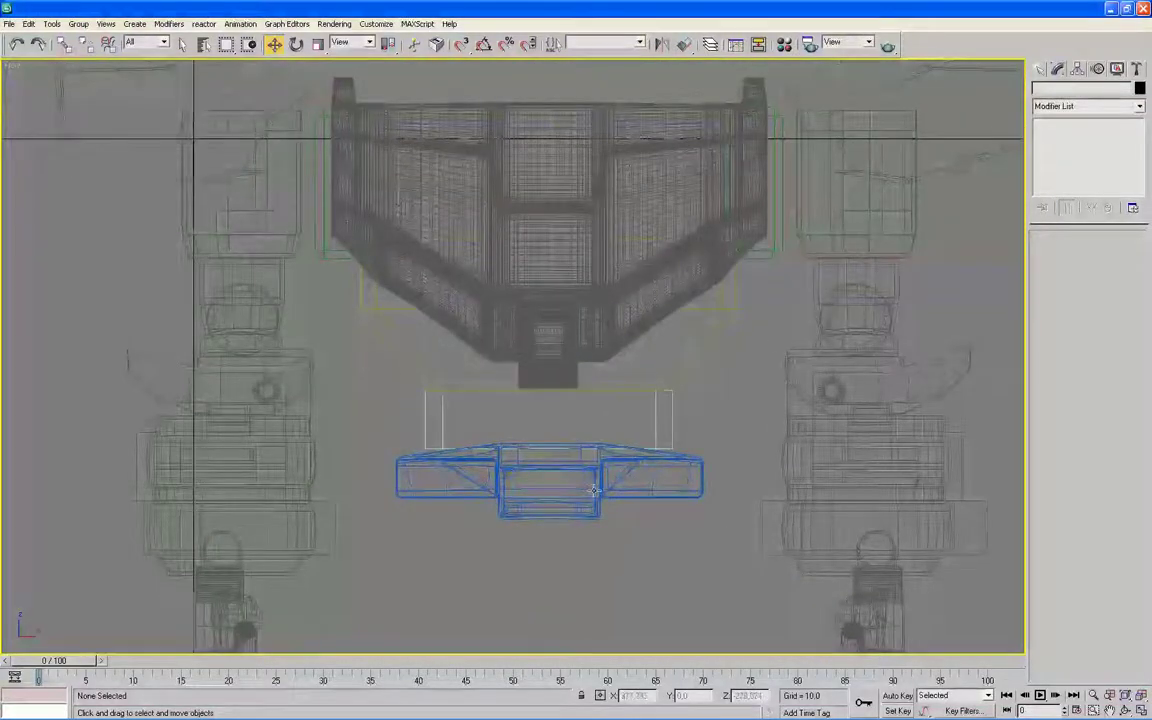
{"action": "left_click", "coordinate": [600, 489]}
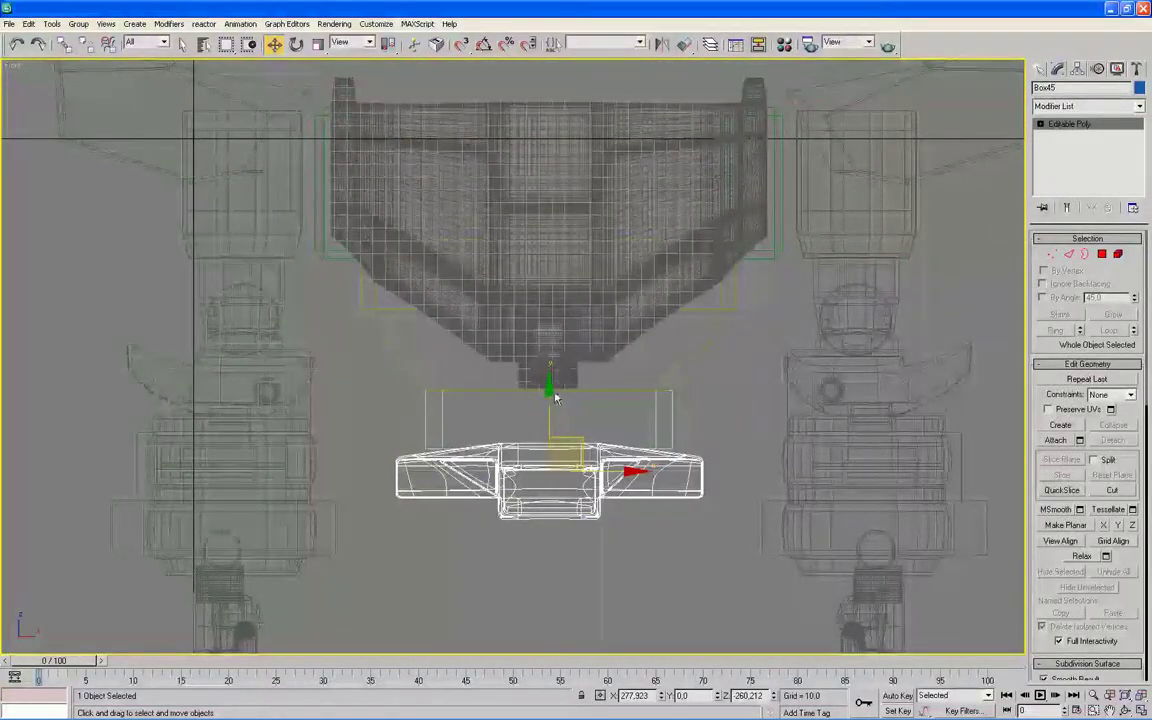
{"action": "left_click_drag", "start_coordinate": [557, 399], "coordinate": [556, 370]}
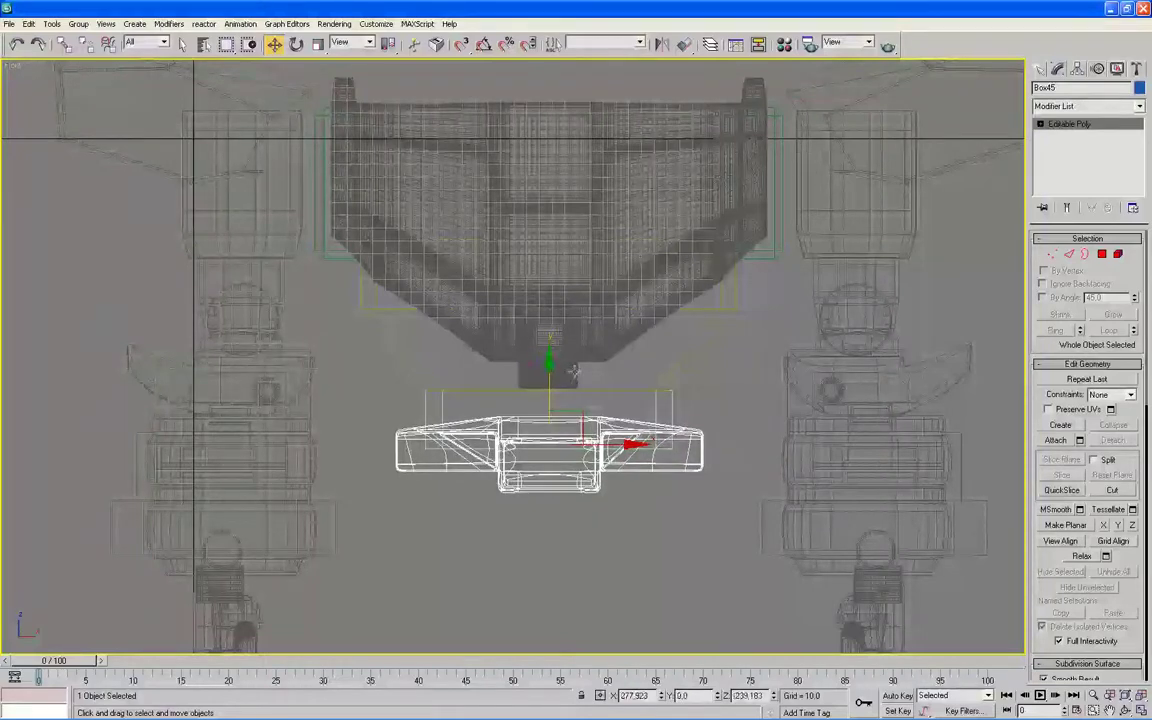
{"action": "key", "text": "alt+w"}
Step: Box-select a group of the blue block's vertices in the Left view in Vertex mode
{"action": "key", "text": "1"}
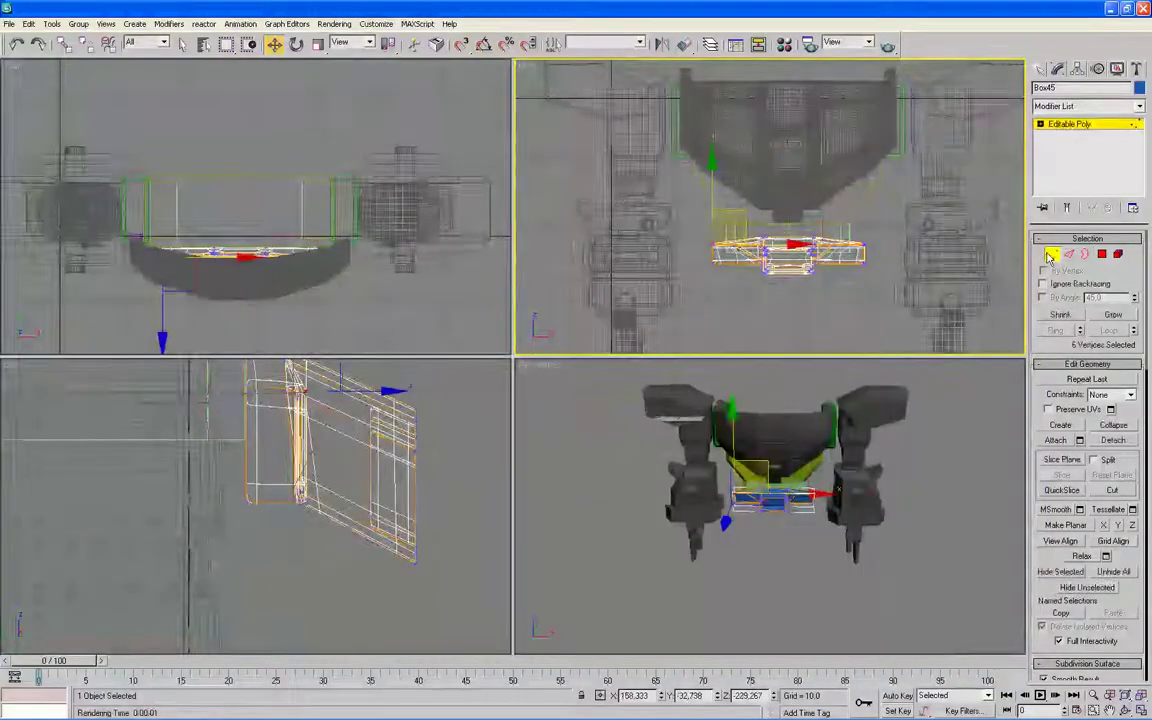
{"action": "right_click", "coordinate": [455, 393]}
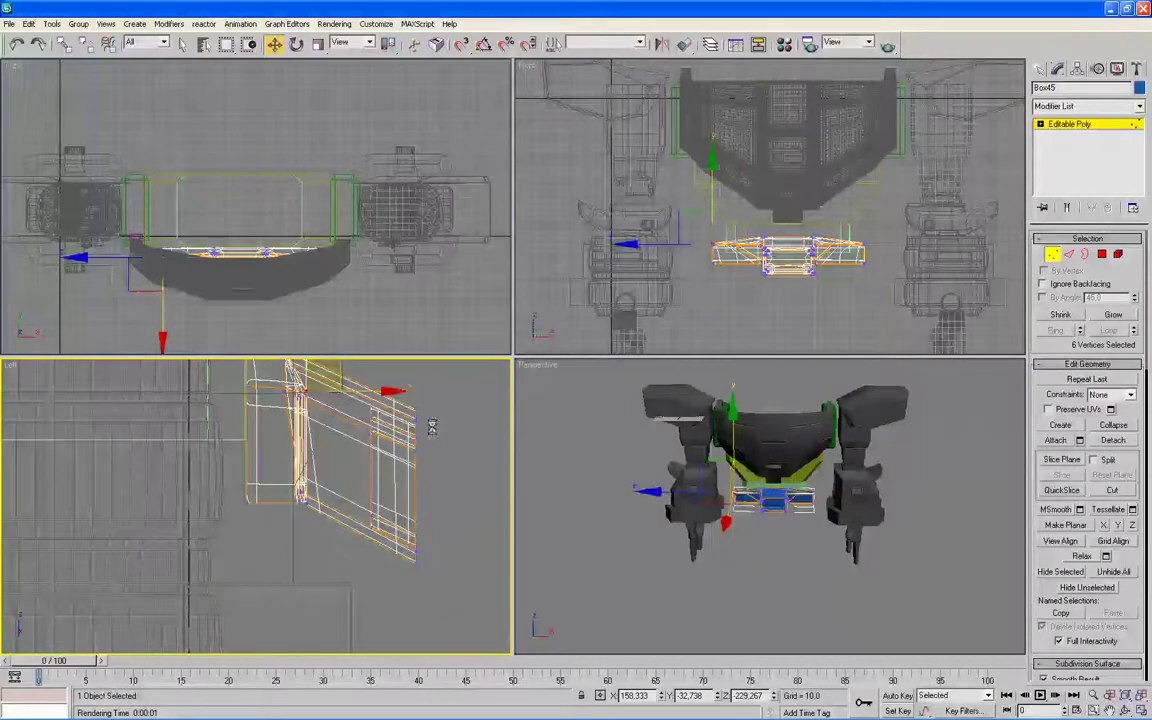
{"action": "left_click_drag", "start_coordinate": [365, 565], "coordinate": [437, 390]}
{"action": "left_click_drag", "start_coordinate": [362, 563], "coordinate": [440, 420]}
Step: Scale the selected vertices down to 79%
{"action": "left_click", "coordinate": [318, 44]}
{"action": "right_click", "coordinate": [709, 212]}
{"action": "scroll", "coordinate": [708, 213], "scroll_direction": "up", "scroll_amount": 3}
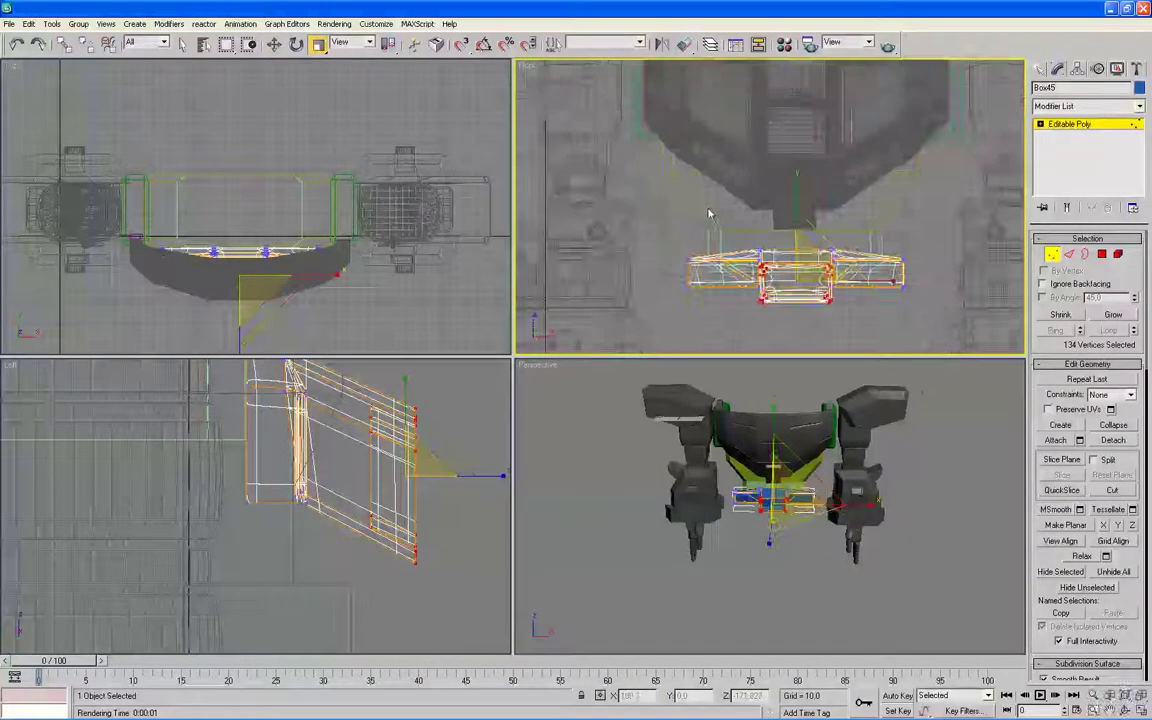
{"action": "scroll", "coordinate": [709, 213], "scroll_direction": "up", "scroll_amount": 2}
{"action": "scroll", "coordinate": [784, 249], "scroll_direction": "up", "scroll_amount": 2}
{"action": "middle_click_drag", "start_coordinate": [812, 249], "coordinate": [763, 148]}
{"action": "right_click", "coordinate": [442, 457]}
{"action": "middle_click_drag", "start_coordinate": [442, 457], "coordinate": [430, 490]}
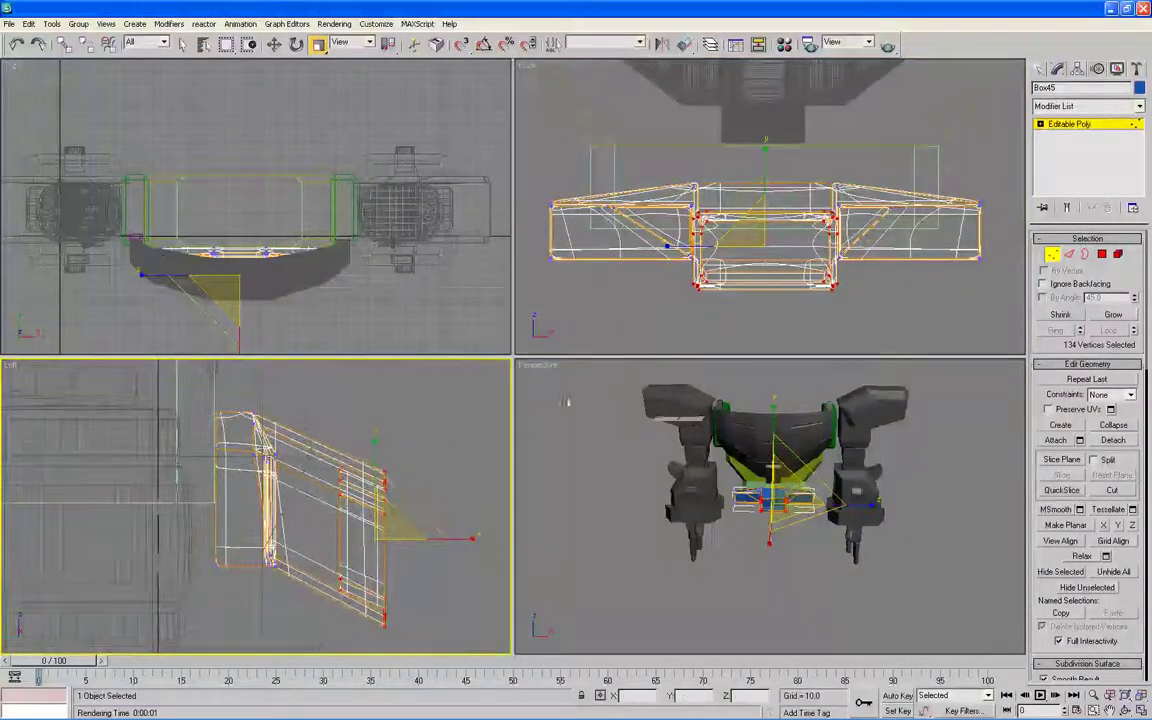
{"action": "right_click", "coordinate": [757, 233]}
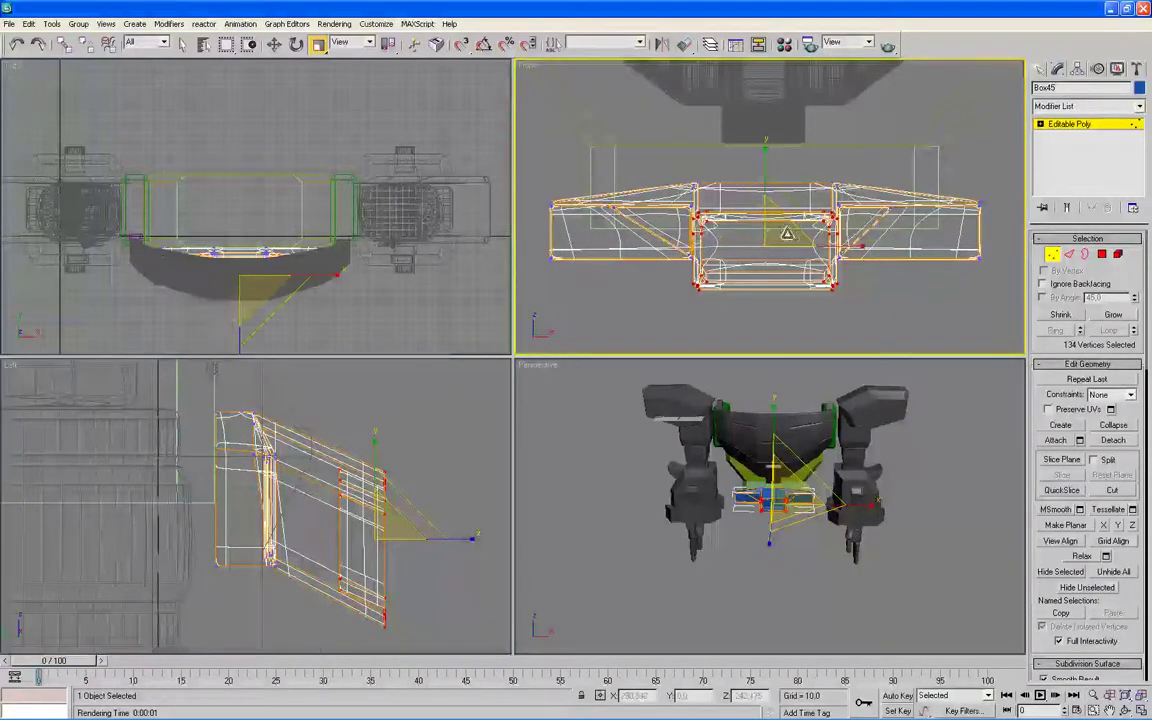
{"action": "left_click_drag", "start_coordinate": [787, 233], "coordinate": [783, 250]}
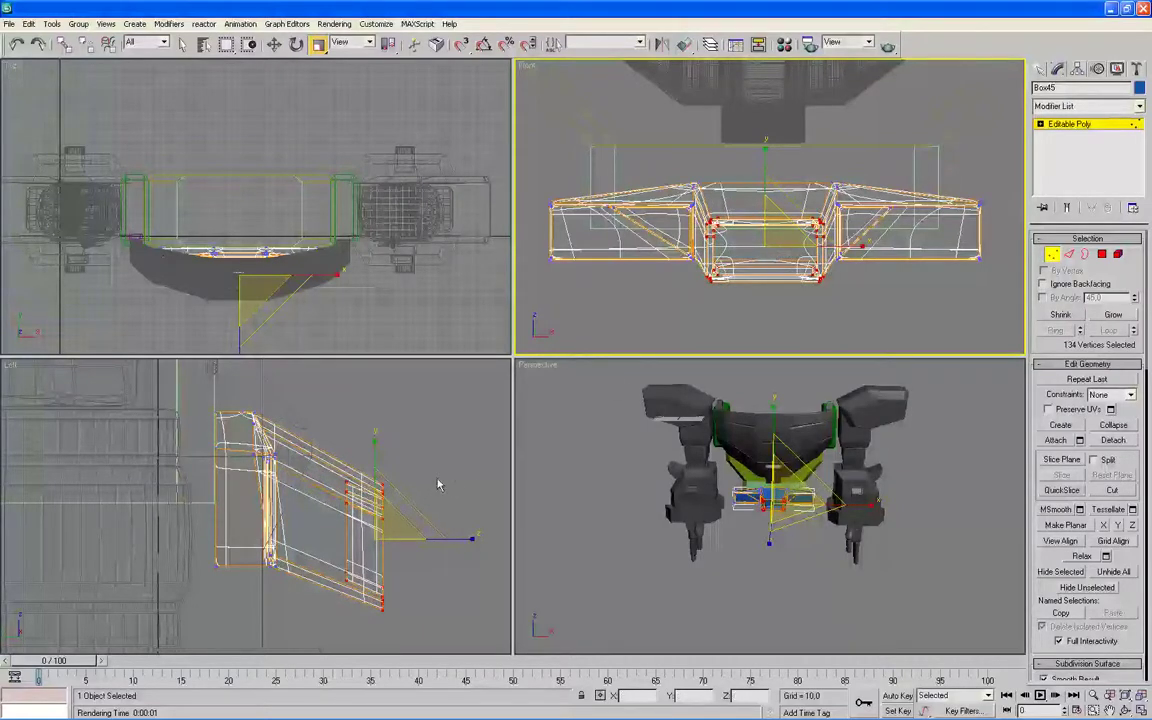
Step: Shift the selected vertices inward in side profile, then leave Vertex mode
{"action": "left_click", "coordinate": [274, 43]}
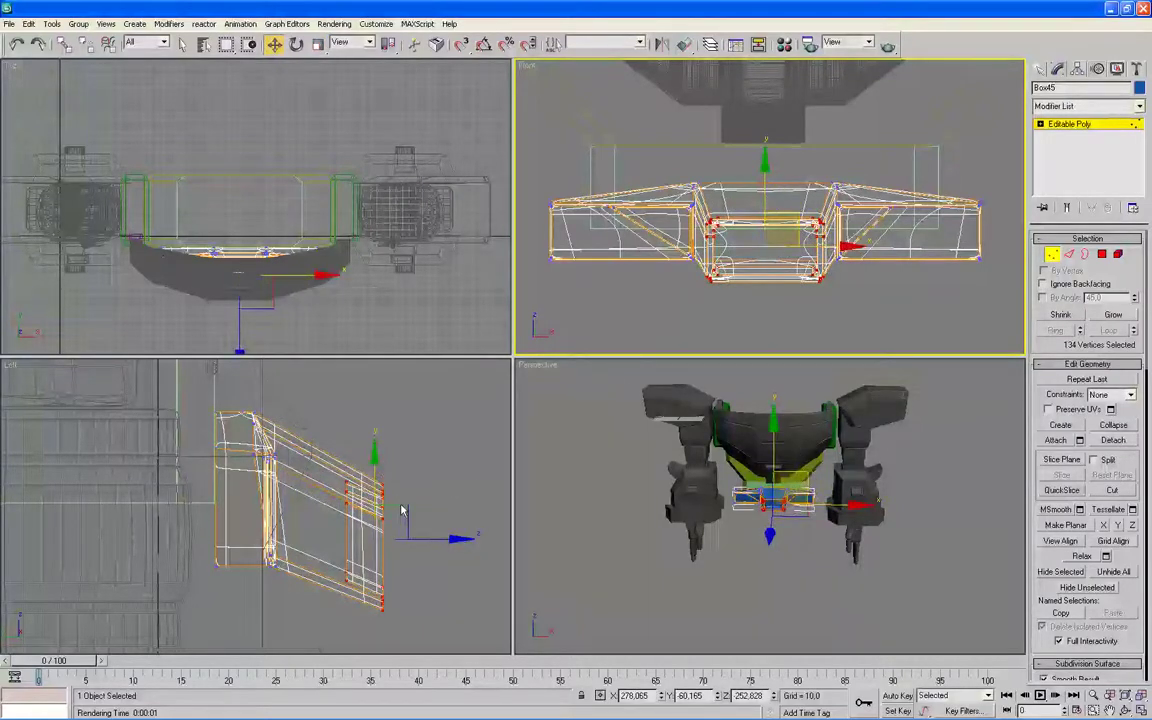
{"action": "left_click_drag", "start_coordinate": [418, 505], "coordinate": [371, 486]}
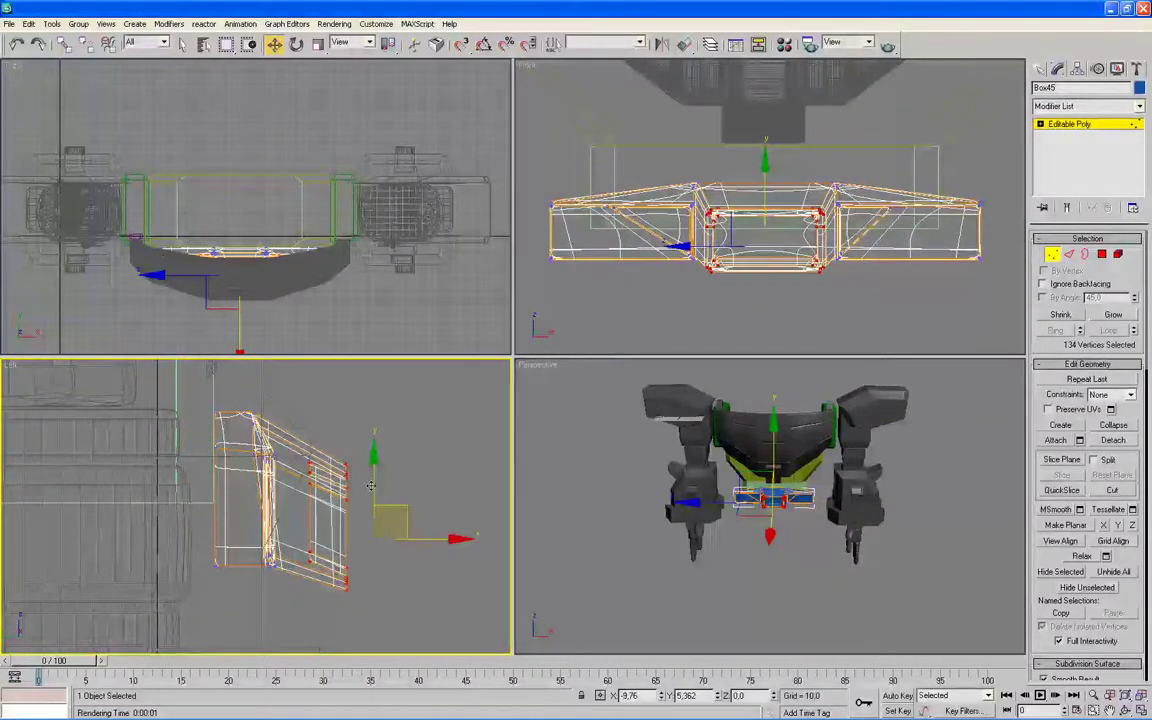
{"action": "scroll", "coordinate": [455, 475], "scroll_direction": "down", "scroll_amount": 3}
{"action": "scroll", "coordinate": [442, 499], "scroll_direction": "down", "scroll_amount": 1}
{"action": "scroll", "coordinate": [440, 500], "scroll_direction": "down", "scroll_amount": 1}
{"action": "scroll", "coordinate": [432, 501], "scroll_direction": "down", "scroll_amount": 1}
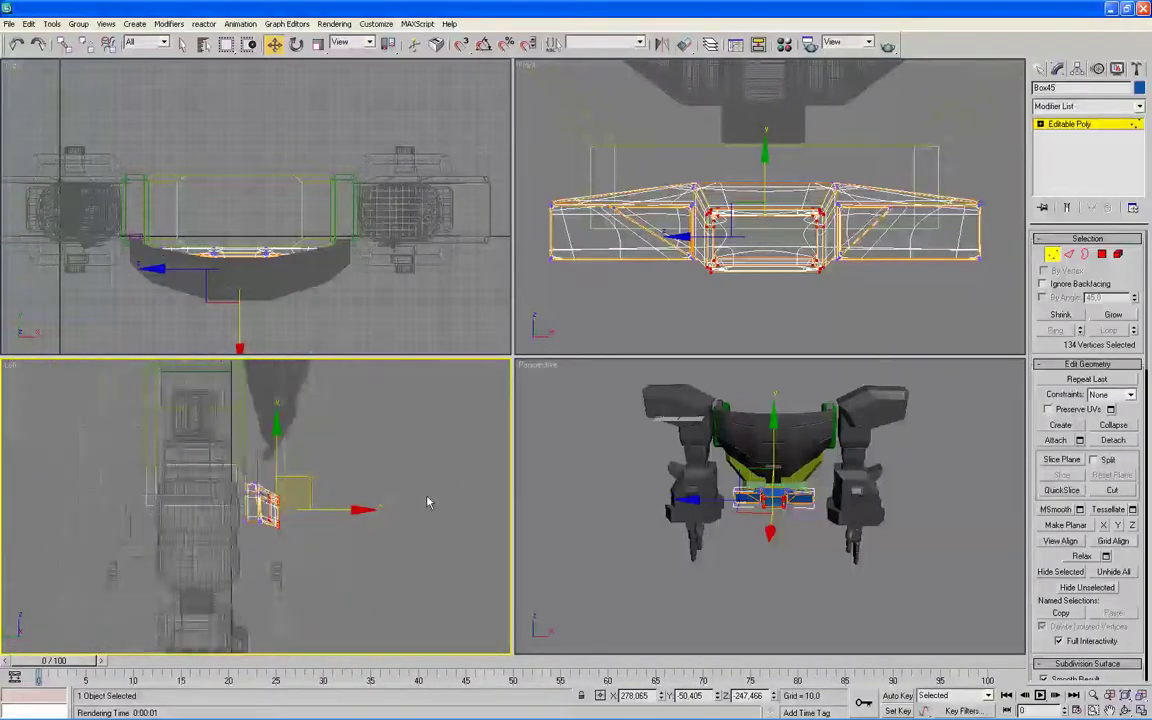
{"action": "left_click", "coordinate": [650, 527]}
{"action": "key", "text": "ctrl+b"}
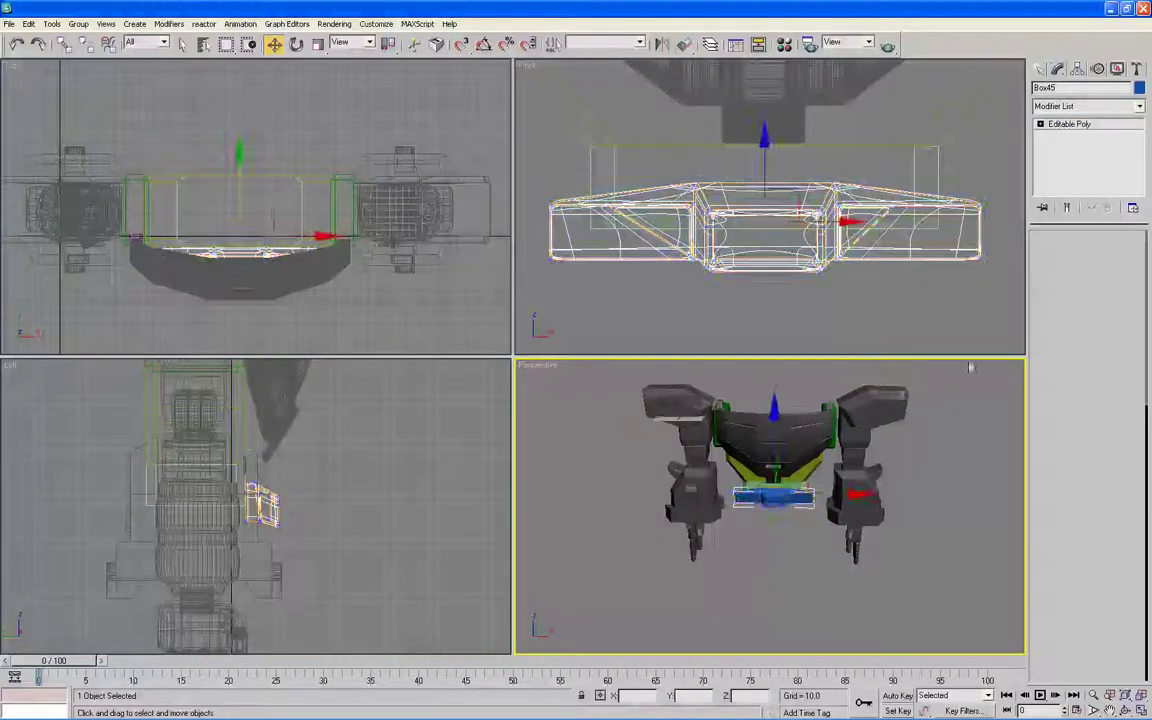
Step: Draw a box about 145.6 × 100.3 × 66.8 in the Front view below the bar
{"action": "left_click", "coordinate": [925, 477]}
{"action": "scroll", "coordinate": [921, 476], "scroll_direction": "up", "scroll_amount": 3}
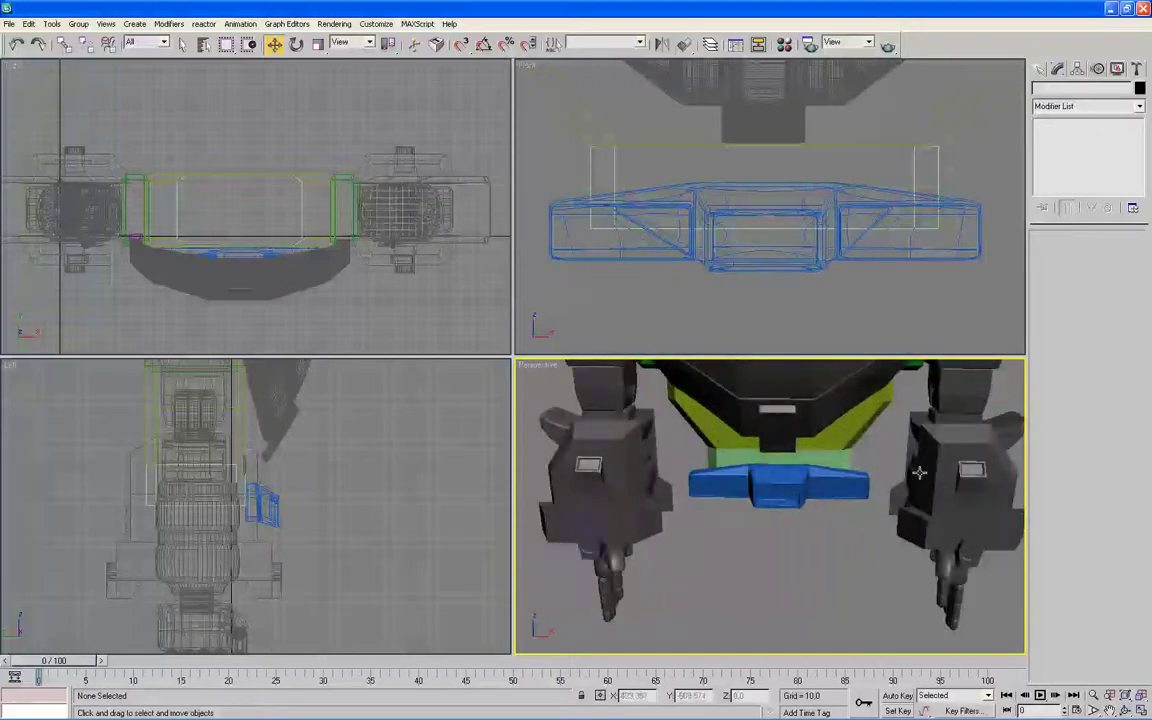
{"action": "mouse_move", "coordinate": [901, 493]}
{"action": "middle_mouse_down", "text": "alt"}
{"action": "mouse_move", "coordinate": [969, 463]}
{"action": "mouse_move", "coordinate": [954, 450]}
{"action": "mouse_move", "coordinate": [843, 487]}
{"action": "mouse_move", "coordinate": [860, 480]}
{"action": "middle_mouse_up", "text": "alt"}
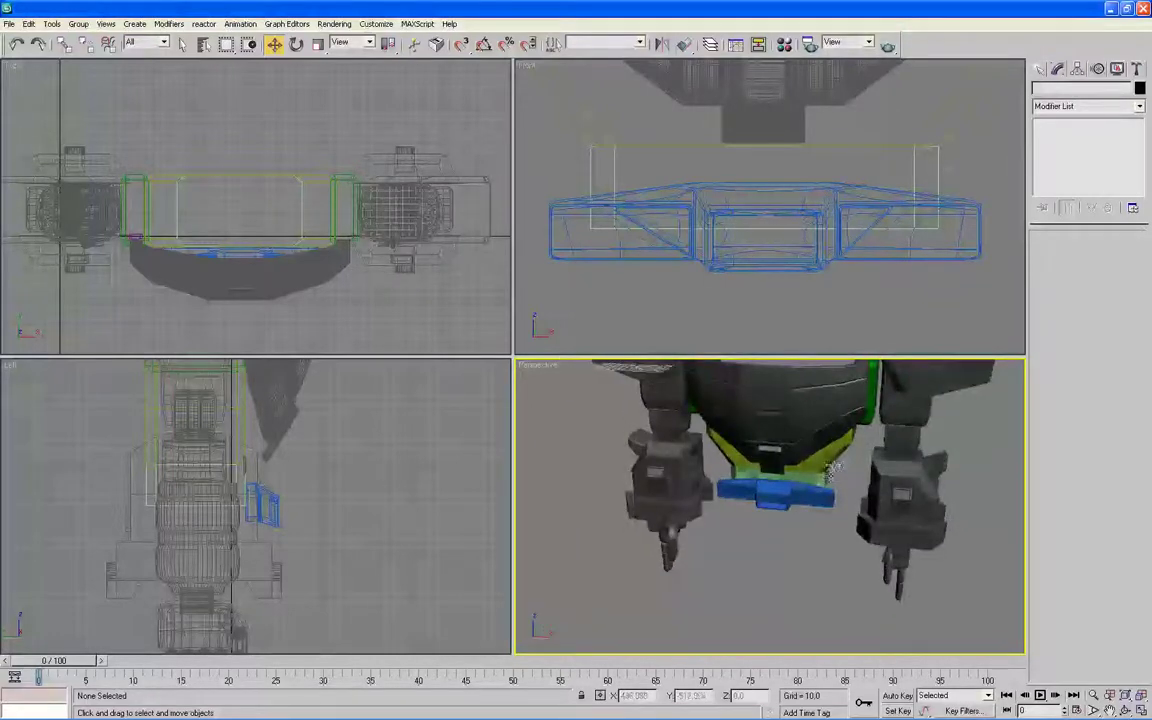
{"action": "left_click", "coordinate": [912, 326]}
{"action": "left_click", "coordinate": [1041, 70]}
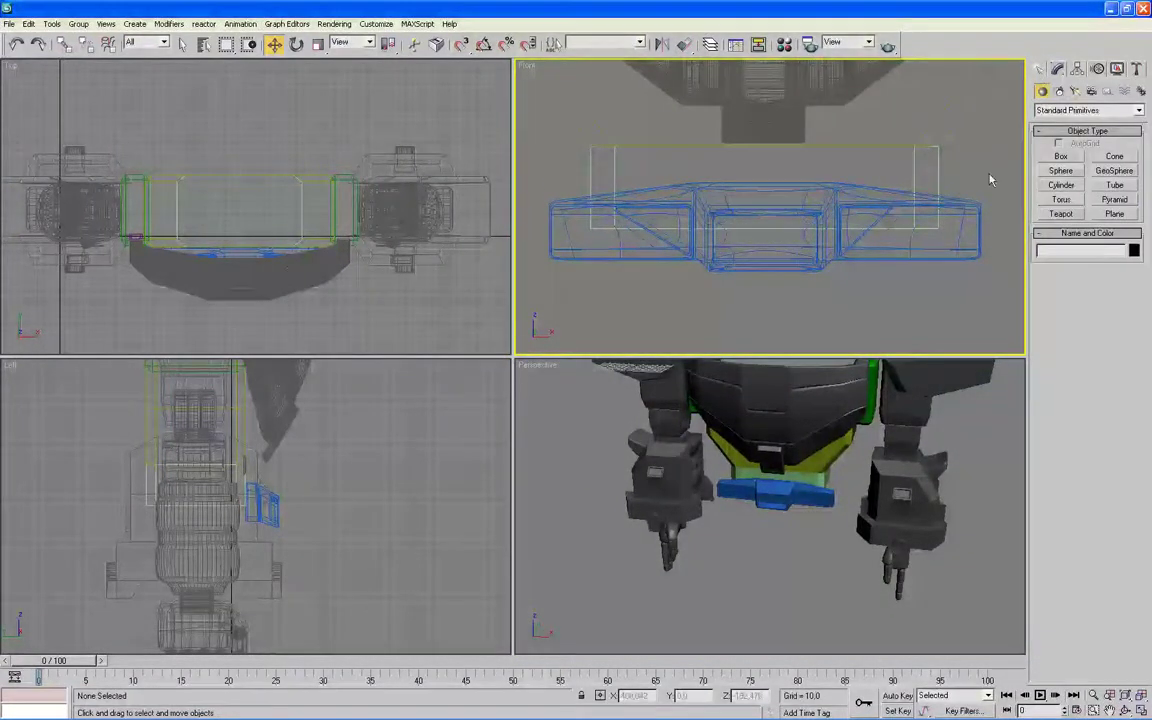
{"action": "scroll", "coordinate": [790, 318], "scroll_direction": "down", "scroll_amount": 5}
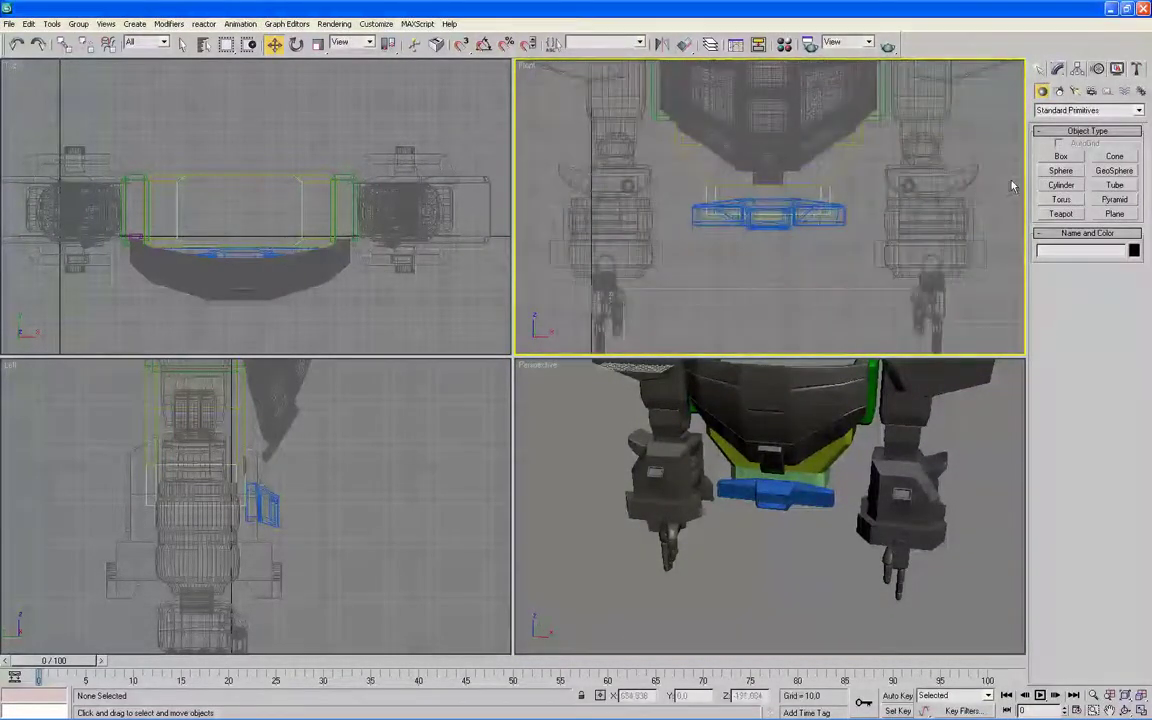
{"action": "left_click", "coordinate": [1061, 156]}
{"action": "left_click_drag", "start_coordinate": [742, 236], "coordinate": [803, 325]}
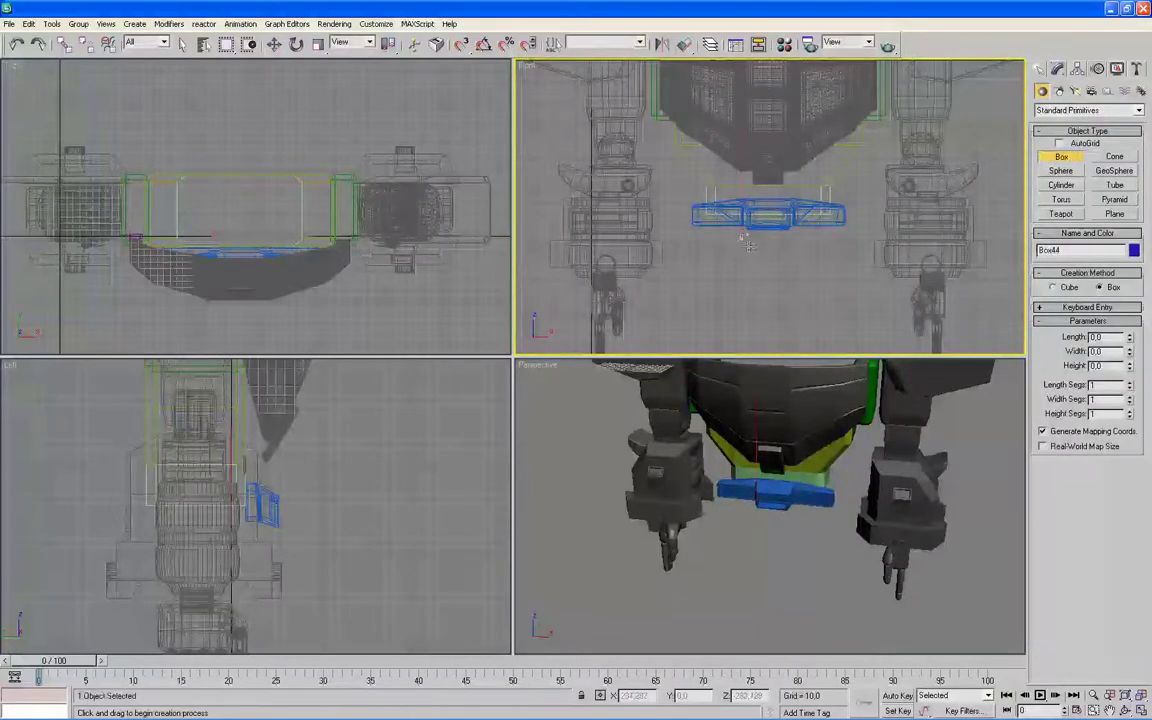
{"action": "left_click", "coordinate": [808, 366]}
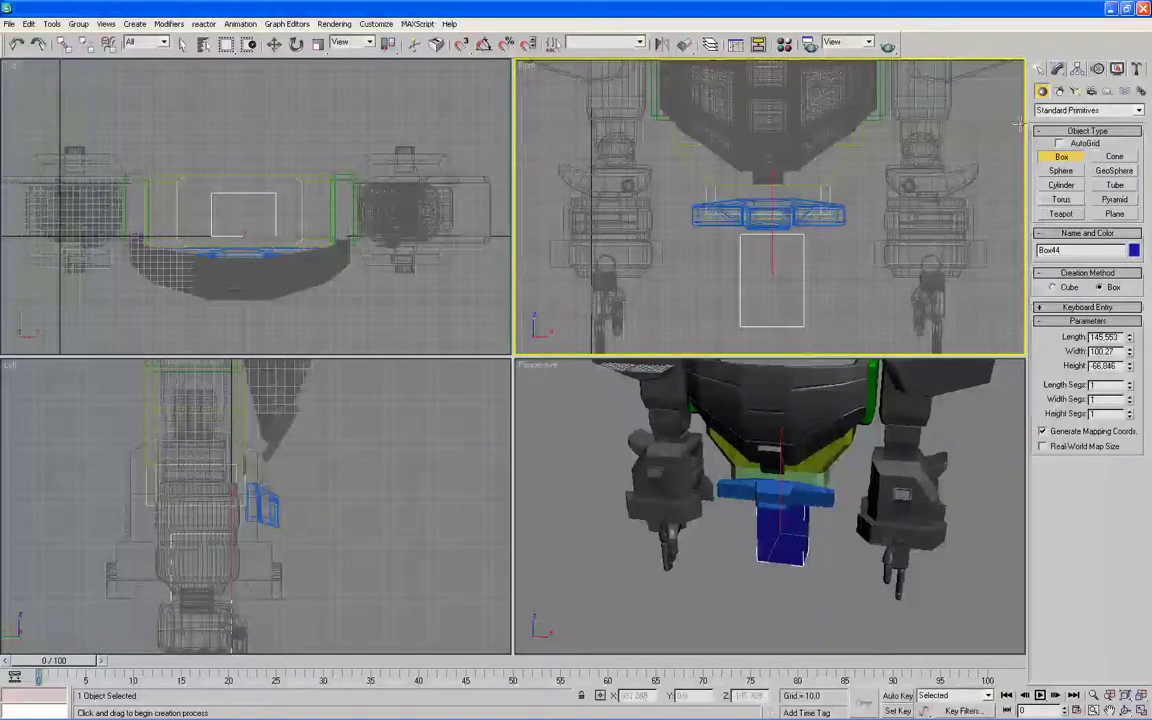
Step: Convert the new box to an editable poly and enter Vertex mode
{"action": "key", "text": "w"}
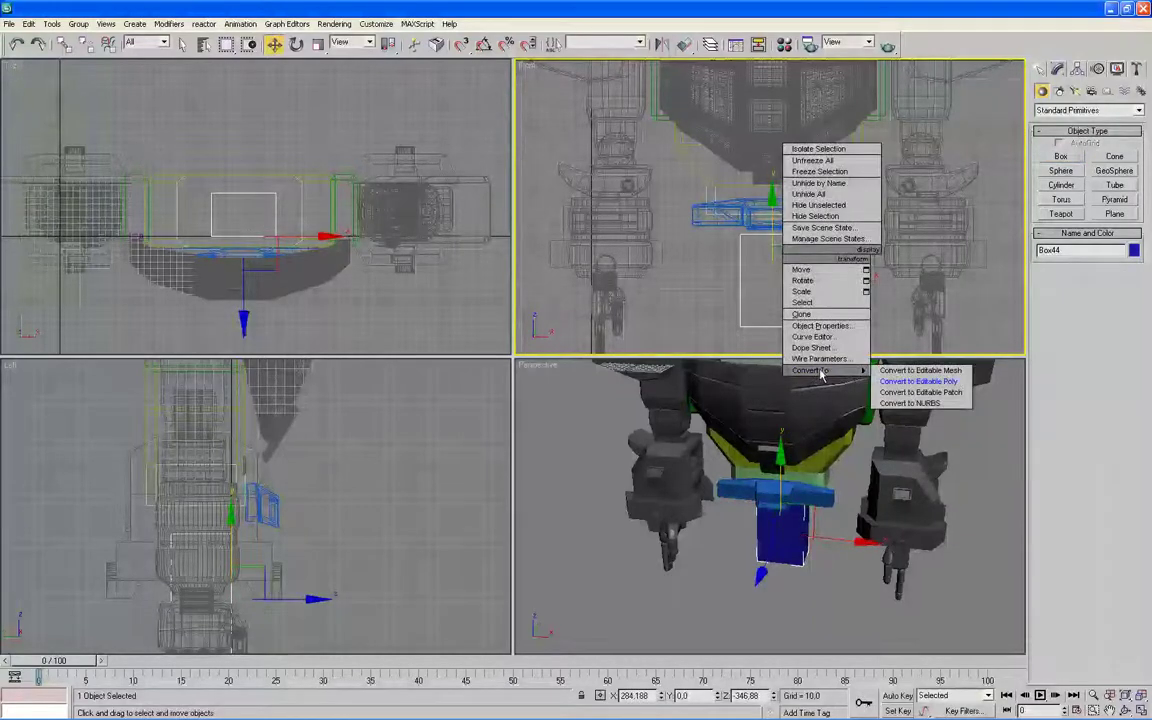
{"action": "left_click", "coordinate": [905, 387]}
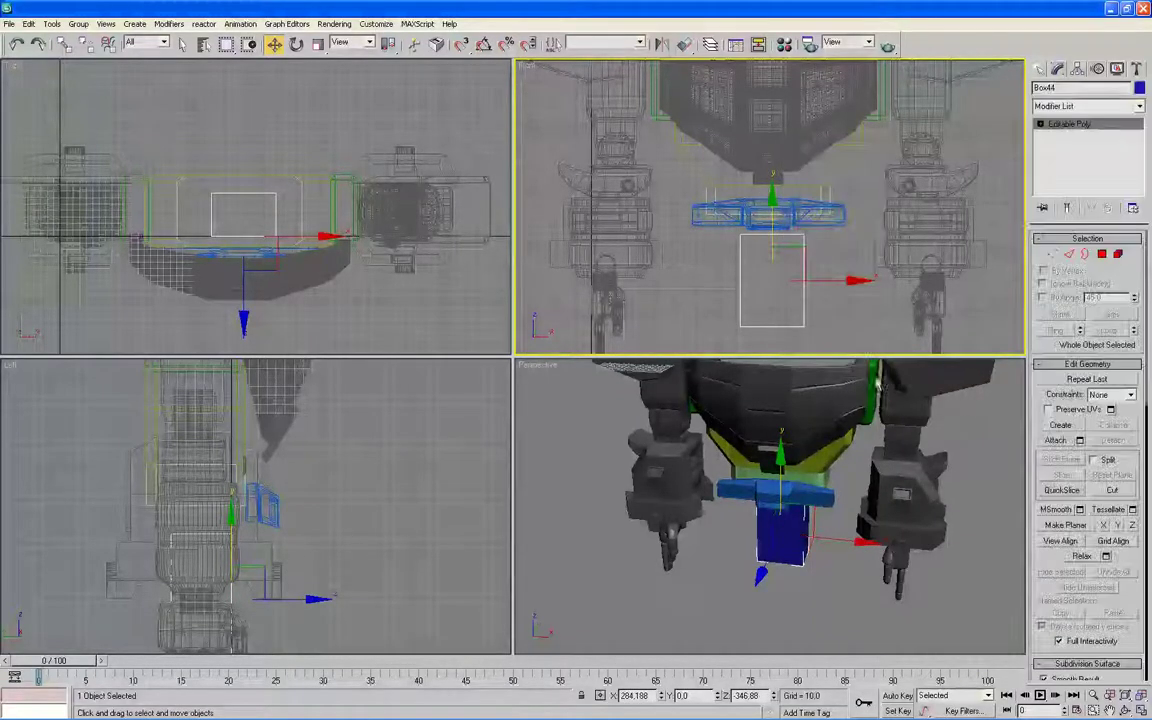
{"action": "left_click", "coordinate": [1051, 254]}
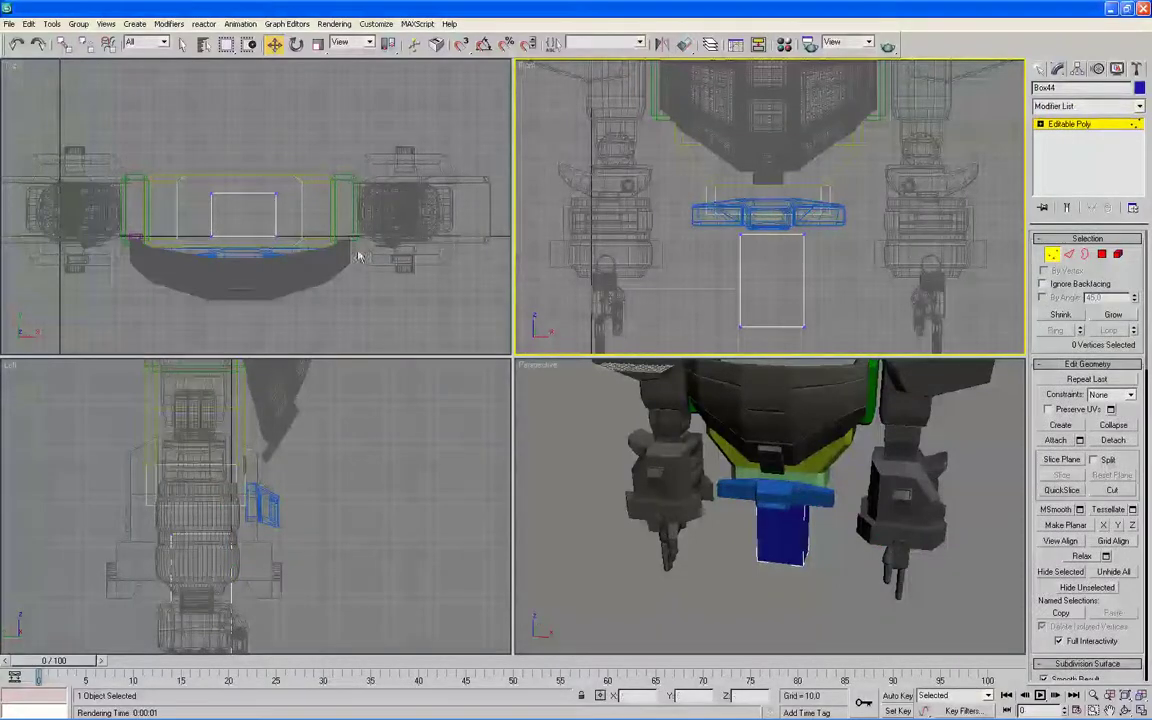
Step: Pull the box's left and right vertex columns inward in the Front view to narrow it
{"action": "left_click_drag", "start_coordinate": [803, 200], "coordinate": [768, 349]}
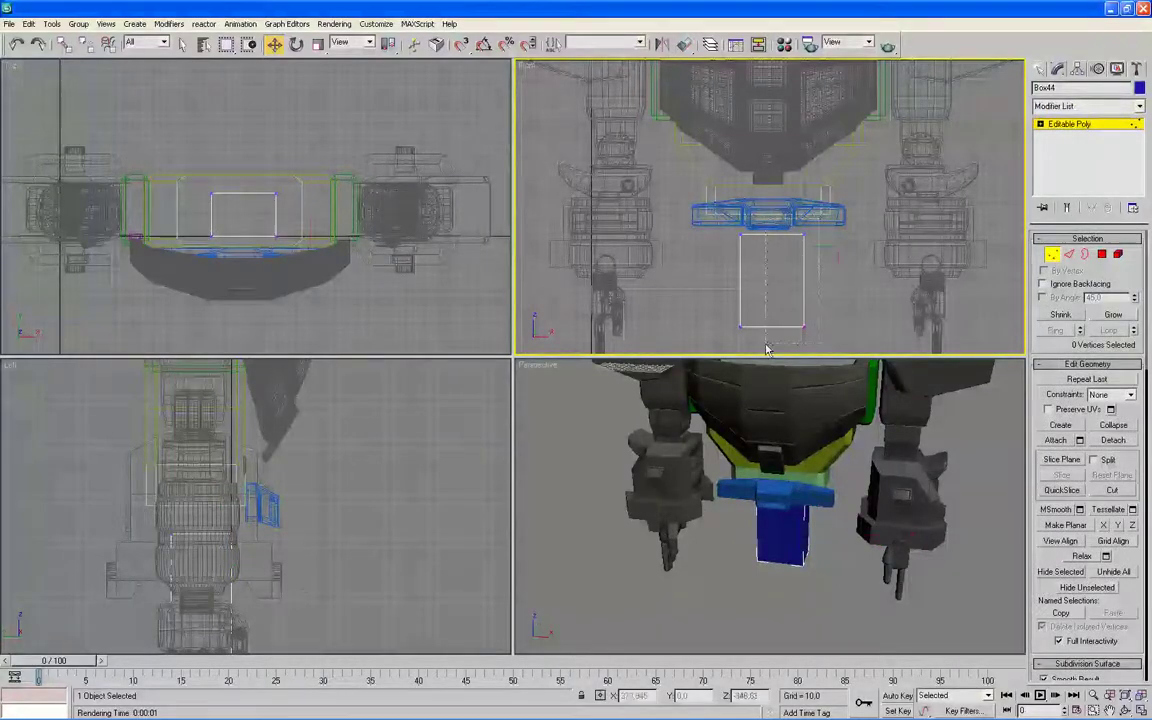
{"action": "key", "text": "alt+w"}
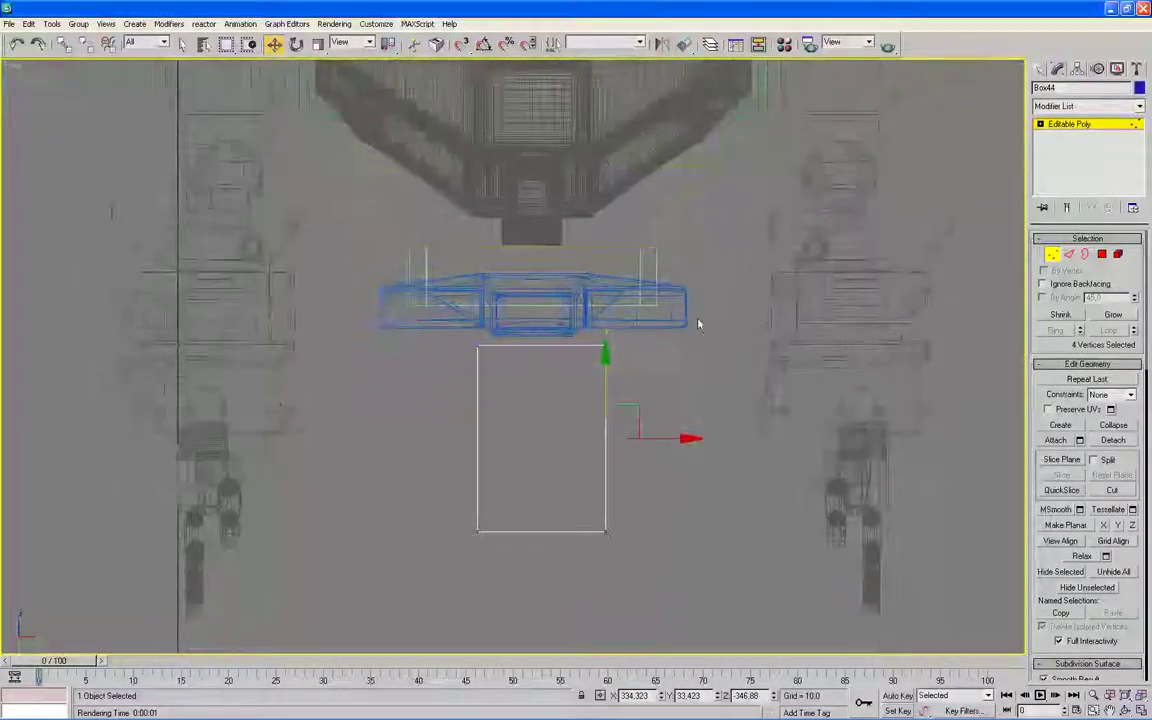
{"action": "scroll", "coordinate": [697, 318], "scroll_direction": "up", "scroll_amount": 4}
{"action": "middle_click_drag", "start_coordinate": [761, 383], "coordinate": [761, 309]}
{"action": "left_click_drag", "start_coordinate": [788, 455], "coordinate": [716, 447]}
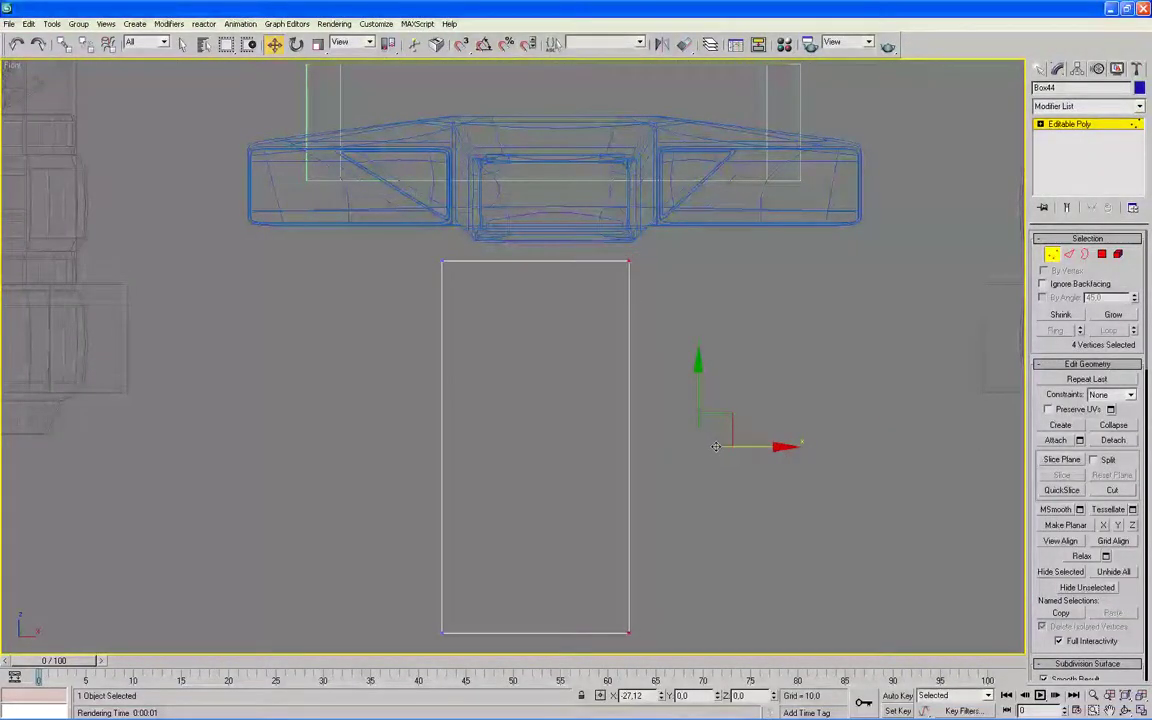
{"action": "left_click_drag", "start_coordinate": [476, 258], "coordinate": [360, 635]}
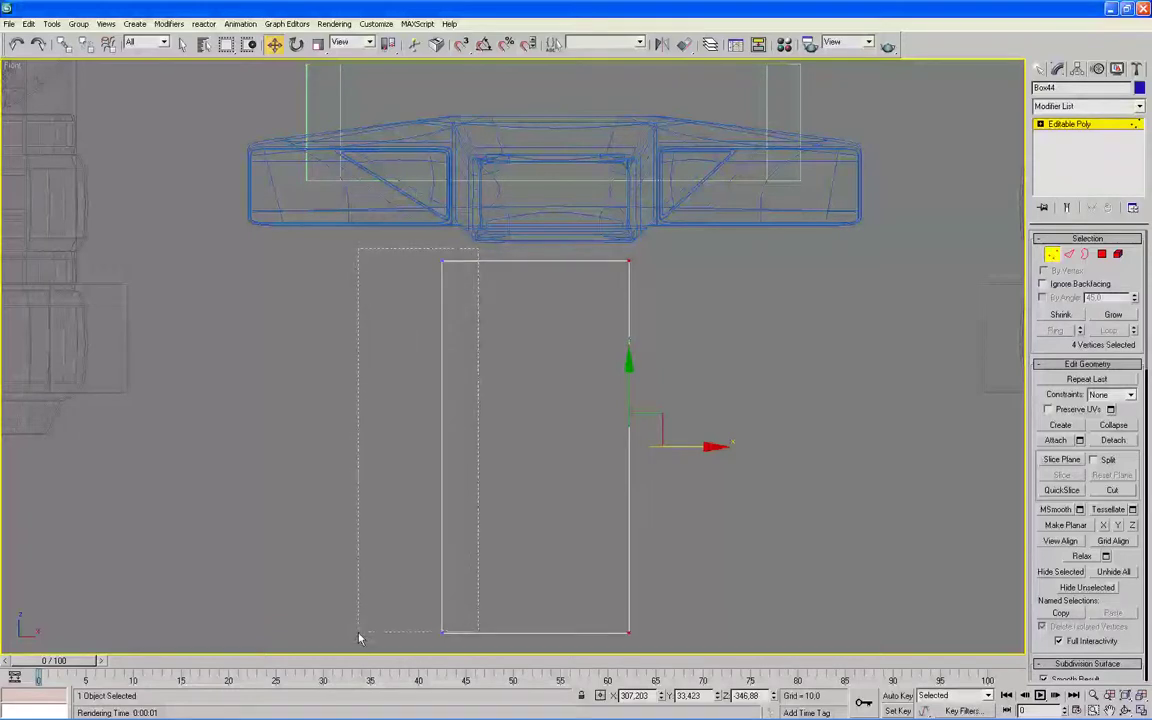
{"action": "left_click_drag", "start_coordinate": [525, 447], "coordinate": [563, 448]}
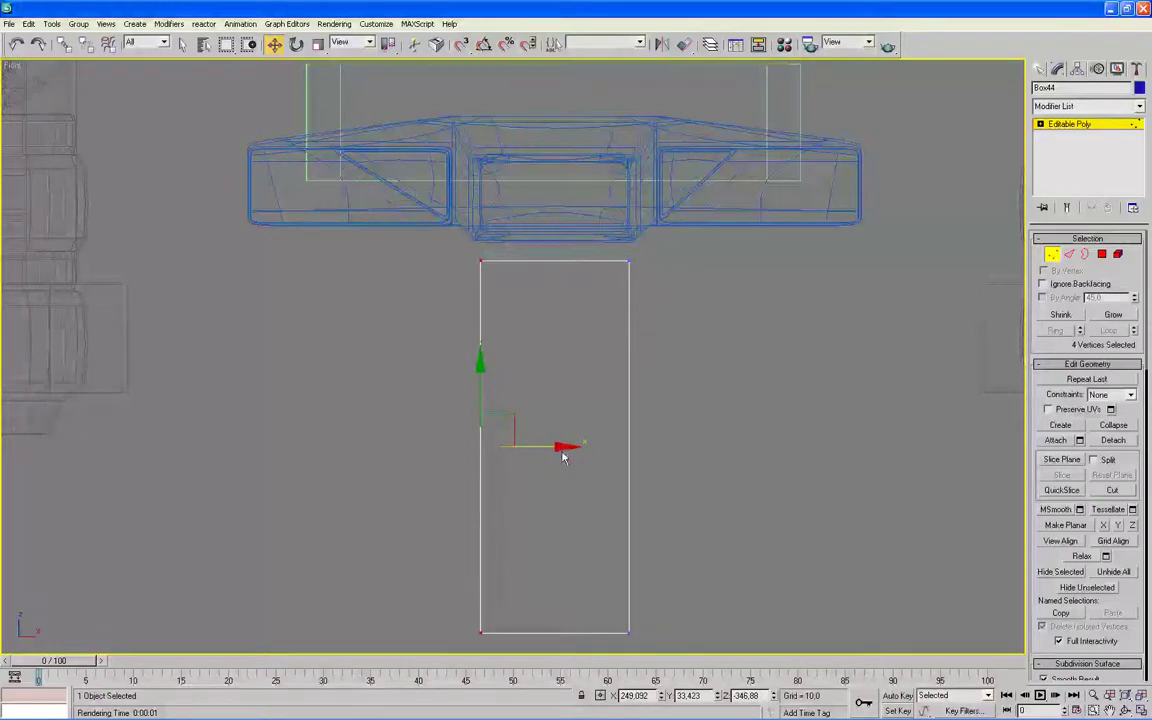
{"action": "left_click_drag", "start_coordinate": [562, 447], "coordinate": [563, 447]}
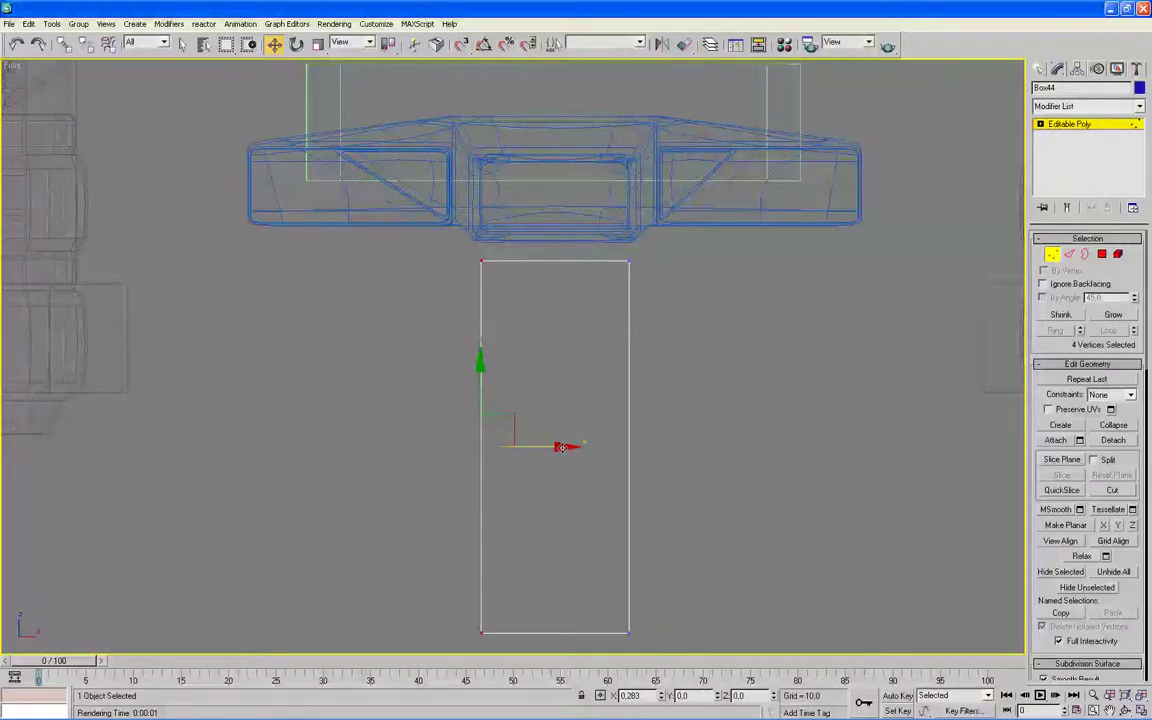
Step: Select the vertices along the box's top and bottom edges, undoing a trial raise
{"action": "left_click_drag", "start_coordinate": [650, 275], "coordinate": [470, 245]}
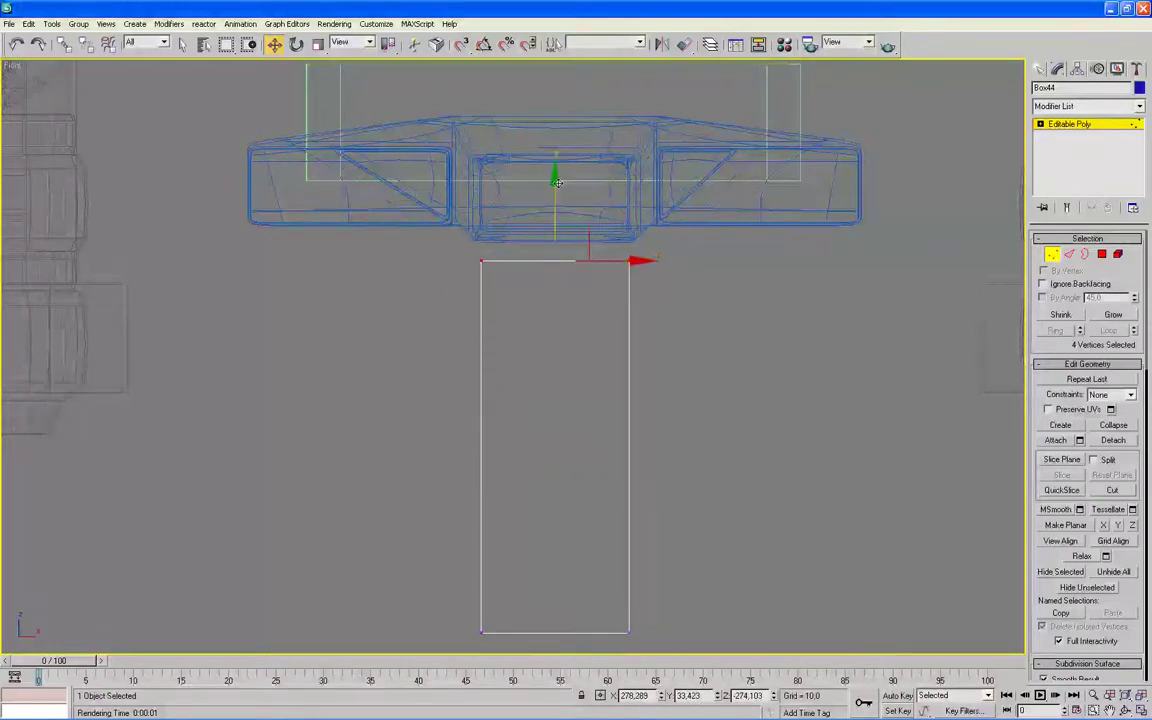
{"action": "key", "text": "alt+w"}
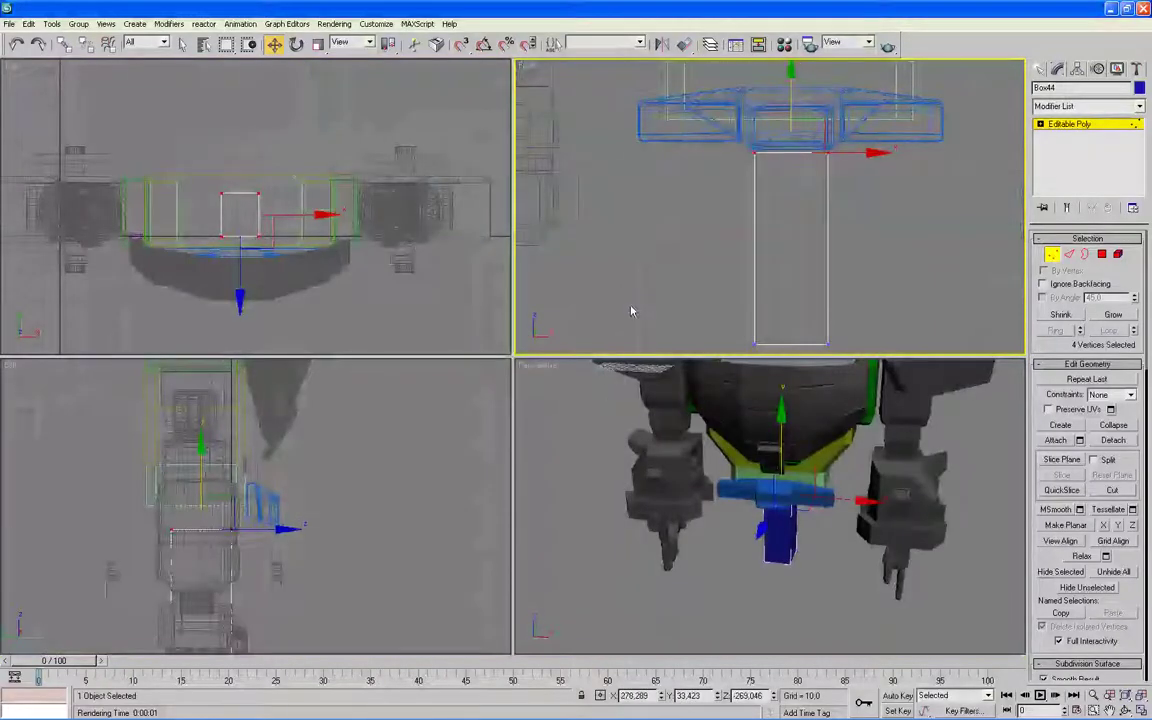
{"action": "scroll", "coordinate": [630, 296], "scroll_direction": "down", "scroll_amount": 3}
{"action": "scroll", "coordinate": [748, 290], "scroll_direction": "down", "scroll_amount": 1}
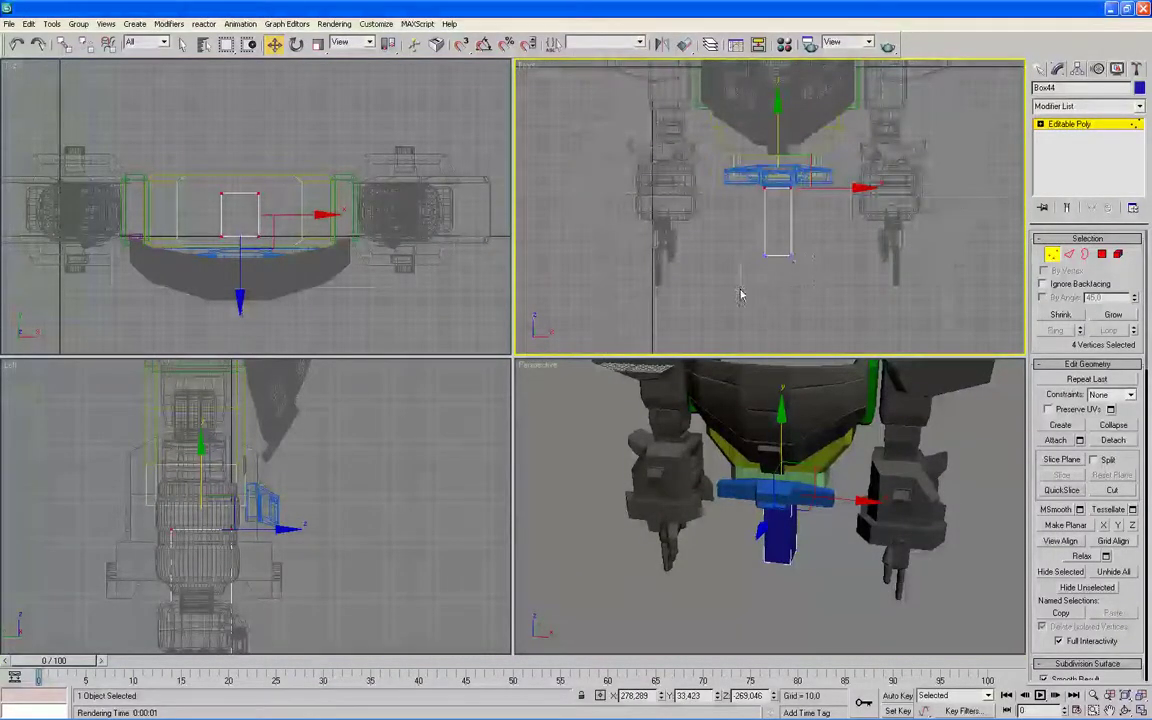
{"action": "left_click_drag", "start_coordinate": [740, 295], "coordinate": [805, 235]}
{"action": "left_click_drag", "start_coordinate": [777, 179], "coordinate": [777, 162]}
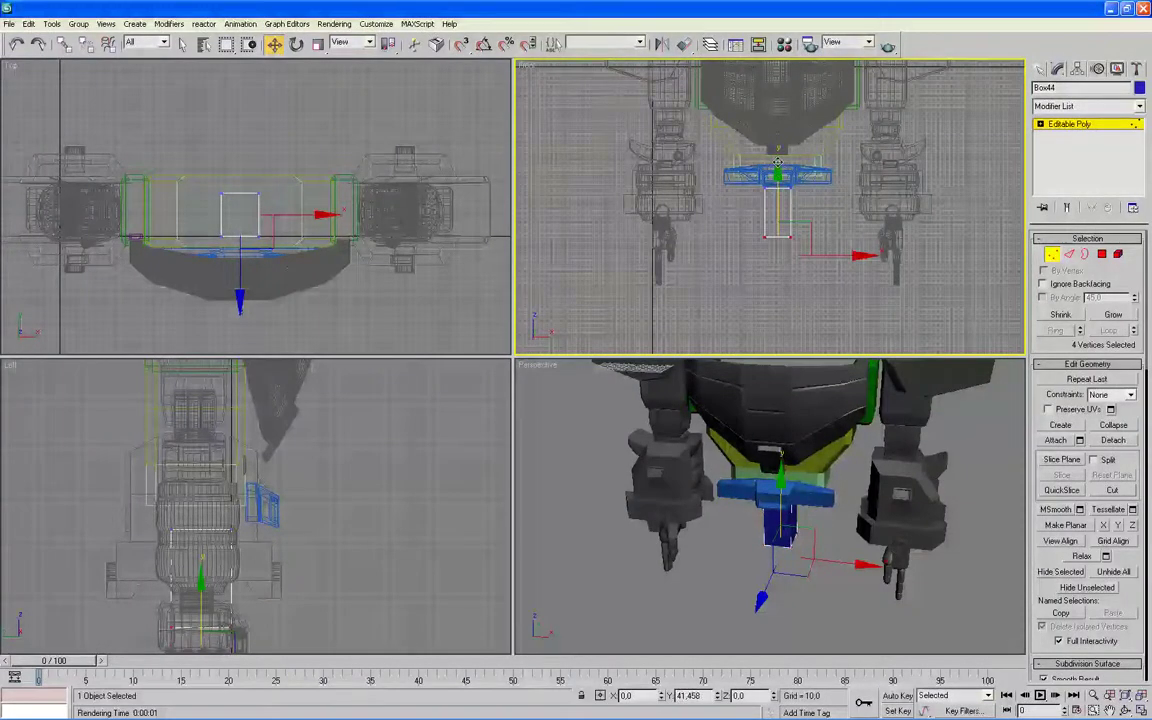
{"action": "key", "text": "ctrl+z"}
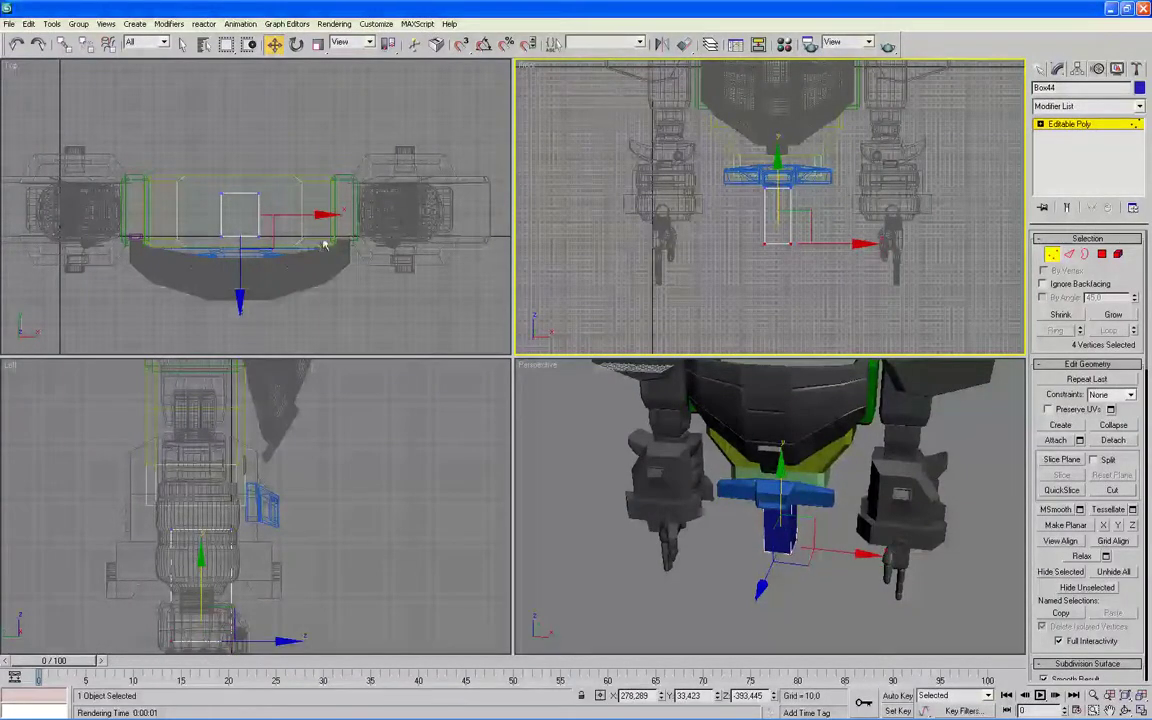
Step: Push the selected side outward in the Top view to deepen the block, then inspect it
{"action": "right_click", "coordinate": [288, 166]}
{"action": "key", "text": "alt+w"}
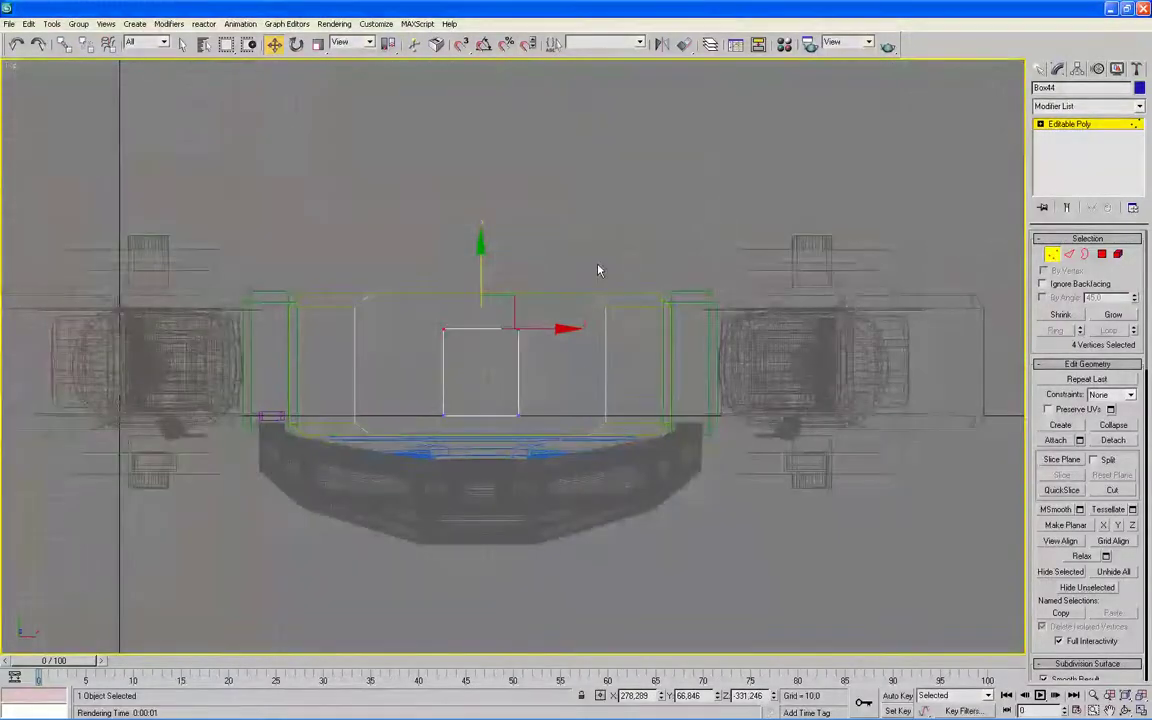
{"action": "scroll", "coordinate": [577, 279], "scroll_direction": "up", "scroll_amount": 4}
{"action": "scroll", "coordinate": [577, 279], "scroll_direction": "up", "scroll_amount": 3}
{"action": "scroll", "coordinate": [540, 296], "scroll_direction": "up", "scroll_amount": 3}
{"action": "middle_click_drag", "start_coordinate": [478, 213], "coordinate": [483, 309]}
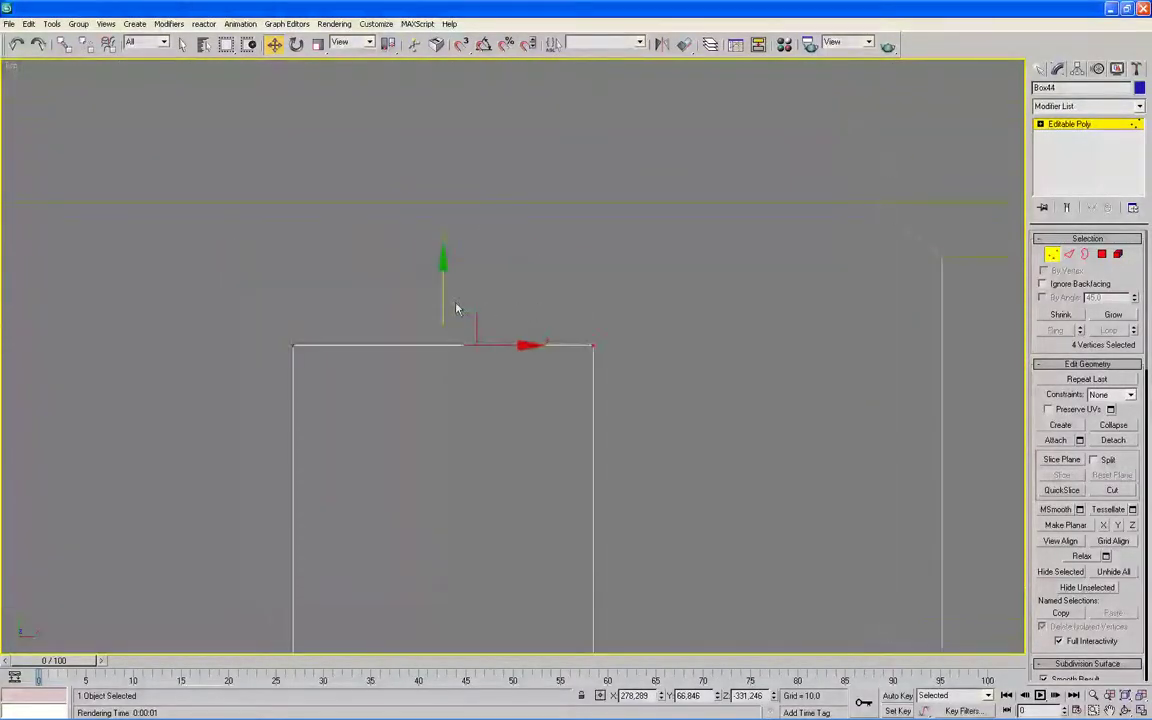
{"action": "left_click_drag", "start_coordinate": [444, 272], "coordinate": [452, 128]}
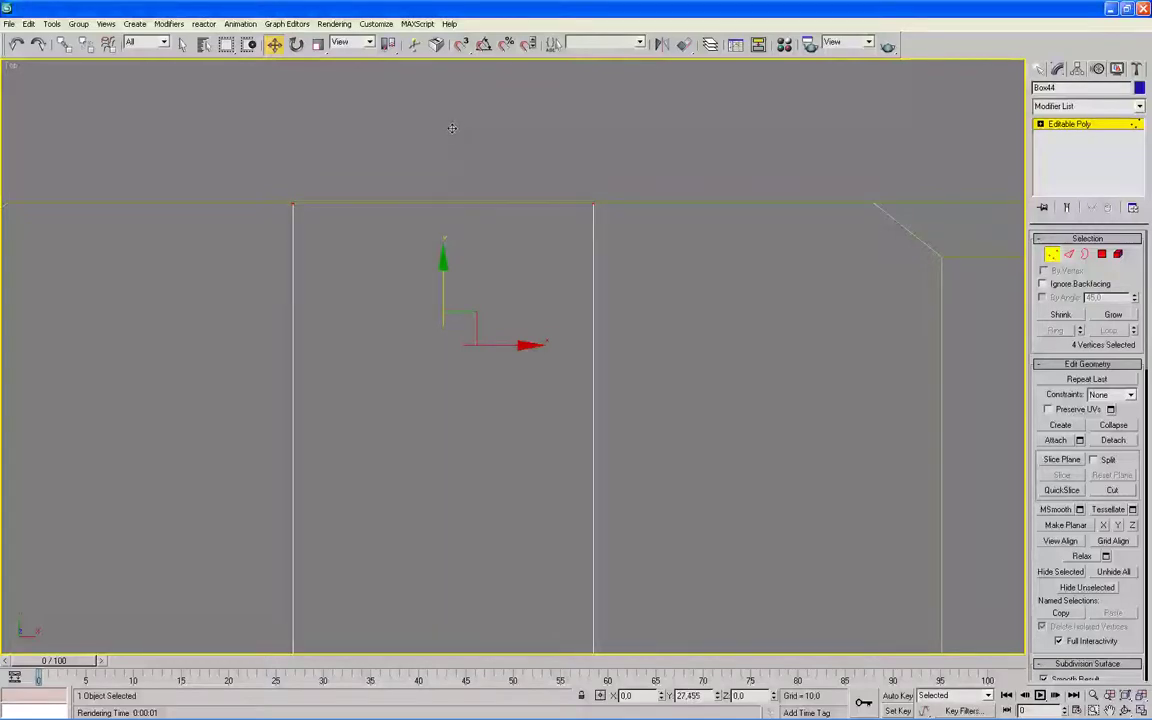
{"action": "key", "text": "alt+w"}
{"action": "mouse_move", "coordinate": [558, 429]}
{"action": "middle_mouse_down", "text": "alt"}
{"action": "mouse_move", "coordinate": [601, 504]}
{"action": "mouse_move", "coordinate": [598, 452]}
{"action": "middle_mouse_up", "text": "alt"}
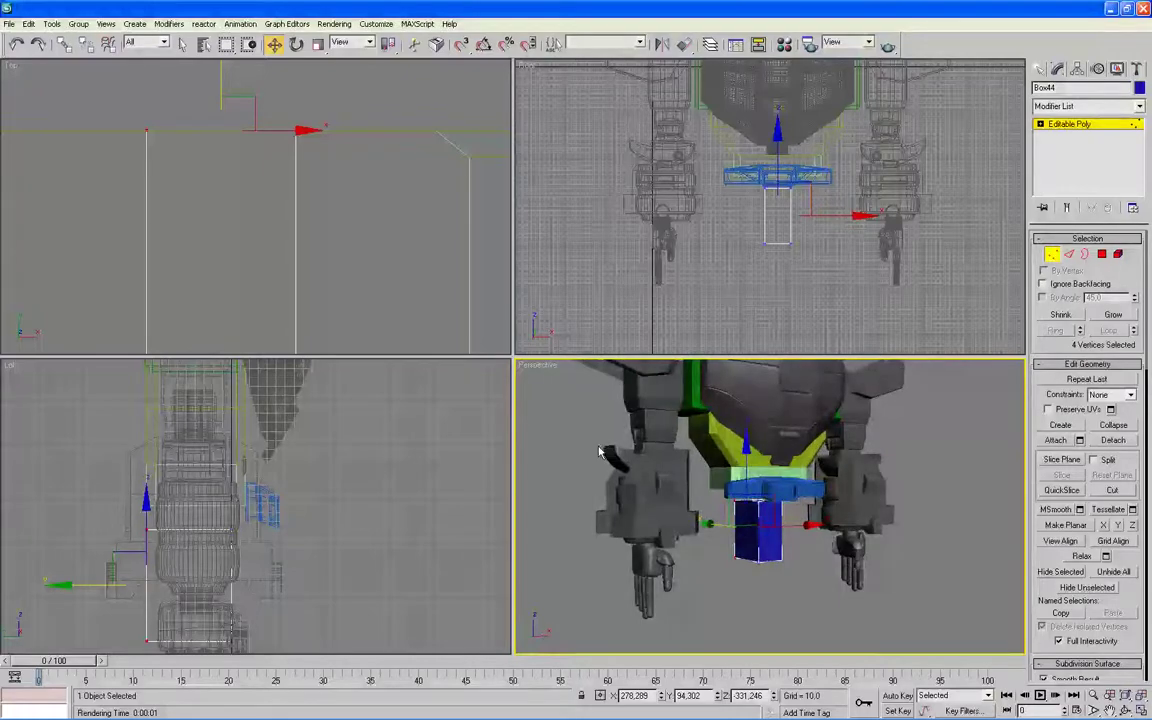
{"action": "key", "text": "alt+w"}
{"action": "middle_click_drag", "start_coordinate": [828, 491], "coordinate": [811, 493], "text": "alt"}
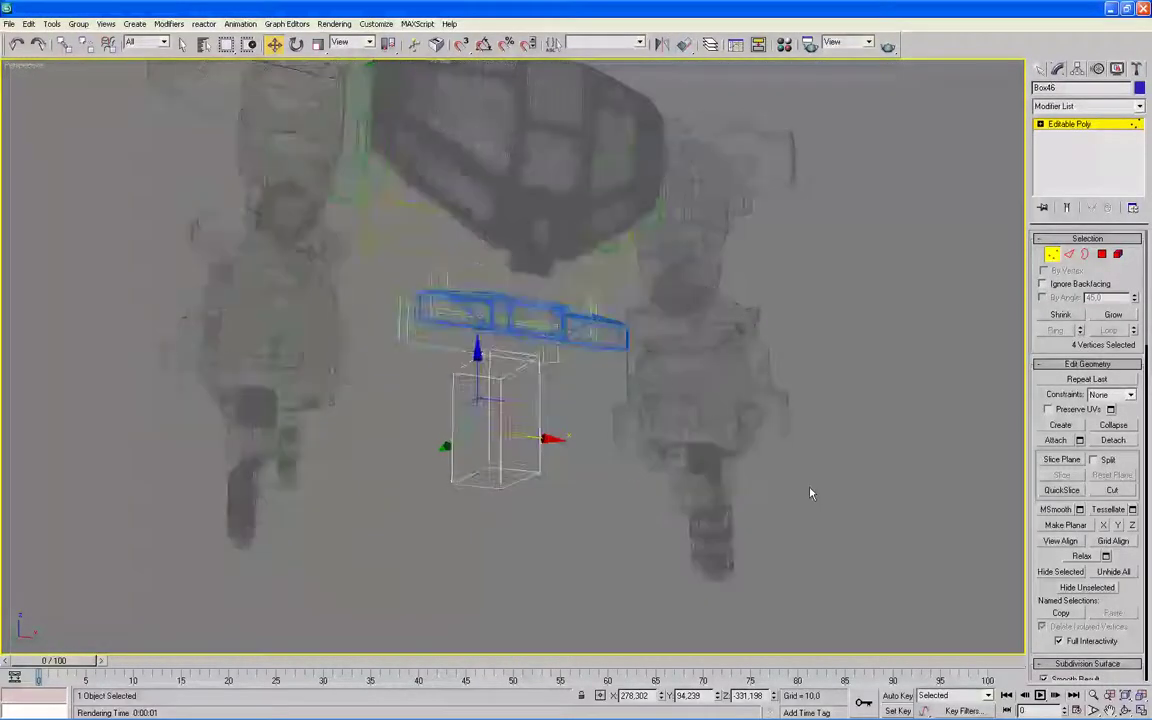
Step: Connect the block's four vertical edges to add a ring of edges around its middle
{"action": "left_click", "coordinate": [1069, 255]}
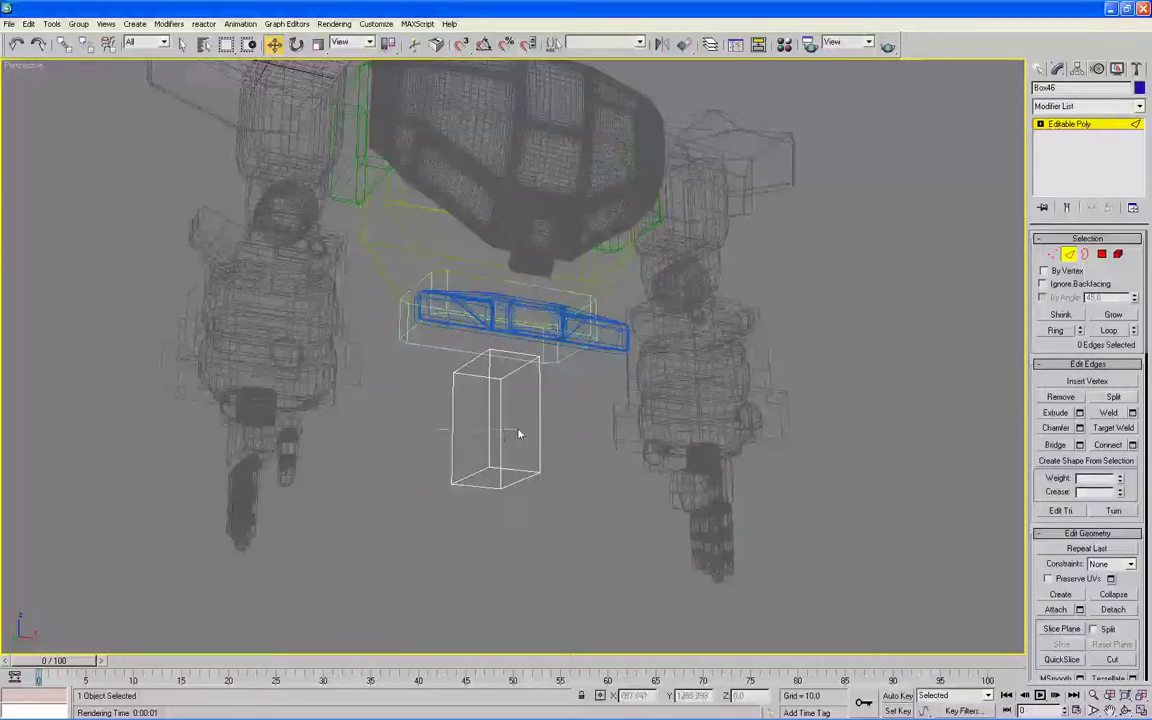
{"action": "left_click_drag", "start_coordinate": [519, 434], "coordinate": [576, 429]}
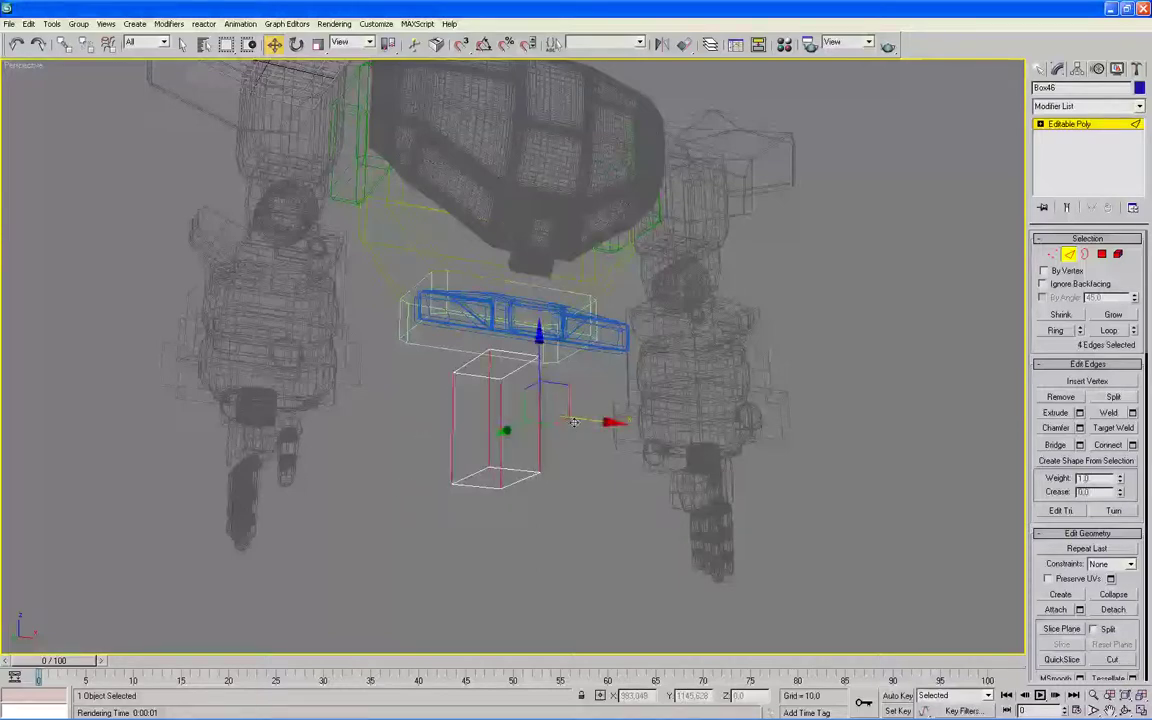
{"action": "left_click", "coordinate": [1133, 445]}
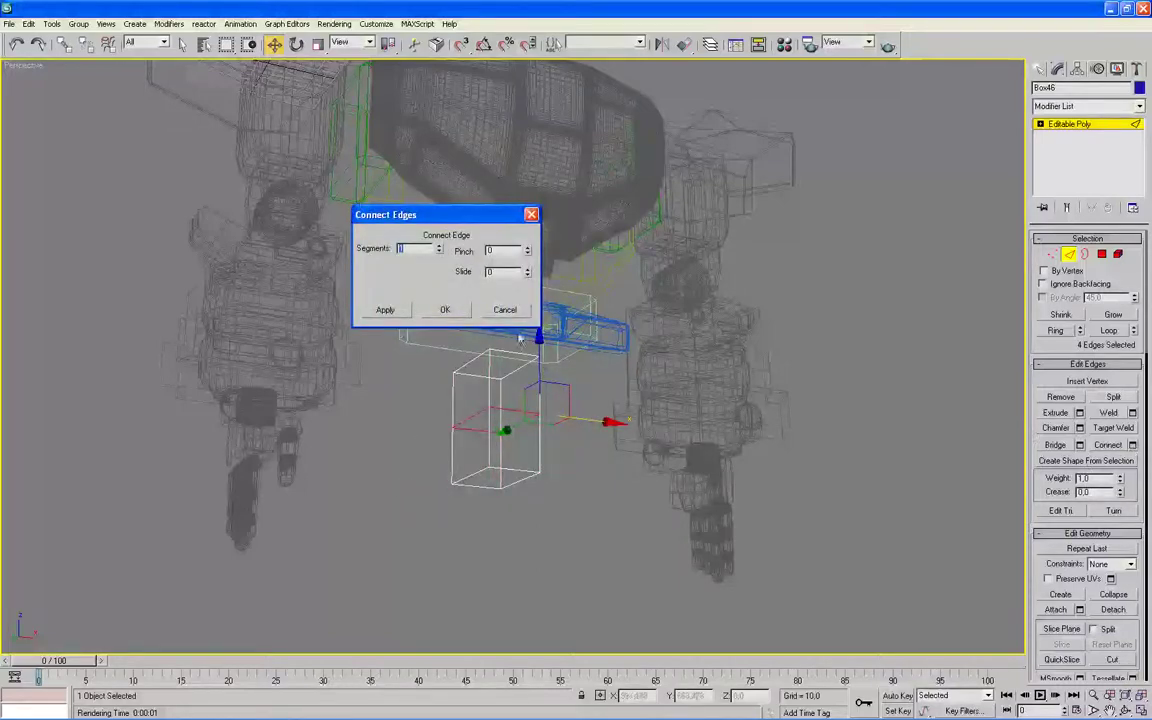
{"action": "left_click", "coordinate": [449, 315]}
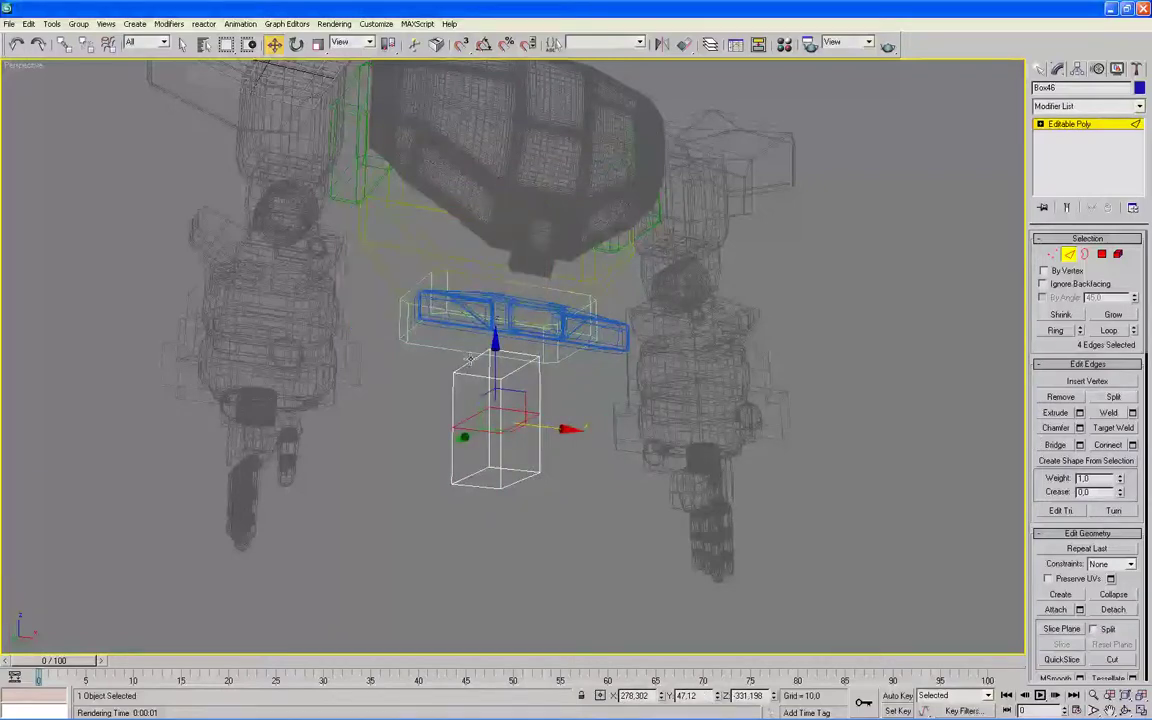
Step: Connect further edge pairs on the block to add extra dividing edges
{"action": "left_click", "coordinate": [471, 358]}
{"action": "left_click", "coordinate": [540, 392], "text": "ctrl"}
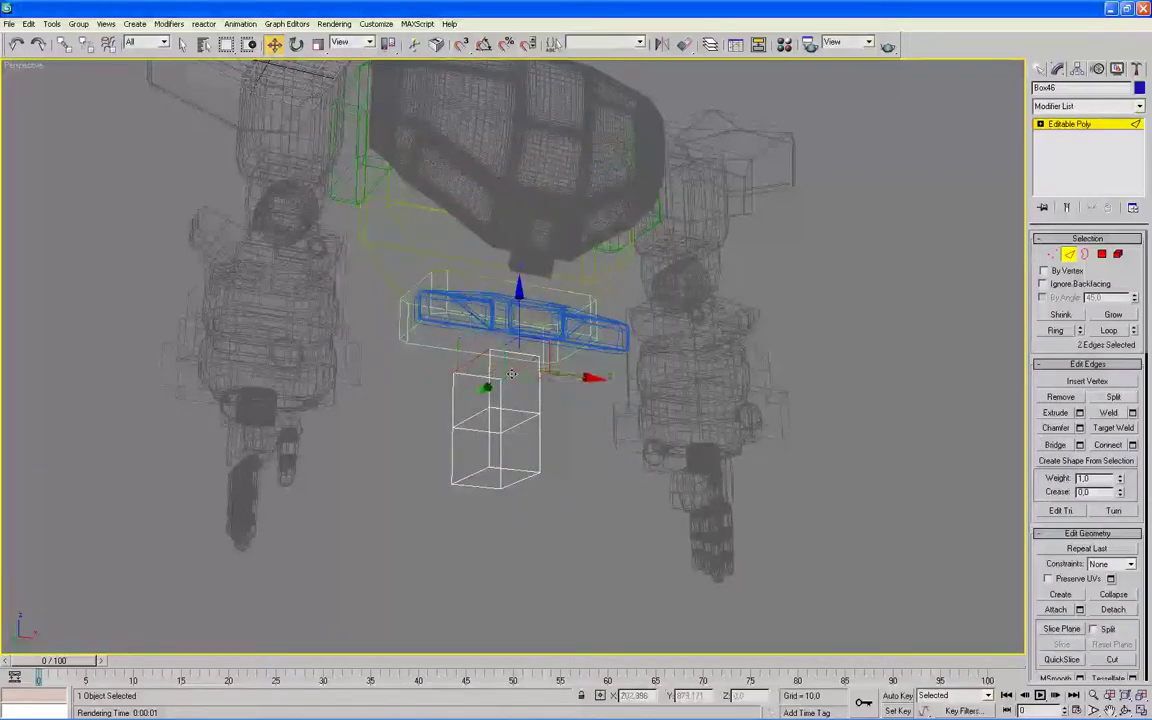
{"action": "left_click", "coordinate": [1107, 445]}
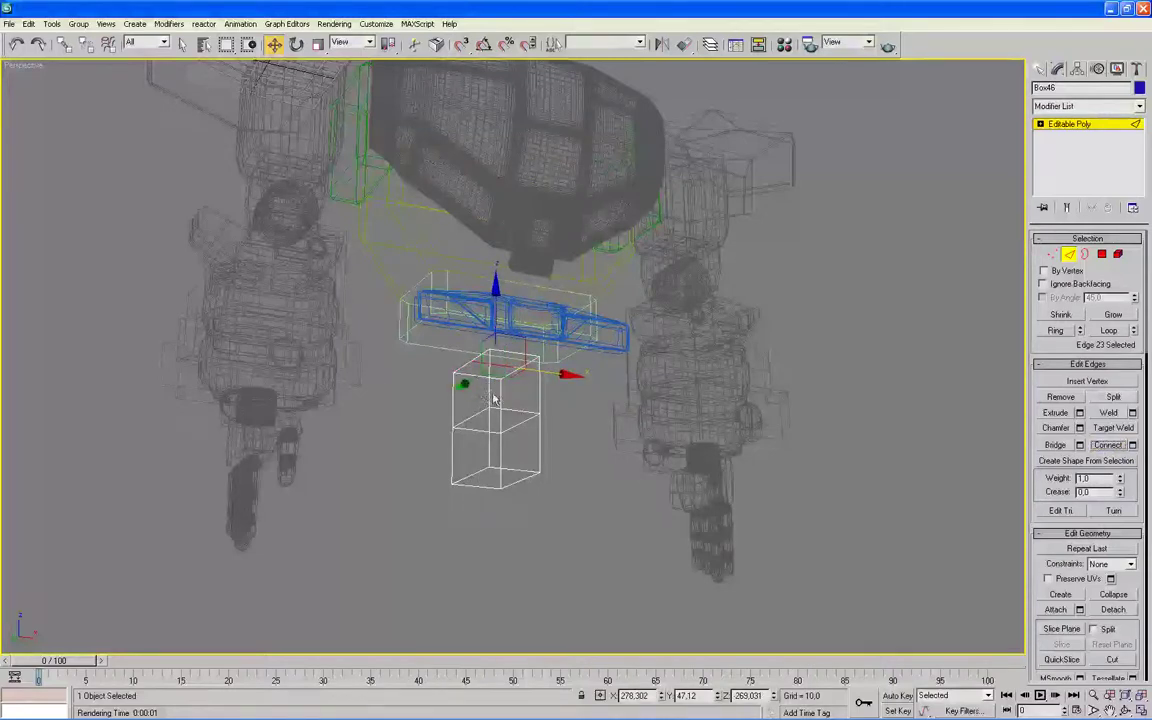
{"action": "left_click", "coordinate": [540, 396]}
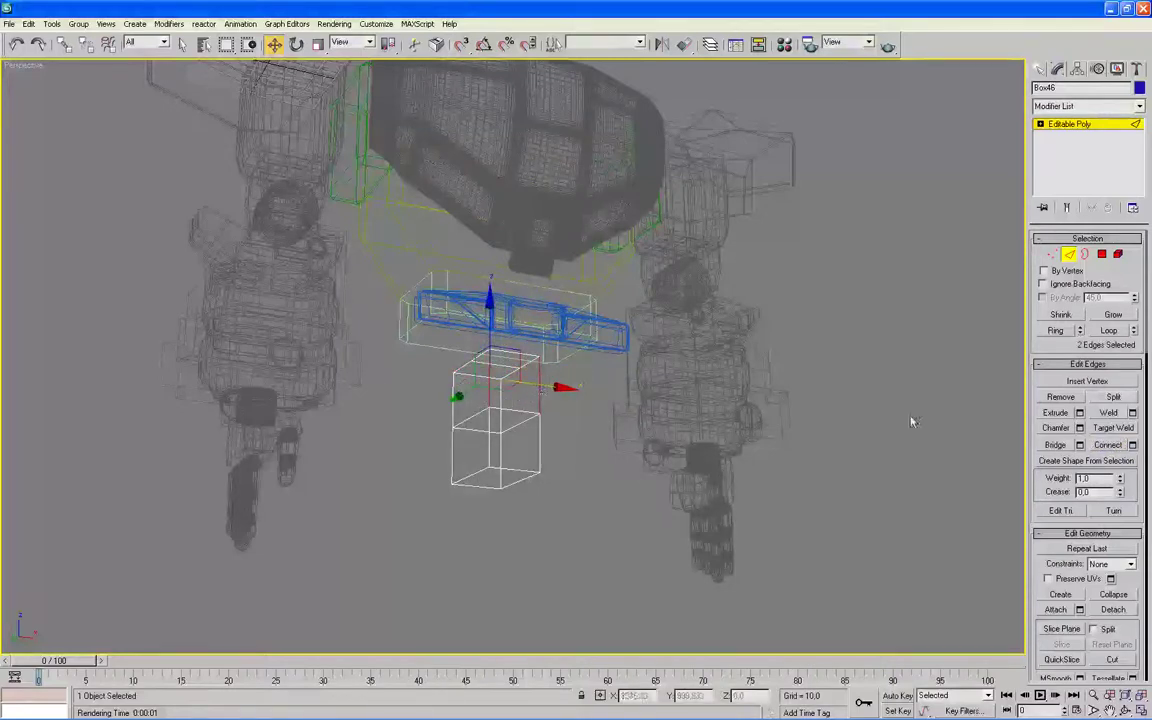
{"action": "left_click", "coordinate": [1107, 445]}
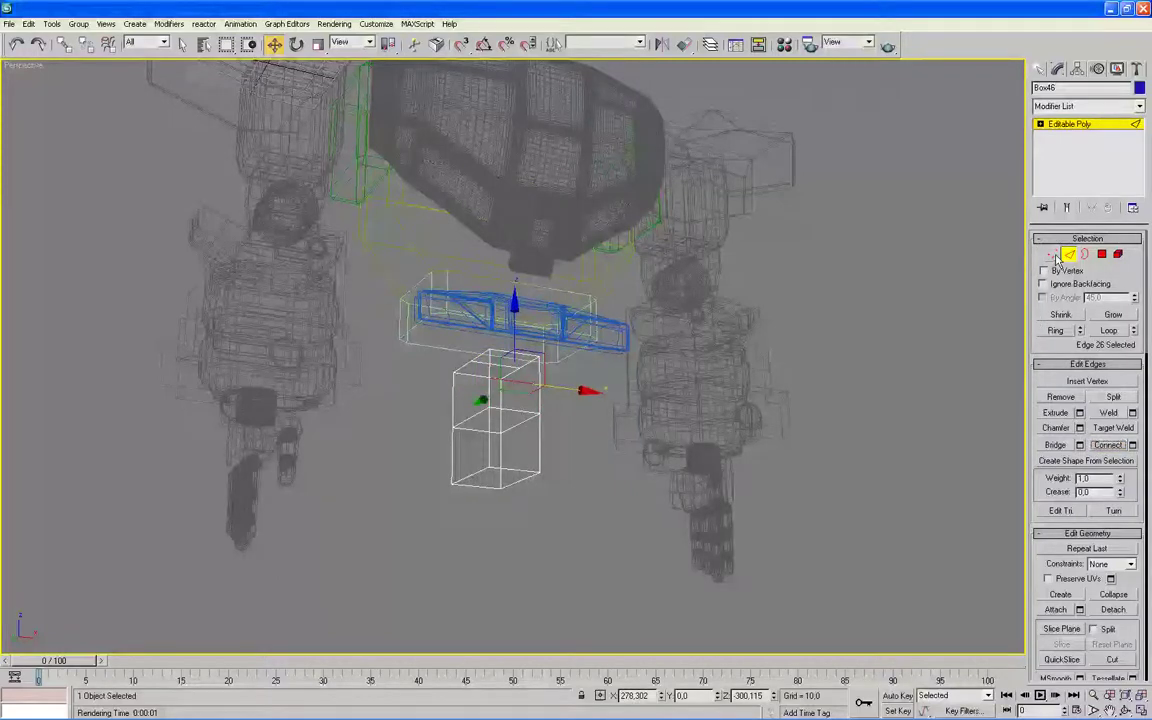
{"action": "key", "text": "1"}
{"action": "key", "text": "alt+w"}
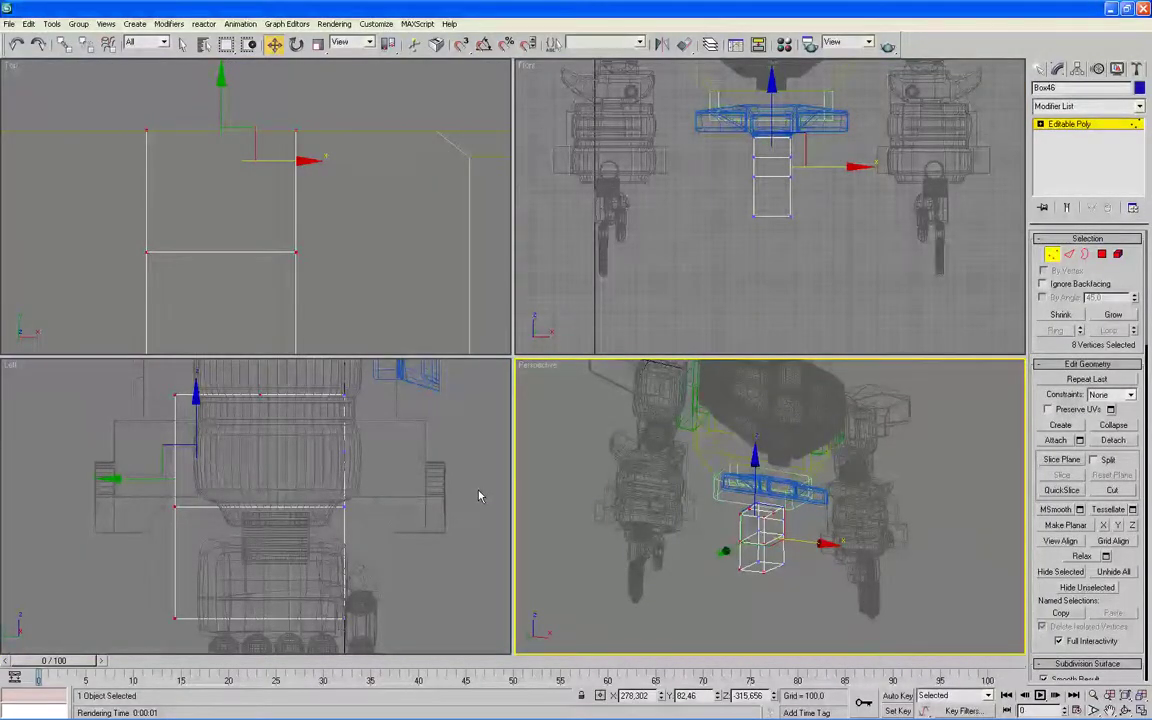
Step: Stretch the block's right-side vertices outward along X in the Left view
{"action": "right_click", "coordinate": [478, 496]}
{"action": "key", "text": "alt+w"}
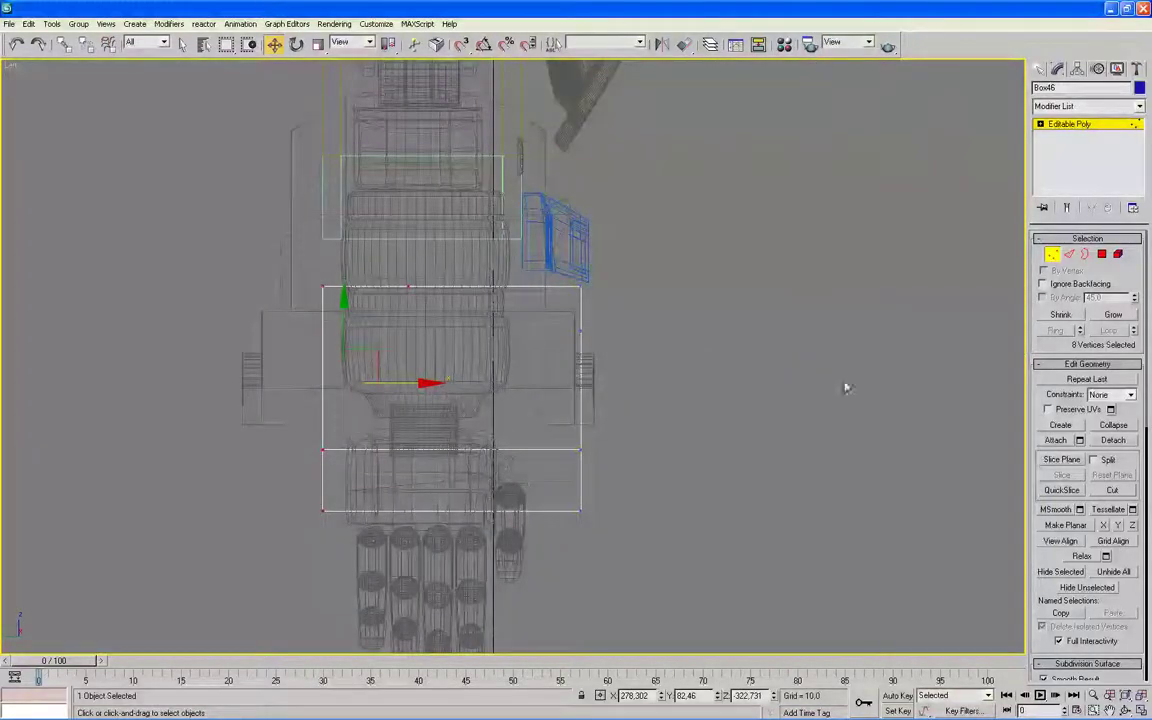
{"action": "left_click_drag", "start_coordinate": [738, 290], "coordinate": [550, 466]}
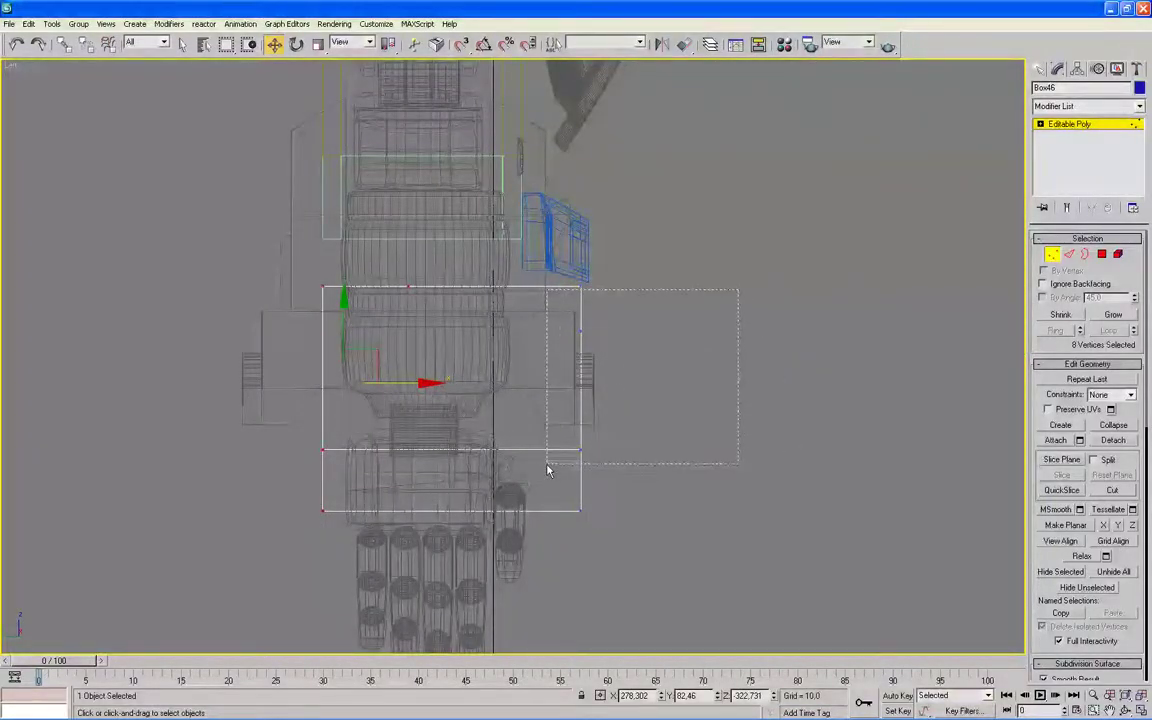
{"action": "left_click_drag", "start_coordinate": [661, 390], "coordinate": [715, 390]}
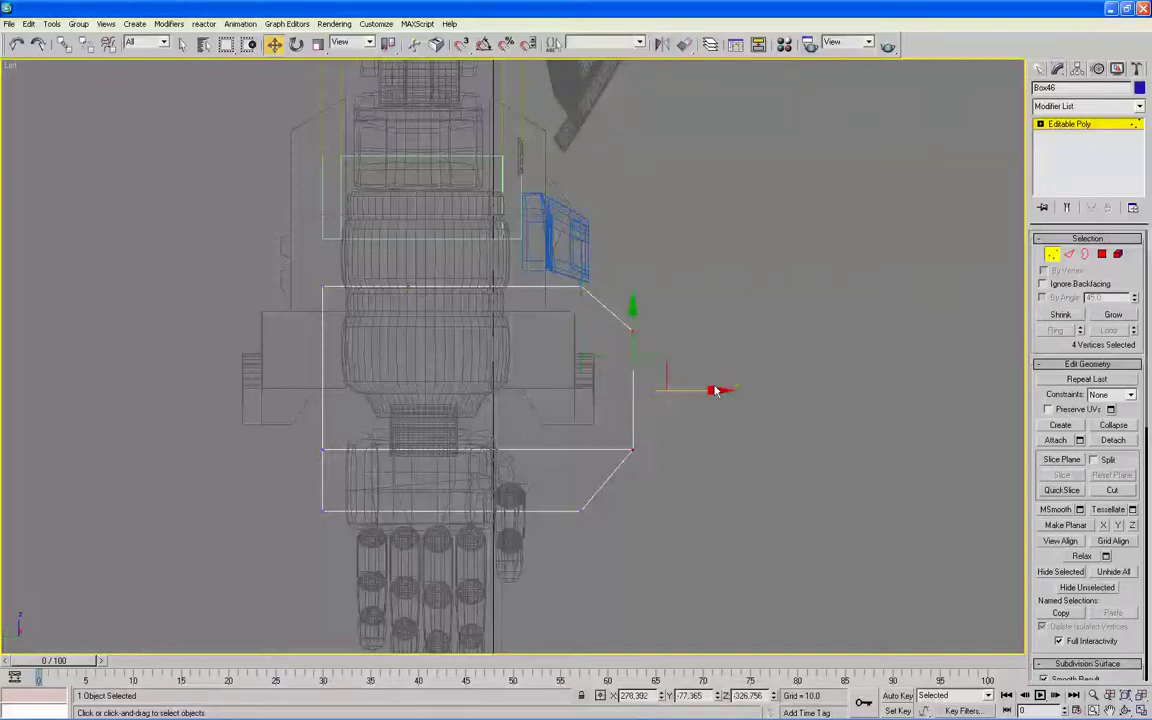
Step: Show the Perspective view with Smooth+Highlights shading, orbit to face the block, and maximize it
{"action": "key", "text": "alt+w"}
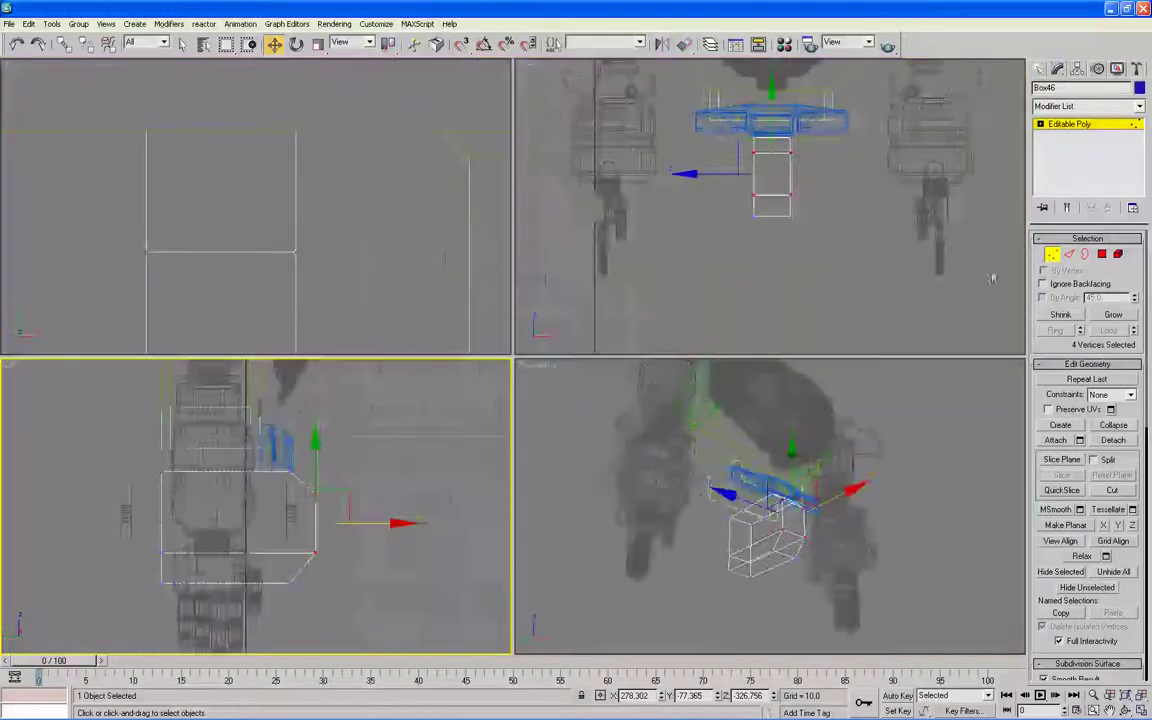
{"action": "right_click", "coordinate": [912, 440]}
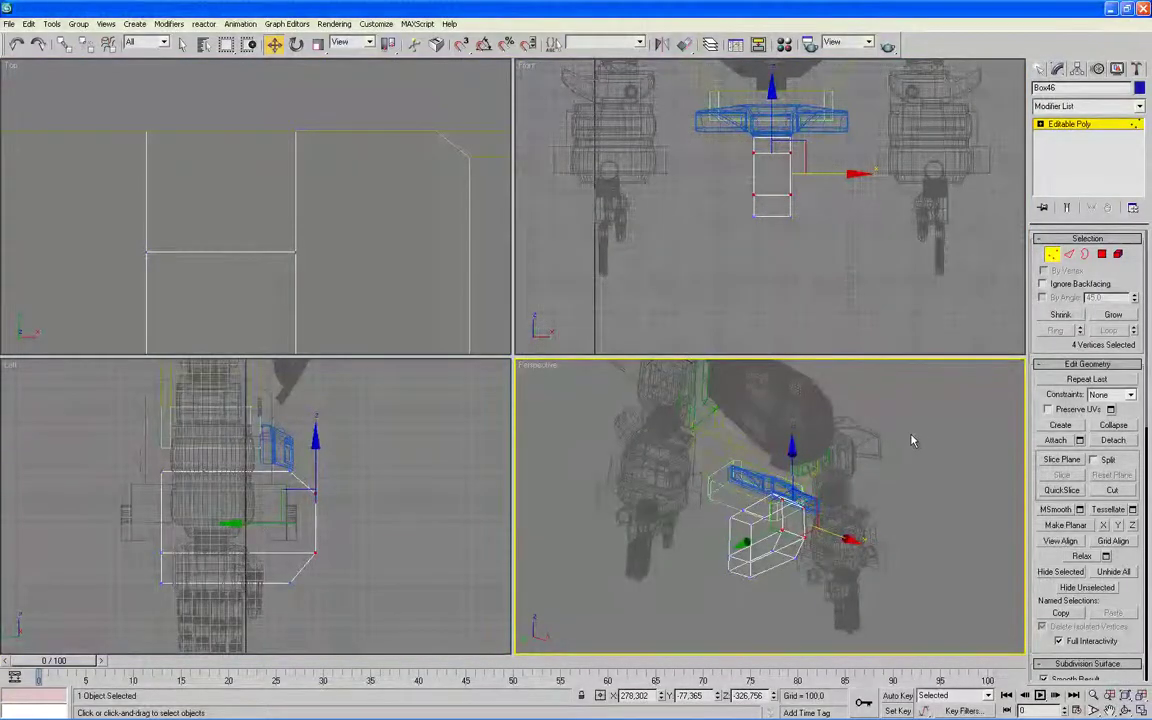
{"action": "key", "text": "F3"}
{"action": "mouse_move", "coordinate": [912, 440]}
{"action": "middle_mouse_down", "text": "alt"}
{"action": "mouse_move", "coordinate": [890, 492]}
{"action": "mouse_move", "coordinate": [920, 504]}
{"action": "middle_mouse_up", "text": "alt"}
{"action": "key", "text": "alt+w"}
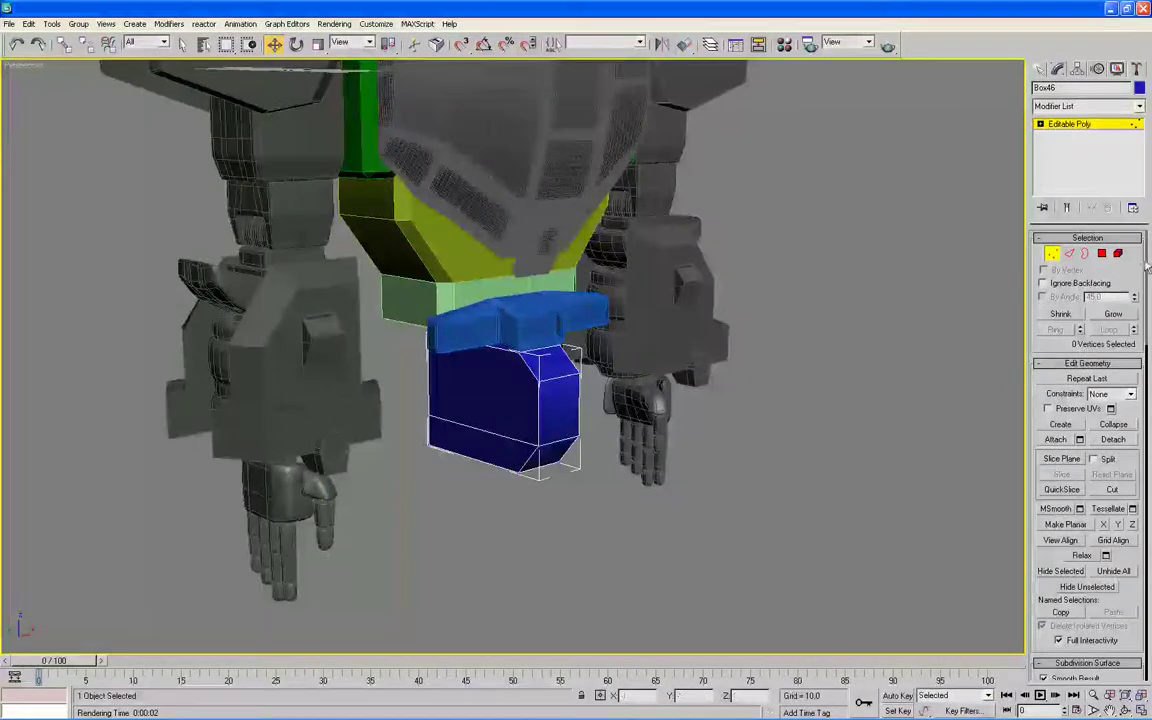
Step: Select the blue block's two opposite side faces in Polygon mode
{"action": "left_click", "coordinate": [1101, 253]}
{"action": "left_click", "coordinate": [486, 402]}
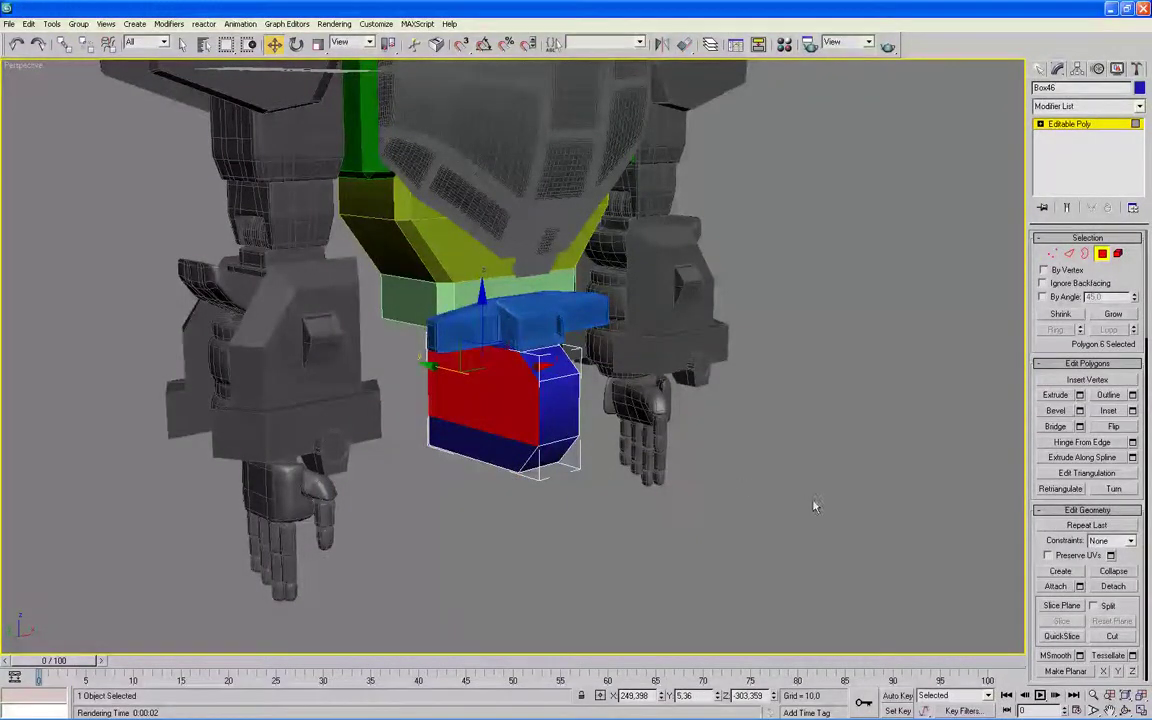
{"action": "middle_click_drag", "start_coordinate": [731, 448], "coordinate": [549, 412], "text": "alt"}
{"action": "left_click", "coordinate": [549, 412], "text": "ctrl"}
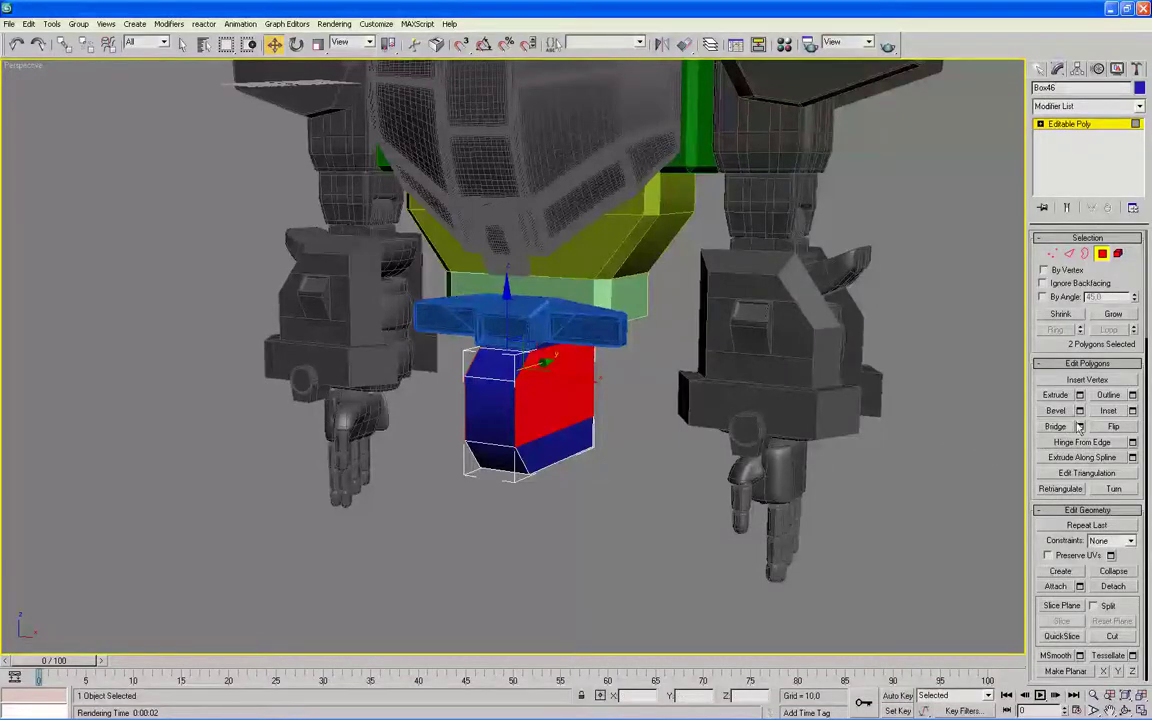
{"action": "scroll", "coordinate": [898, 433], "scroll_direction": "up", "scroll_amount": 3}
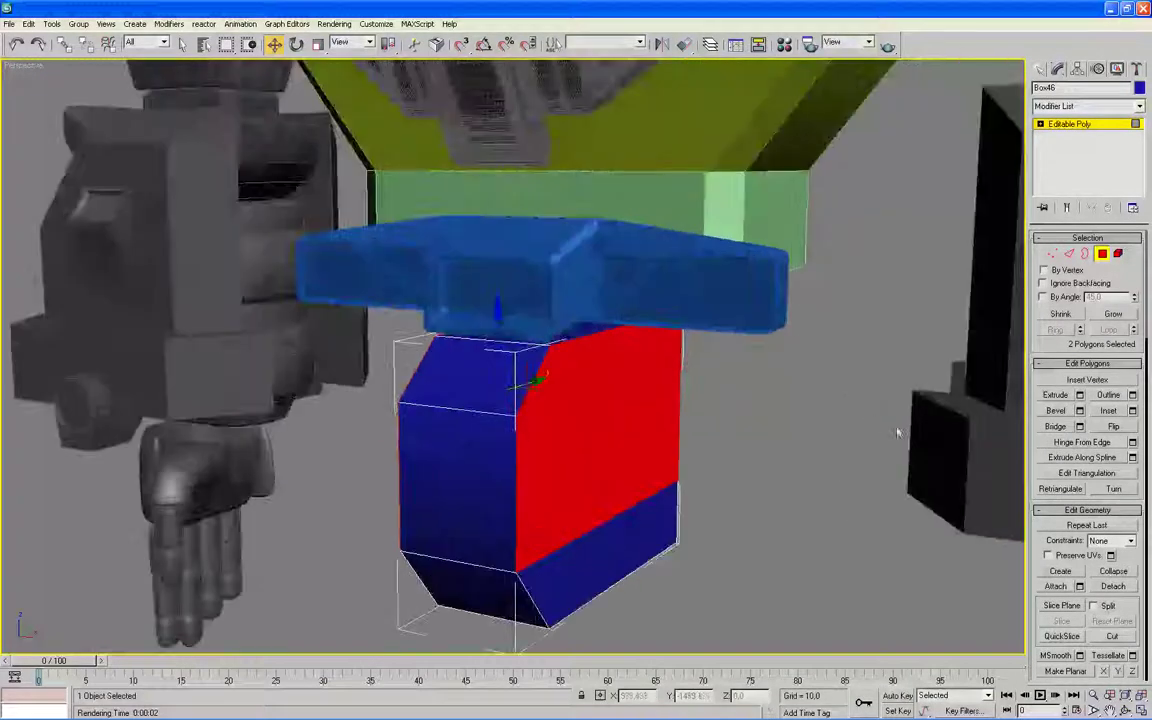
Step: Bevel both side faces with an outline of about -3.5 and a height of 2.8
{"action": "left_click", "coordinate": [1079, 410]}
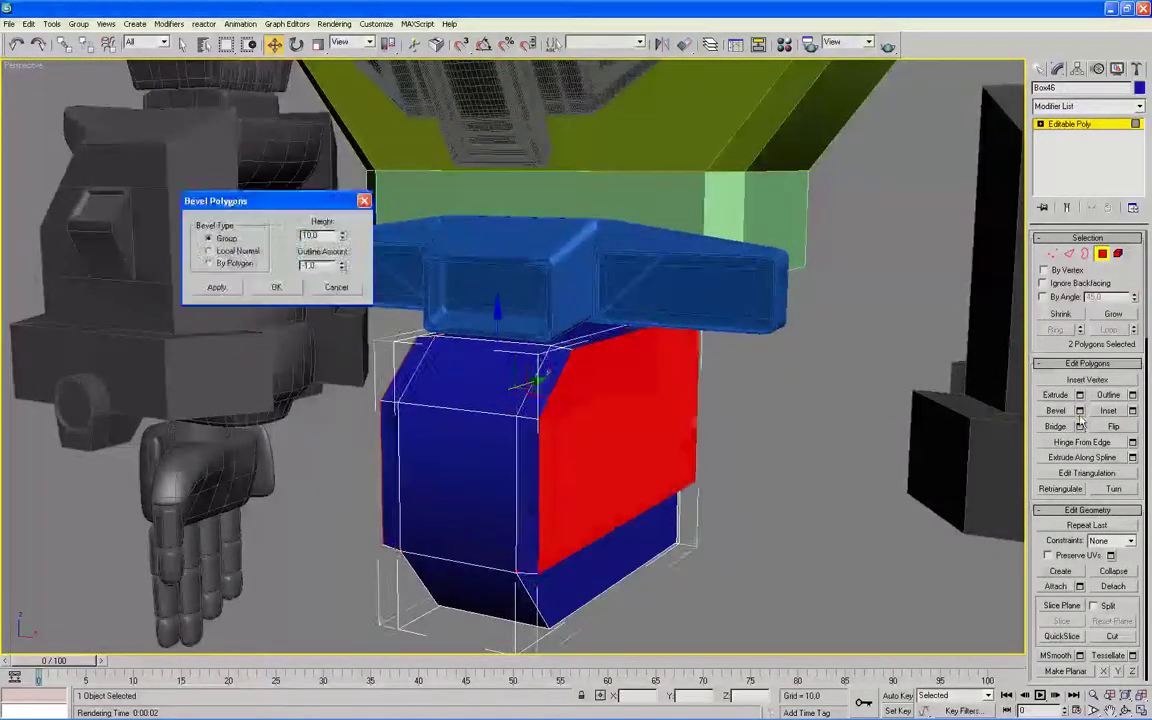
{"action": "right_click", "coordinate": [342, 236]}
{"action": "mouse_move", "coordinate": [343, 268]}
{"action": "left_mouse_down"}
{"action": "mouse_move", "coordinate": [349, 511]}
{"action": "mouse_move", "coordinate": [348, 493]}
{"action": "left_mouse_up"}
{"action": "left_click", "coordinate": [216, 288]}
{"action": "mouse_move", "coordinate": [342, 236]}
{"action": "left_mouse_down"}
{"action": "mouse_move", "coordinate": [341, 252]}
{"action": "mouse_move", "coordinate": [346, 60]}
{"action": "left_mouse_up"}
{"action": "mouse_move", "coordinate": [399, 411]}
{"action": "middle_mouse_down", "text": "alt"}
{"action": "mouse_move", "coordinate": [478, 425]}
{"action": "mouse_move", "coordinate": [410, 365]}
{"action": "mouse_move", "coordinate": [330, 320]}
{"action": "middle_mouse_up", "text": "alt"}
{"action": "left_click", "coordinate": [276, 287]}
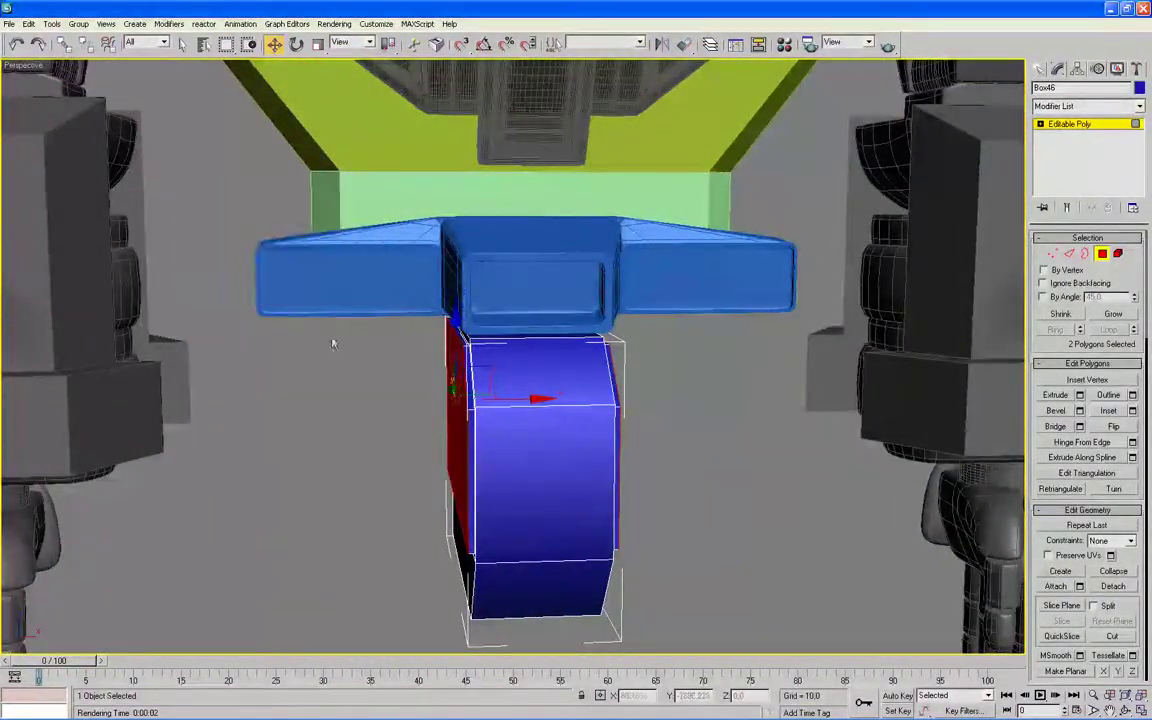
{"action": "left_click", "coordinate": [549, 467]}
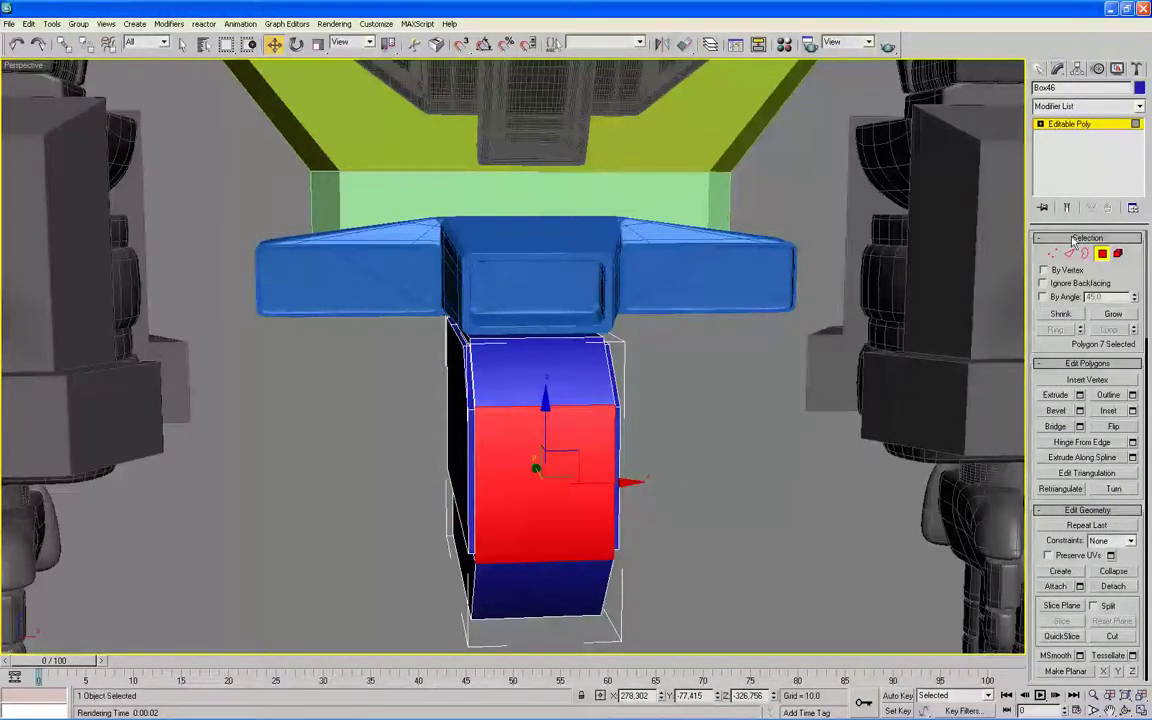
Step: Connect the front face's left and right vertical edges with a new edge slid to -62
{"action": "key", "text": "2"}
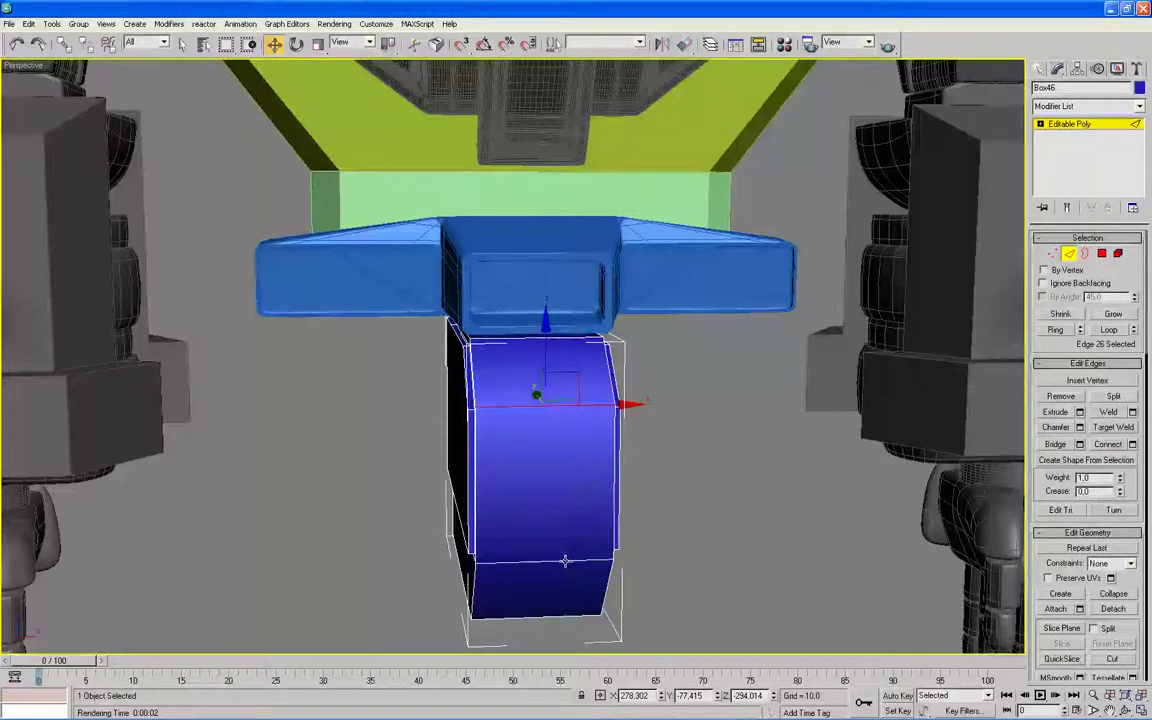
{"action": "left_click", "coordinate": [565, 562], "text": "ctrl"}
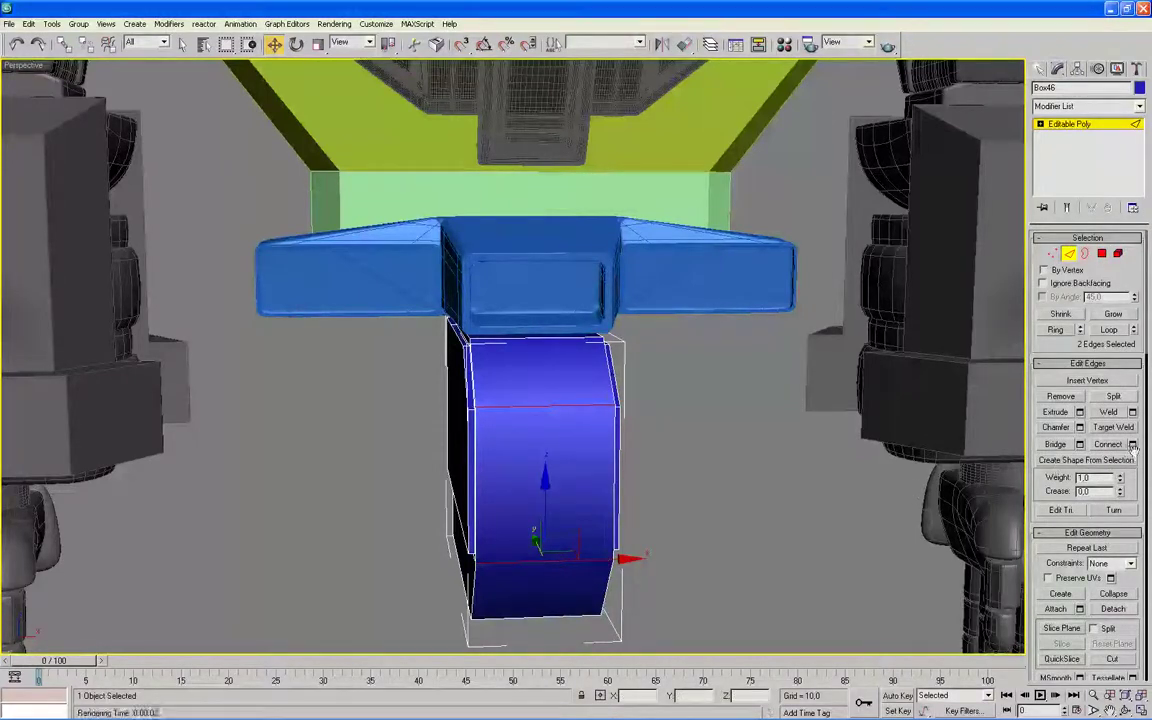
{"action": "left_click", "coordinate": [617, 453]}
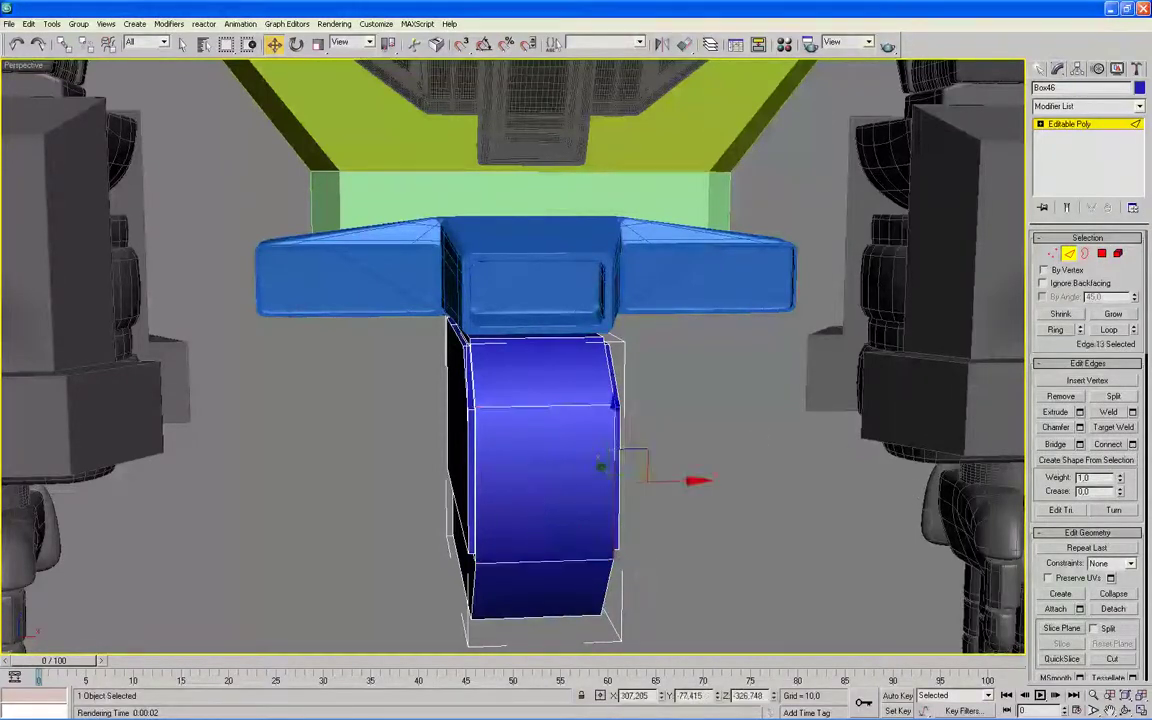
{"action": "left_click", "coordinate": [477, 450], "text": "ctrl"}
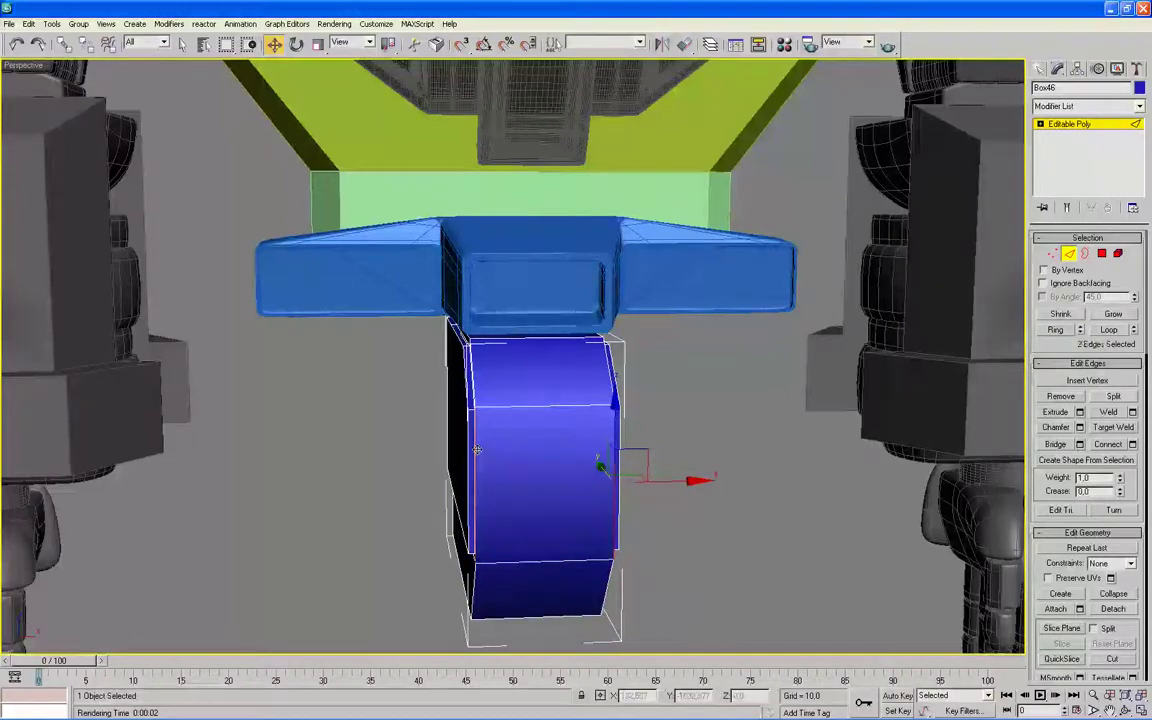
{"action": "mouse_move", "coordinate": [783, 480]}
{"action": "middle_mouse_down", "text": "alt"}
{"action": "mouse_move", "coordinate": [707, 476]}
{"action": "mouse_move", "coordinate": [792, 478]}
{"action": "mouse_move", "coordinate": [774, 481]}
{"action": "middle_mouse_up", "text": "alt"}
{"action": "left_click", "coordinate": [1133, 443]}
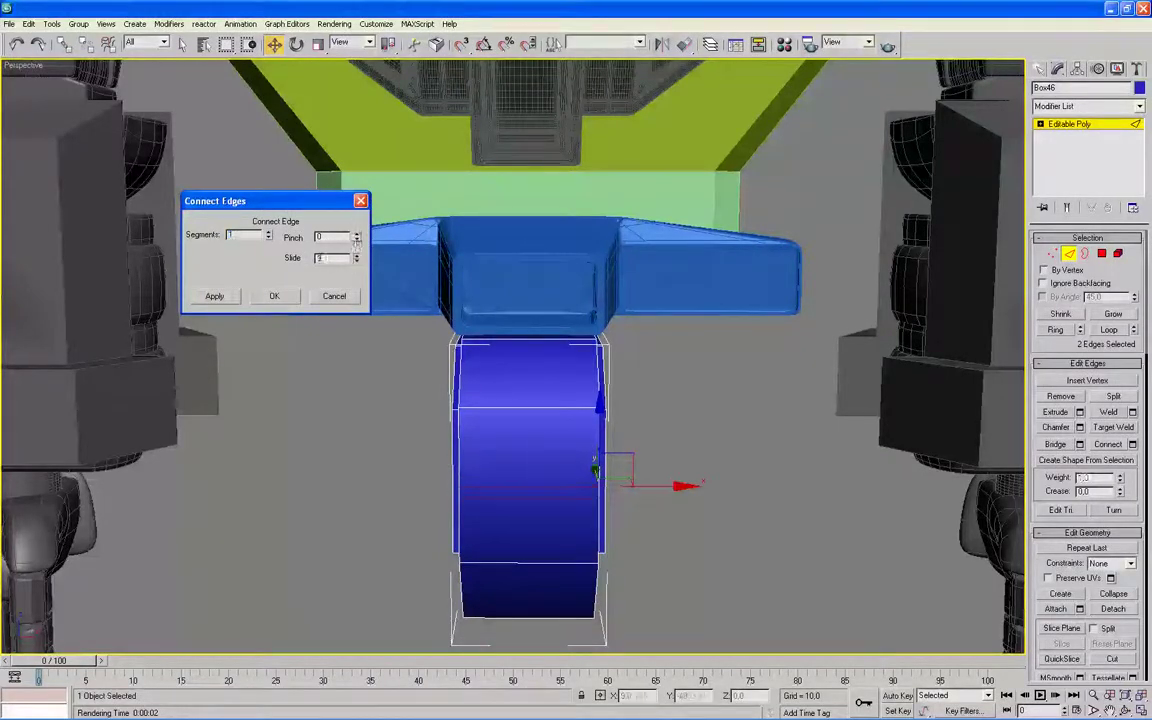
{"action": "left_click_drag", "start_coordinate": [357, 259], "coordinate": [350, 340]}
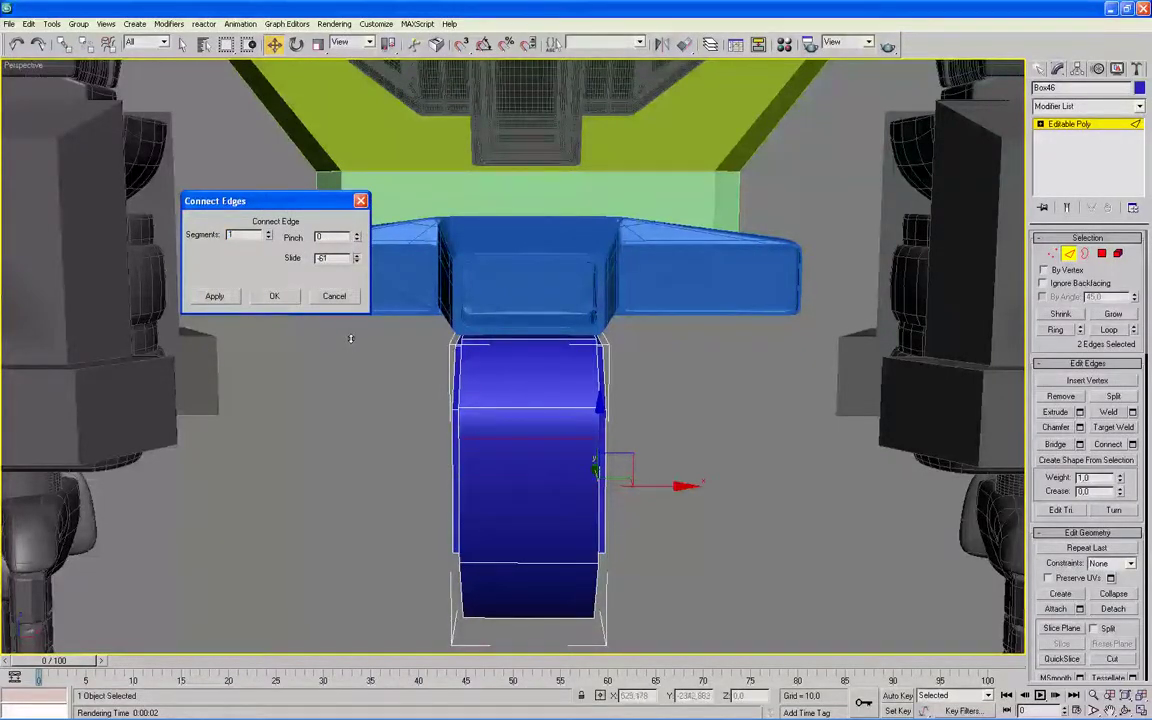
{"action": "left_click", "coordinate": [274, 296]}
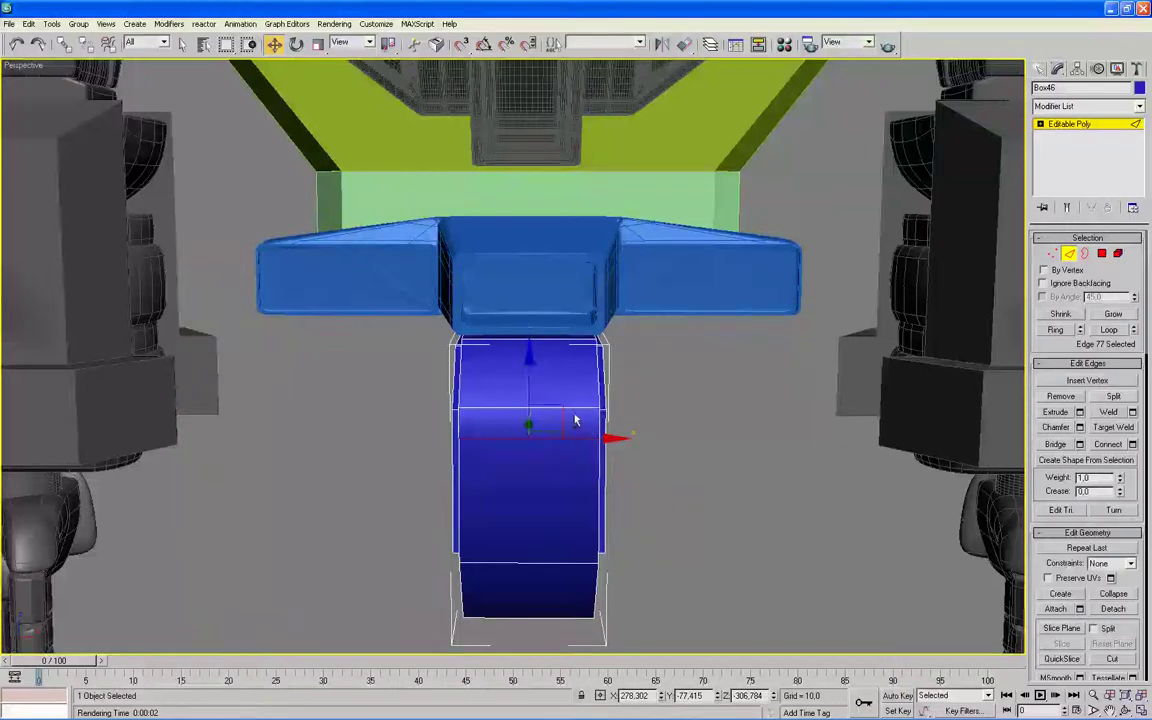
Step: Connect the horizontal edges with 2 pinched segments to frame the central panel
{"action": "left_click", "coordinate": [575, 407], "text": "ctrl"}
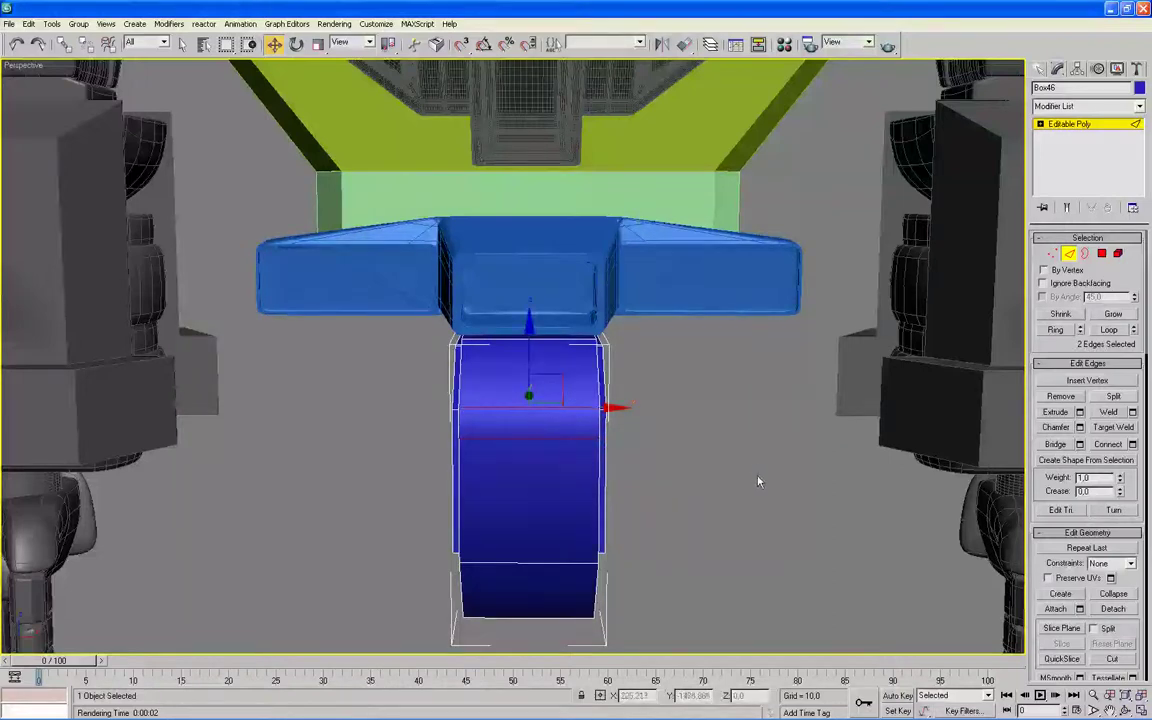
{"action": "left_click", "coordinate": [1132, 445]}
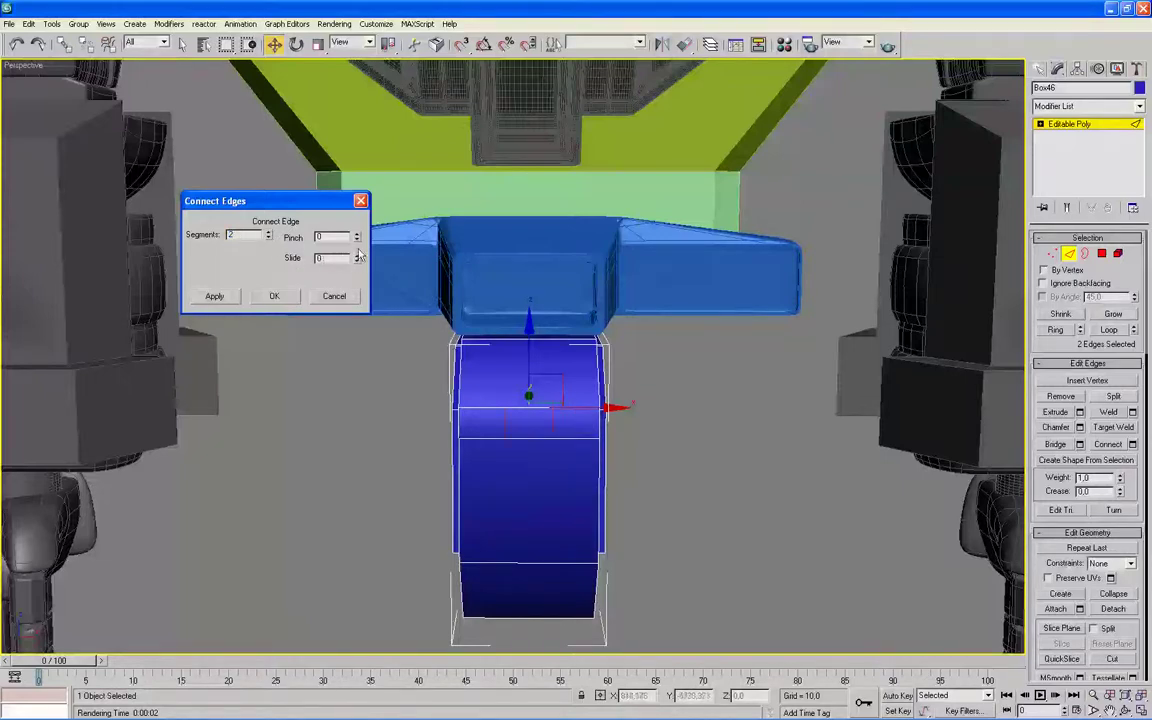
{"action": "left_click_drag", "start_coordinate": [357, 241], "coordinate": [357, 215]}
{"action": "left_click", "coordinate": [273, 297]}
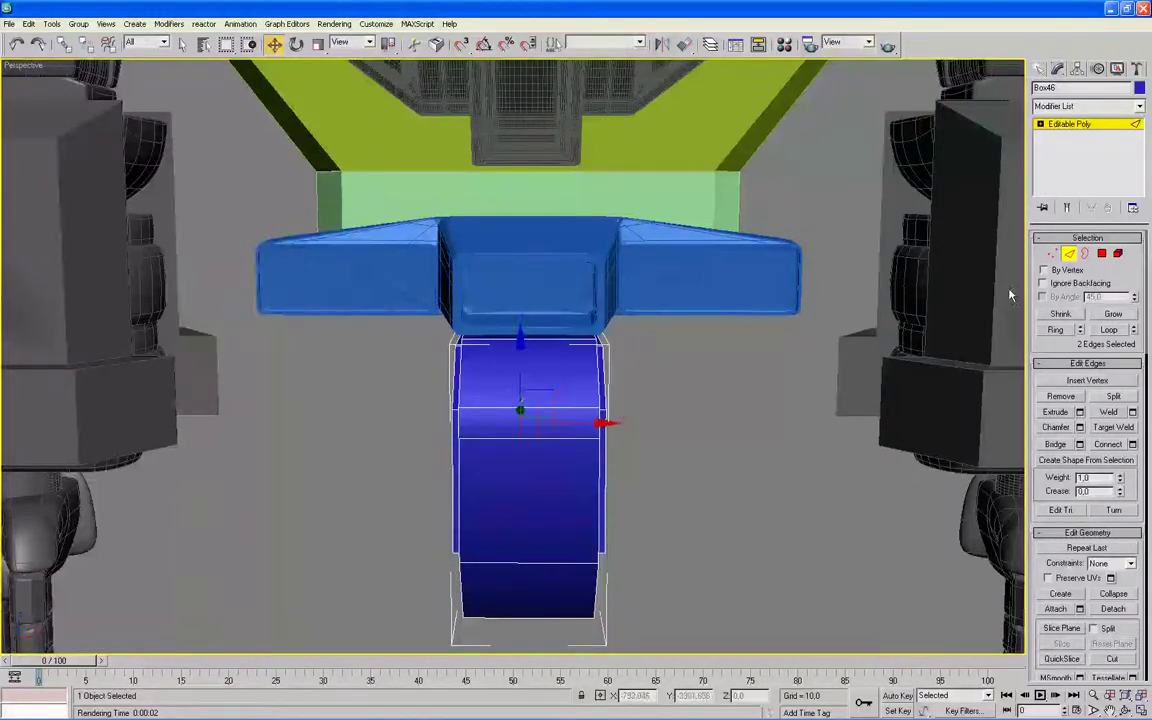
{"action": "left_click", "coordinate": [1102, 254], "text": "ctrl"}
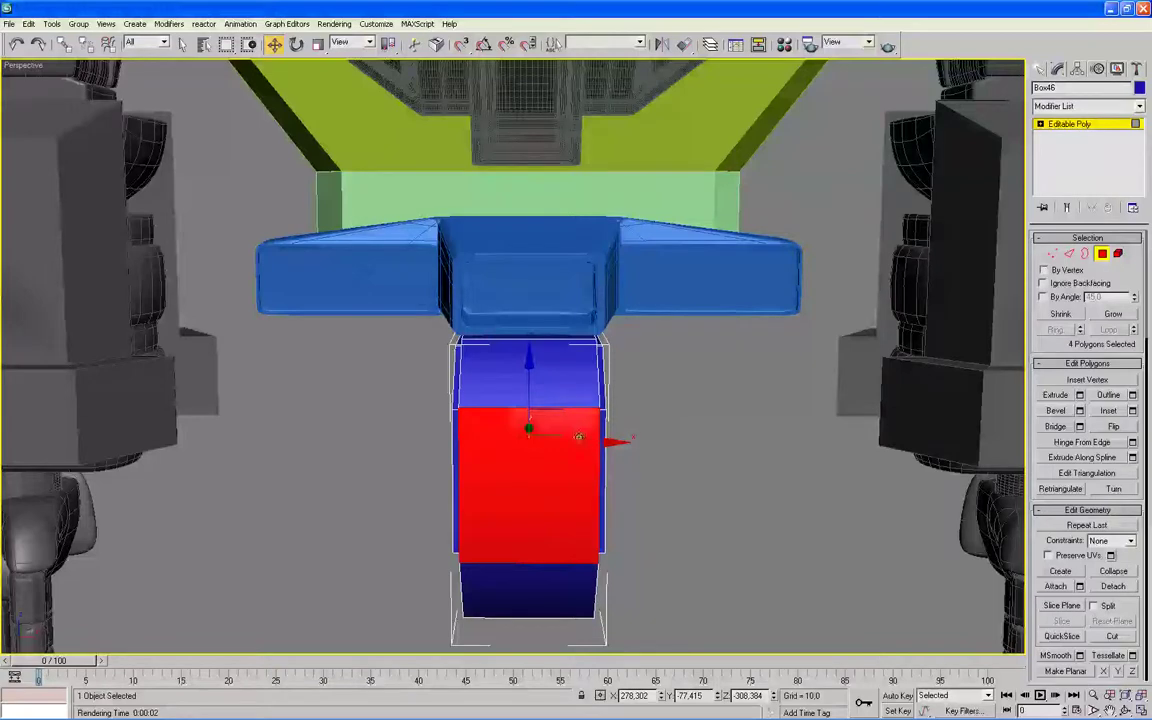
Step: Drop the small top face from the selection and extrude the three panel faces slightly outward
{"action": "left_click", "coordinate": [565, 425]}
{"action": "left_click", "coordinate": [490, 470], "text": "ctrl"}
{"action": "left_click", "coordinate": [585, 470], "text": "ctrl"}
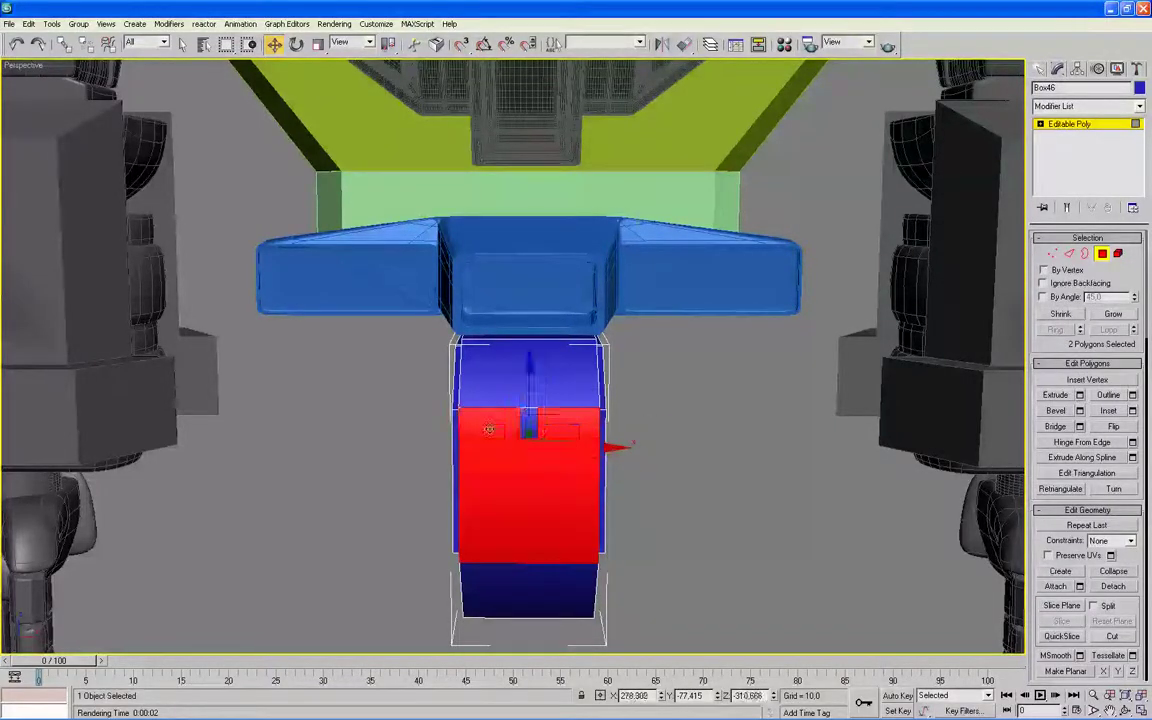
{"action": "middle_click_drag", "start_coordinate": [733, 513], "coordinate": [784, 504], "text": "alt"}
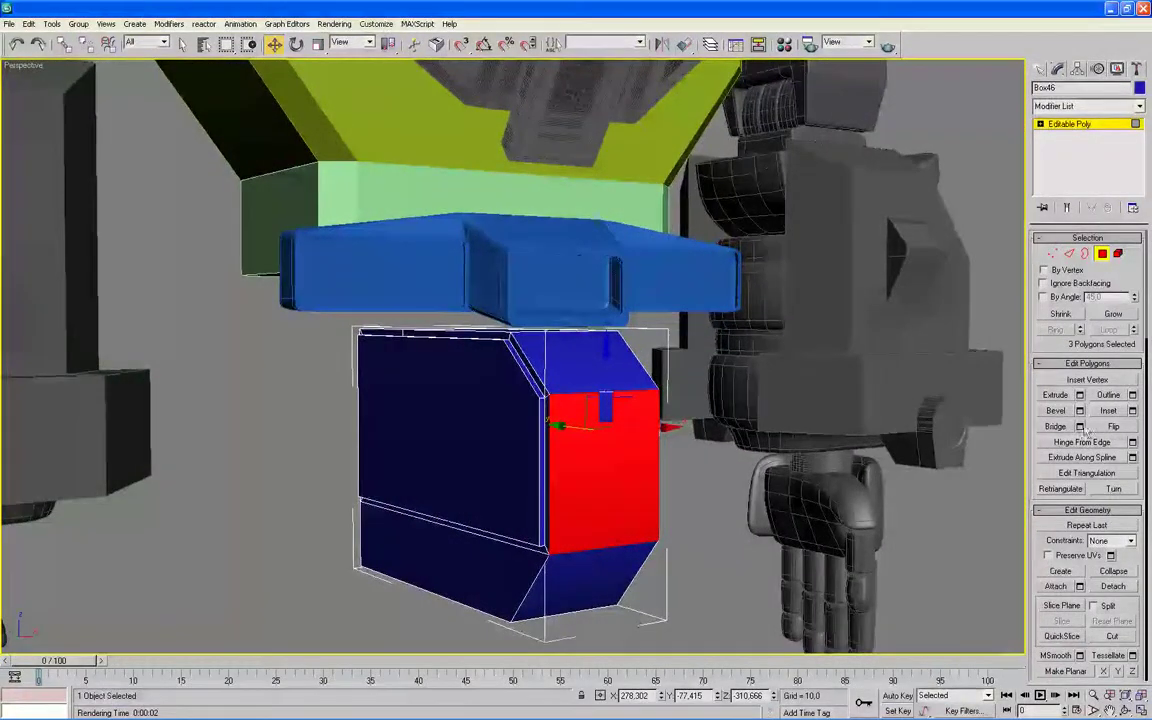
{"action": "left_click", "coordinate": [1055, 395]}
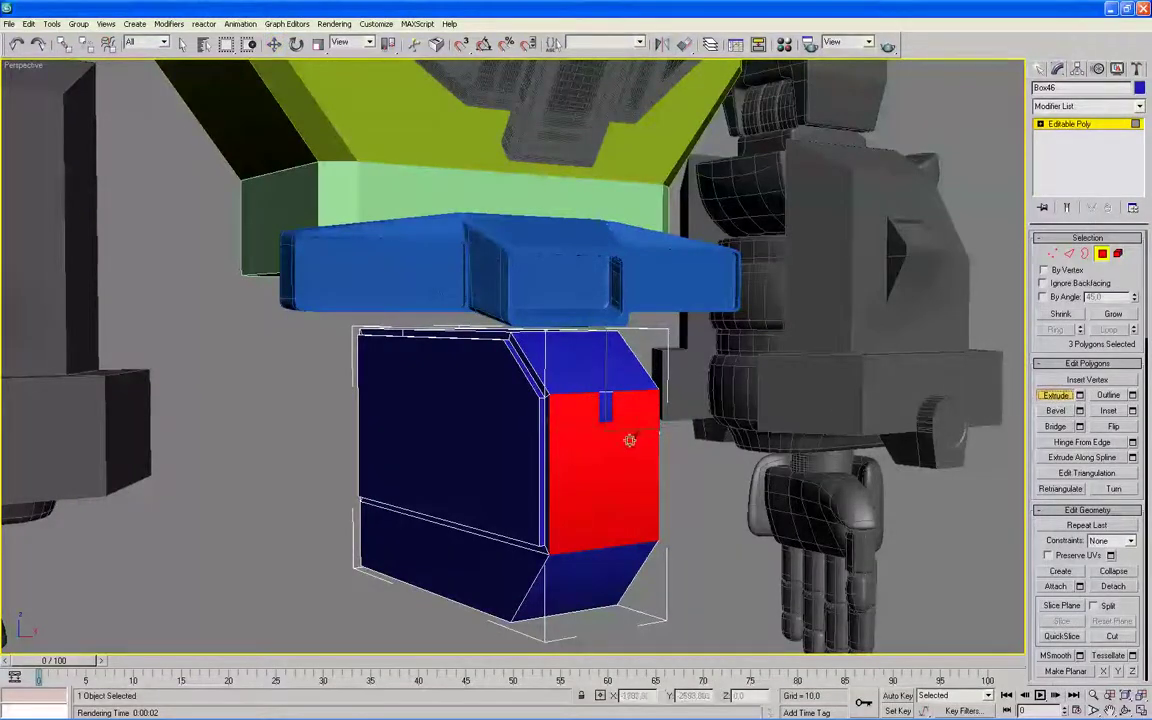
{"action": "left_click_drag", "start_coordinate": [603, 462], "coordinate": [603, 440]}
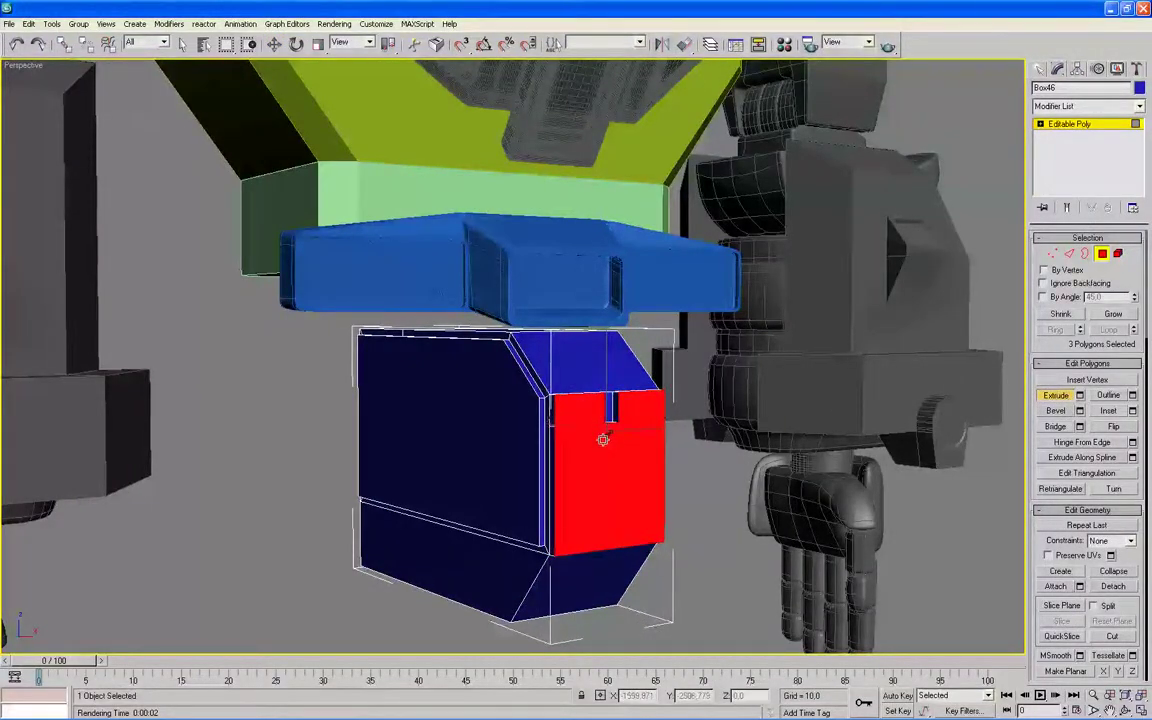
{"action": "mouse_move", "coordinate": [717, 458]}
{"action": "middle_mouse_down", "text": "alt"}
{"action": "mouse_move", "coordinate": [785, 531]}
{"action": "mouse_move", "coordinate": [789, 514]}
{"action": "mouse_move", "coordinate": [766, 524]}
{"action": "mouse_move", "coordinate": [768, 488]}
{"action": "middle_mouse_up", "text": "alt"}
{"action": "key", "text": "alt+w"}
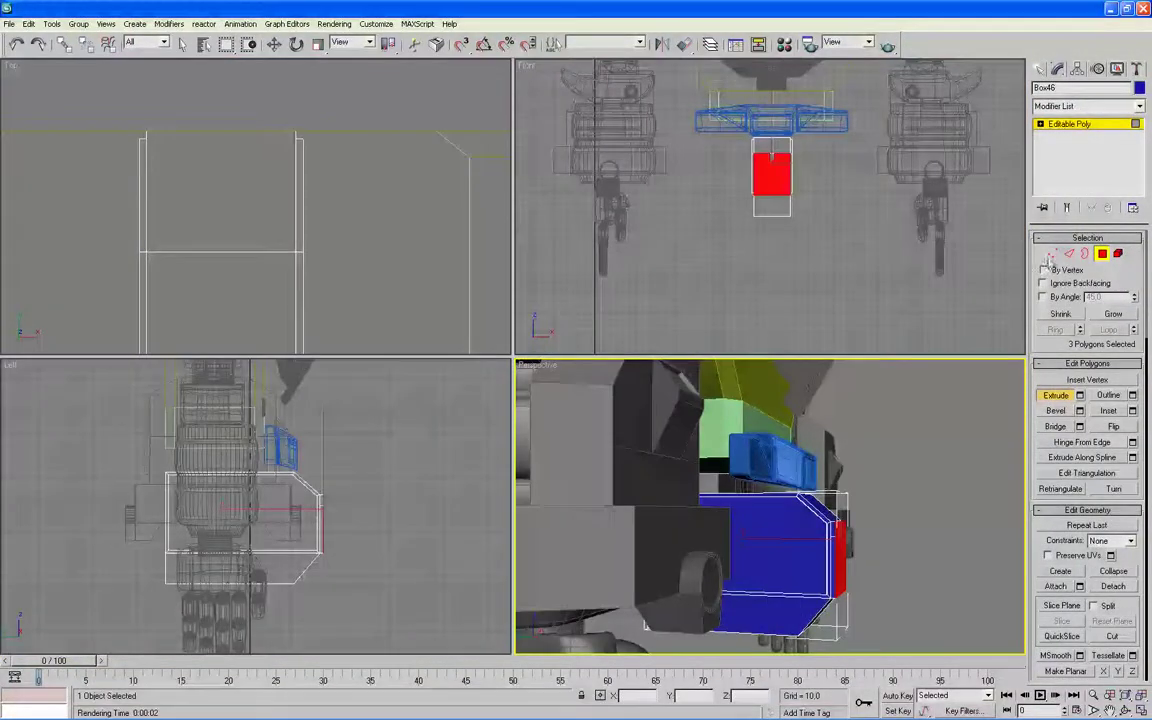
Step: Select the panel's front-end vertices and nudge them along X to reshape its profile
{"action": "left_click", "coordinate": [1052, 253]}
{"action": "key", "text": "w"}
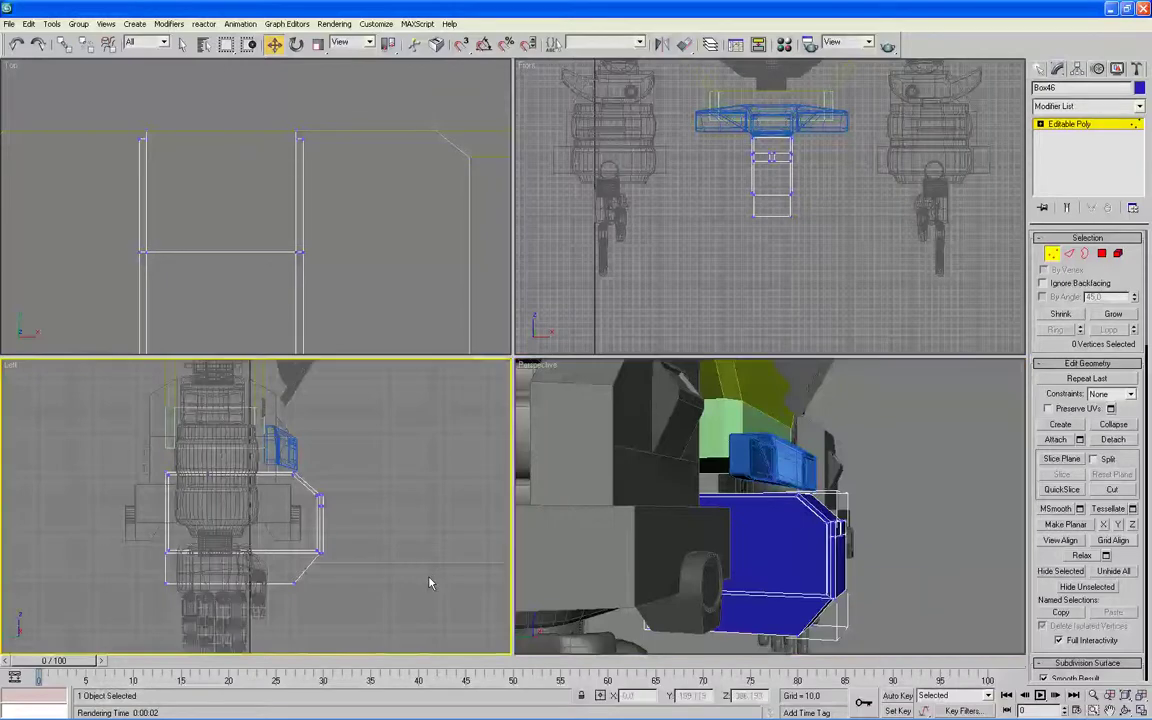
{"action": "scroll", "coordinate": [430, 582], "scroll_direction": "up", "scroll_amount": 3}
{"action": "scroll", "coordinate": [442, 578], "scroll_direction": "up", "scroll_amount": 2}
{"action": "left_click_drag", "start_coordinate": [358, 369], "coordinate": [410, 628]}
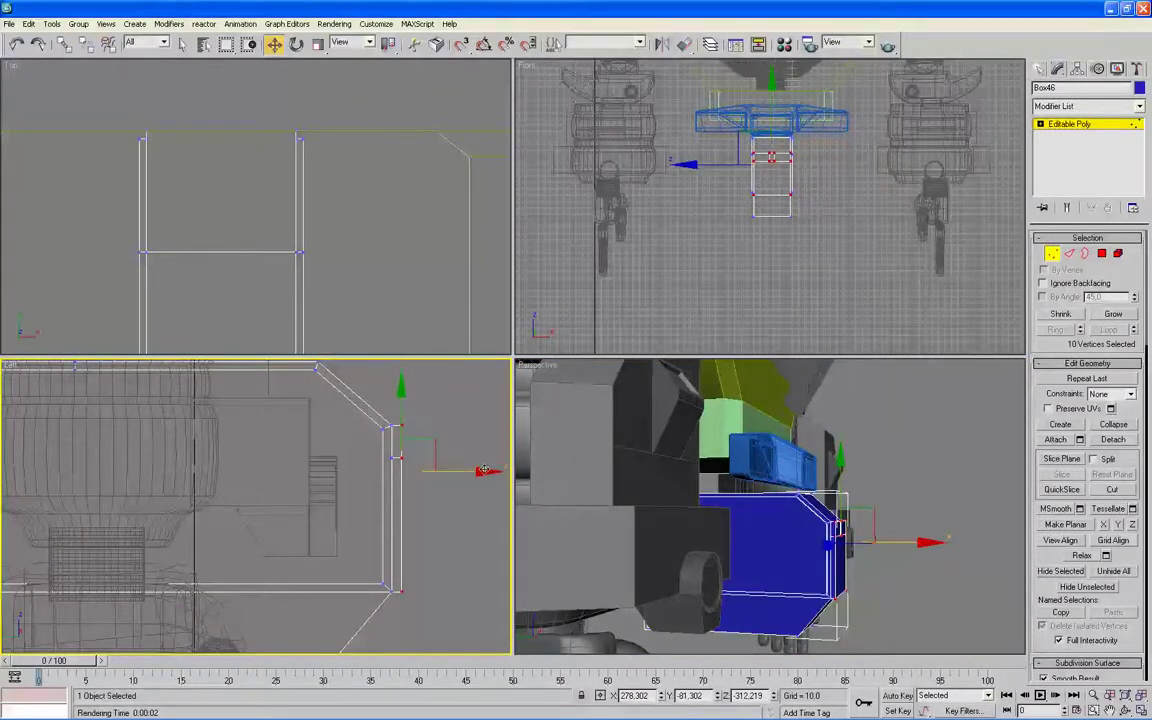
{"action": "left_click_drag", "start_coordinate": [481, 473], "coordinate": [480, 473]}
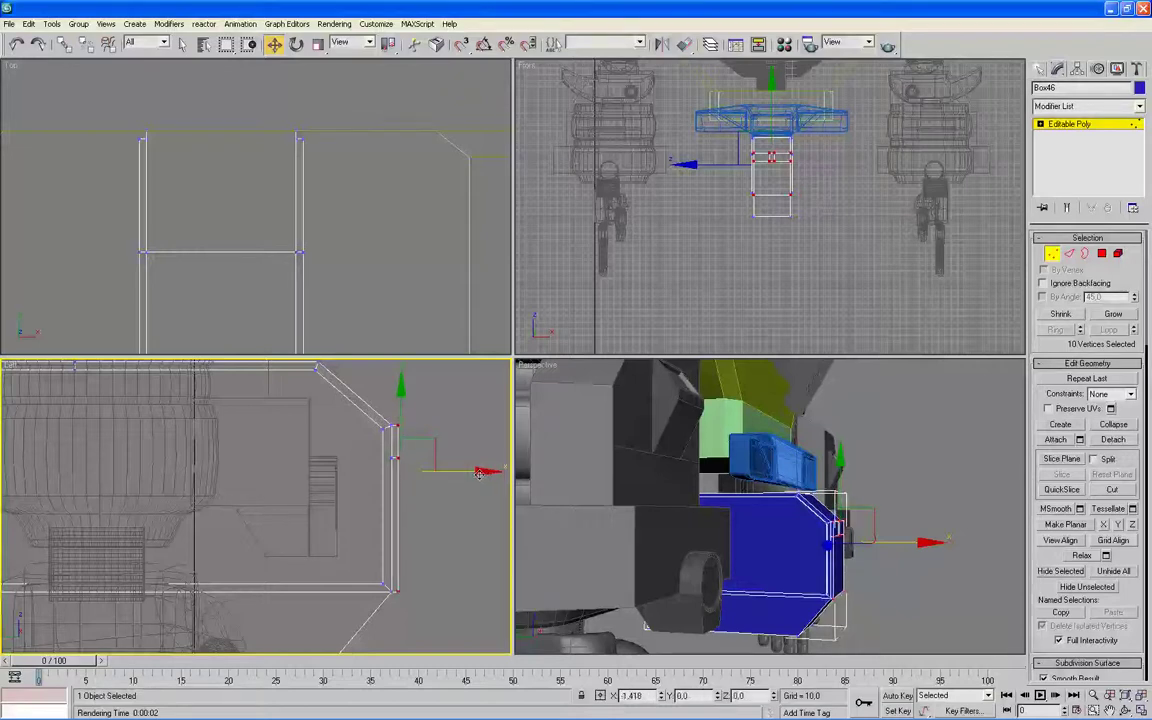
{"action": "left_click", "coordinate": [420, 418]}
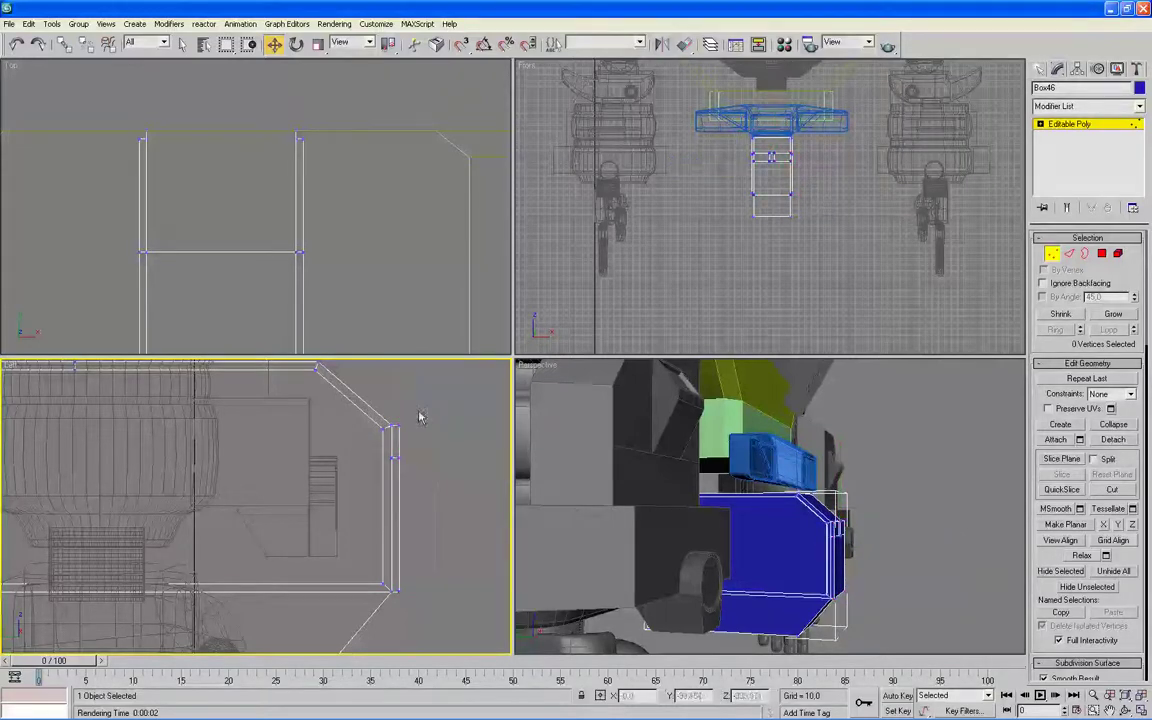
{"action": "left_click_drag", "start_coordinate": [398, 438], "coordinate": [398, 438]}
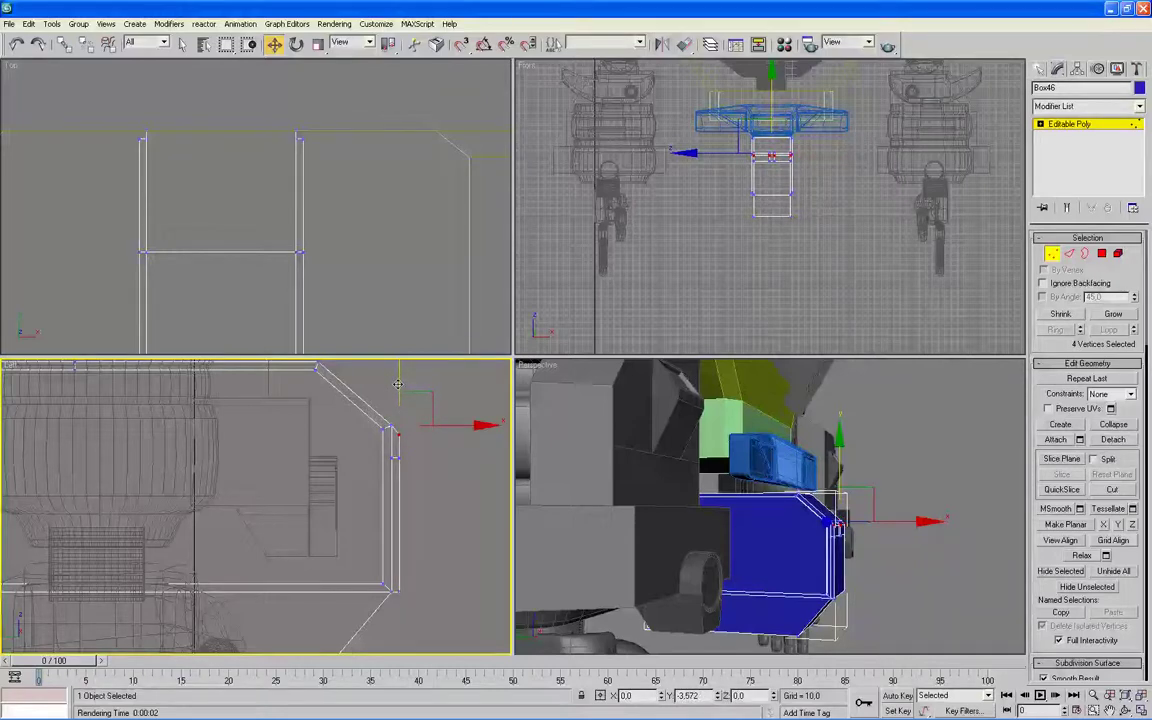
Step: Orbit the Perspective view to the robot's front and exit vertex mode
{"action": "left_click", "coordinate": [895, 571]}
{"action": "middle_click_drag", "start_coordinate": [897, 578], "coordinate": [827, 605], "text": "alt"}
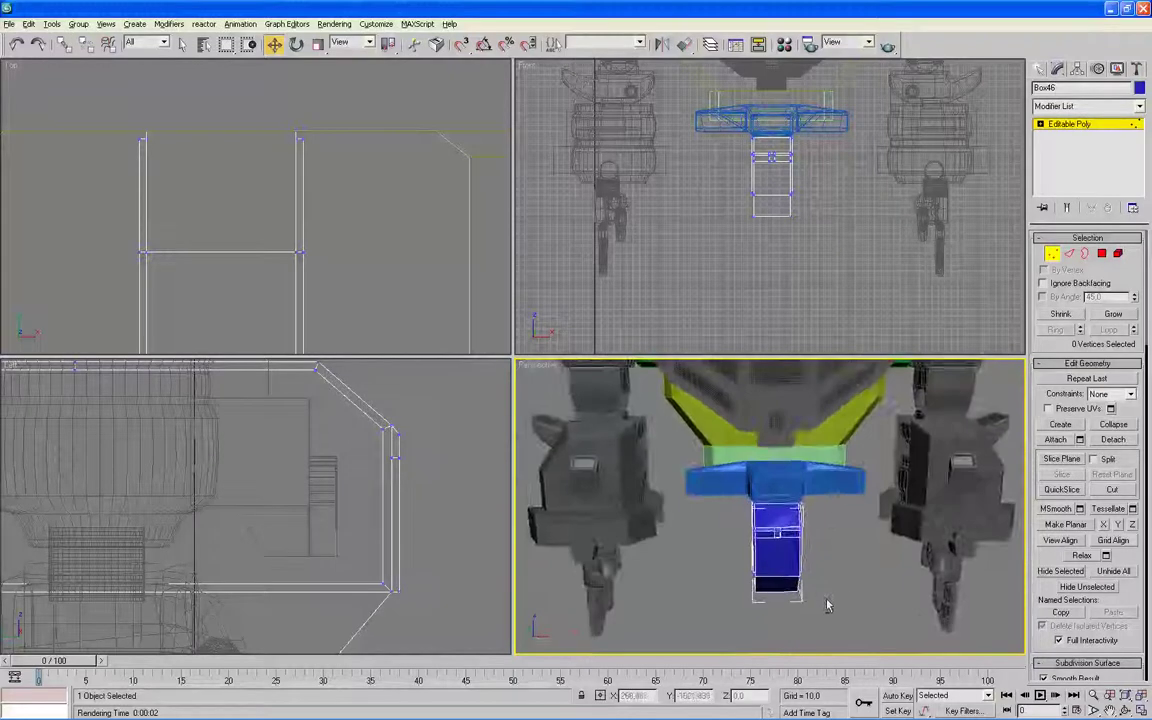
{"action": "scroll", "coordinate": [827, 605], "scroll_direction": "down", "scroll_amount": 3}
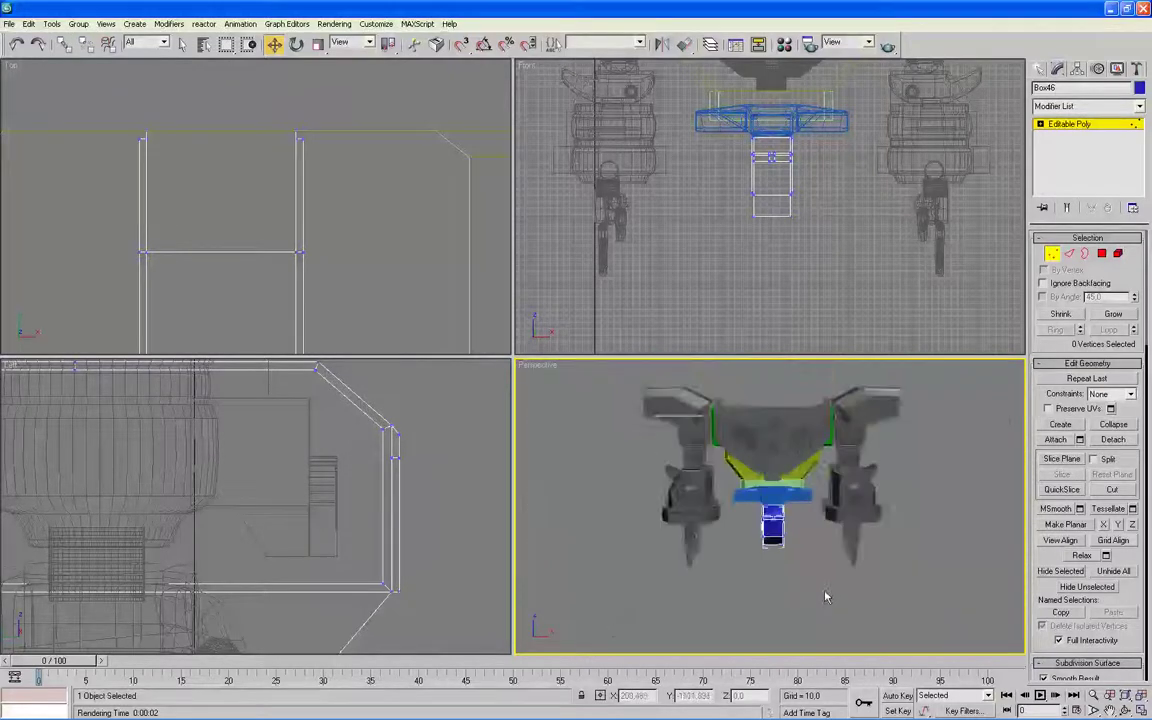
{"action": "left_click", "coordinate": [1053, 254]}
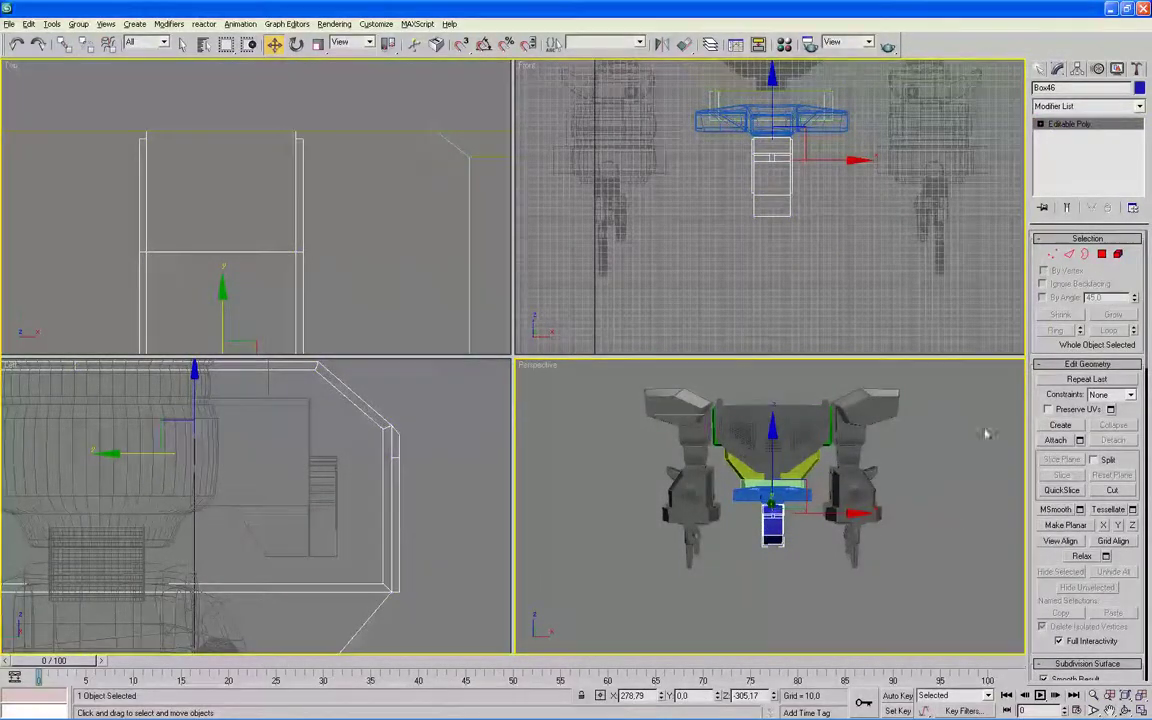
Step: Add an edge loop near the block's bottom using Connect with Pinch 0 and Slide -83
{"action": "key", "text": "alt+w"}
{"action": "key", "text": "2"}
{"action": "middle_click_drag", "start_coordinate": [800, 465], "coordinate": [910, 450], "text": "alt"}
{"action": "scroll", "coordinate": [850, 460], "scroll_direction": "up", "scroll_amount": 5}
{"action": "left_click", "coordinate": [474, 502]}
{"action": "middle_click_drag", "start_coordinate": [751, 575], "coordinate": [668, 510], "text": "alt"}
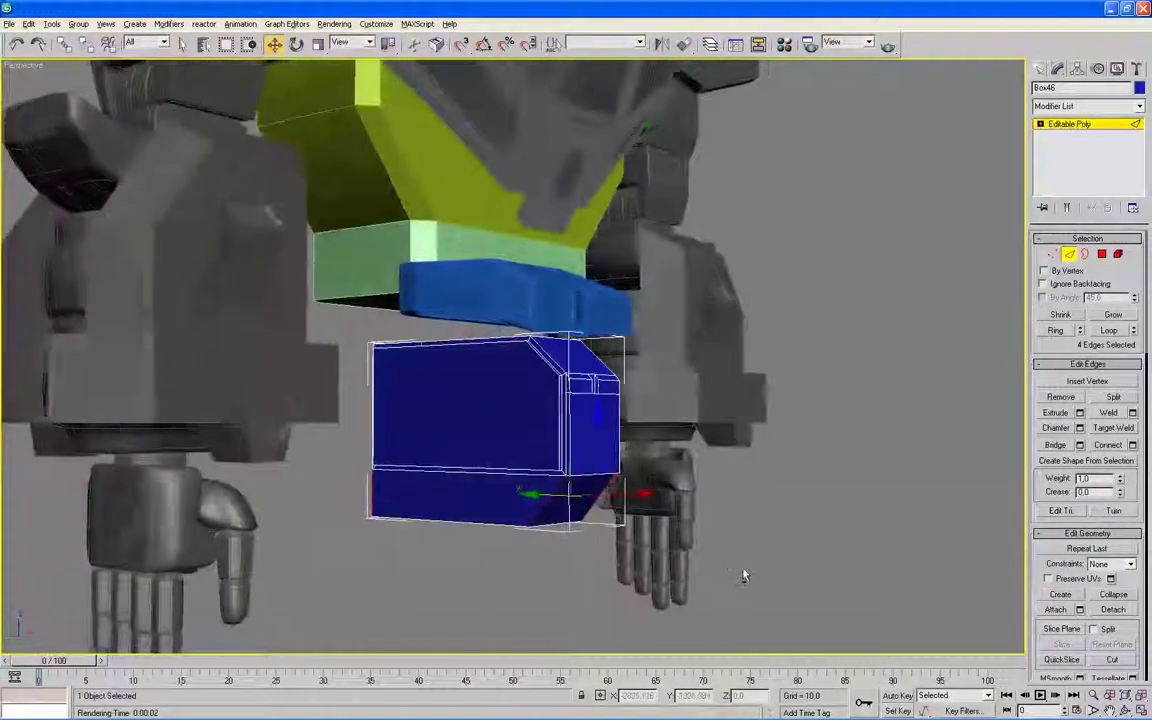
{"action": "left_click", "coordinate": [1132, 444]}
{"action": "double_click", "coordinate": [332, 236]}
{"action": "type", "text": "0"}
{"action": "left_click_drag", "start_coordinate": [356, 260], "coordinate": [343, 367]}
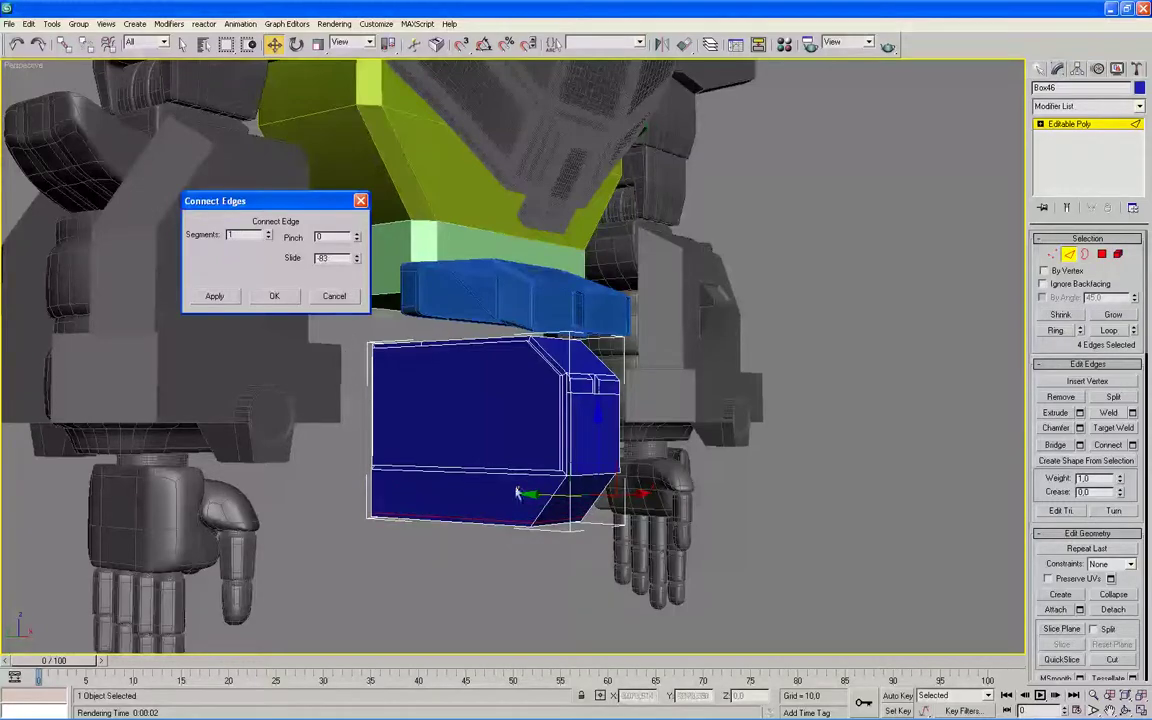
{"action": "middle_click_drag", "start_coordinate": [399, 347], "coordinate": [517, 400], "text": "alt"}
Step: Inset the bottom face with a Bevel of Outline -2.91 and zero height
{"action": "key", "text": "4"}
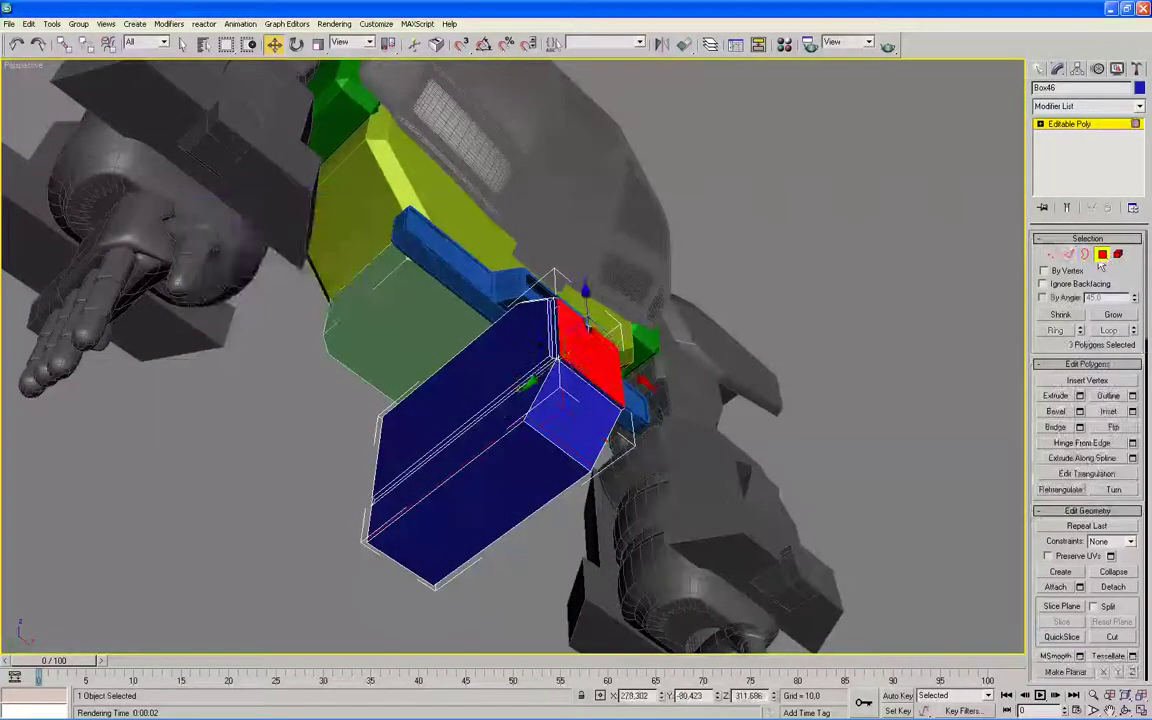
{"action": "left_click", "coordinate": [478, 452]}
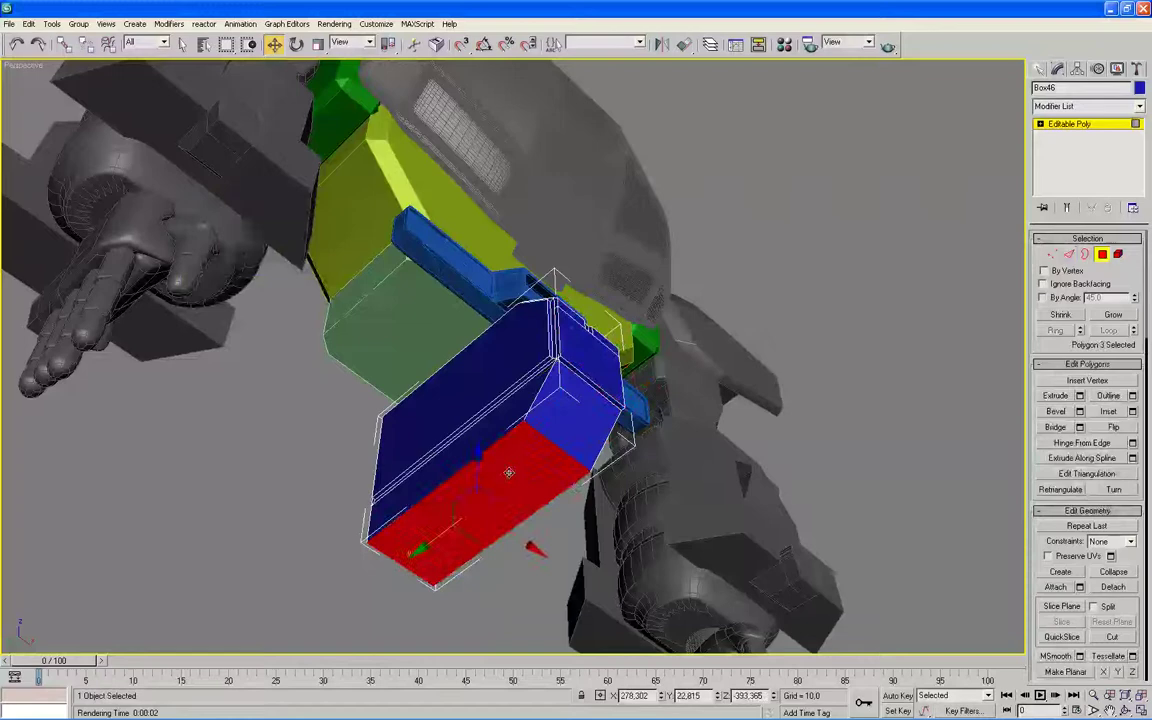
{"action": "left_click", "coordinate": [1079, 411]}
{"action": "left_click_drag", "start_coordinate": [342, 236], "coordinate": [342, 238]}
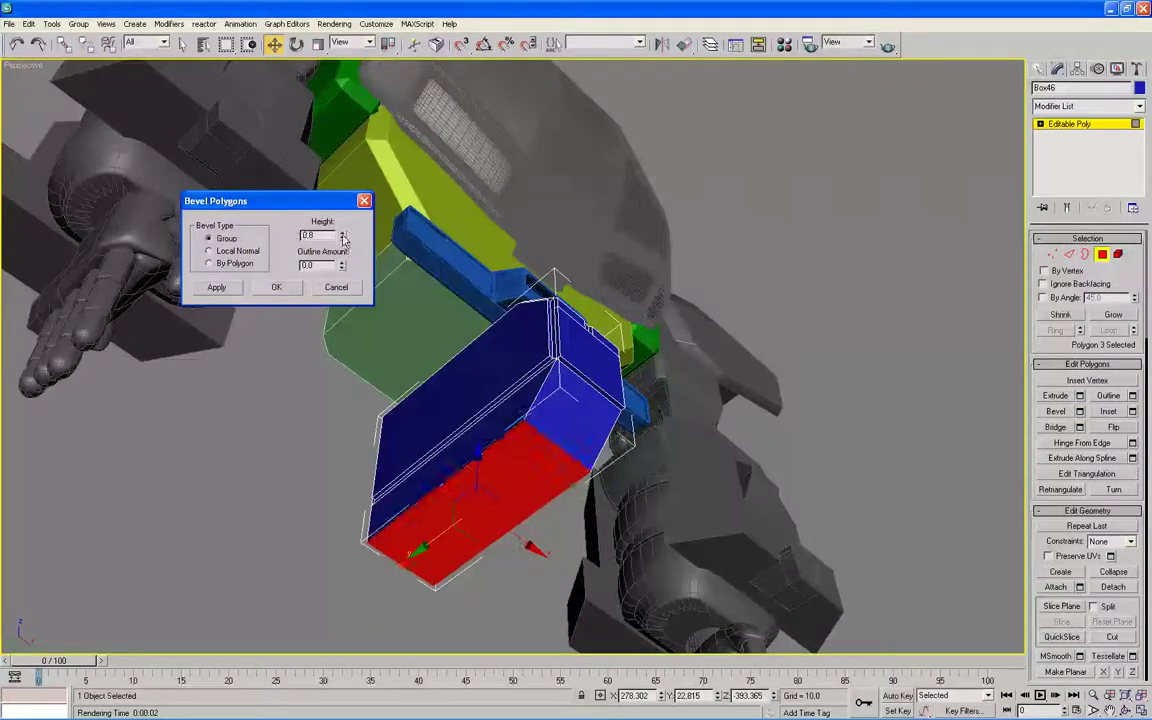
{"action": "left_click_drag", "start_coordinate": [342, 236], "coordinate": [342, 252]}
{"action": "right_click", "coordinate": [342, 235]}
{"action": "left_click_drag", "start_coordinate": [342, 268], "coordinate": [352, 445]}
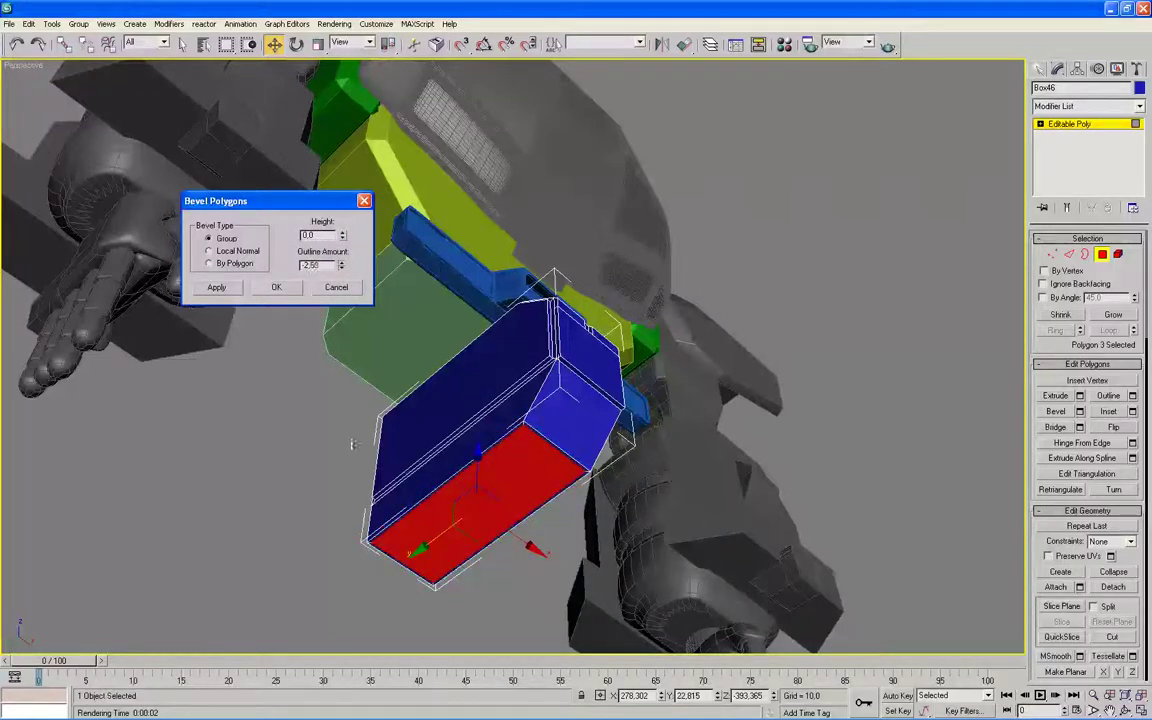
{"action": "left_click", "coordinate": [276, 287]}
{"action": "mouse_move", "coordinate": [567, 376]}
{"action": "middle_mouse_down", "text": "alt"}
{"action": "mouse_move", "coordinate": [617, 419]}
{"action": "mouse_move", "coordinate": [587, 501]}
{"action": "middle_mouse_up", "text": "alt"}
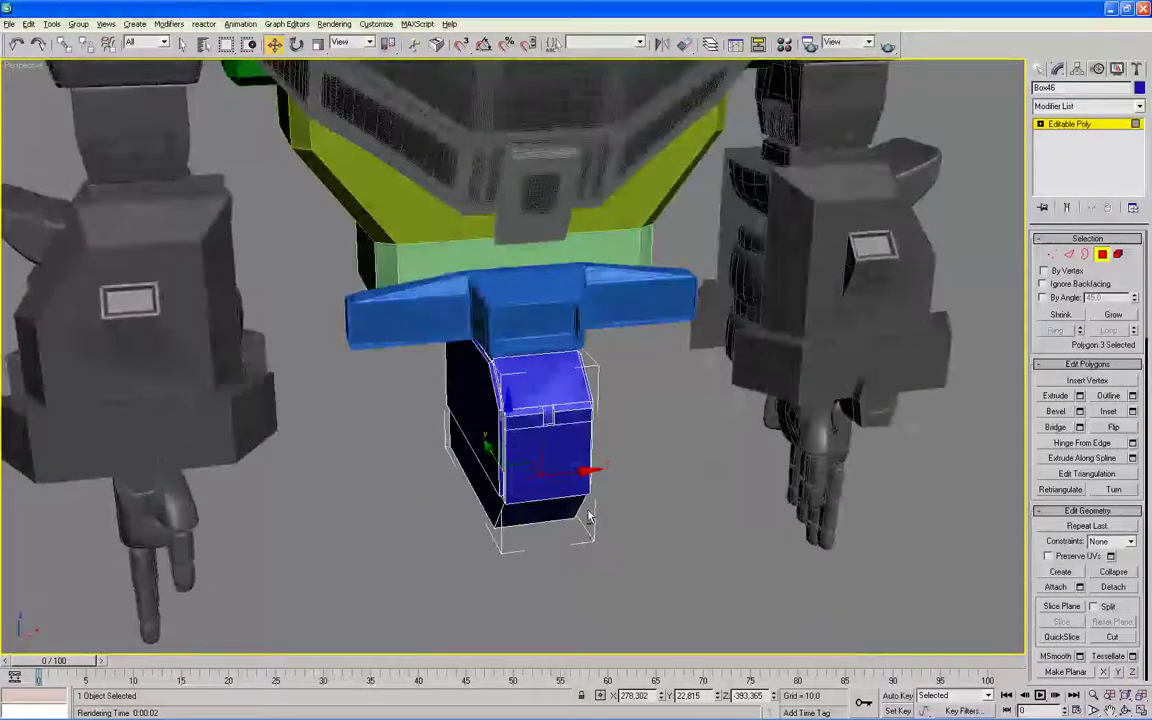
Step: Bevel the top face with Outline -0.54, then add a second bevel raised about 0.2
{"action": "left_click", "coordinate": [560, 385]}
{"action": "scroll", "coordinate": [632, 432], "scroll_direction": "up", "scroll_amount": 5}
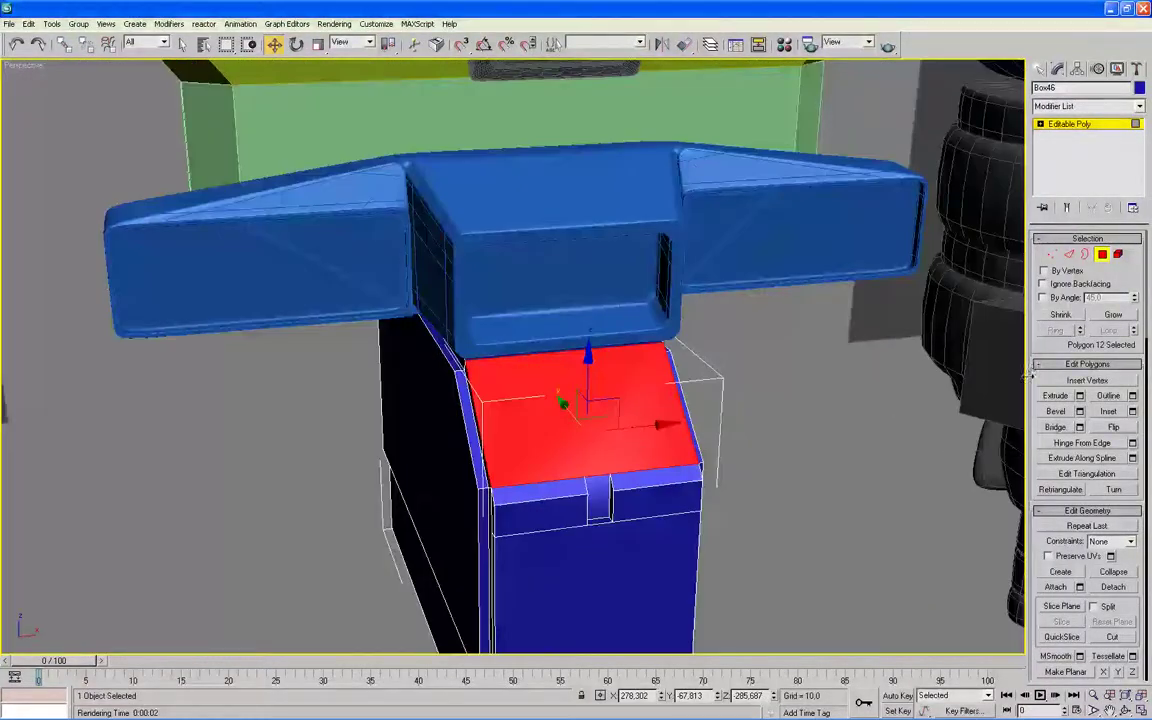
{"action": "left_click", "coordinate": [1079, 411]}
{"action": "mouse_move", "coordinate": [341, 266]}
{"action": "left_mouse_down"}
{"action": "mouse_move", "coordinate": [358, 277]}
{"action": "mouse_move", "coordinate": [342, 281]}
{"action": "left_mouse_up"}
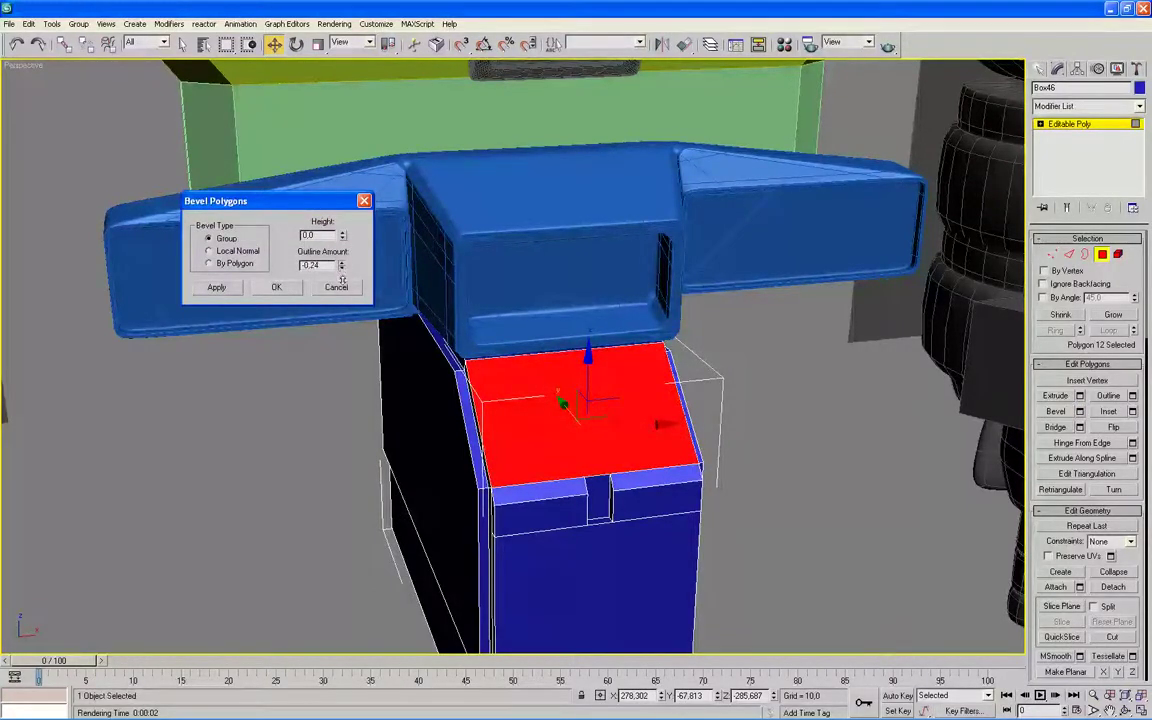
{"action": "left_click_drag", "start_coordinate": [342, 283], "coordinate": [342, 301]}
{"action": "left_click", "coordinate": [232, 288]}
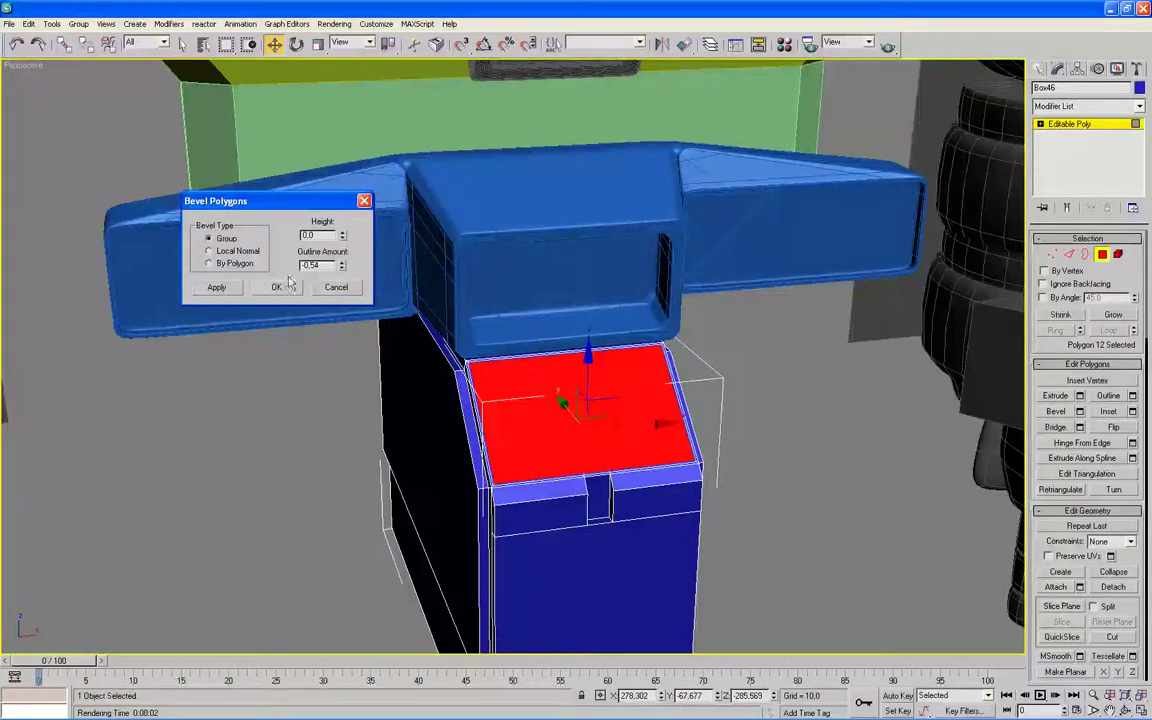
{"action": "left_click_drag", "start_coordinate": [341, 231], "coordinate": [341, 222]}
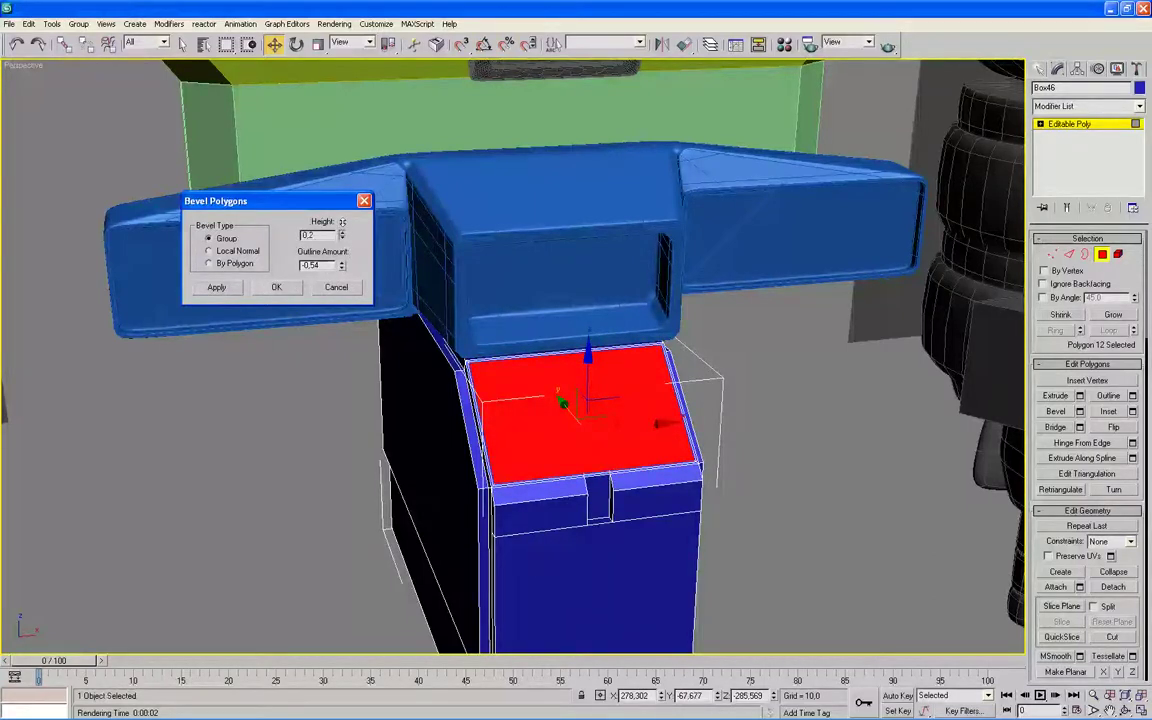
{"action": "left_click", "coordinate": [277, 288]}
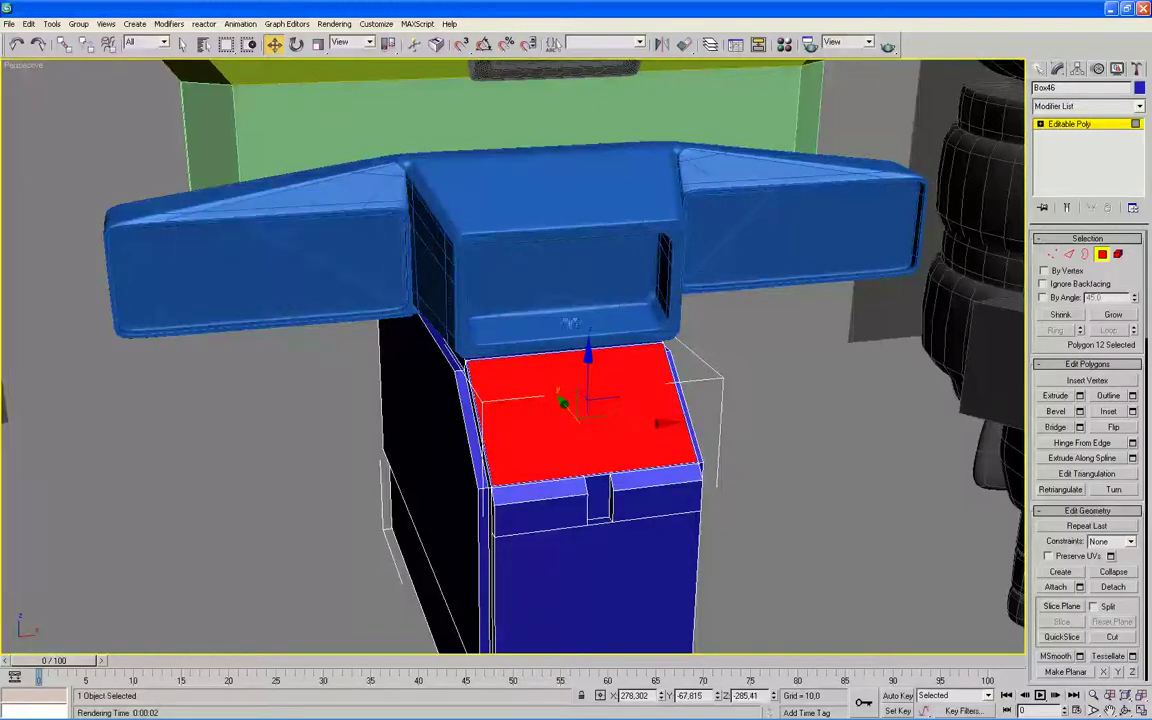
{"action": "mouse_move", "coordinate": [766, 405]}
{"action": "middle_mouse_down", "text": "alt"}
{"action": "mouse_move", "coordinate": [643, 388]}
{"action": "mouse_move", "coordinate": [851, 364]}
{"action": "middle_mouse_up", "text": "alt"}
Step: Select every edge of the blue block and chamfer them by a small amount
{"action": "key", "text": "4"}
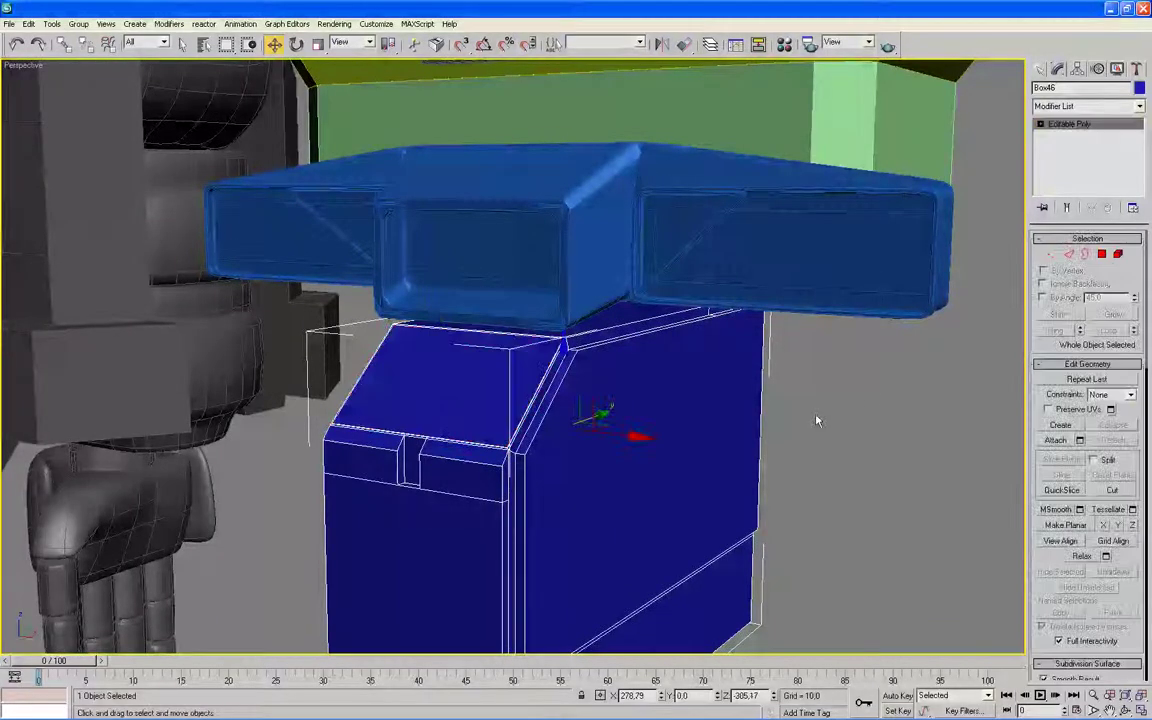
{"action": "mouse_move", "coordinate": [811, 418]}
{"action": "middle_mouse_down", "text": "alt"}
{"action": "mouse_move", "coordinate": [761, 429]}
{"action": "mouse_move", "coordinate": [1047, 333]}
{"action": "middle_mouse_up", "text": "alt"}
{"action": "key", "text": "2"}
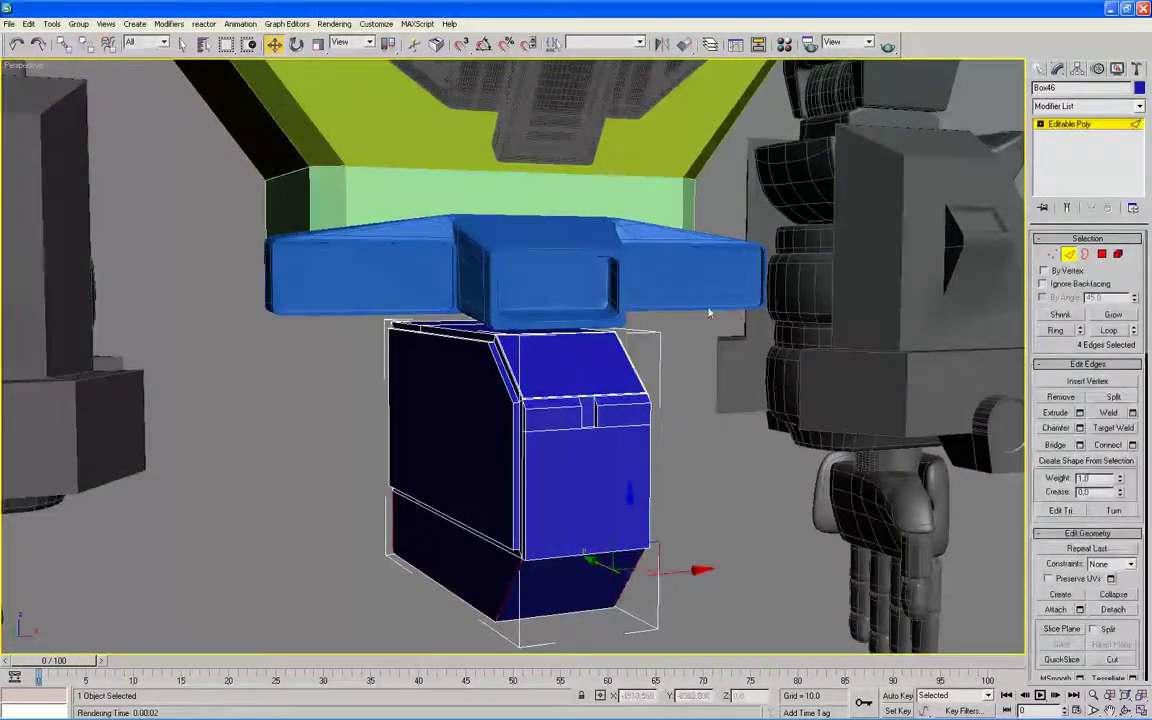
{"action": "left_click_drag", "start_coordinate": [323, 351], "coordinate": [787, 639]}
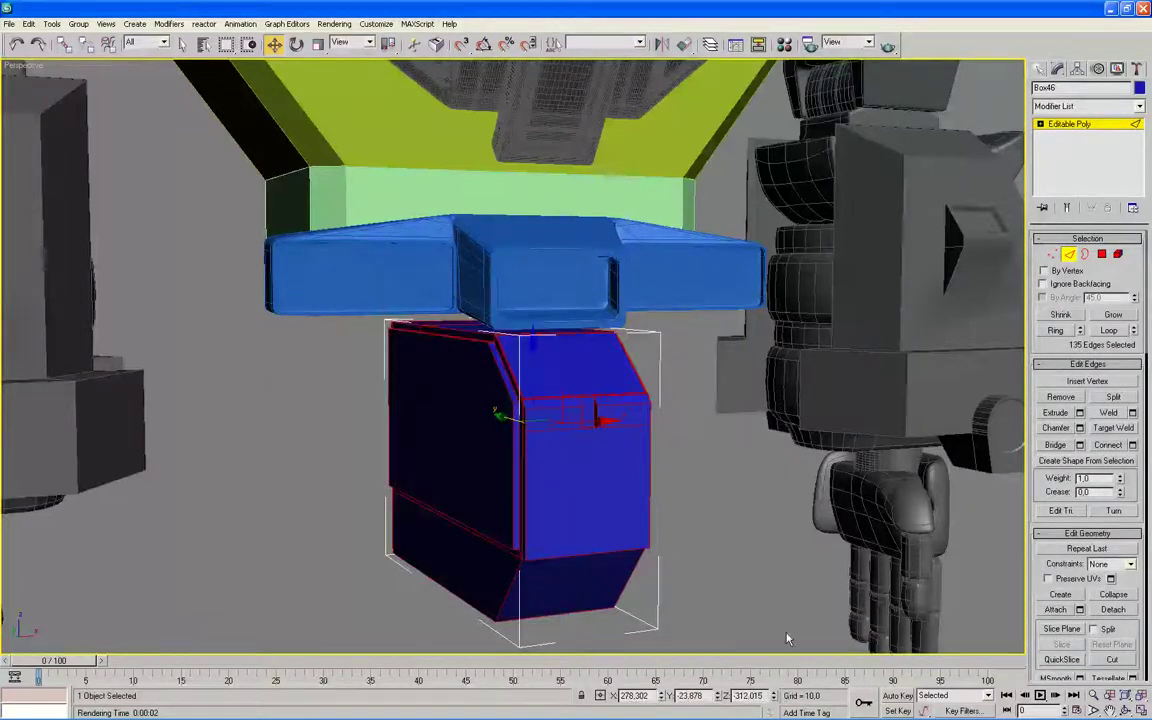
{"action": "left_click", "coordinate": [1080, 428]}
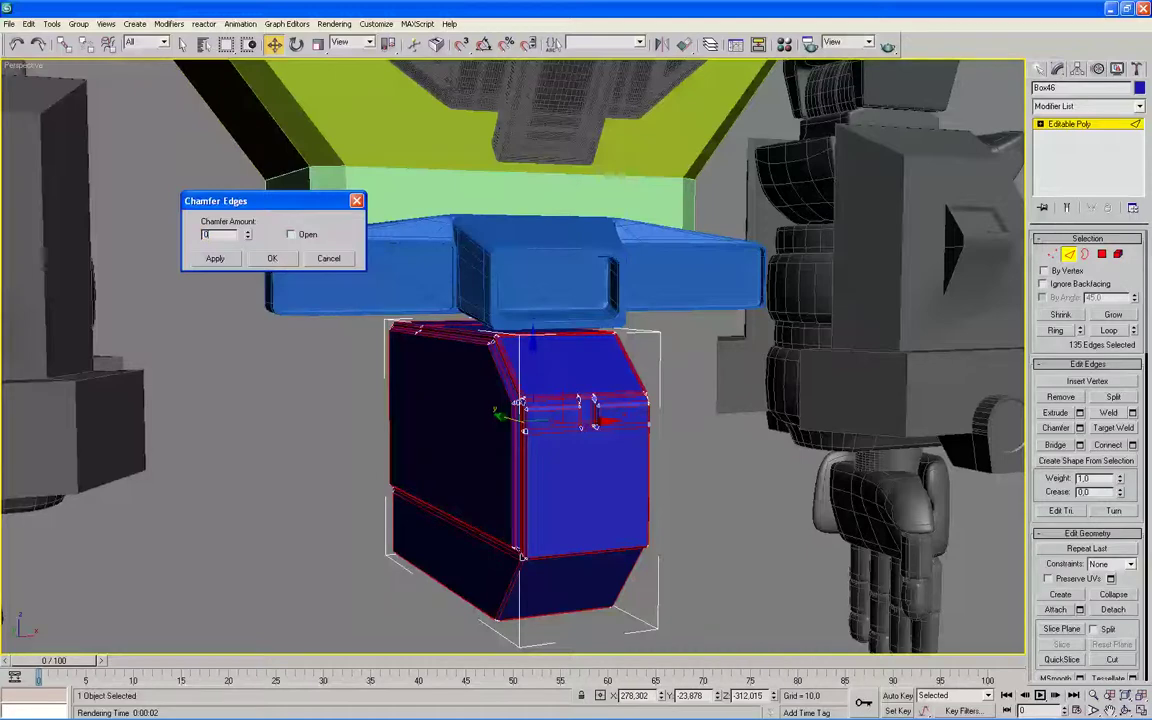
{"action": "left_click", "coordinate": [267, 259]}
Step: Enable NURMS subdivision with 3 iterations and deselect the block to preview the smoothing
{"action": "scroll", "coordinate": [1043, 558], "scroll_direction": "down", "scroll_amount": 5}
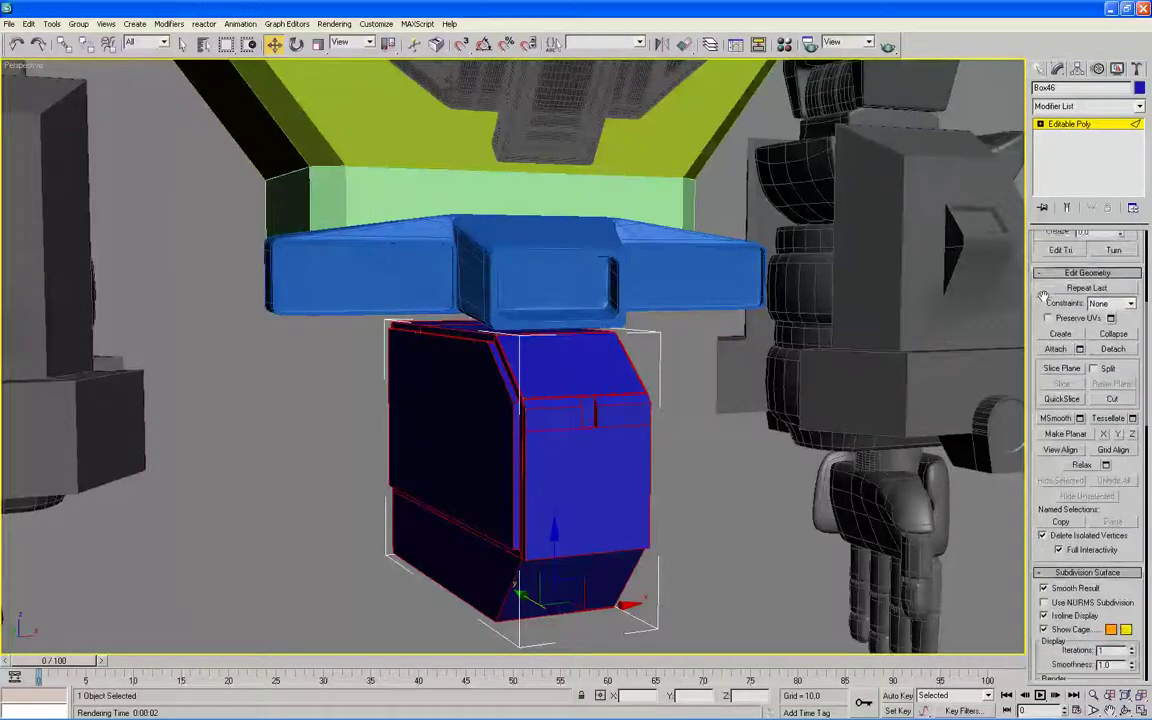
{"action": "left_click", "coordinate": [1043, 588]}
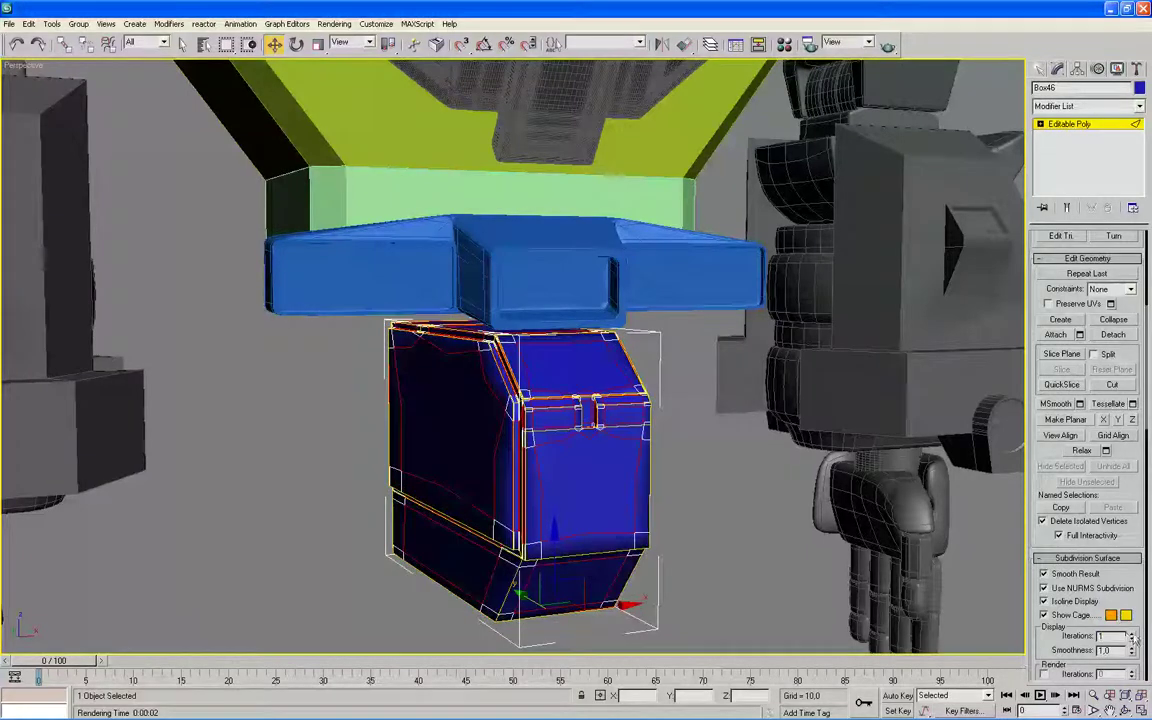
{"action": "type", "text": "3"}
{"action": "key", "text": "Return"}
{"action": "scroll", "coordinate": [1041, 303], "scroll_direction": "up", "scroll_amount": 5}
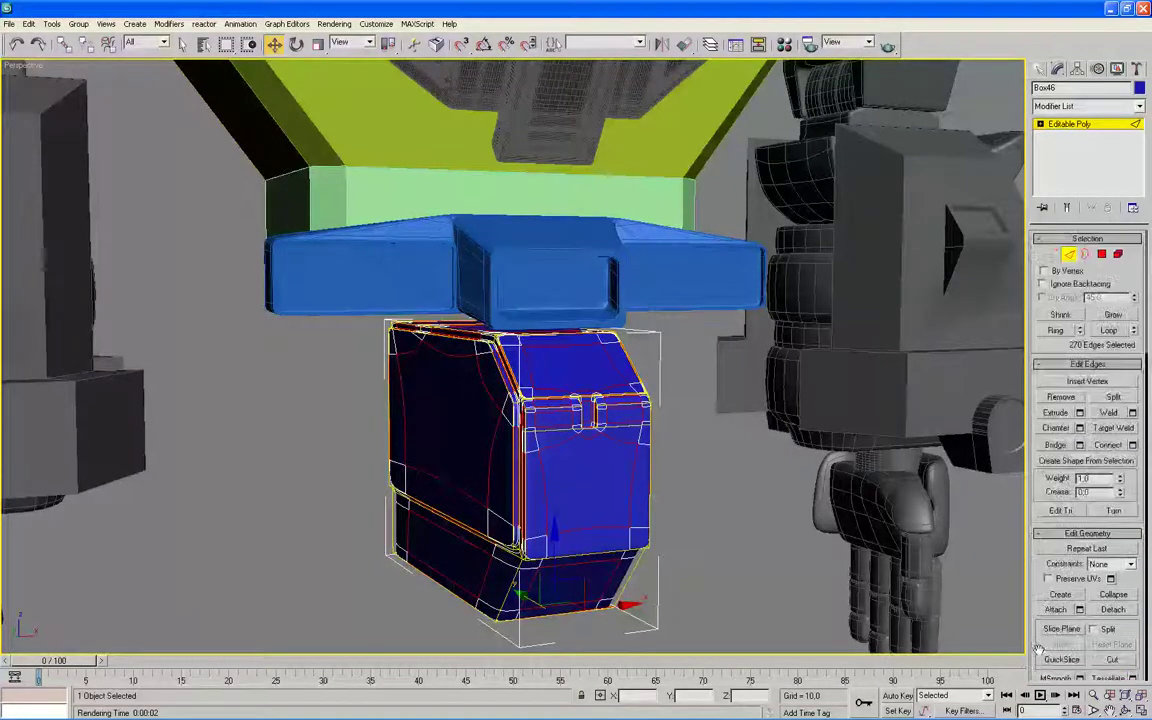
{"action": "left_click", "coordinate": [1083, 252]}
{"action": "left_click", "coordinate": [768, 476]}
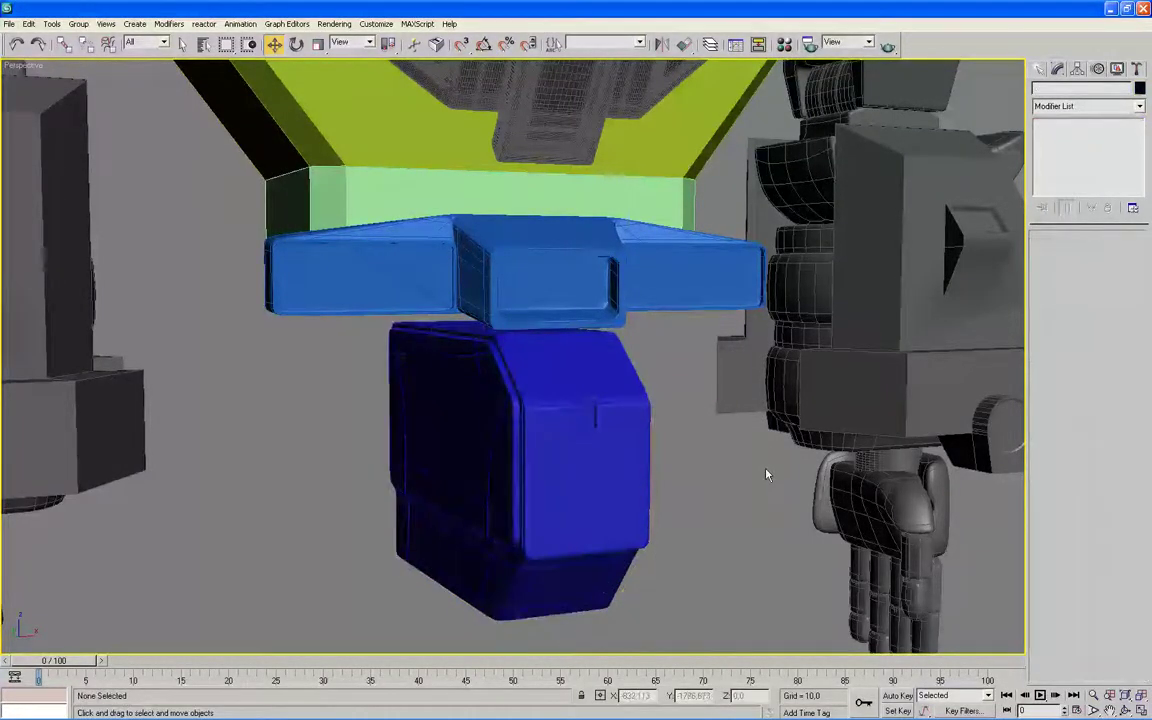
{"action": "key", "text": "F4"}
Step: Change the hanging block Box46's object colour to dark grey
{"action": "mouse_move", "coordinate": [728, 504]}
{"action": "middle_mouse_down", "text": "alt"}
{"action": "mouse_move", "coordinate": [708, 534]}
{"action": "mouse_move", "coordinate": [663, 501]}
{"action": "mouse_move", "coordinate": [615, 499]}
{"action": "mouse_move", "coordinate": [605, 522]}
{"action": "mouse_move", "coordinate": [687, 535]}
{"action": "mouse_move", "coordinate": [769, 507]}
{"action": "mouse_move", "coordinate": [750, 531]}
{"action": "middle_mouse_up", "text": "alt"}
{"action": "left_click", "coordinate": [630, 404]}
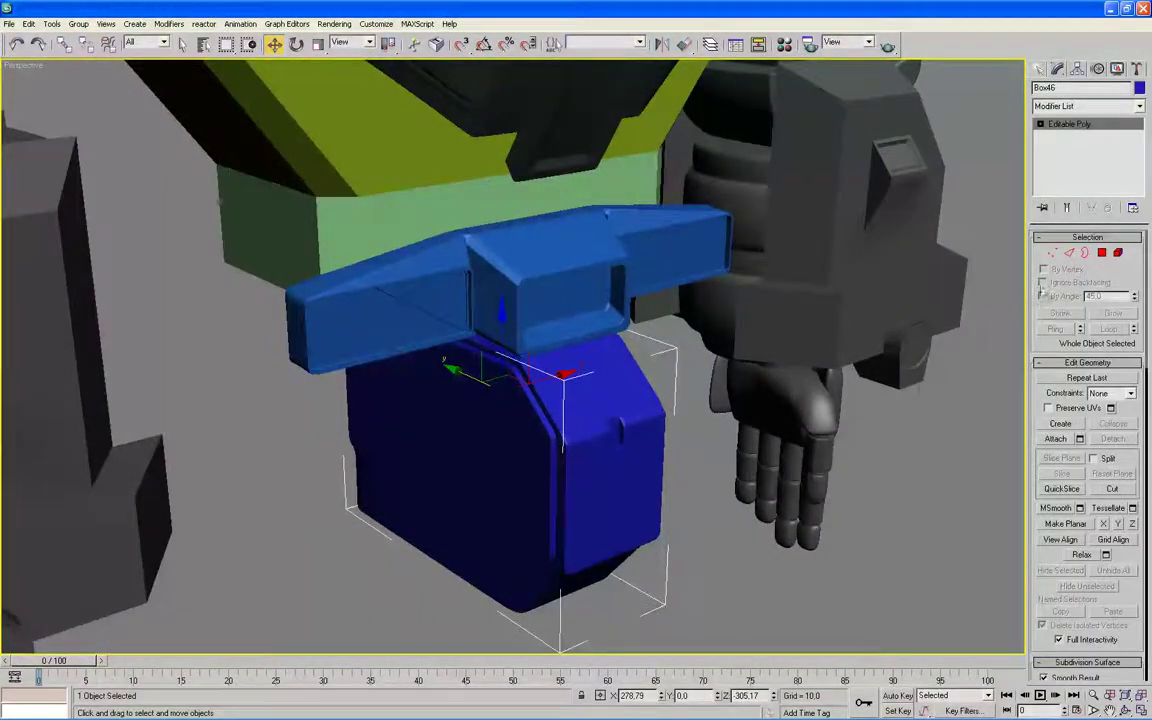
{"action": "left_click", "coordinate": [1101, 252]}
{"action": "left_click", "coordinate": [595, 378]}
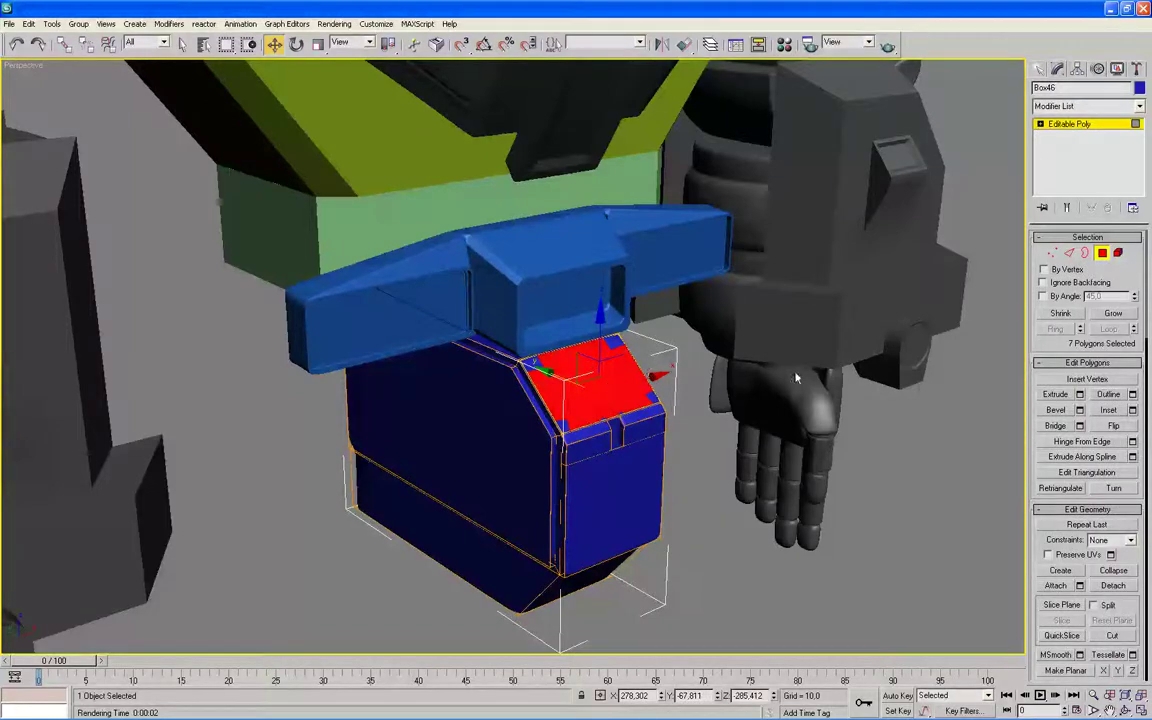
{"action": "left_click", "coordinate": [1101, 252]}
{"action": "mouse_move", "coordinate": [847, 382]}
{"action": "middle_mouse_down", "text": "alt"}
{"action": "mouse_move", "coordinate": [931, 437]}
{"action": "mouse_move", "coordinate": [874, 463]}
{"action": "mouse_move", "coordinate": [800, 427]}
{"action": "mouse_move", "coordinate": [789, 399]}
{"action": "mouse_move", "coordinate": [941, 401]}
{"action": "mouse_move", "coordinate": [972, 350]}
{"action": "middle_mouse_up", "text": "alt"}
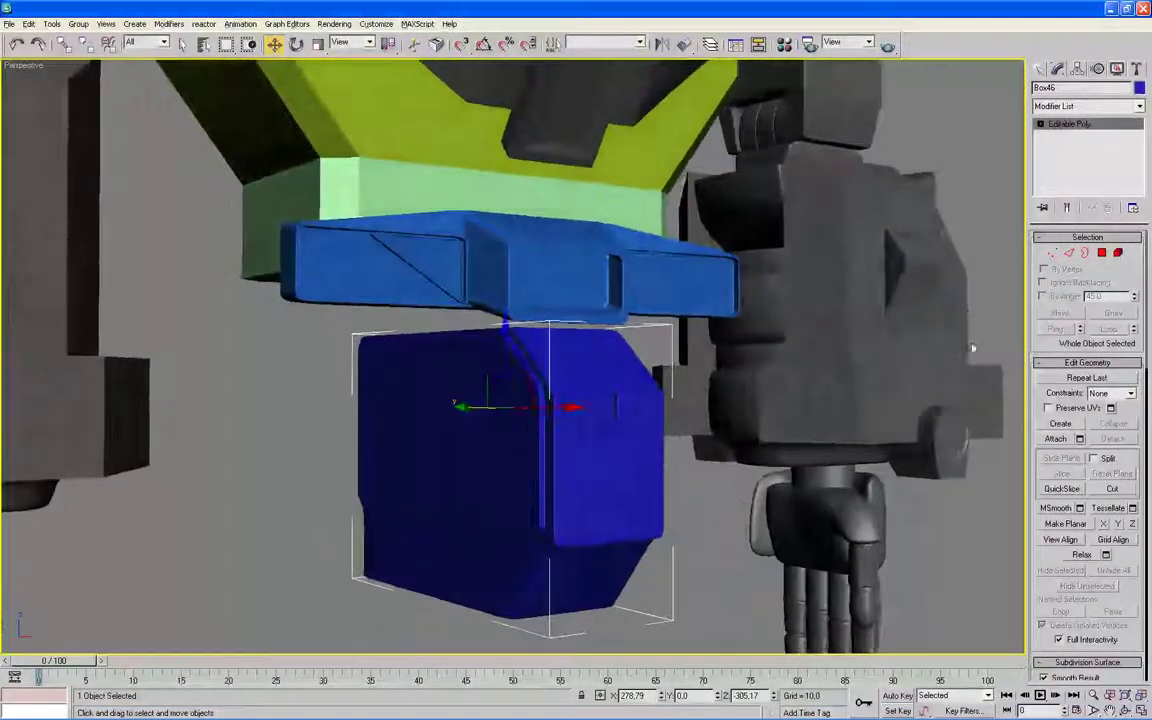
{"action": "left_click", "coordinate": [1139, 88]}
{"action": "left_click", "coordinate": [450, 316]}
{"action": "key", "text": "Return"}
Step: Give the bar Box45 under the pelvis the same dark grey colour
{"action": "left_click", "coordinate": [553, 290]}
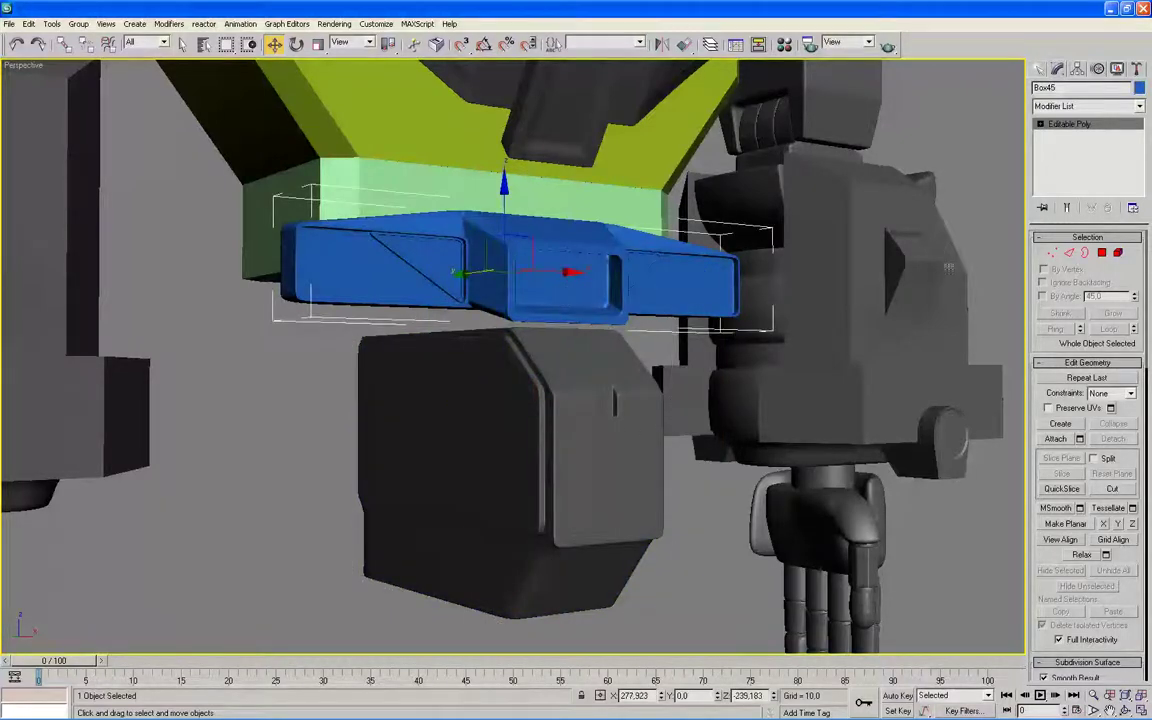
{"action": "left_click", "coordinate": [1139, 89]}
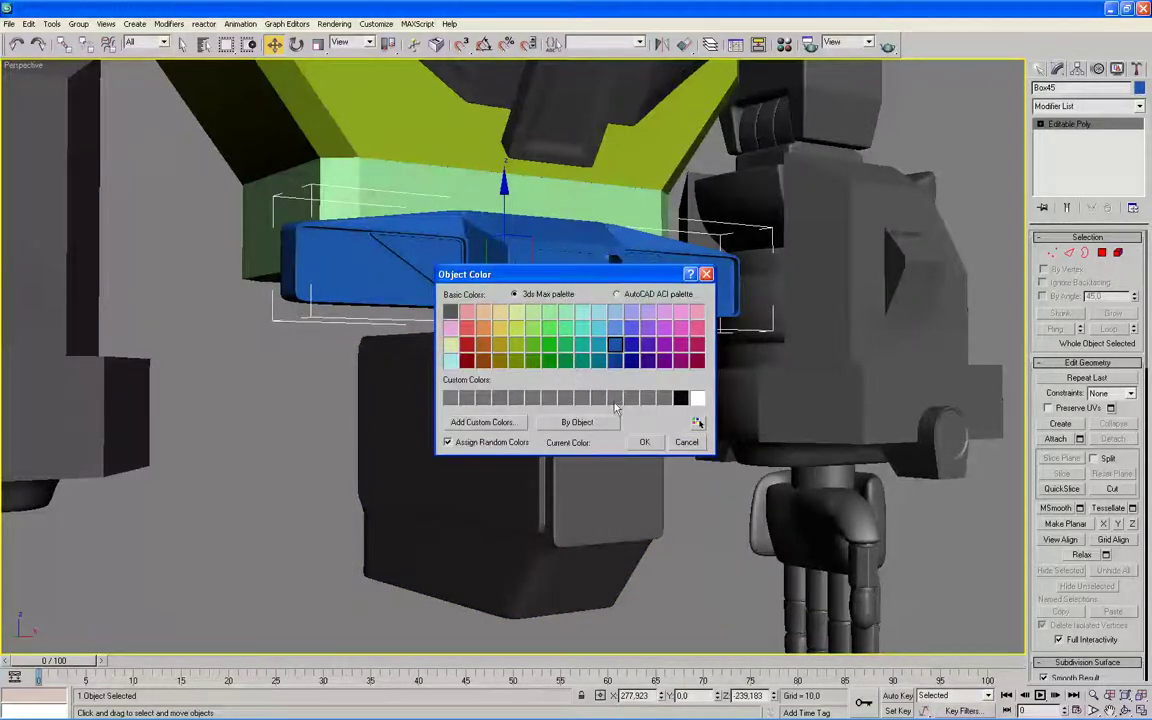
{"action": "left_click", "coordinate": [451, 311]}
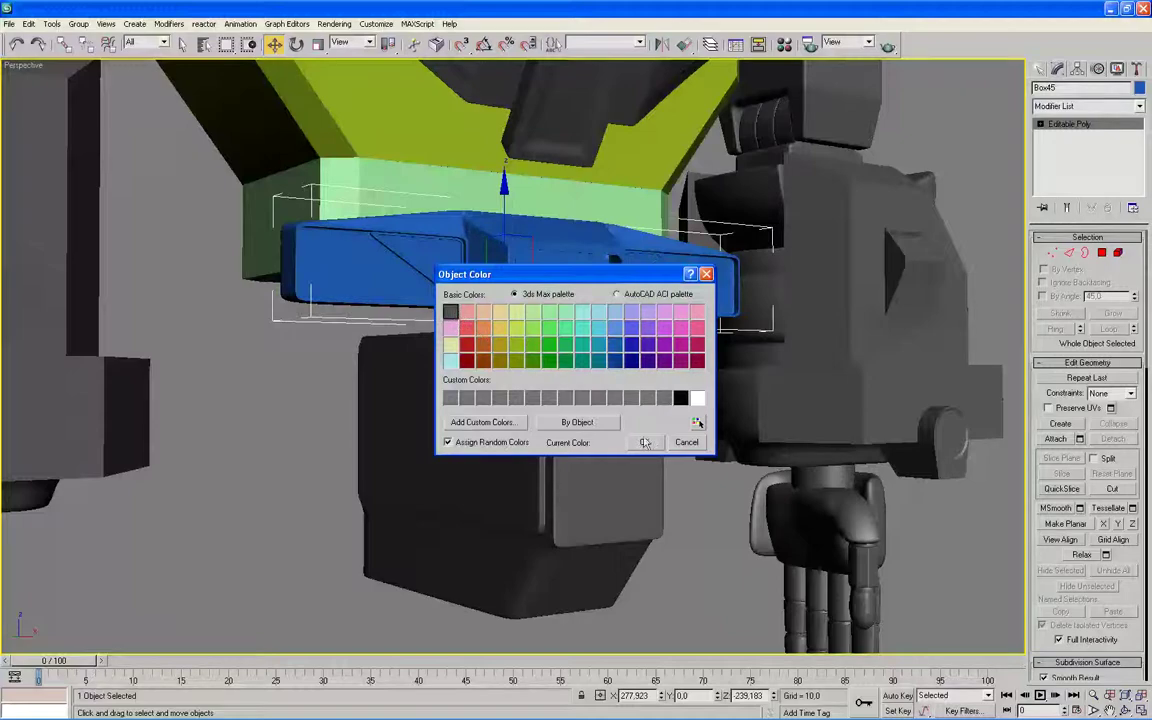